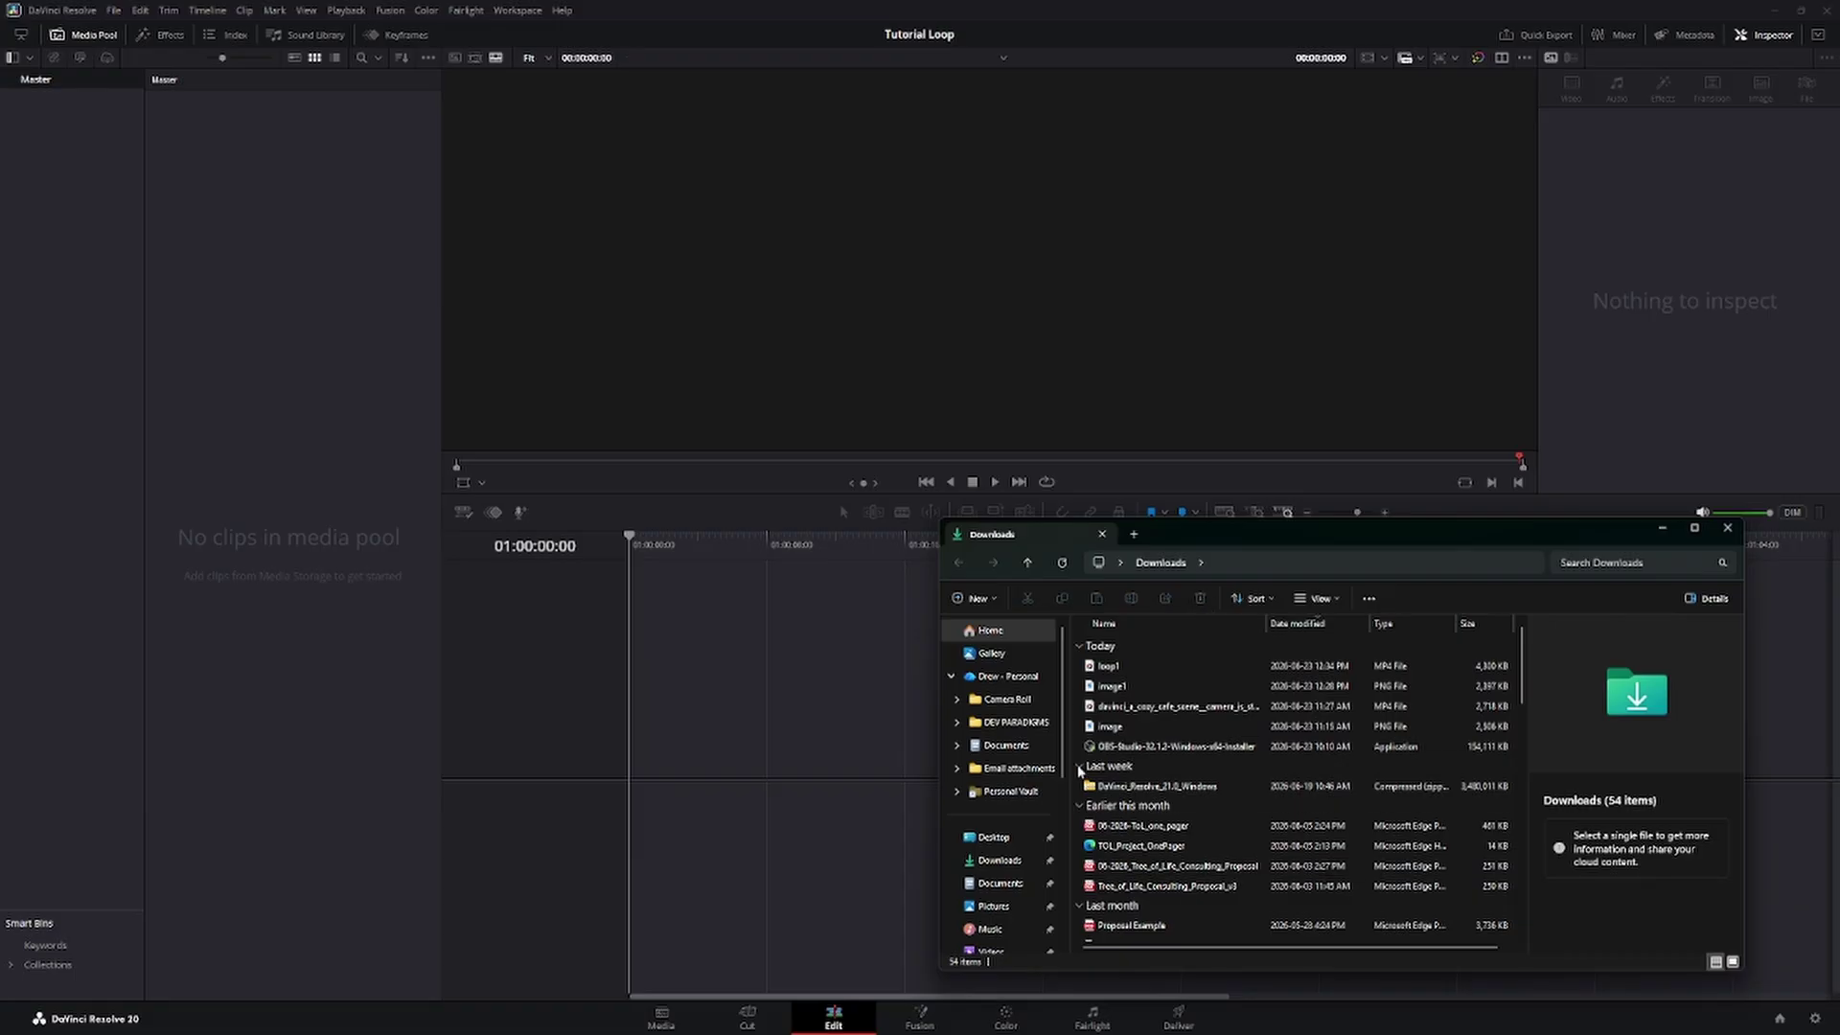
# Import the loop1 video from the Downloads folder into the media pool and place it at the start of a new timeline.
pyautogui.click(1123, 667)
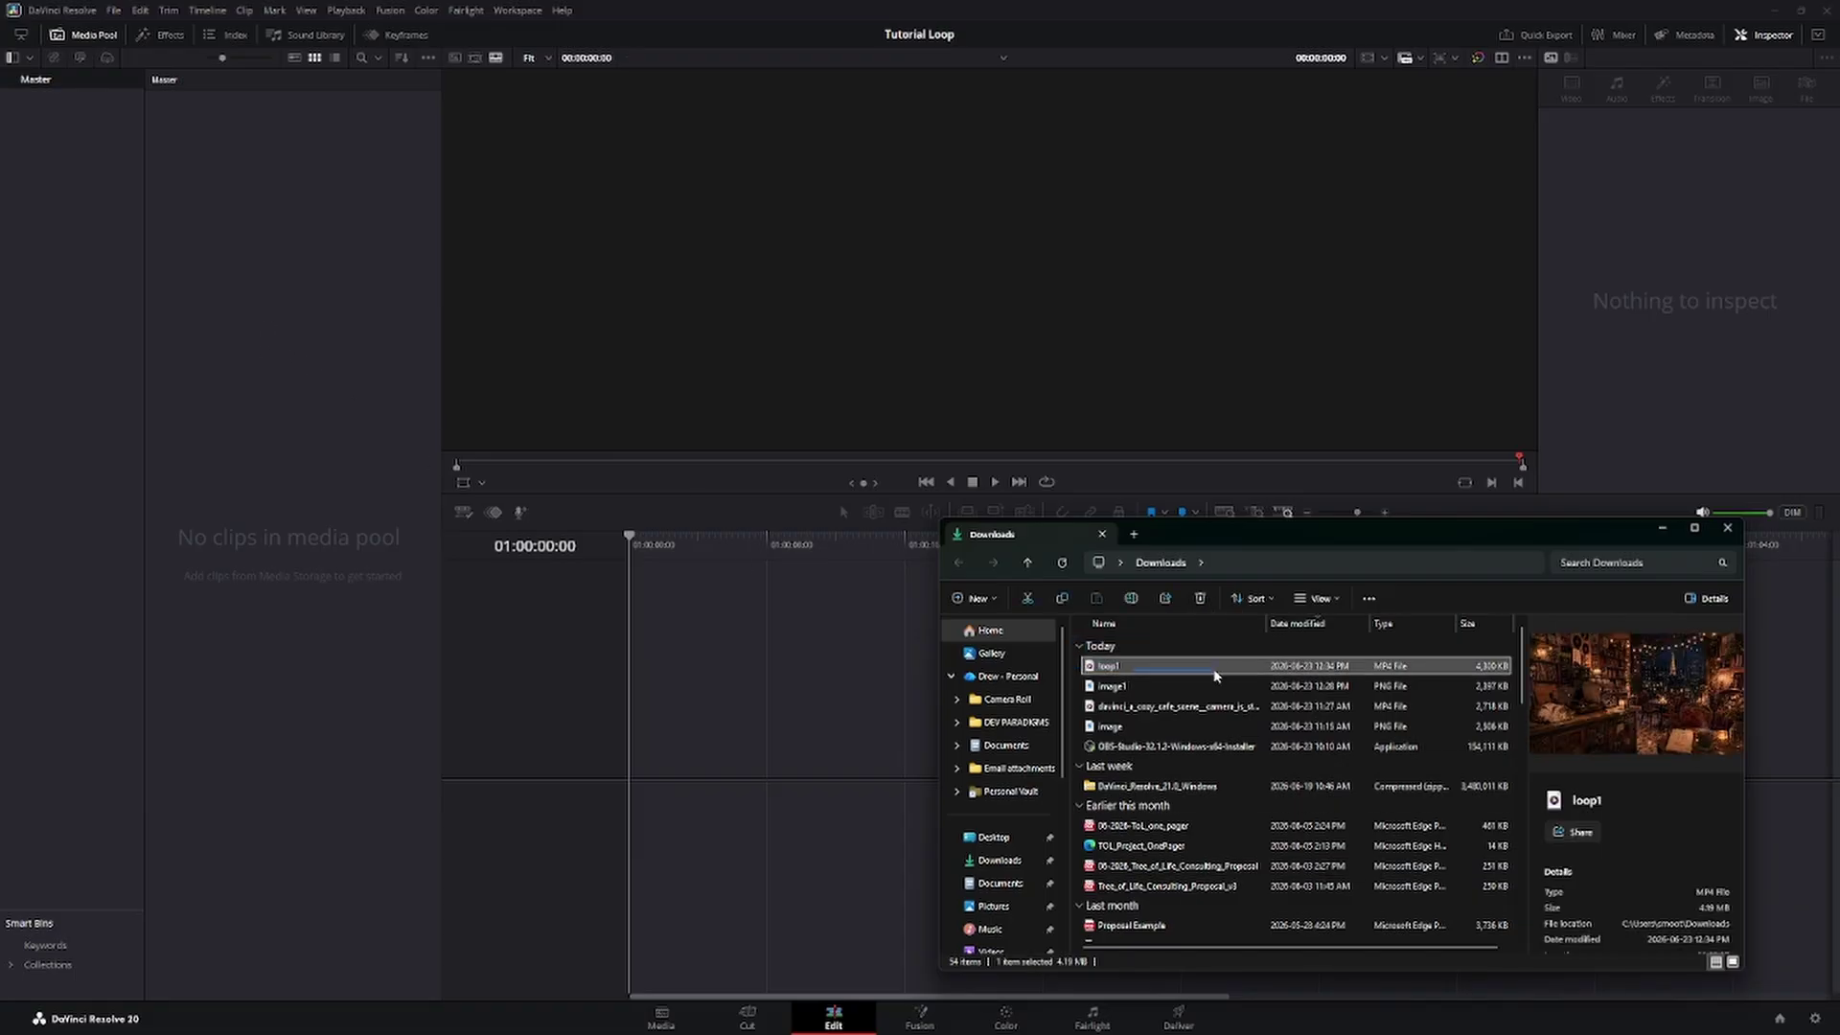
pyautogui.moveTo(474, 410); pyautogui.dragTo(280, 314)
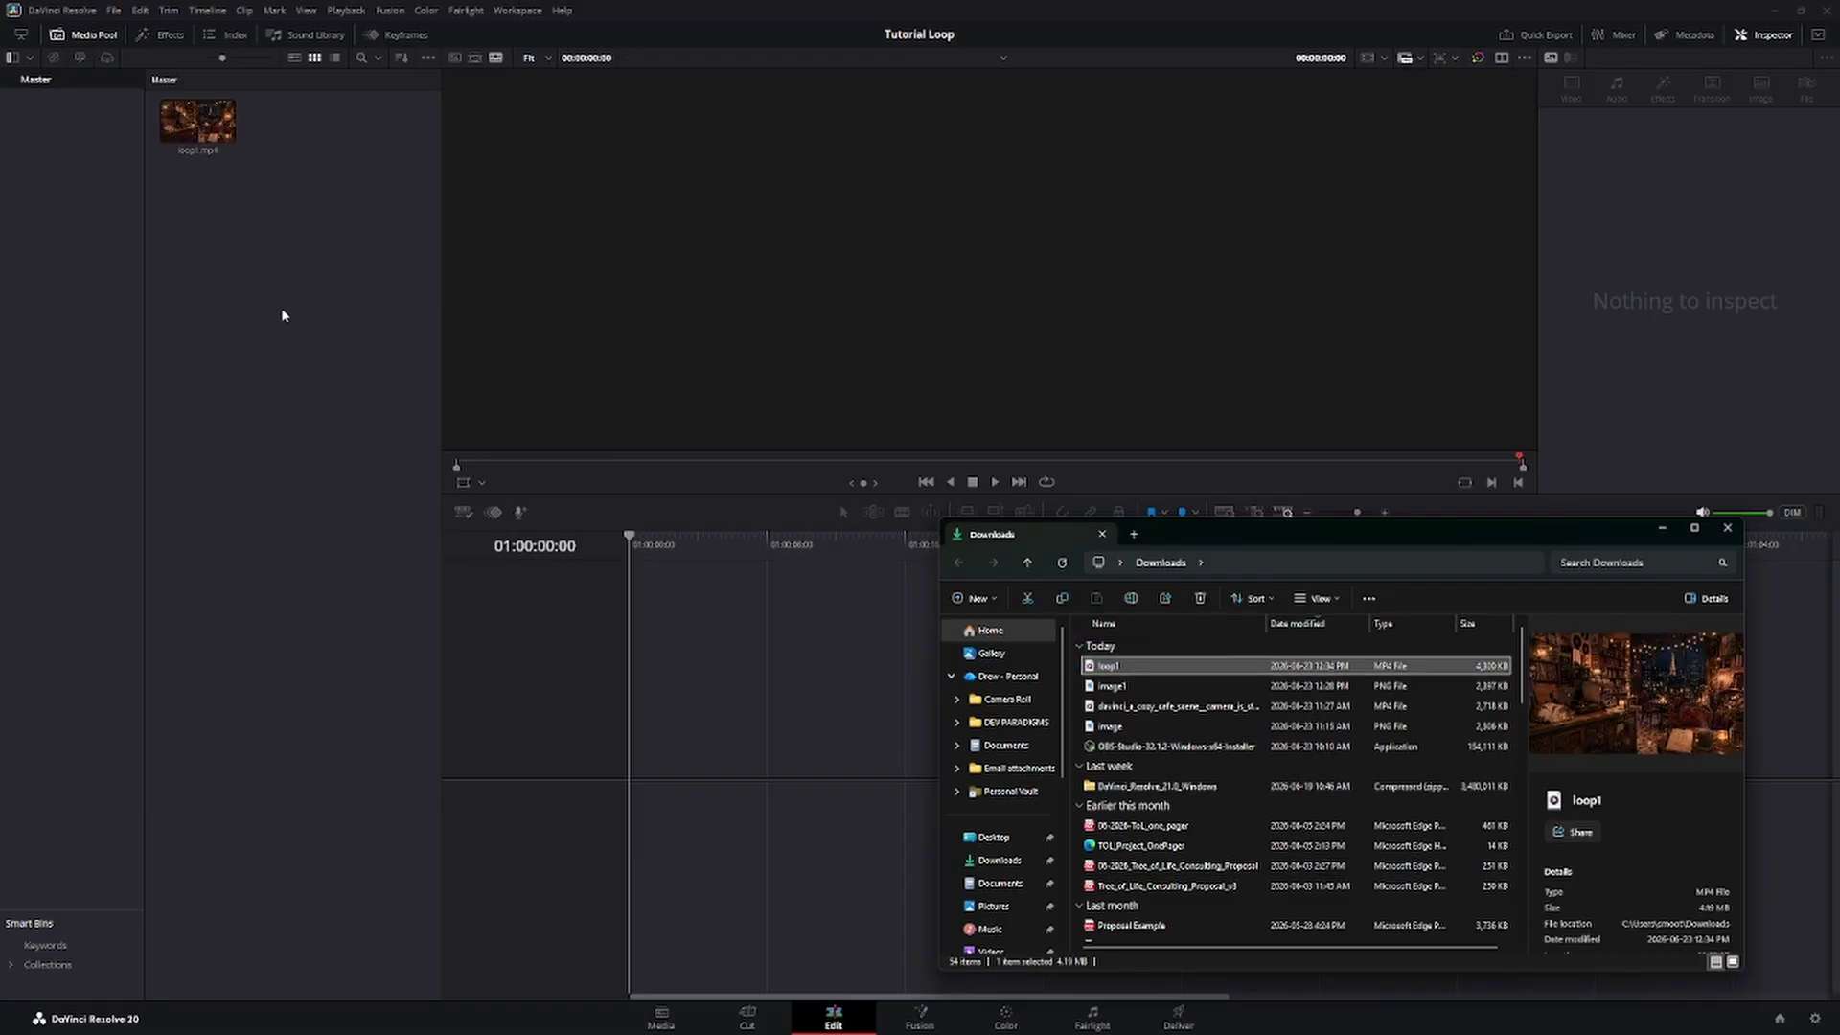
pyautogui.click(195, 137)
pyautogui.click(196, 137)
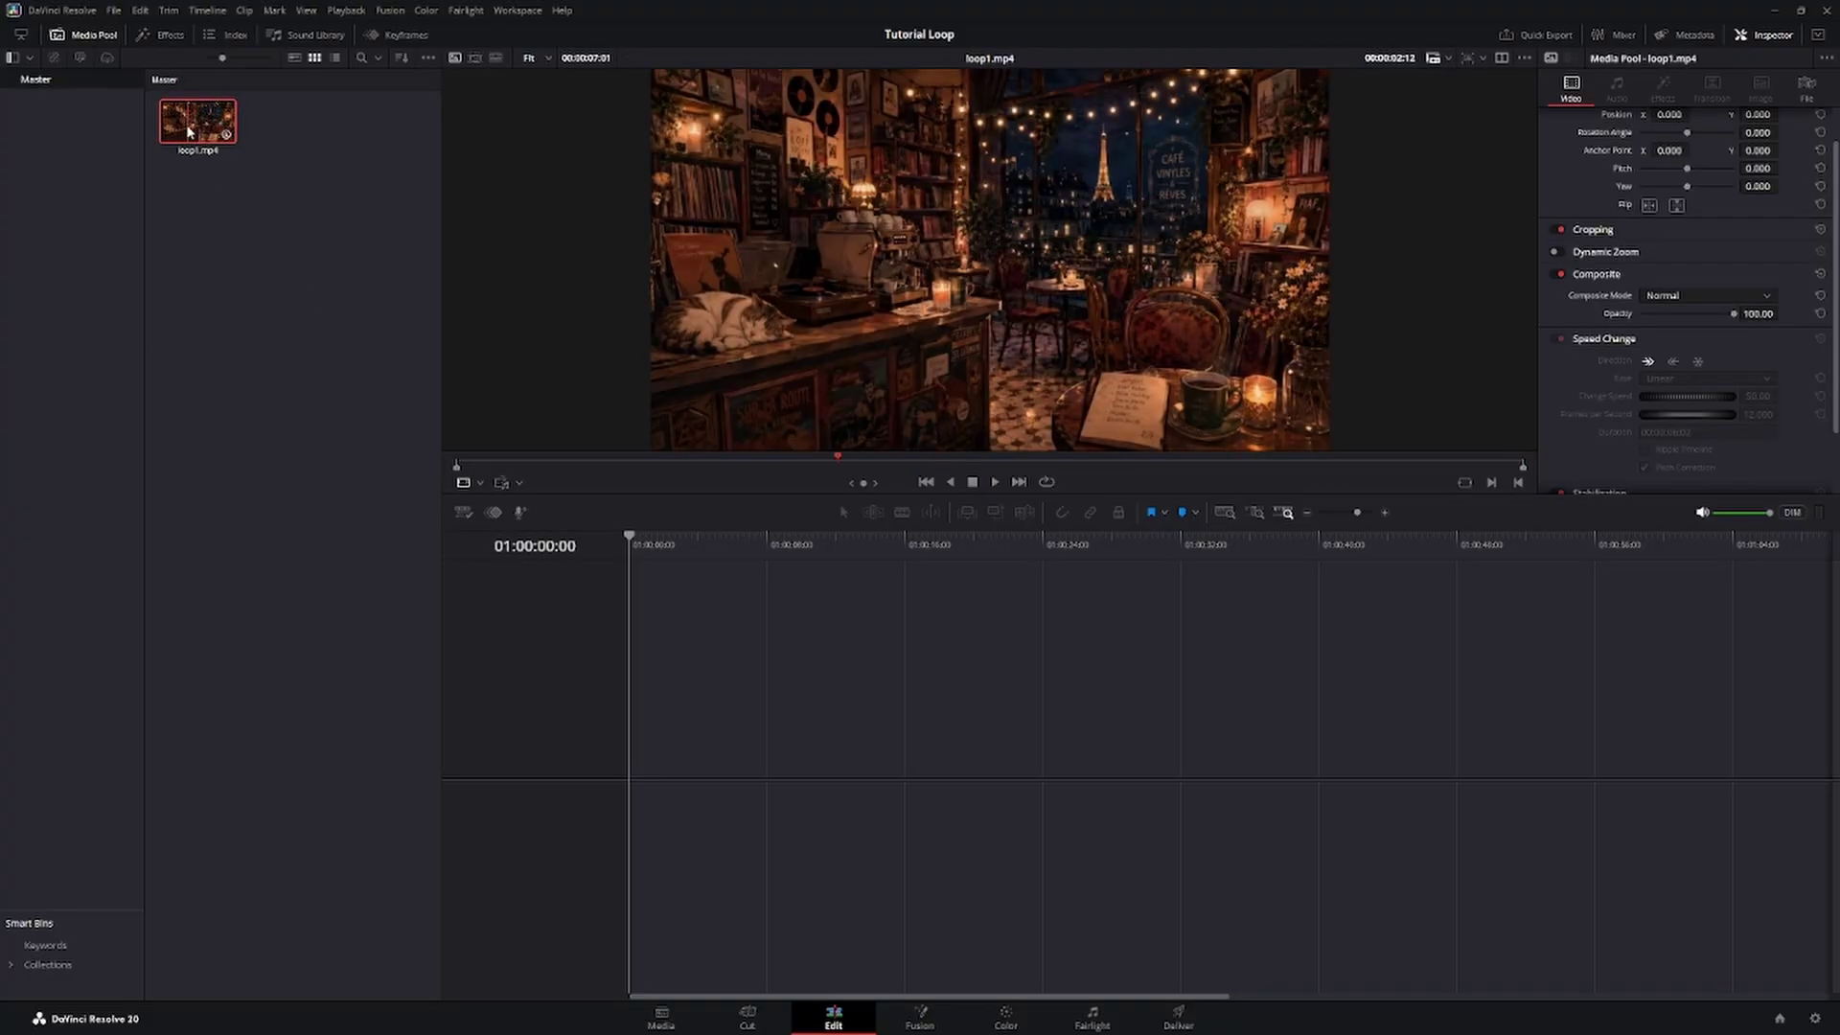
pyautogui.moveTo(175, 124); pyautogui.dragTo(684, 746)
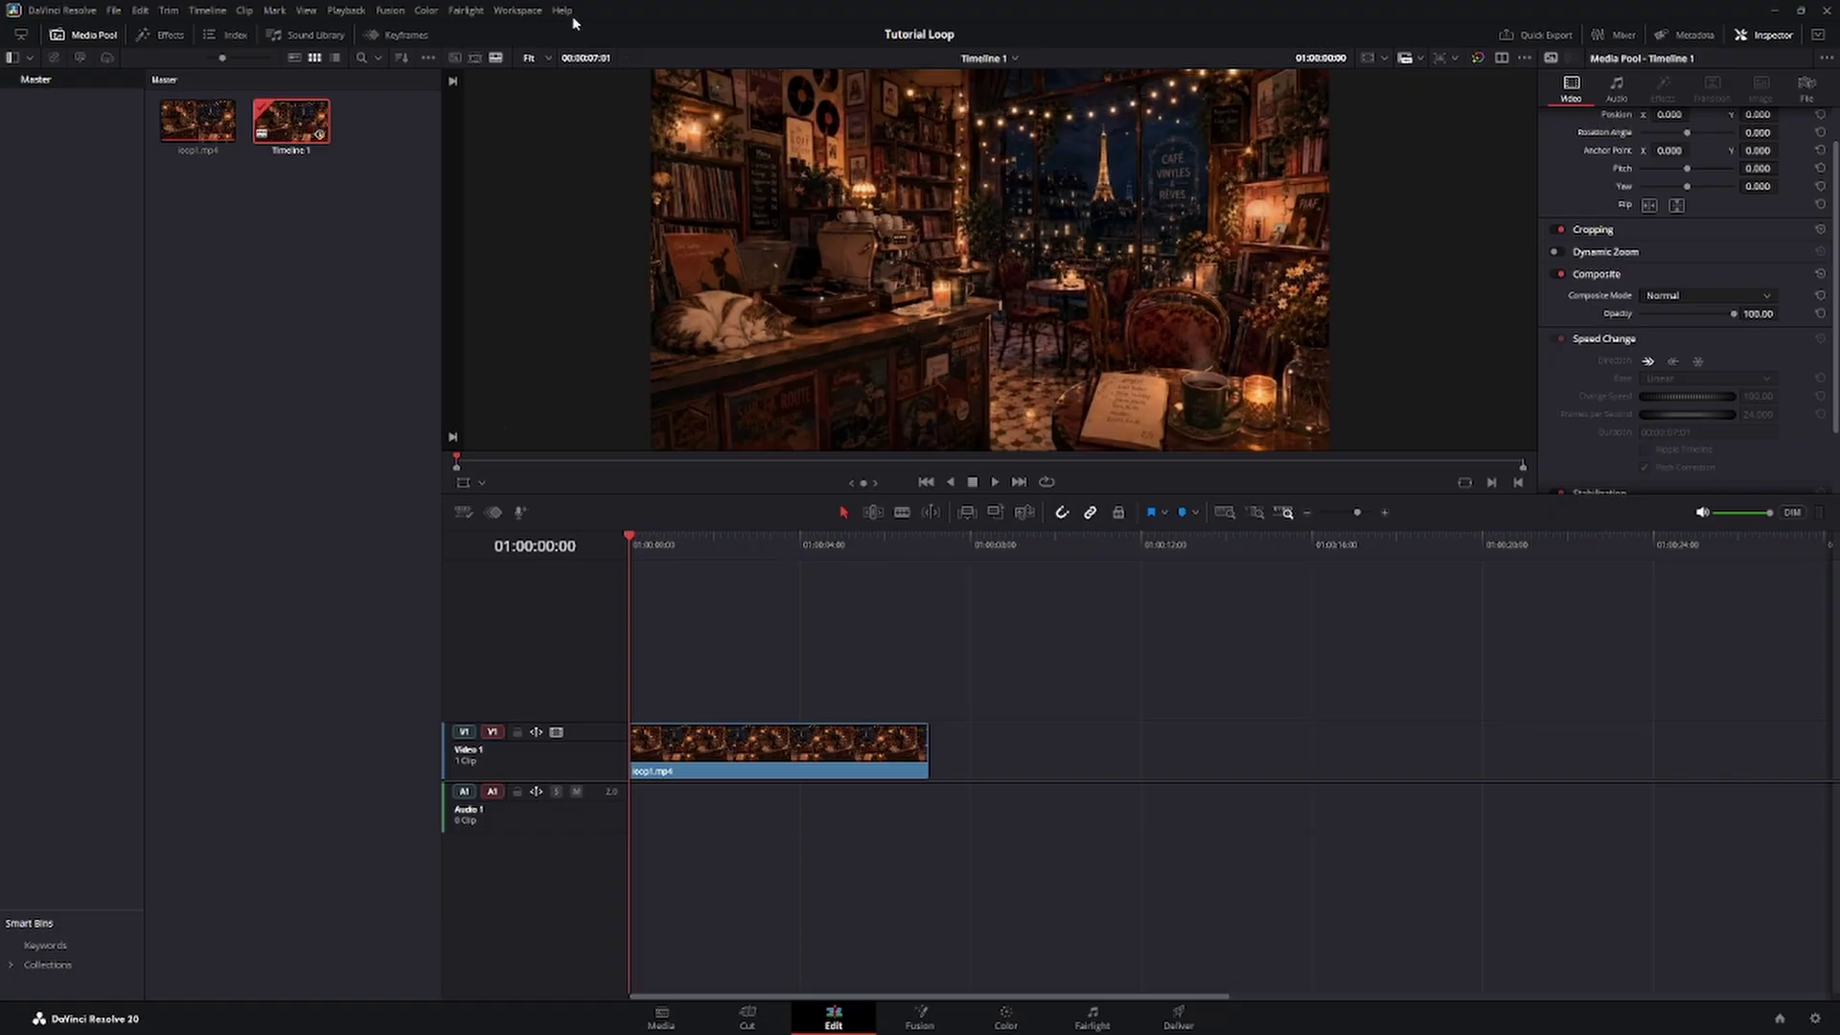
# Enlarge the viewer and play the loop1.mp4 clip from the start to examine its motion.
pyautogui.moveTo(1180, 494); pyautogui.dragTo(1176, 671)
pyautogui.press('space')
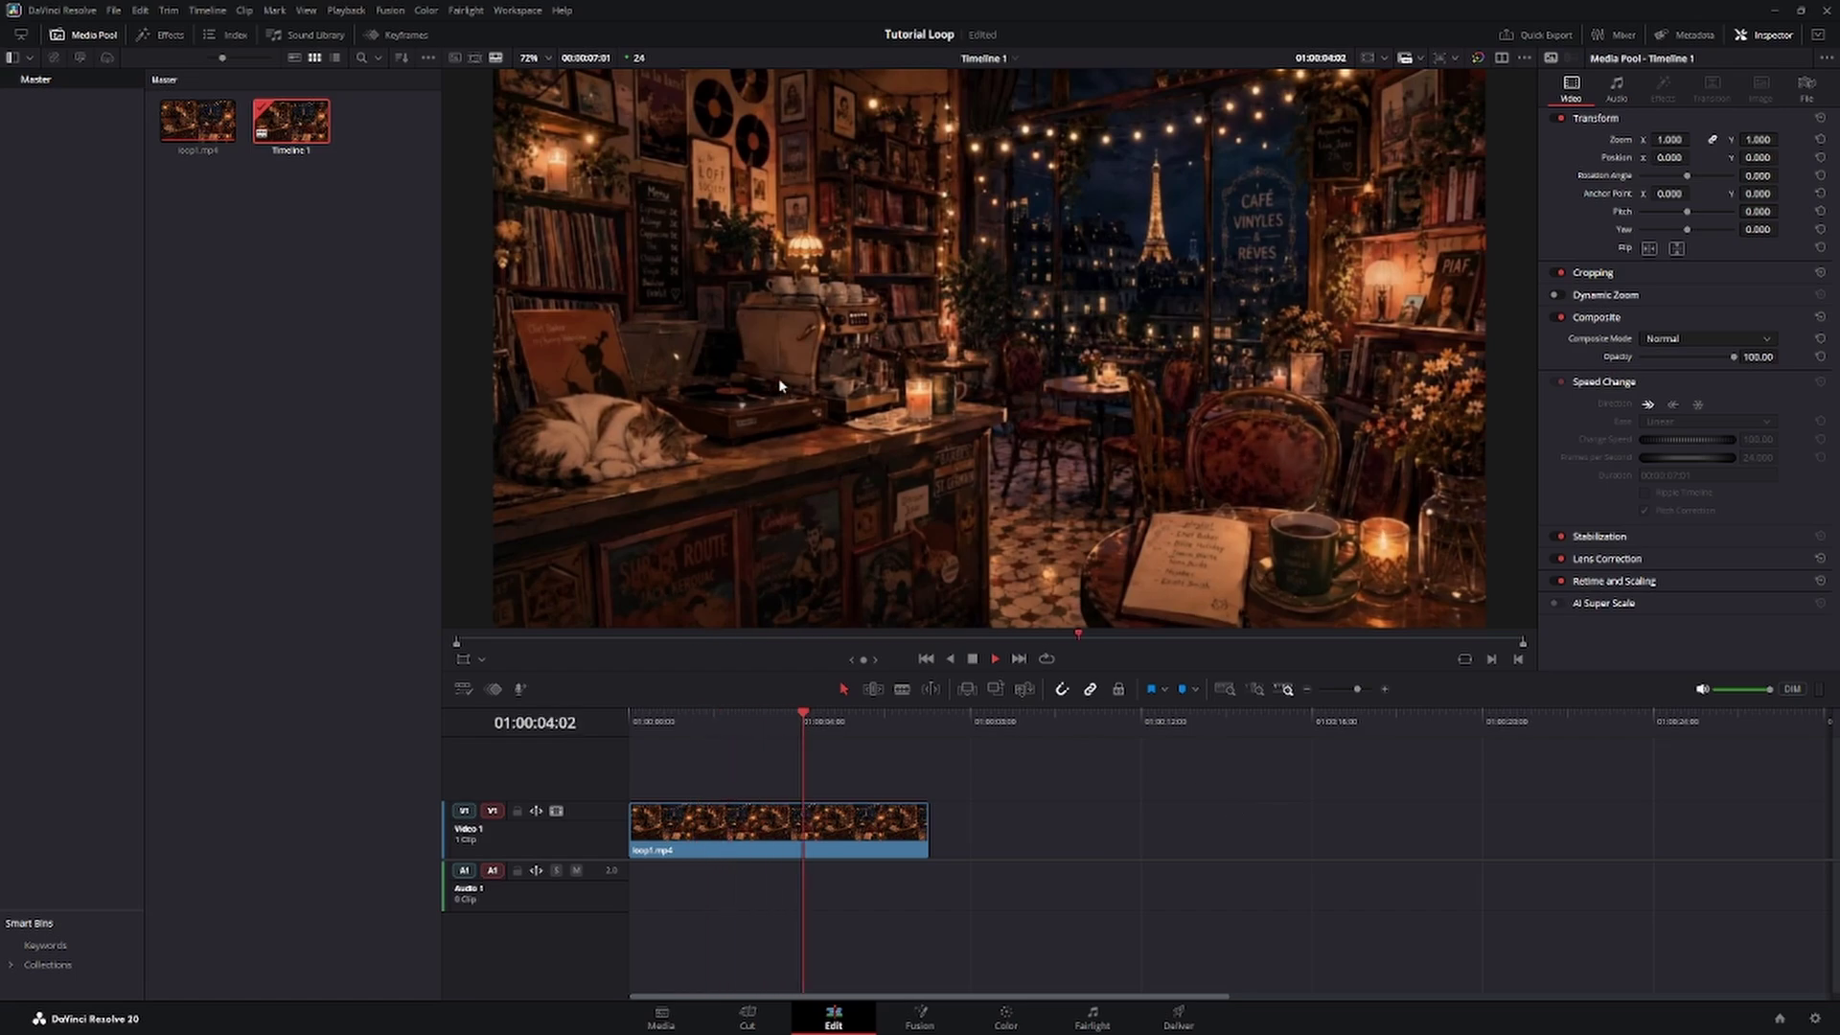
pyautogui.press('space')
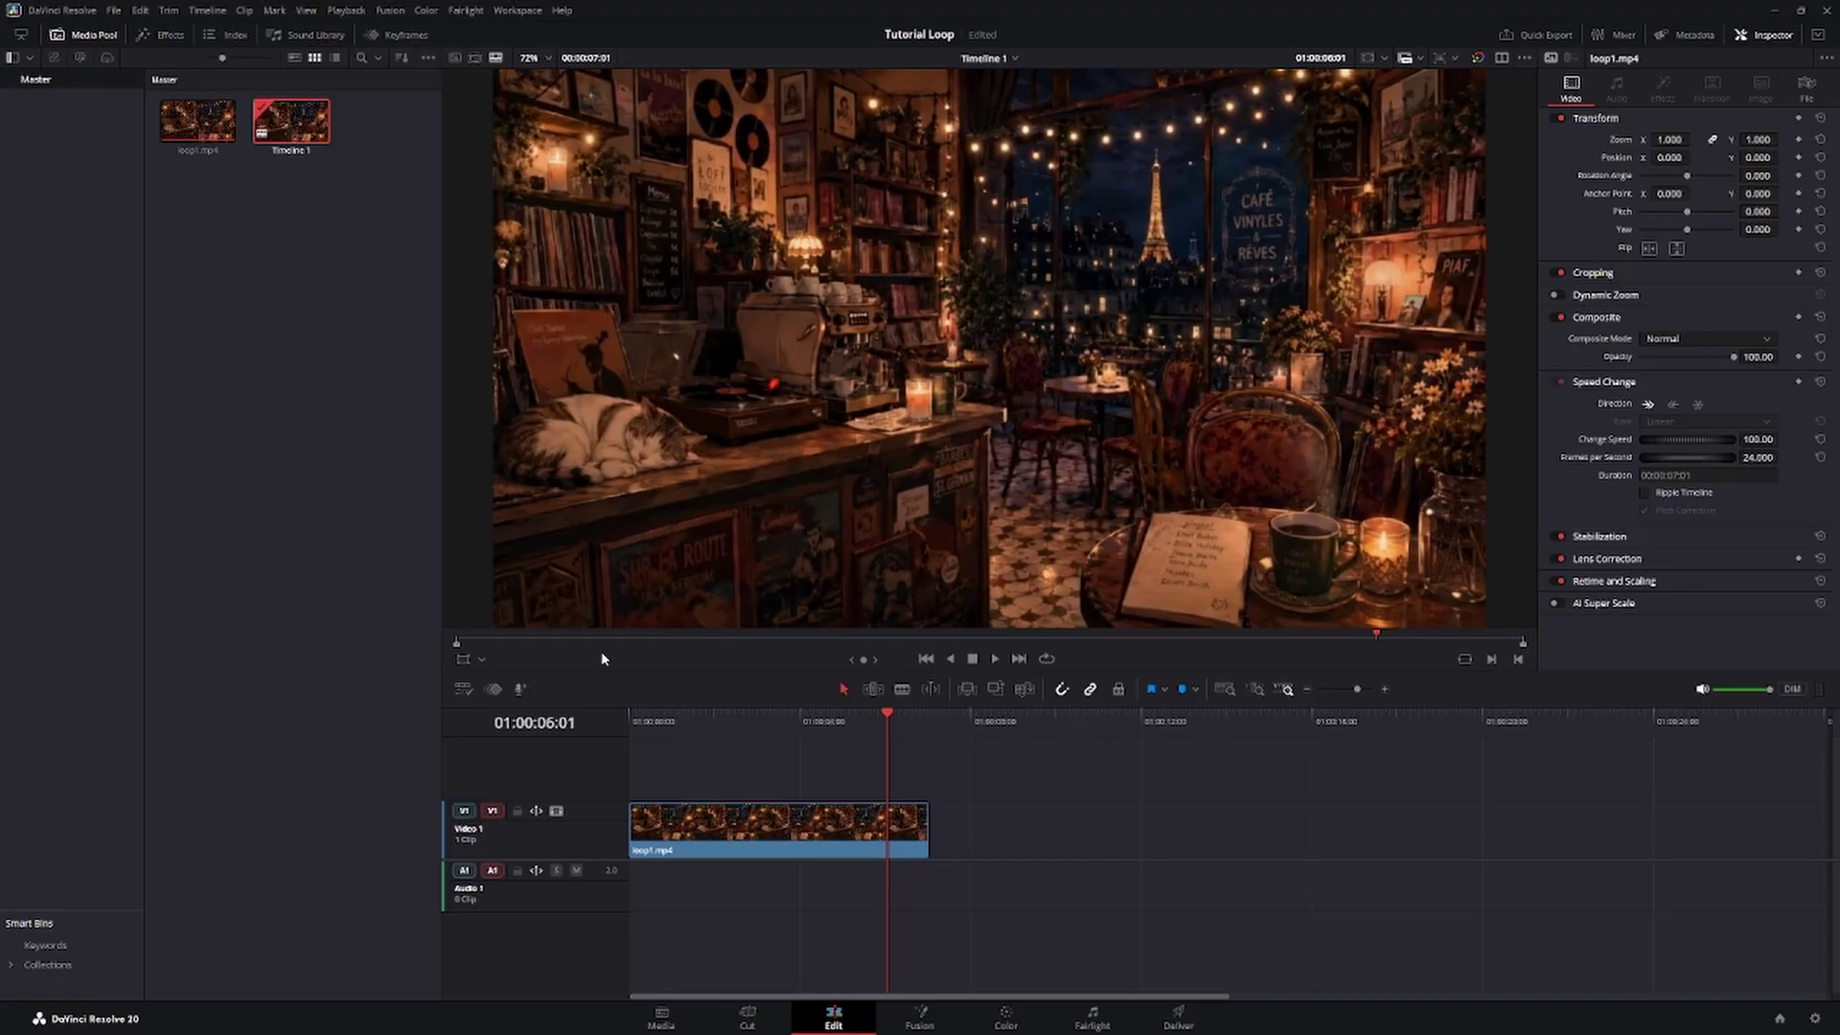
pyautogui.moveTo(590, 644)
pyautogui.mouseDown()
pyautogui.moveTo(460, 637)
pyautogui.moveTo(1472, 632)
pyautogui.moveTo(456, 637)
pyautogui.moveTo(1519, 637)
pyautogui.moveTo(454, 640)
pyautogui.mouseUp()
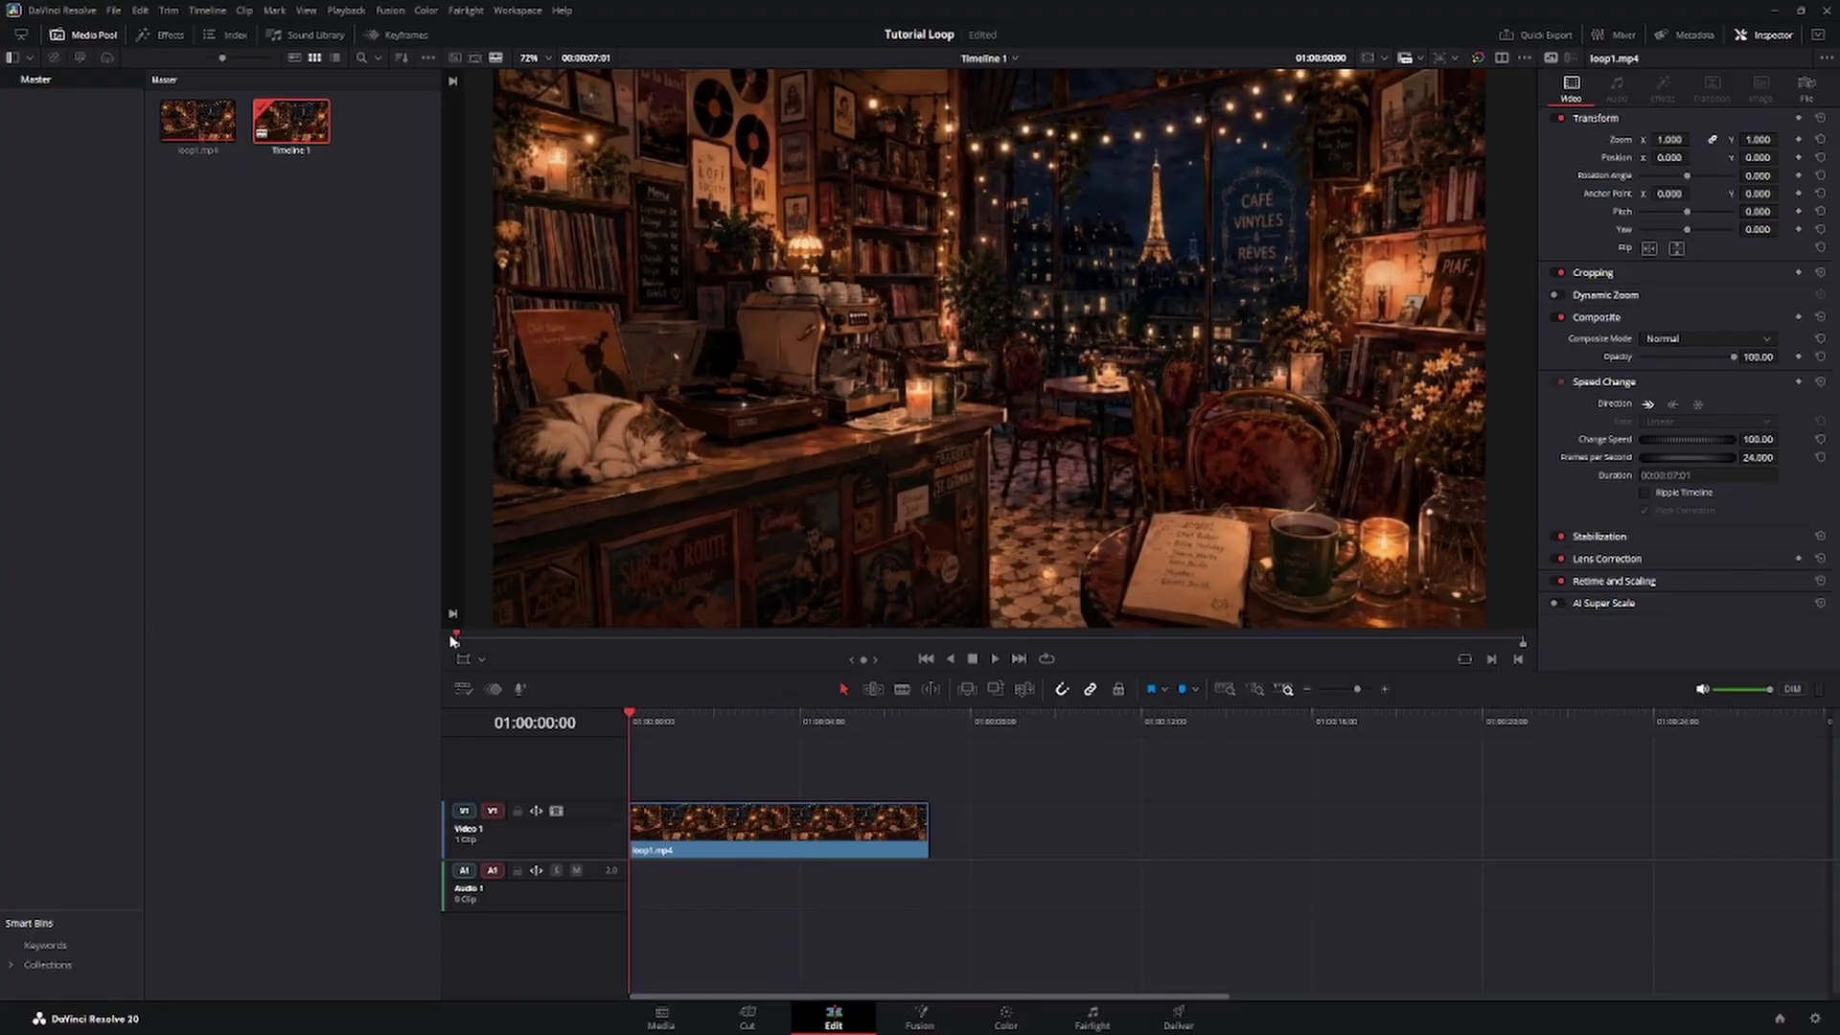
pyautogui.press('space')
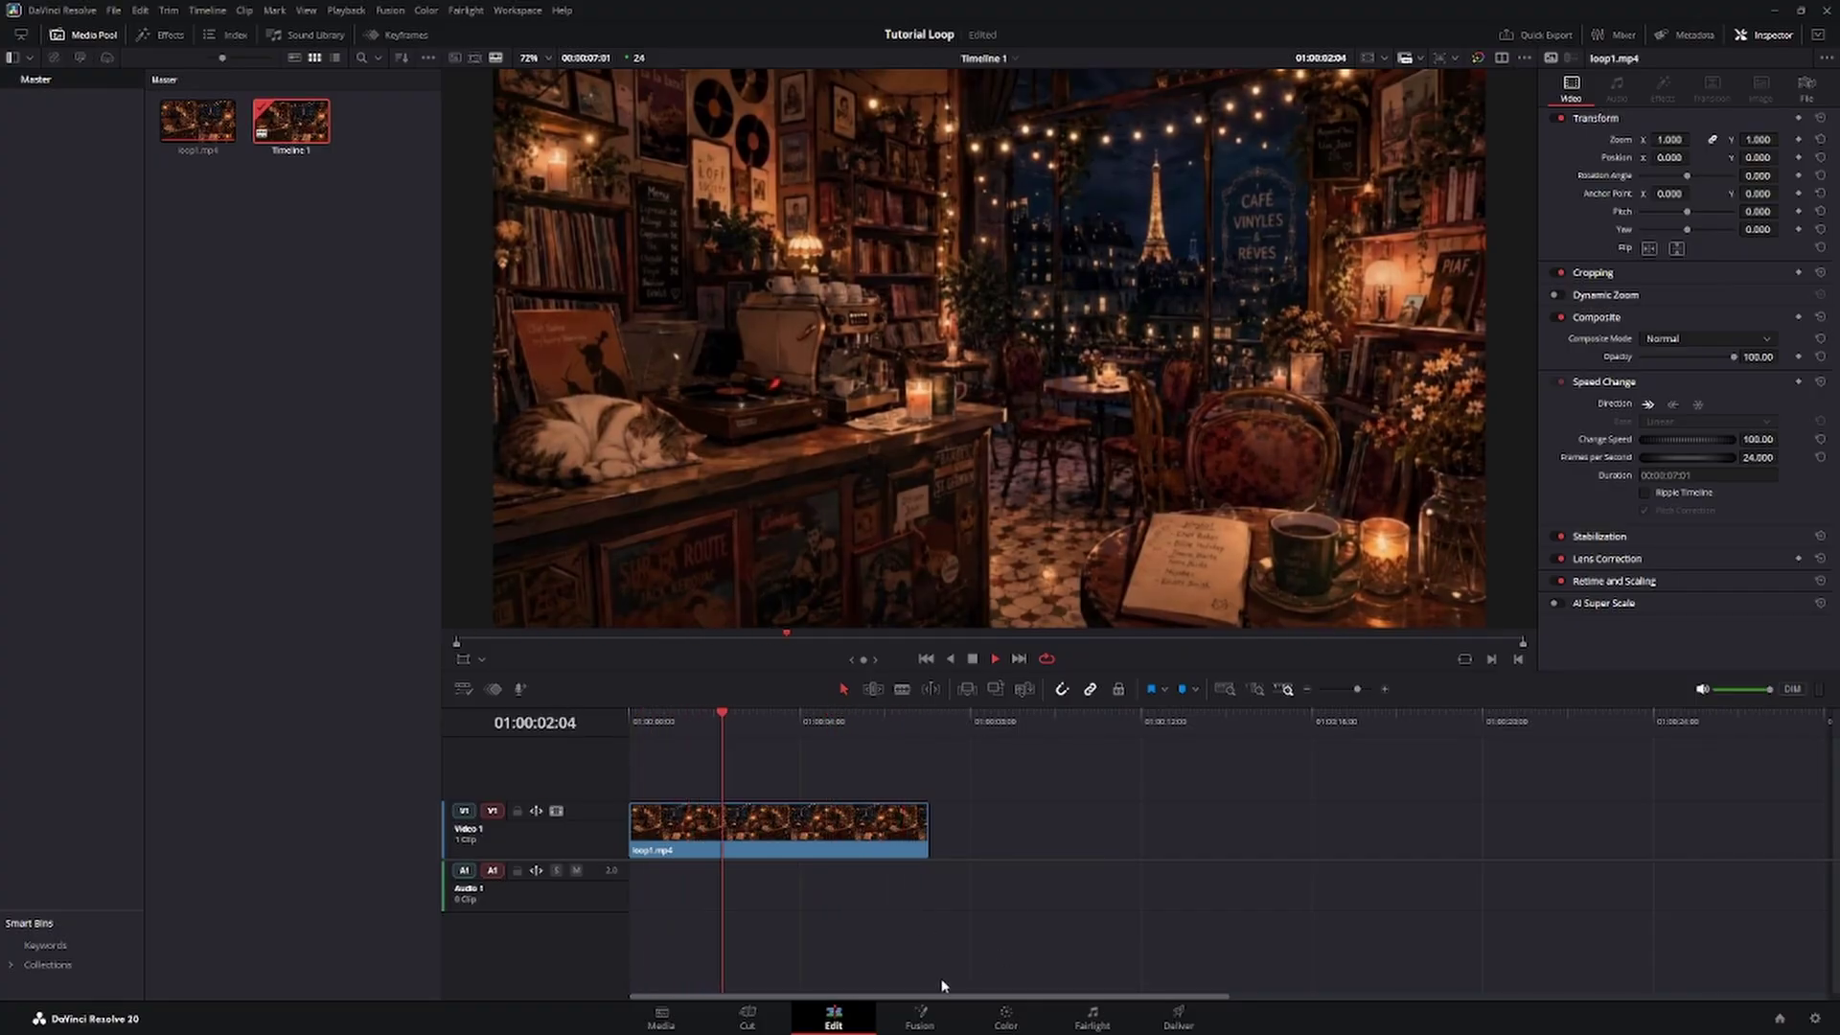
pyautogui.press('space')
# Open the clip on the Fusion page and reposition the MediaIn1 and MediaOut1 nodes.
pyautogui.click(915, 1022)
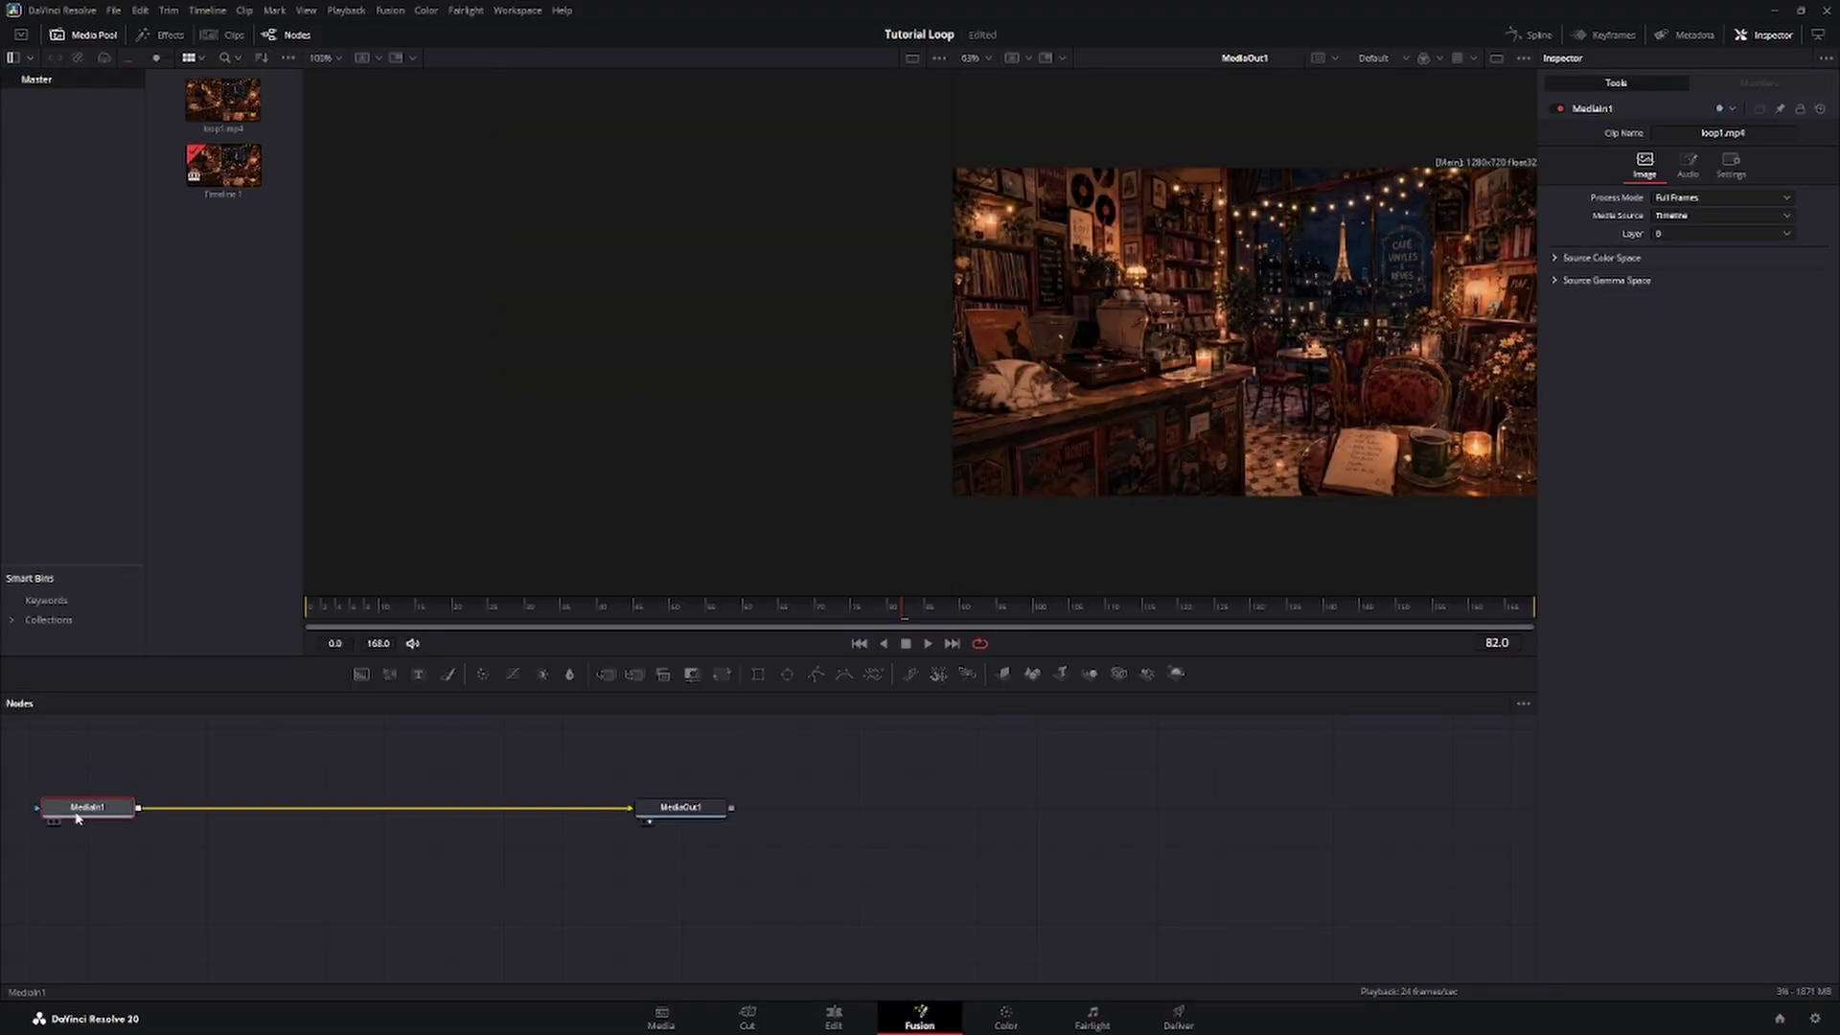
pyautogui.moveTo(87, 813); pyautogui.dragTo(158, 782)
pyautogui.moveTo(664, 808); pyautogui.dragTo(707, 809)
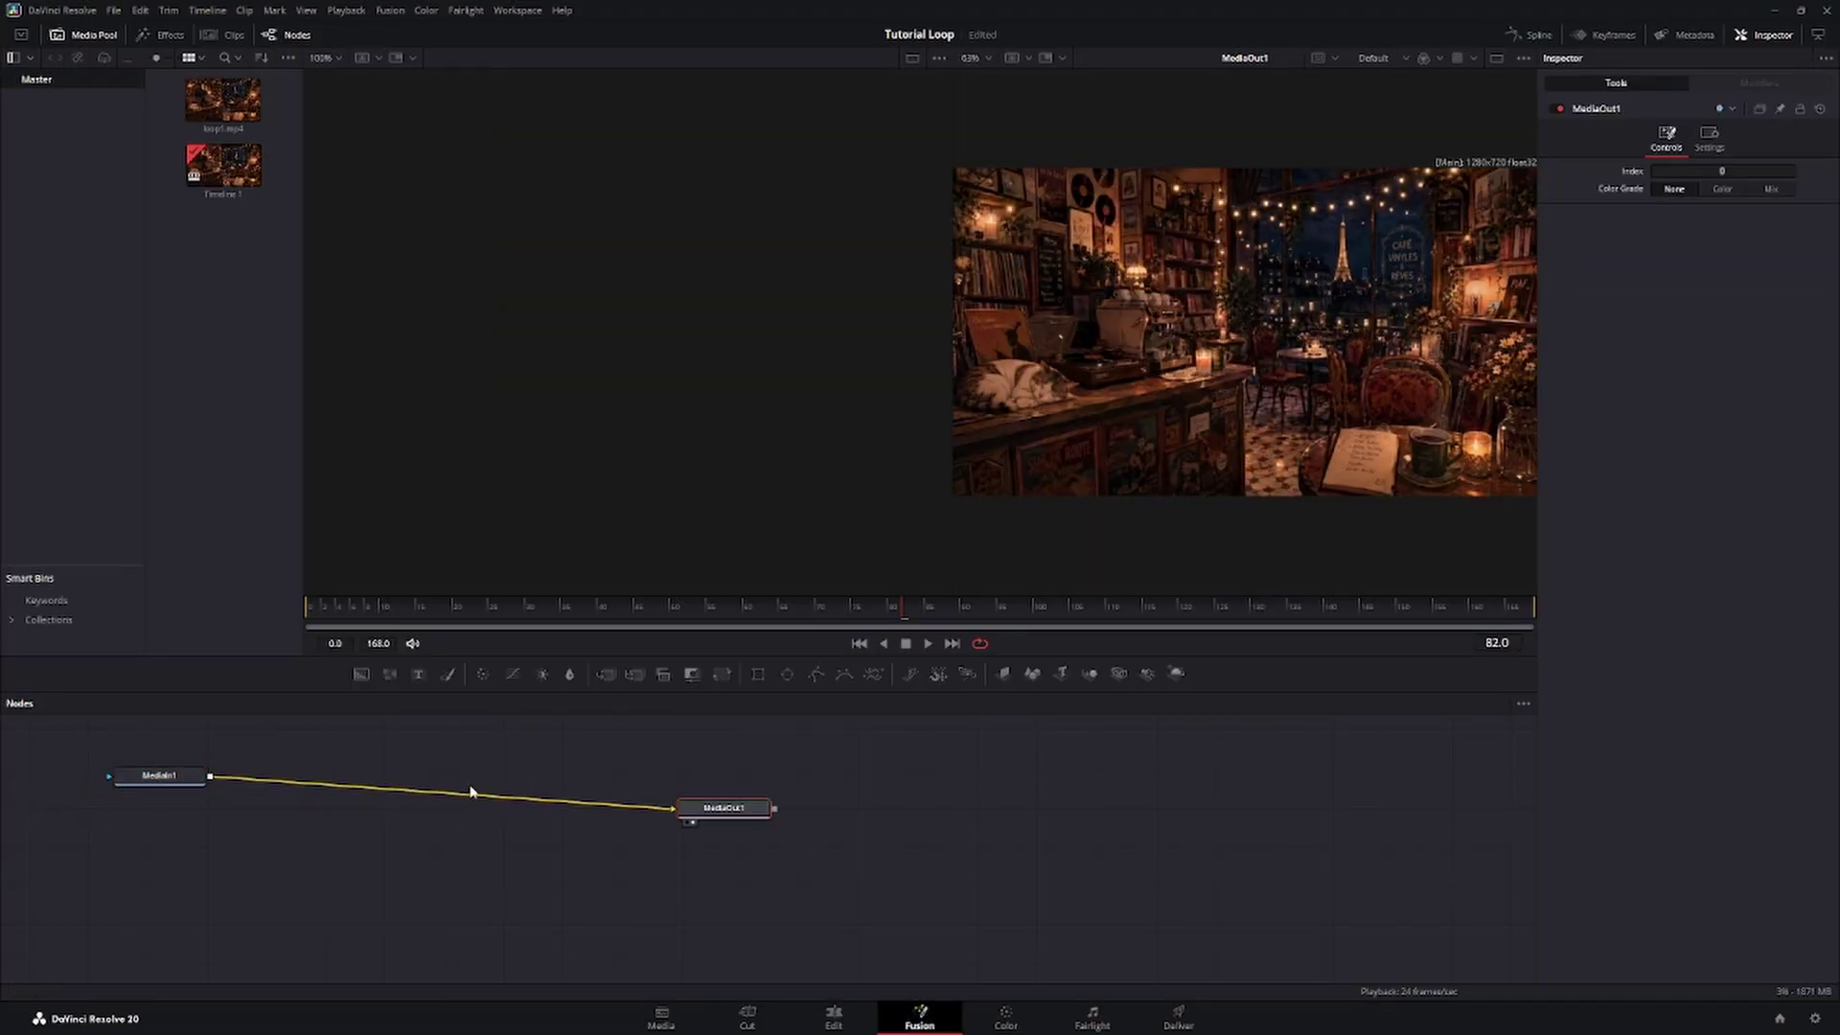
pyautogui.moveTo(160, 776); pyautogui.dragTo(172, 763)
# Paste a duplicate of the MediaIn1 node, place it below the original, and delete the Merge node joining them.
pyautogui.rightClick(187, 847)
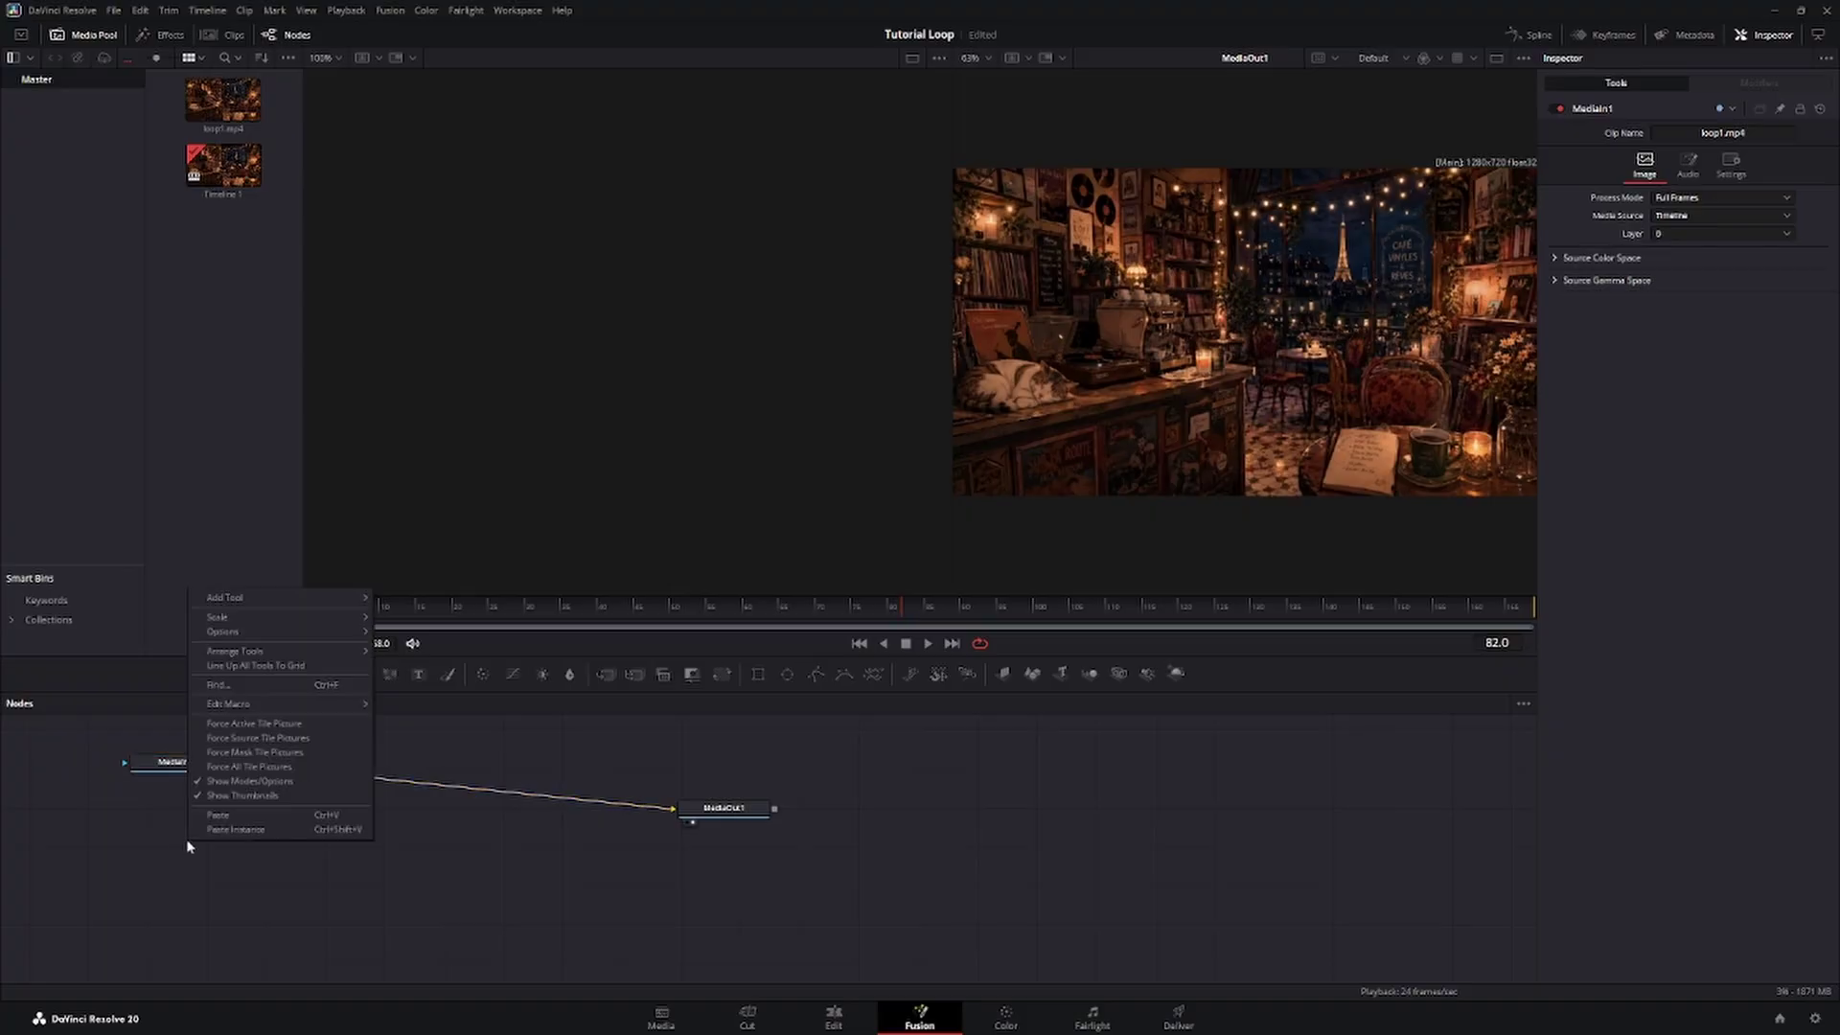
pyautogui.click(166, 871)
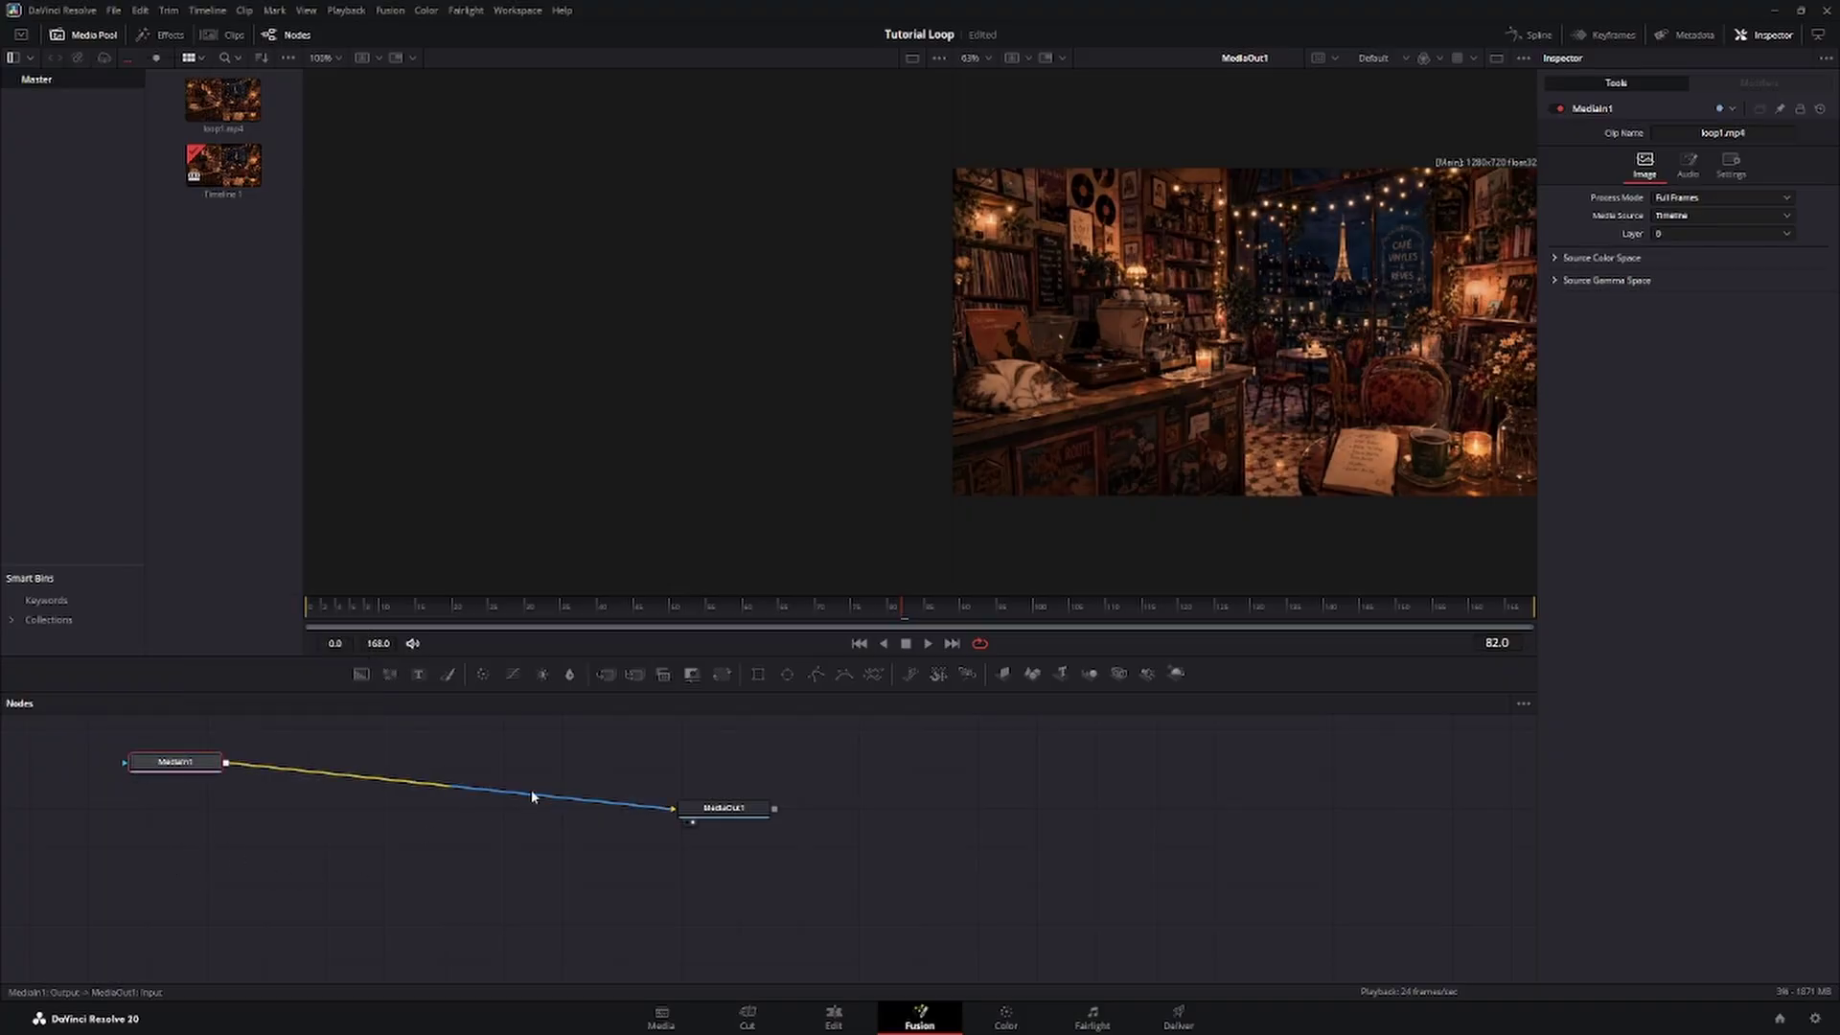
pyautogui.hotkey('ctrl', 'v')
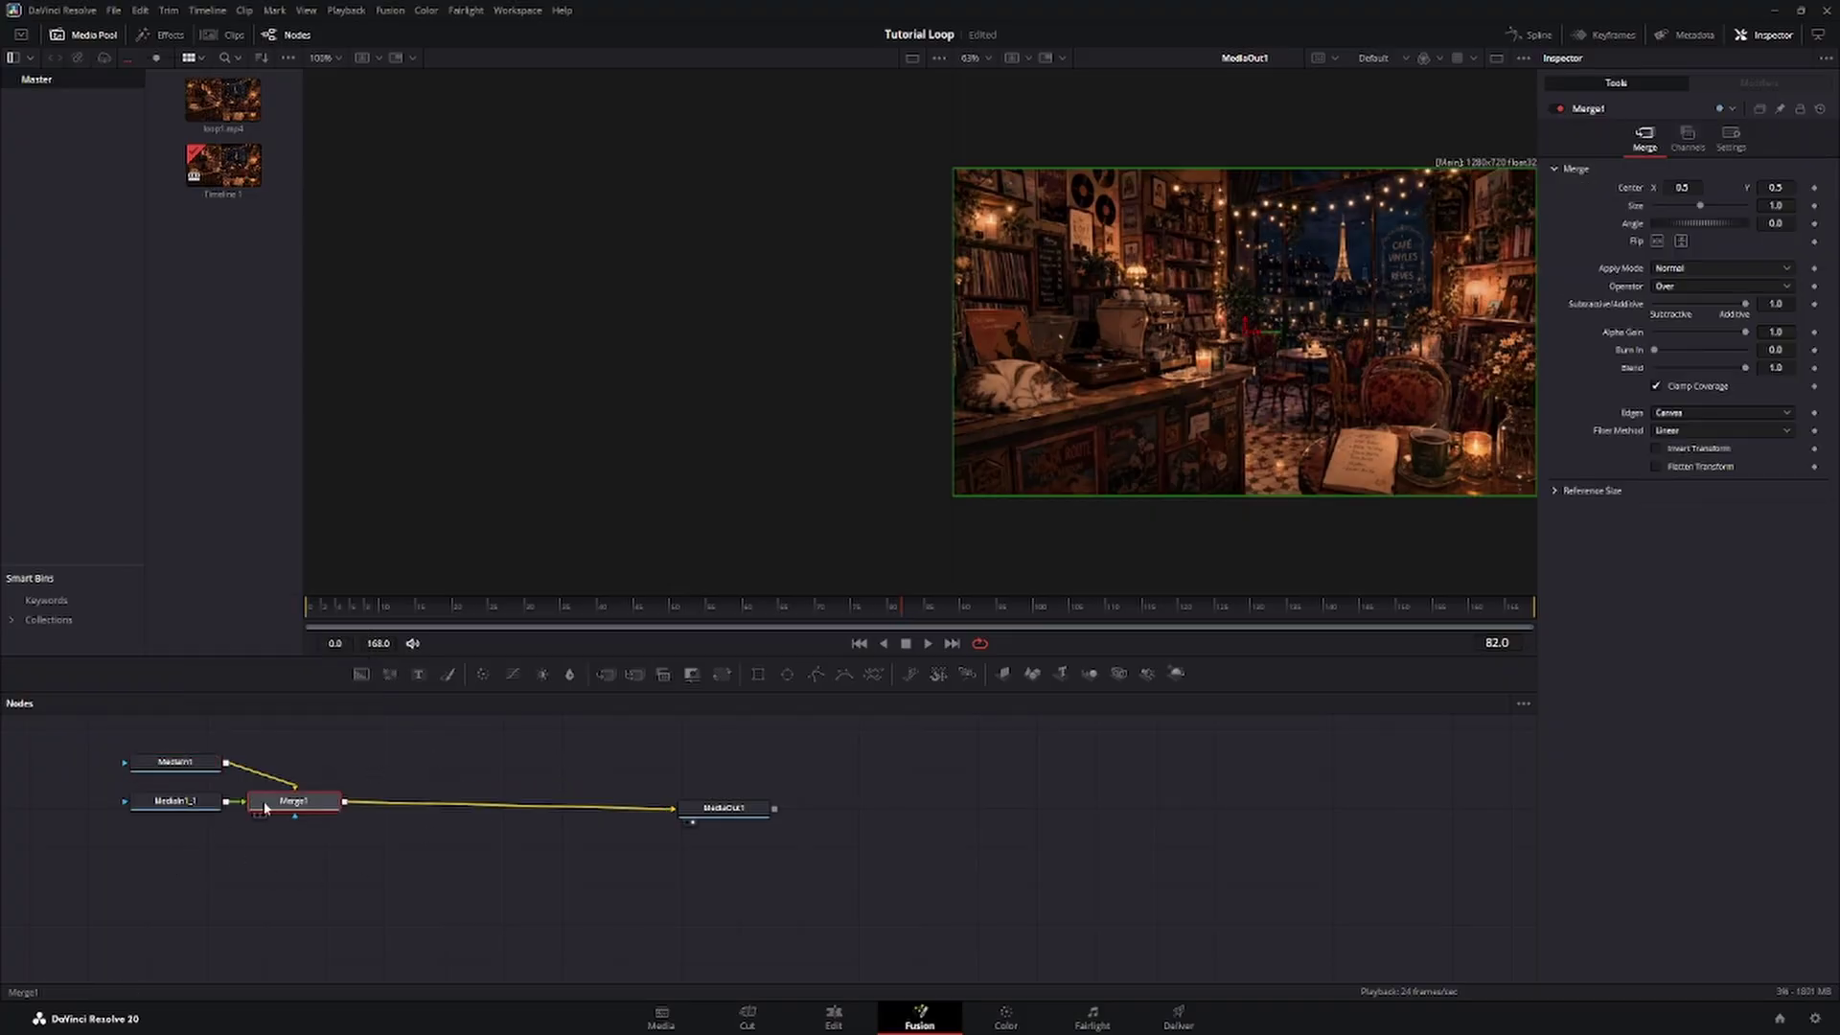
pyautogui.moveTo(169, 813); pyautogui.dragTo(137, 901)
pyautogui.moveTo(178, 764); pyautogui.dragTo(155, 758)
pyautogui.click(284, 803)
pyautogui.press('Delete')
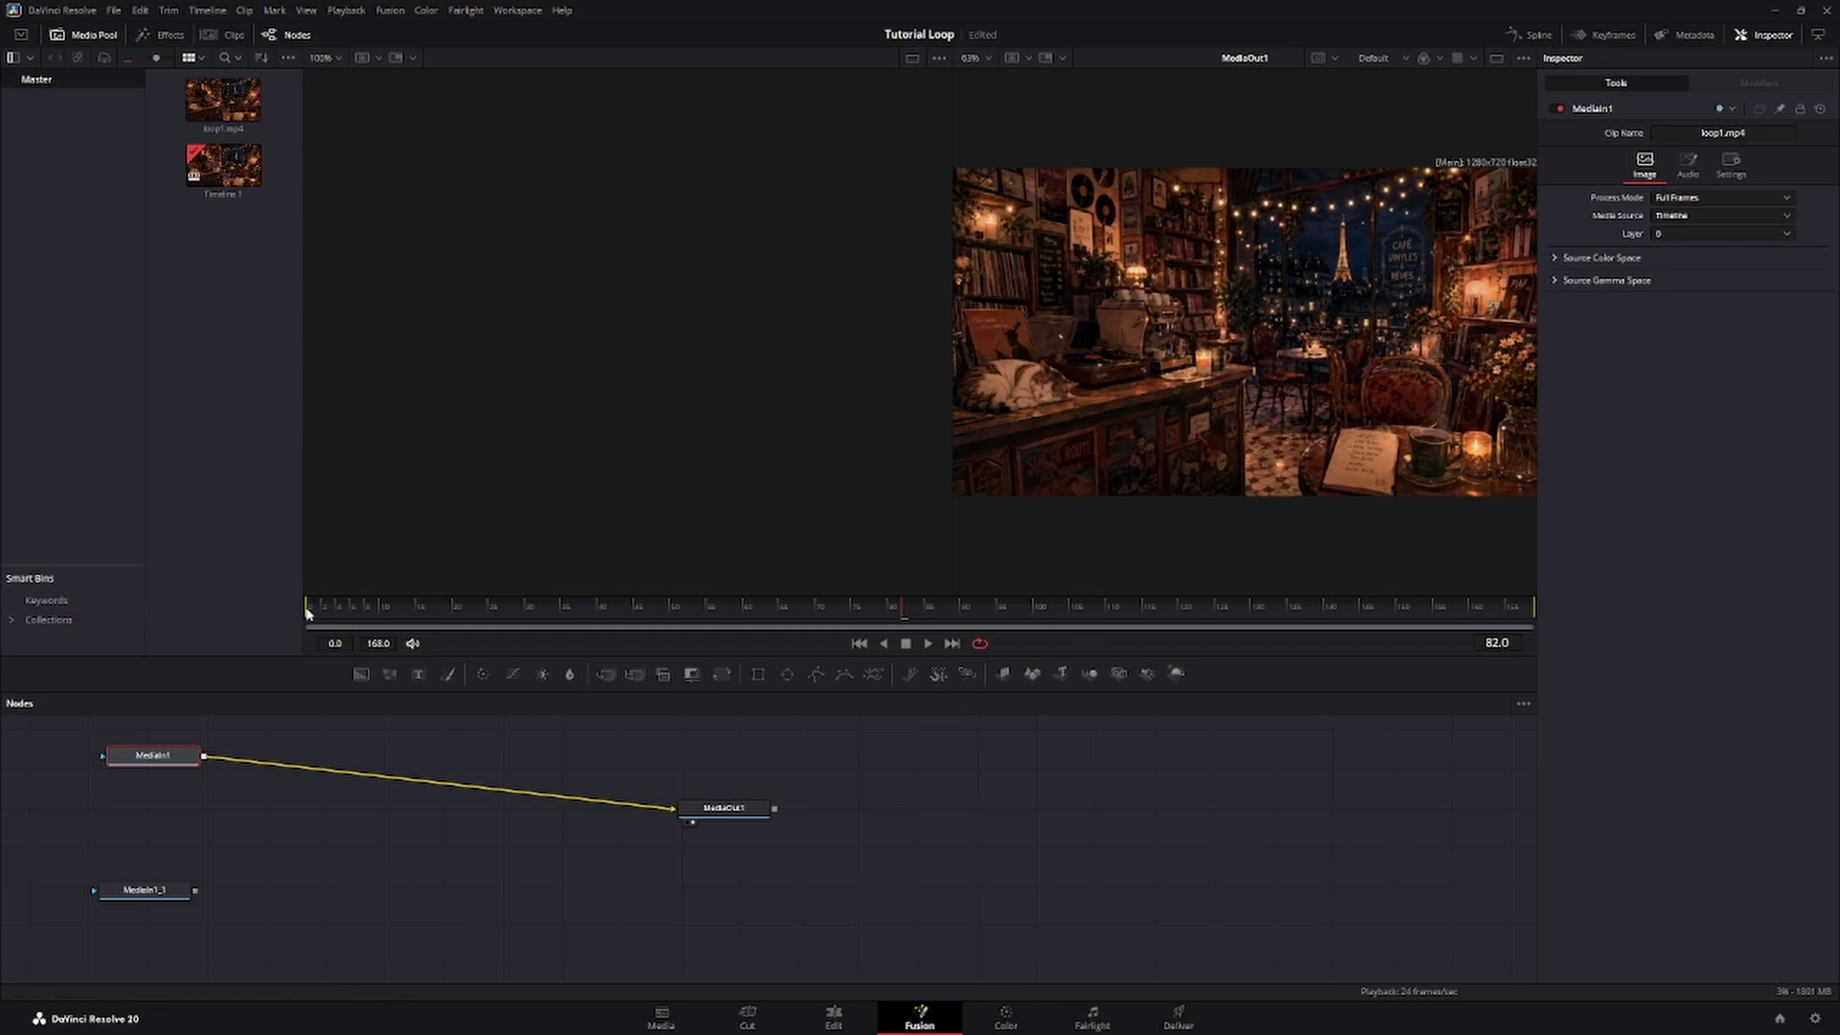
# Move the render range start to frame 168 and return it to frame 0.
pyautogui.moveTo(309, 613); pyautogui.dragTo(1362, 607)
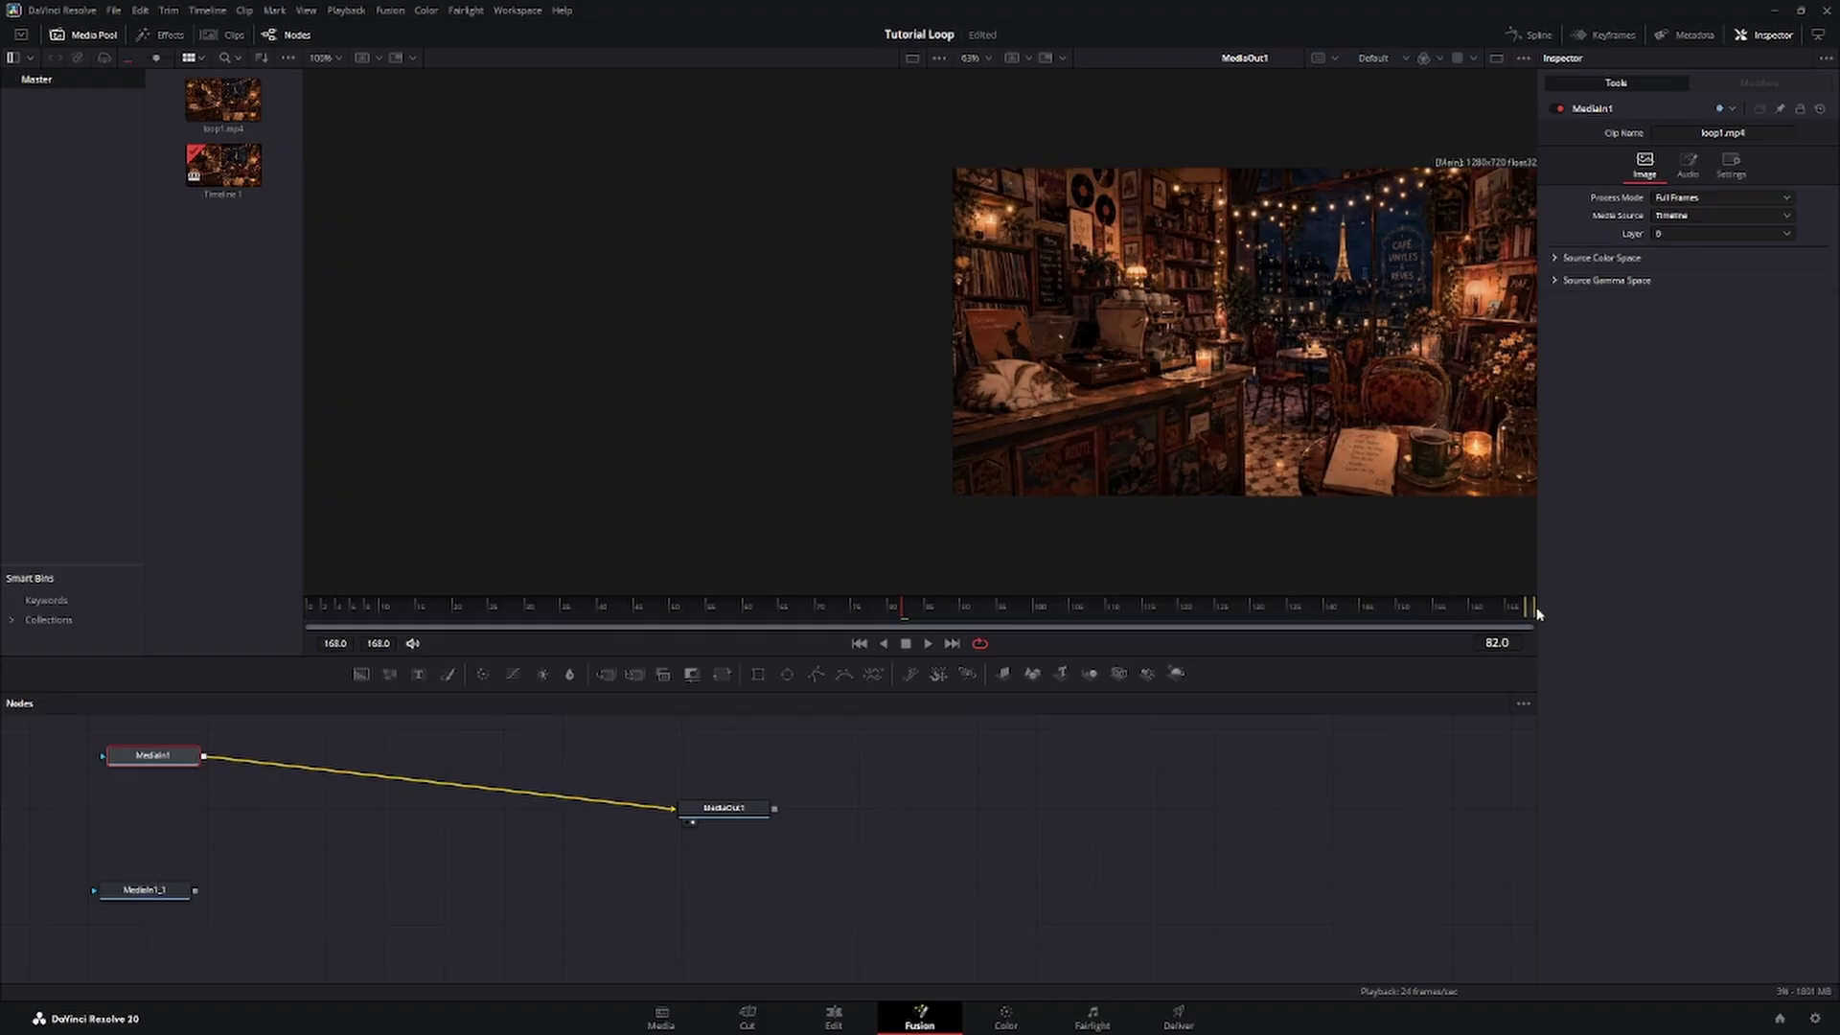
pyautogui.moveTo(1526, 614)
pyautogui.mouseDown()
pyautogui.moveTo(1231, 613)
pyautogui.moveTo(365, 670)
pyautogui.mouseUp()
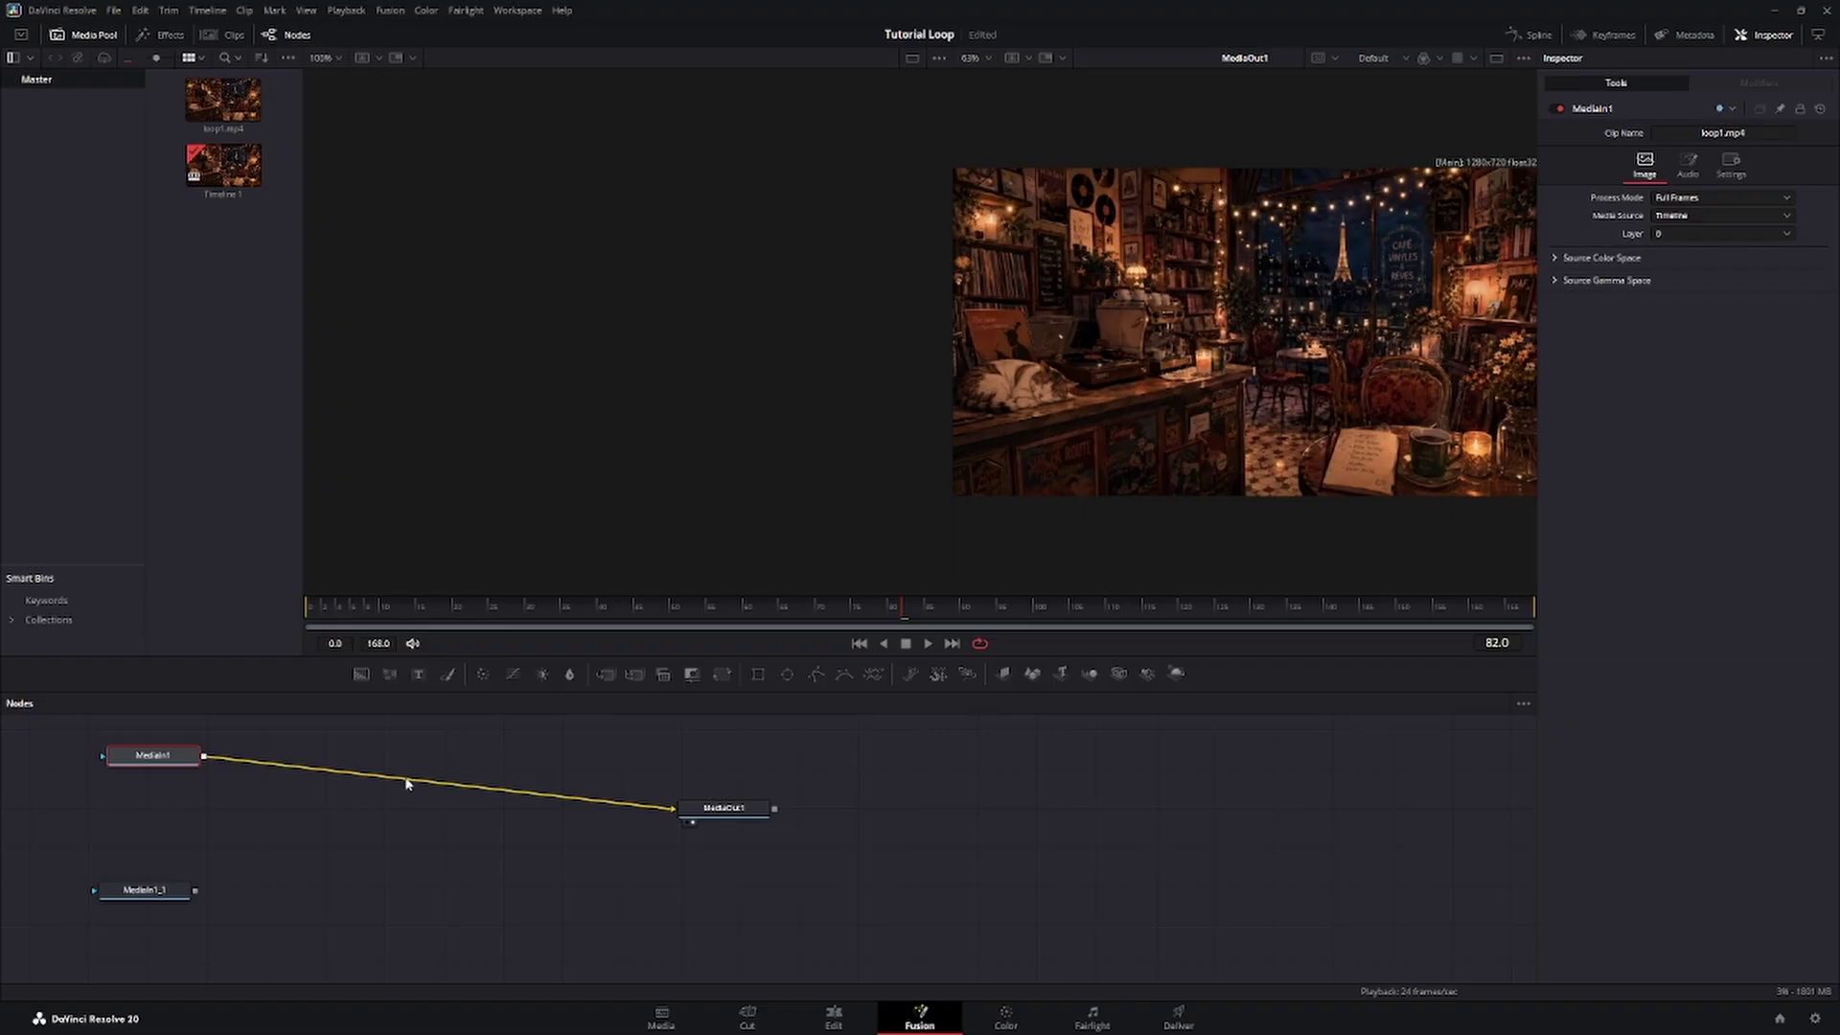
# Add a Time Speed node to an empty area of the node graph.
pyautogui.click(324, 833)
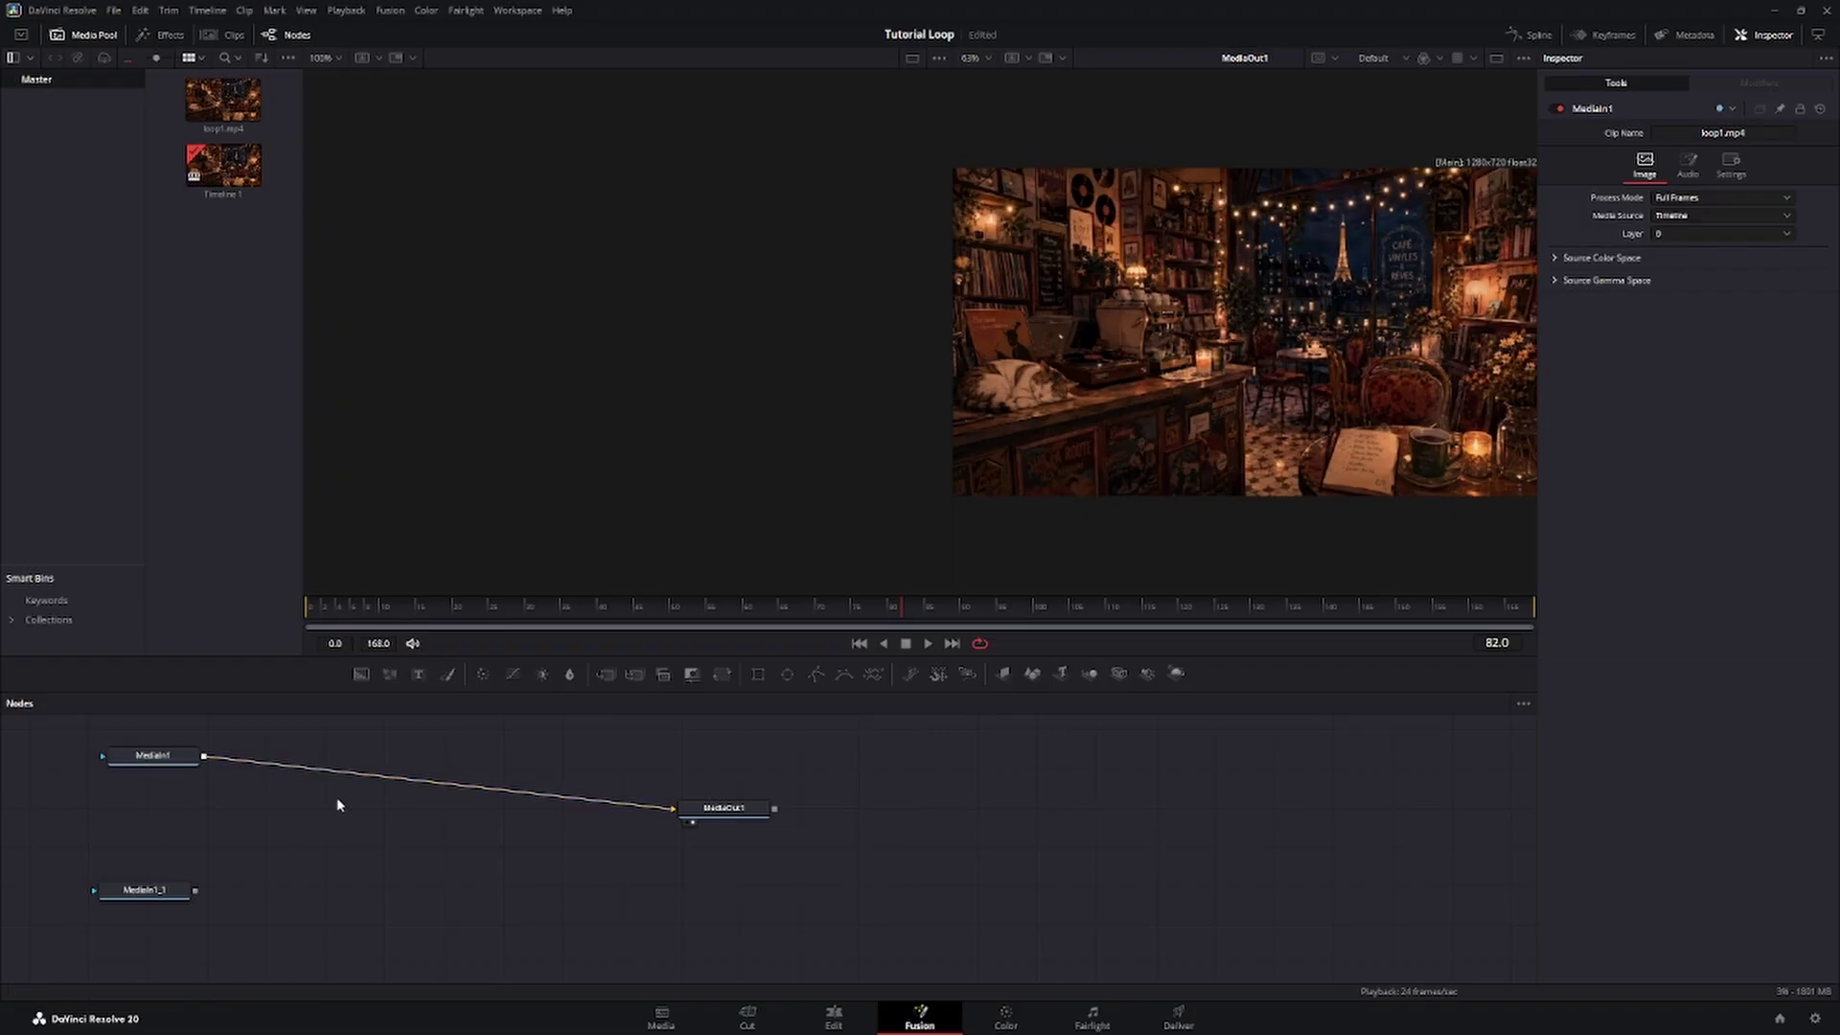
pyautogui.hotkey('shift', 'space')
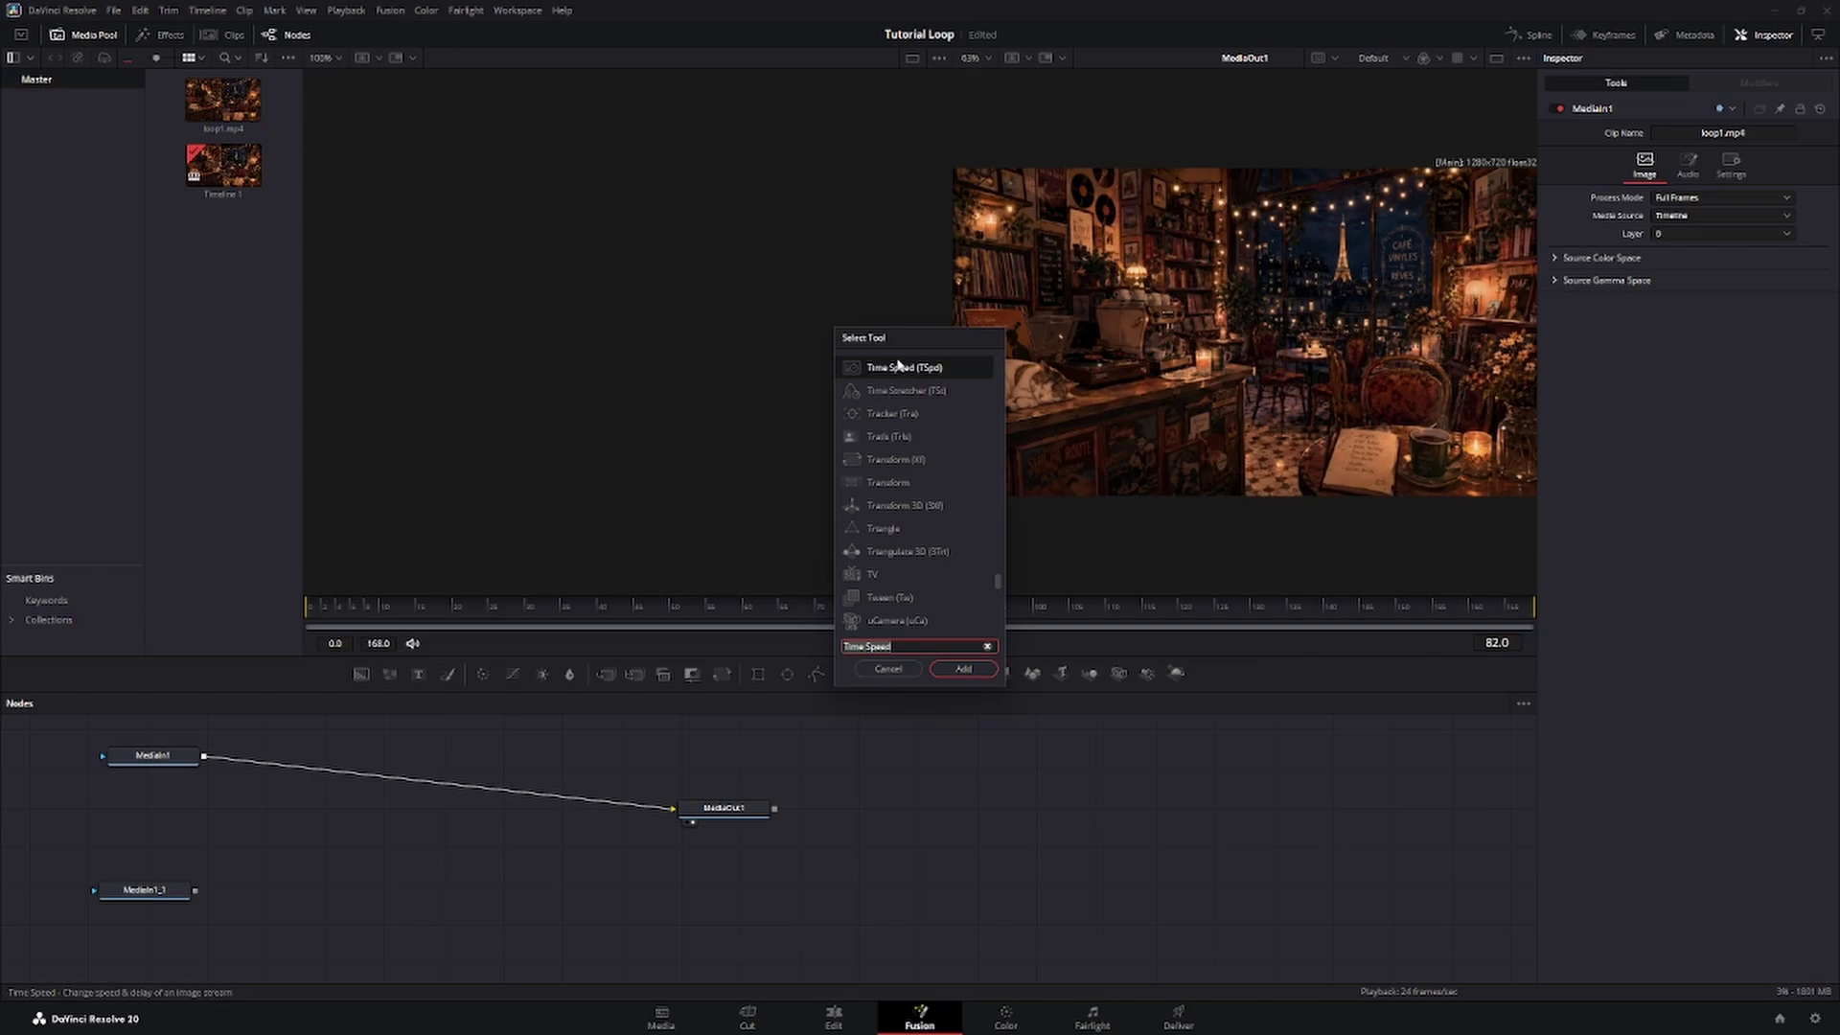
pyautogui.click(966, 670)
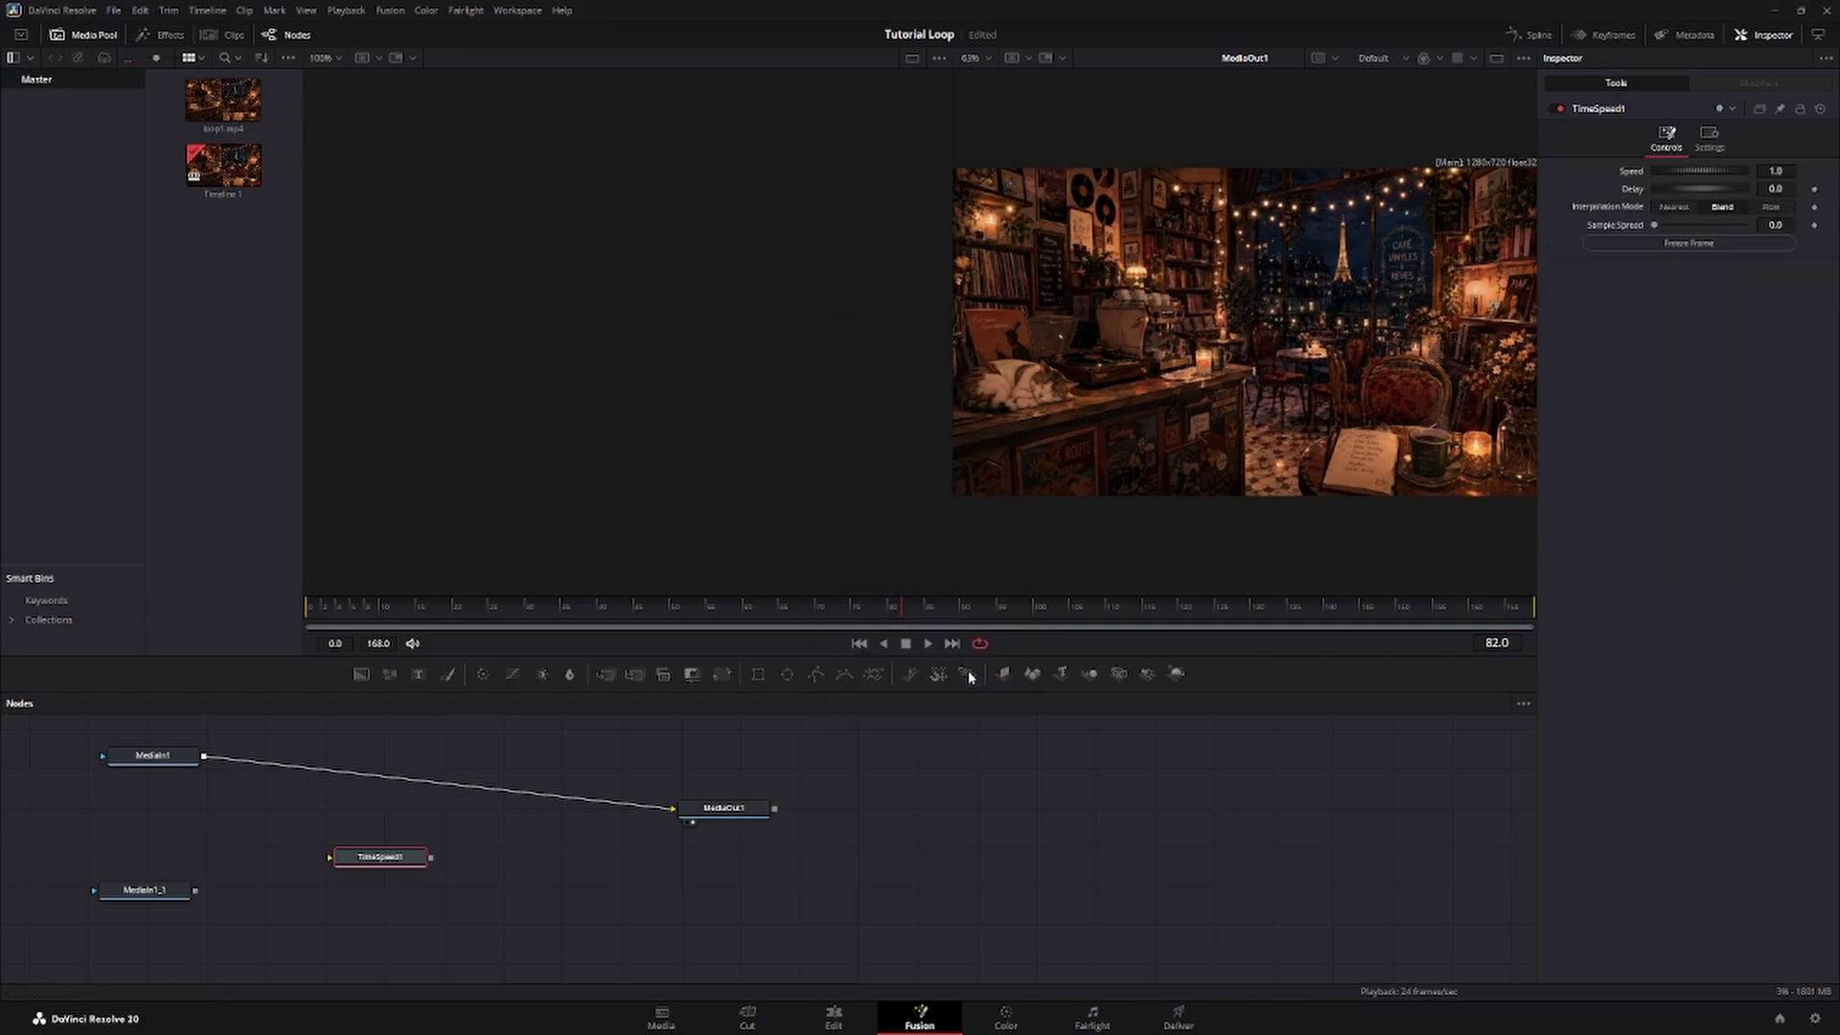
# Add a Time Stretcher node and place it between the MediaIn1 and TimeSpeed1 nodes.
pyautogui.click(434, 806)
pyautogui.hotkey('shift', 'space')
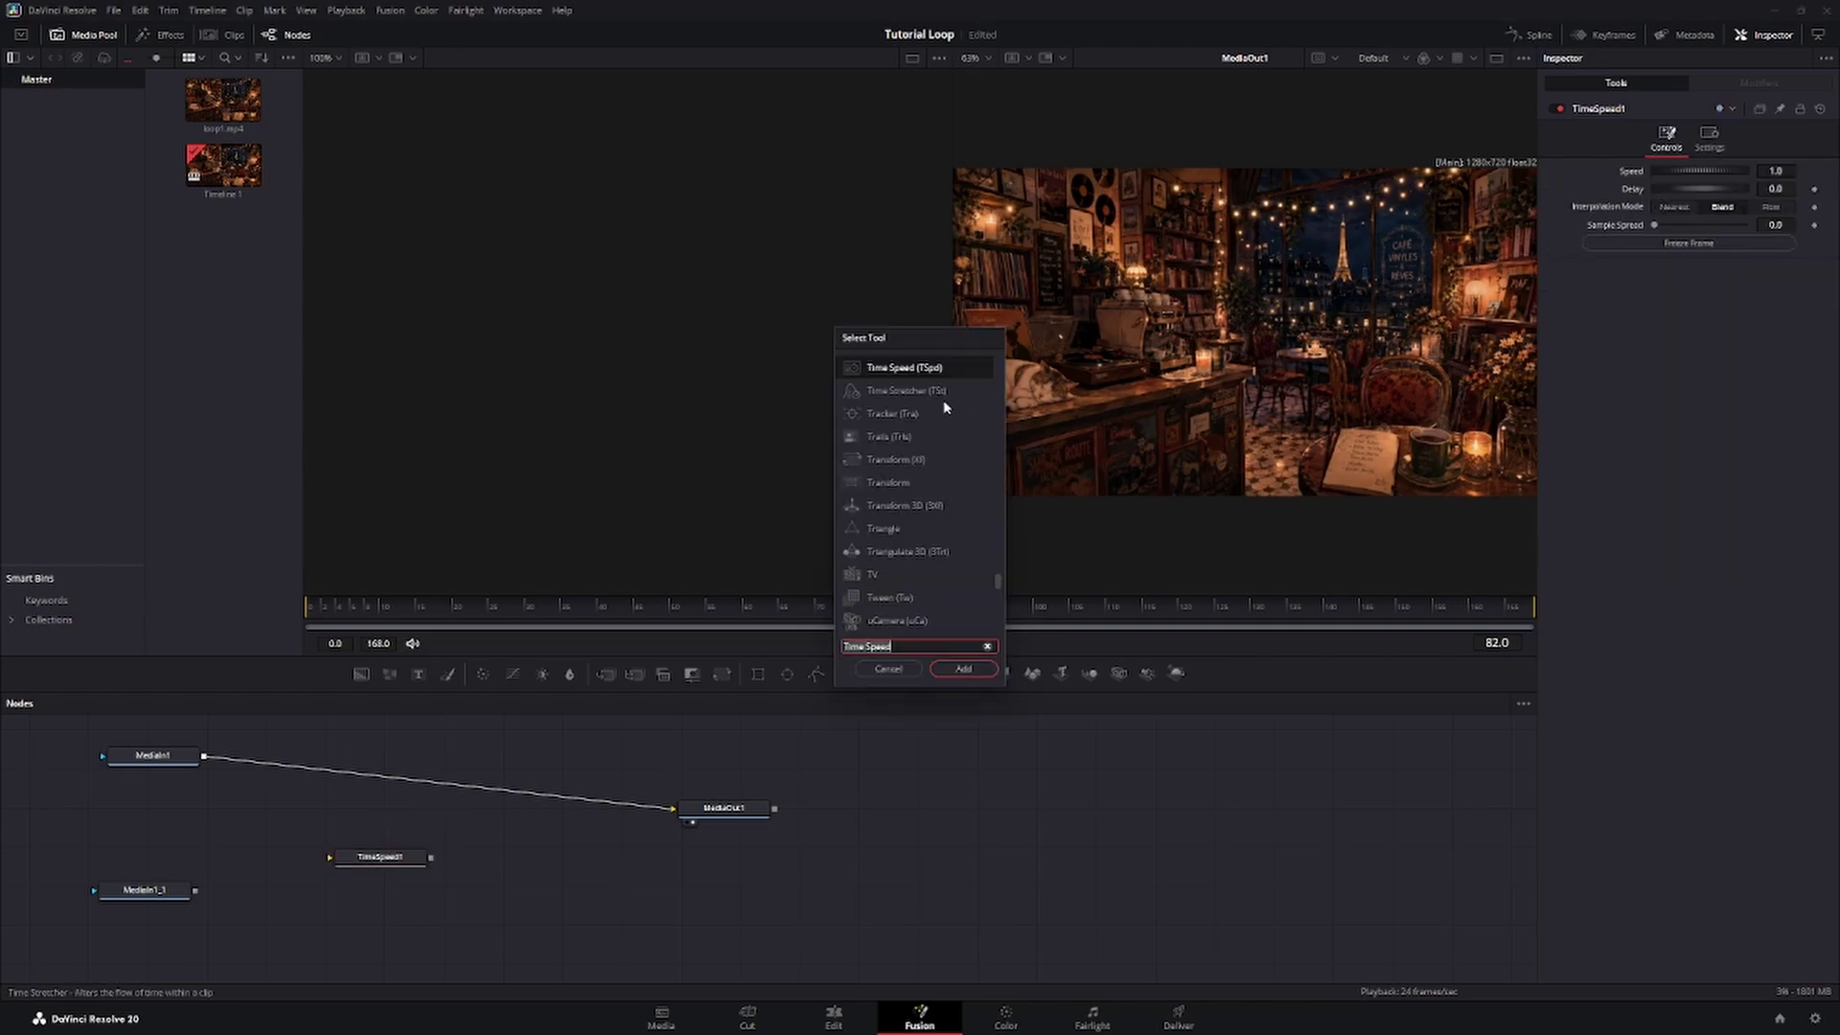
pyautogui.write('Time Stretcher')
pyautogui.click(966, 668)
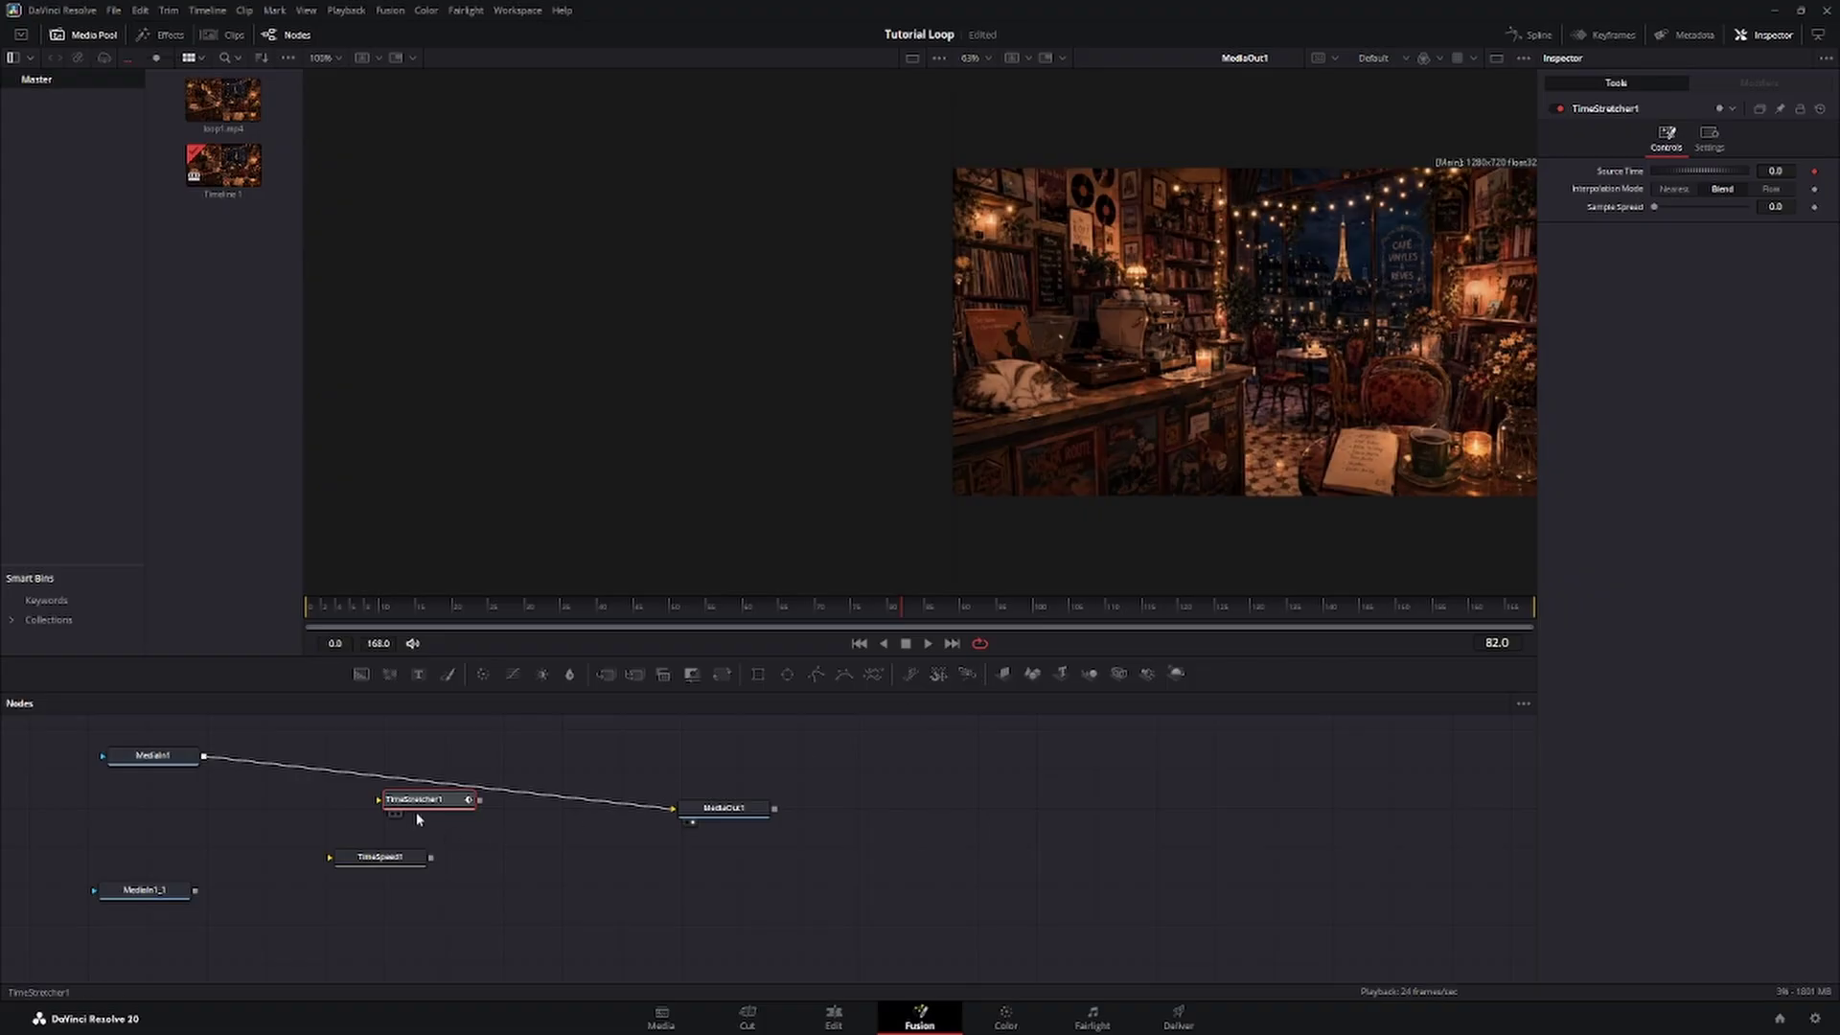
pyautogui.moveTo(428, 805); pyautogui.dragTo(326, 815)
# Add a Dissolve node to the node graph beside the time nodes.
pyautogui.click(546, 838)
pyautogui.hotkey('shift', 'space')
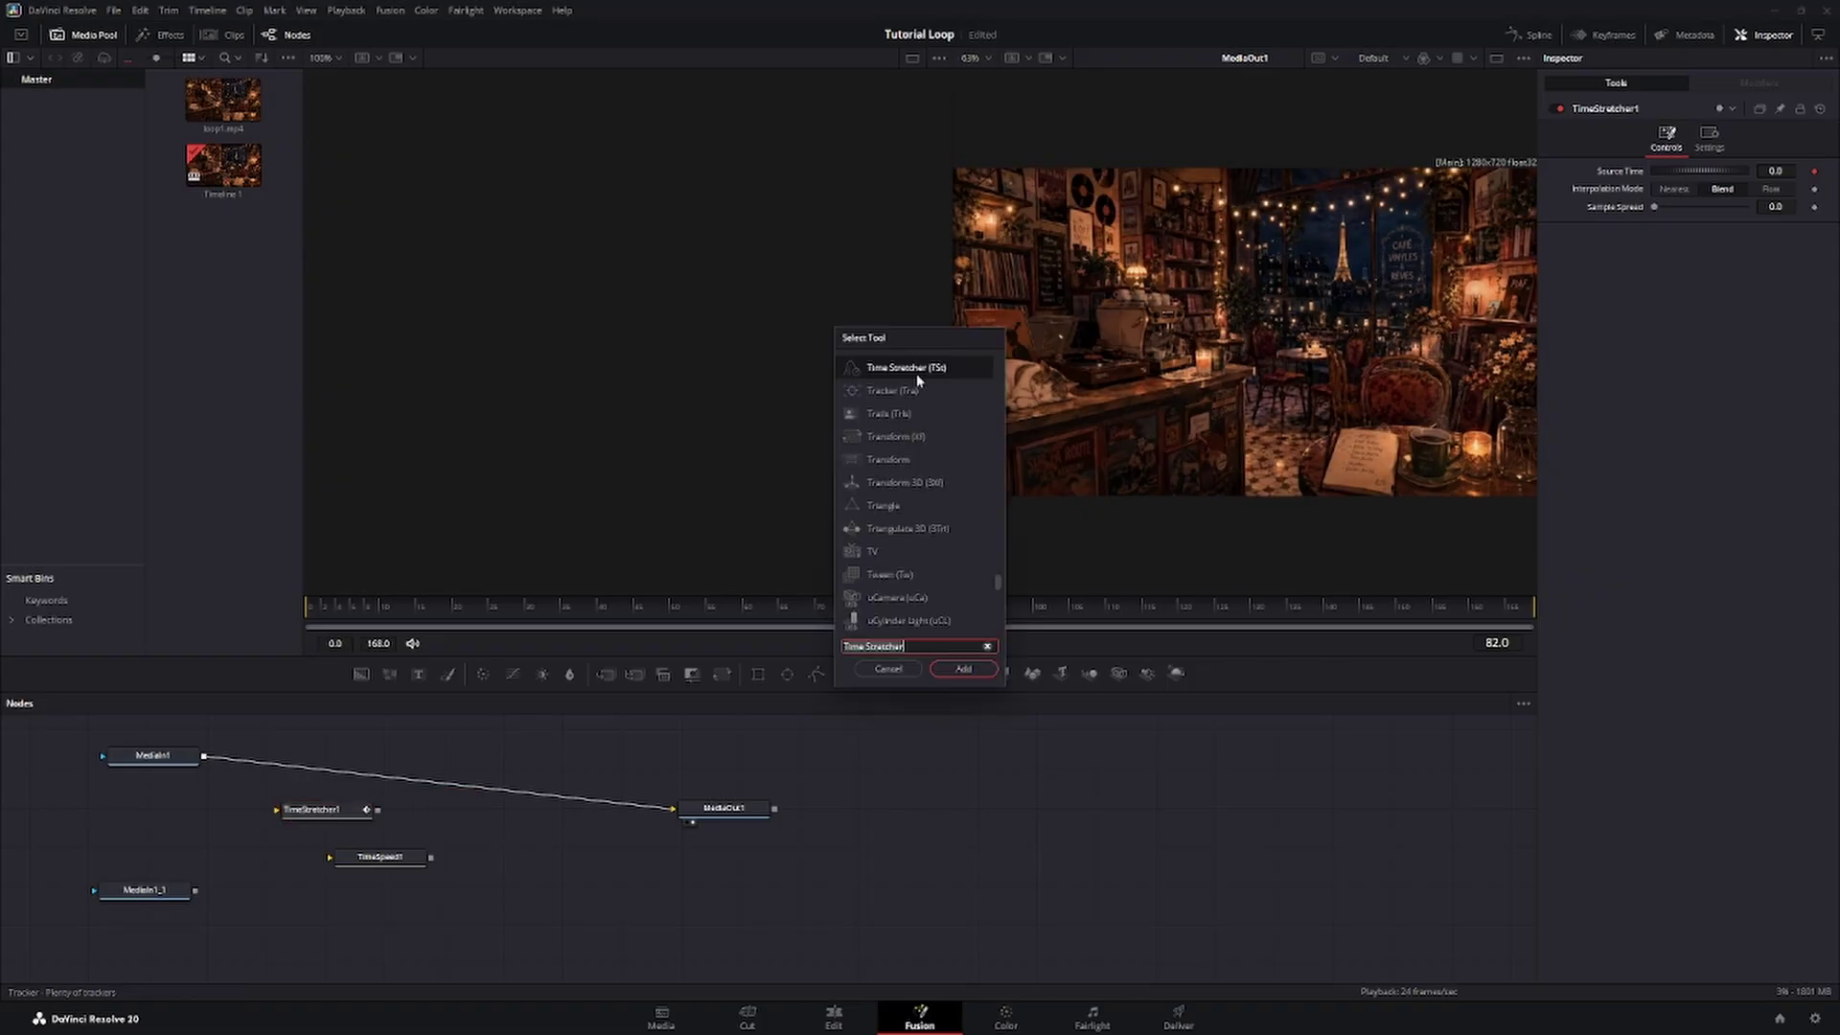
pyautogui.write('dissolv')
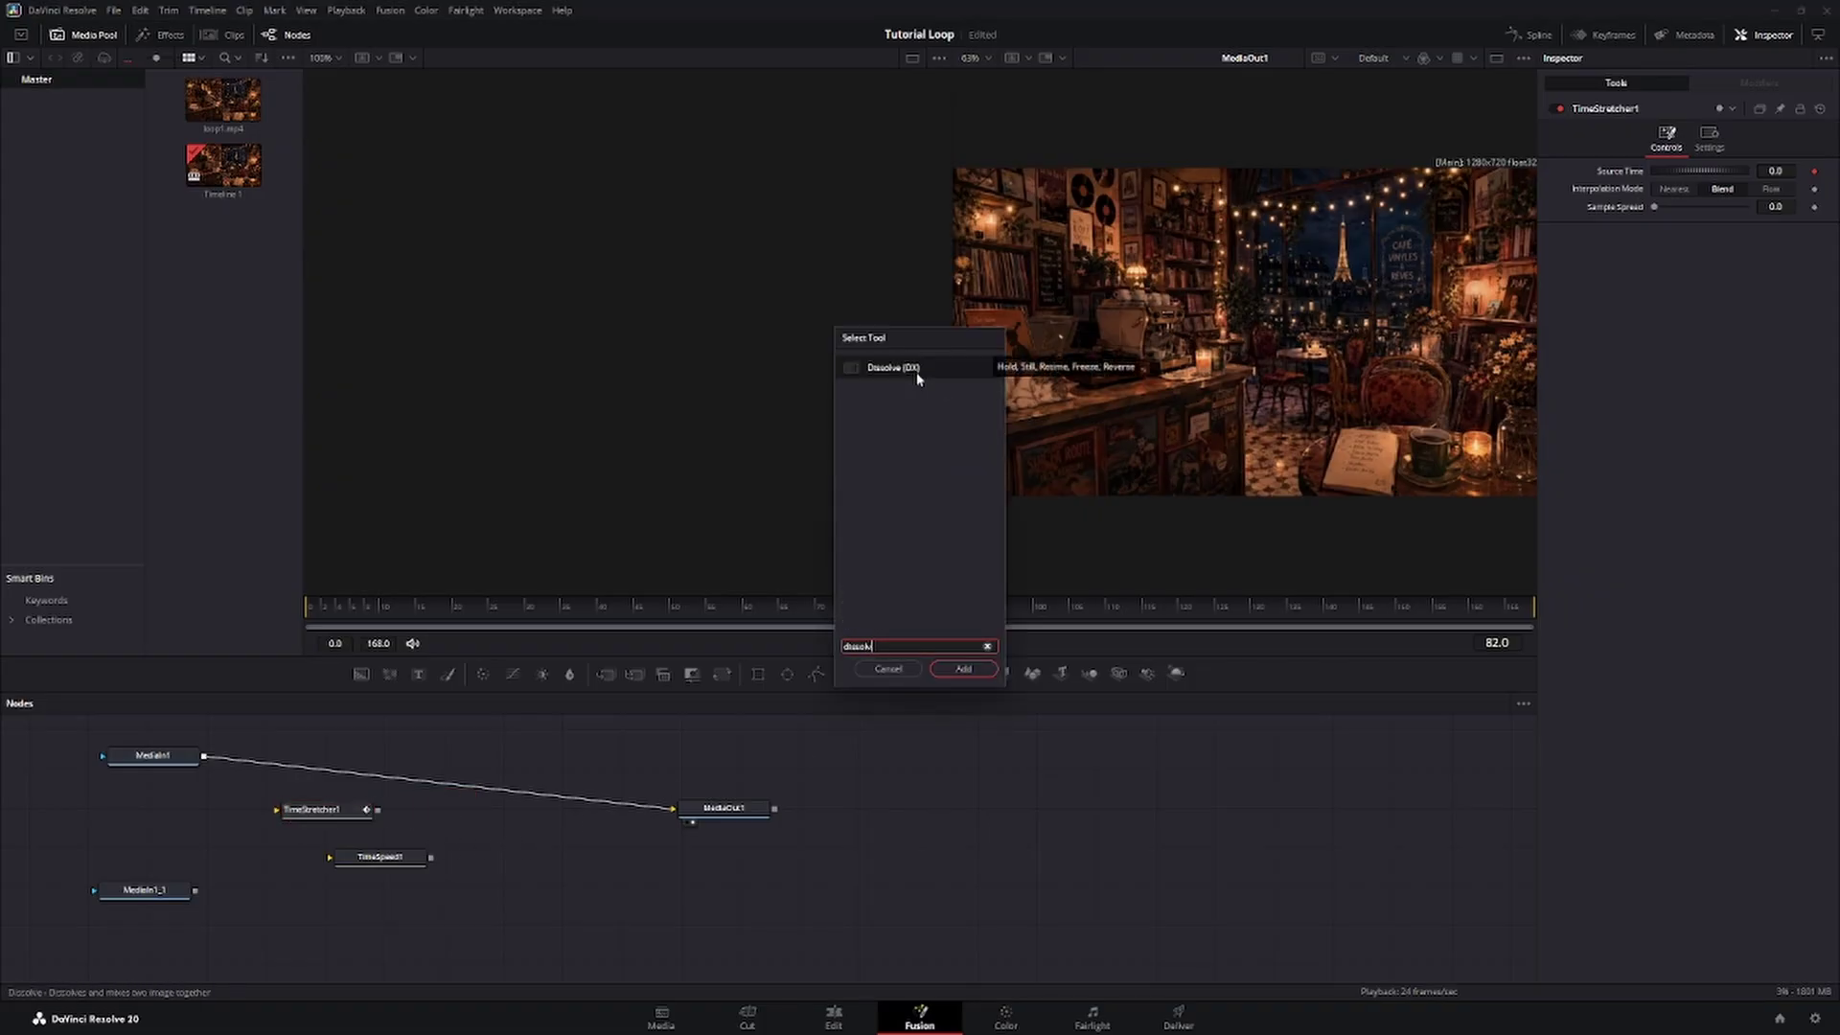
pyautogui.write('e')
pyautogui.click(964, 668)
# Rearrange the TimeStretcher1, TimeSpeed1 and Dissolve1 nodes and disconnect MediaIn1 from MediaOut1.
pyautogui.click(161, 759)
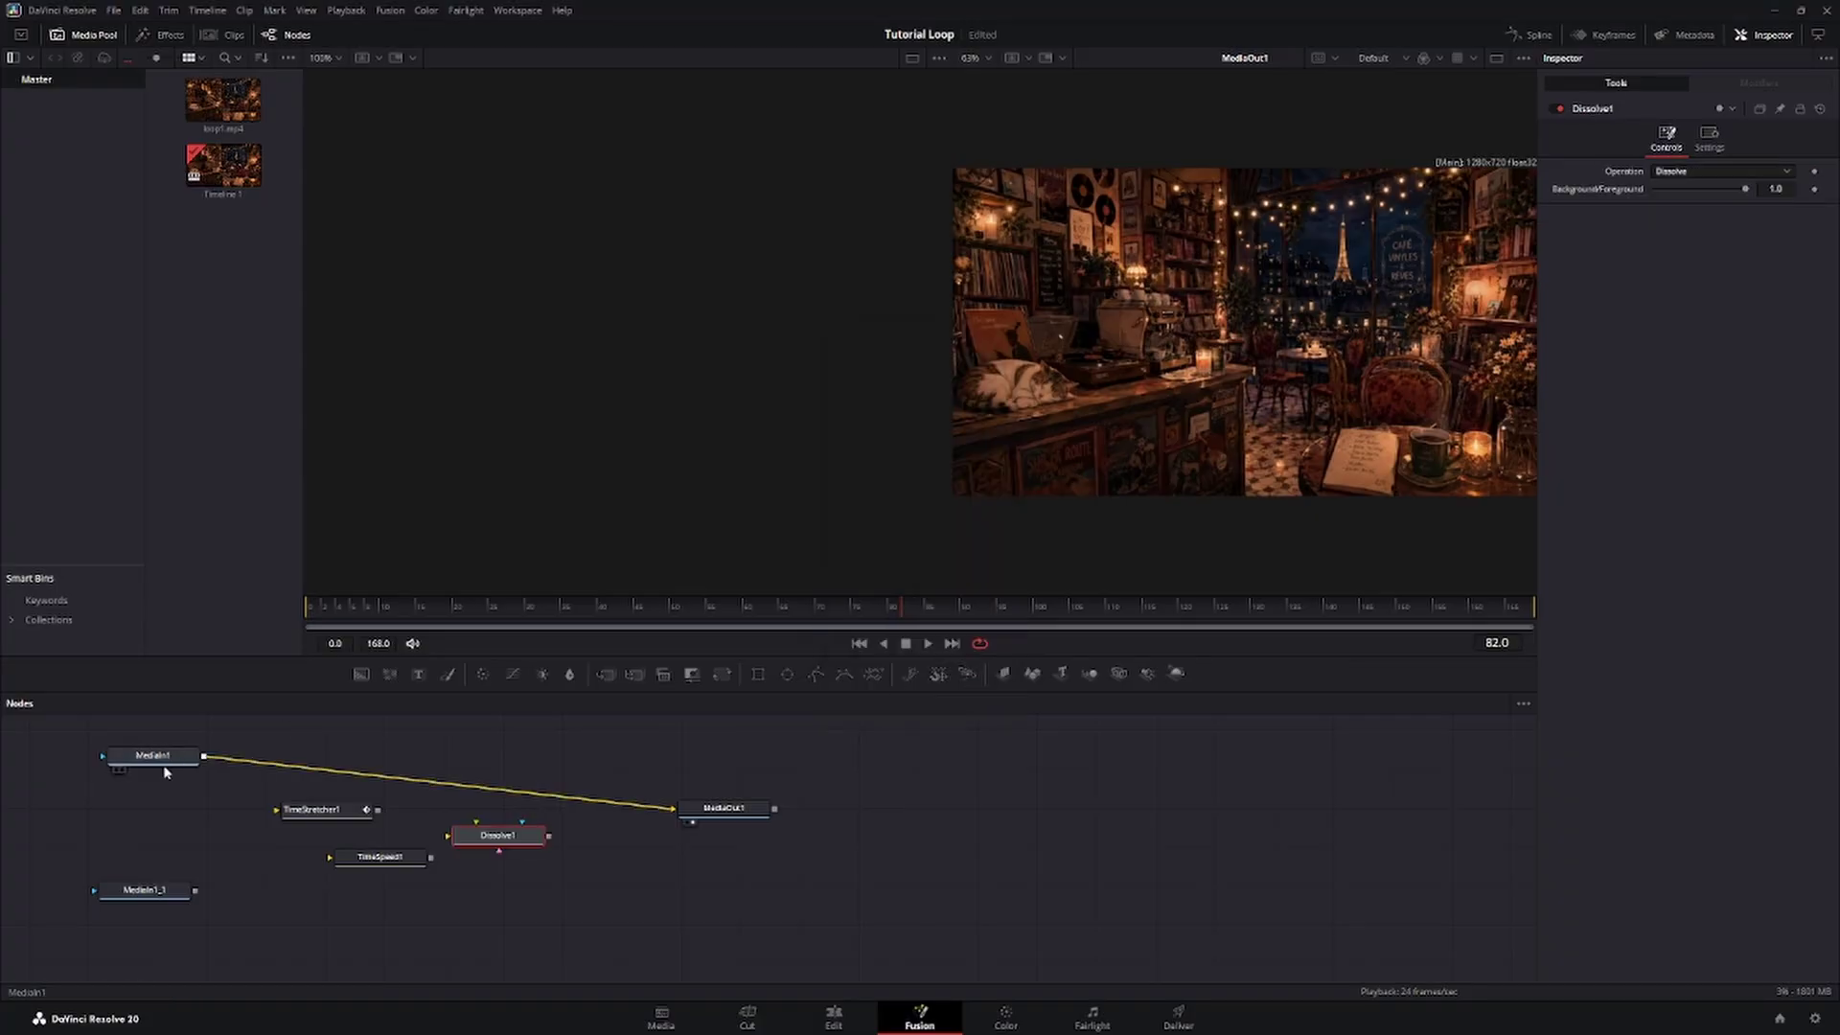
pyautogui.click(151, 887)
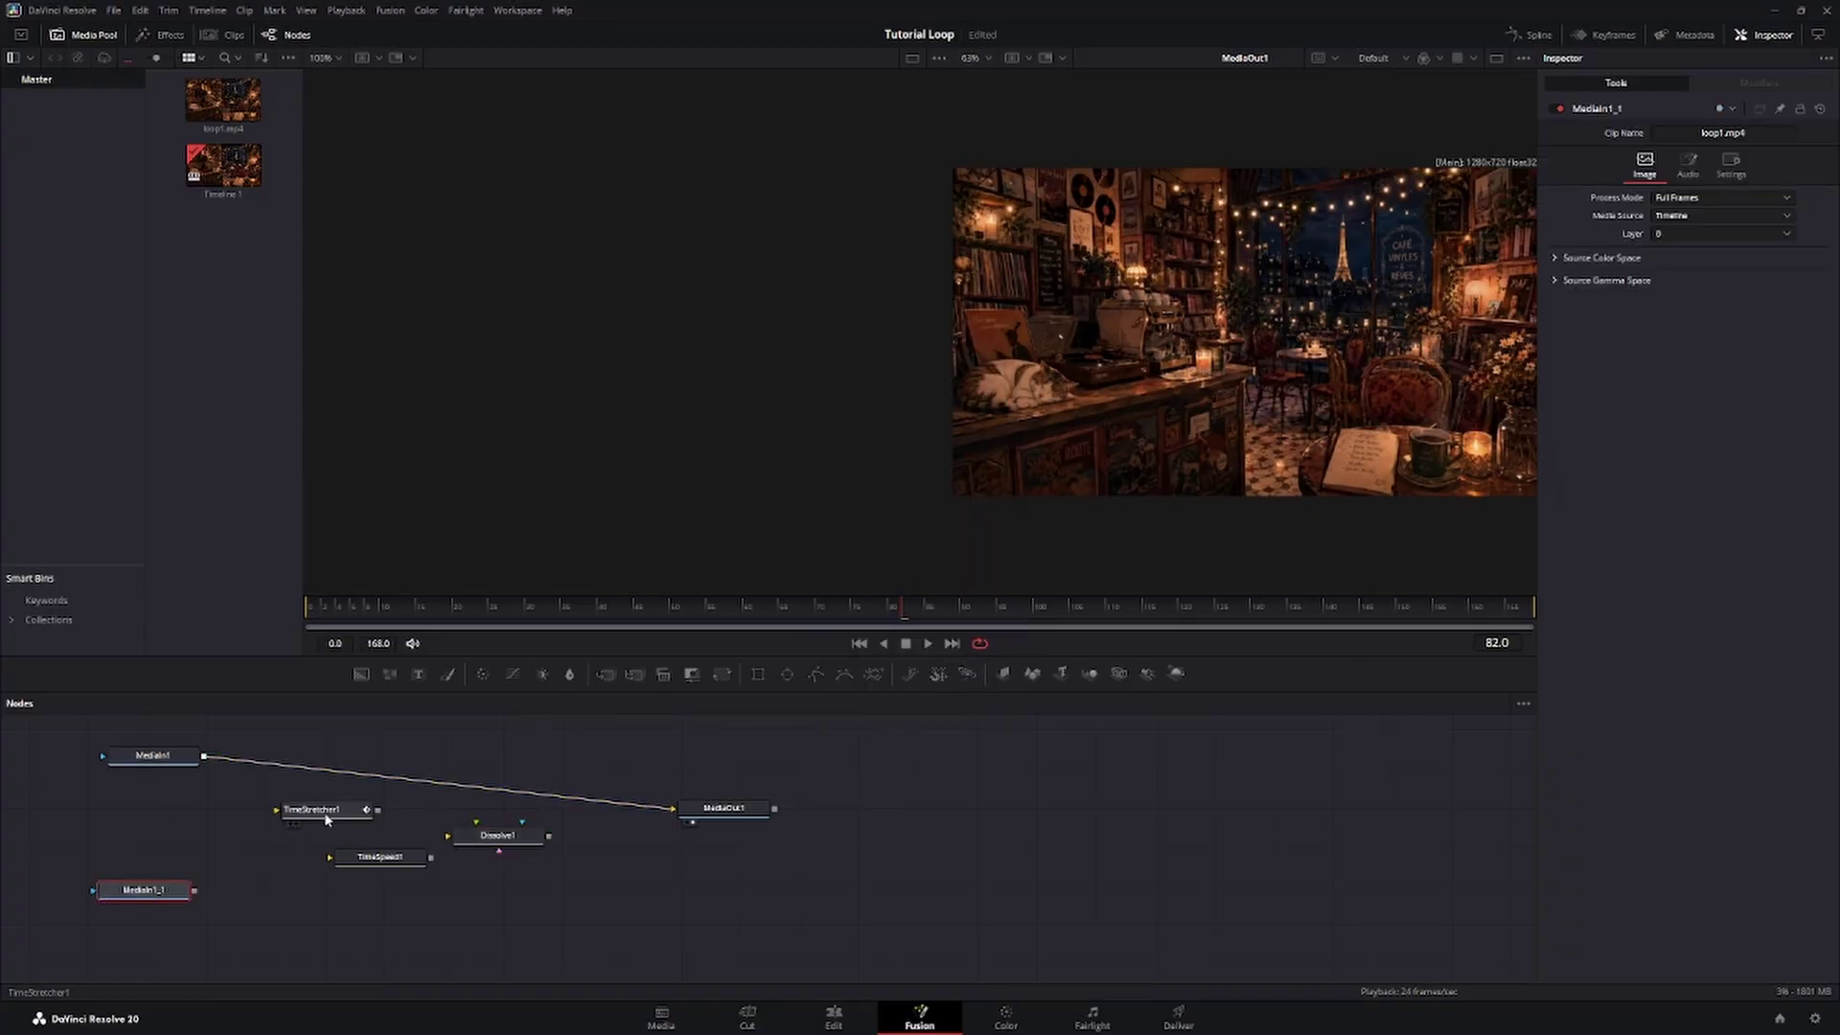
pyautogui.moveTo(326, 820); pyautogui.dragTo(325, 933)
pyautogui.moveTo(370, 863); pyautogui.dragTo(255, 823)
pyautogui.moveTo(488, 842); pyautogui.dragTo(480, 798)
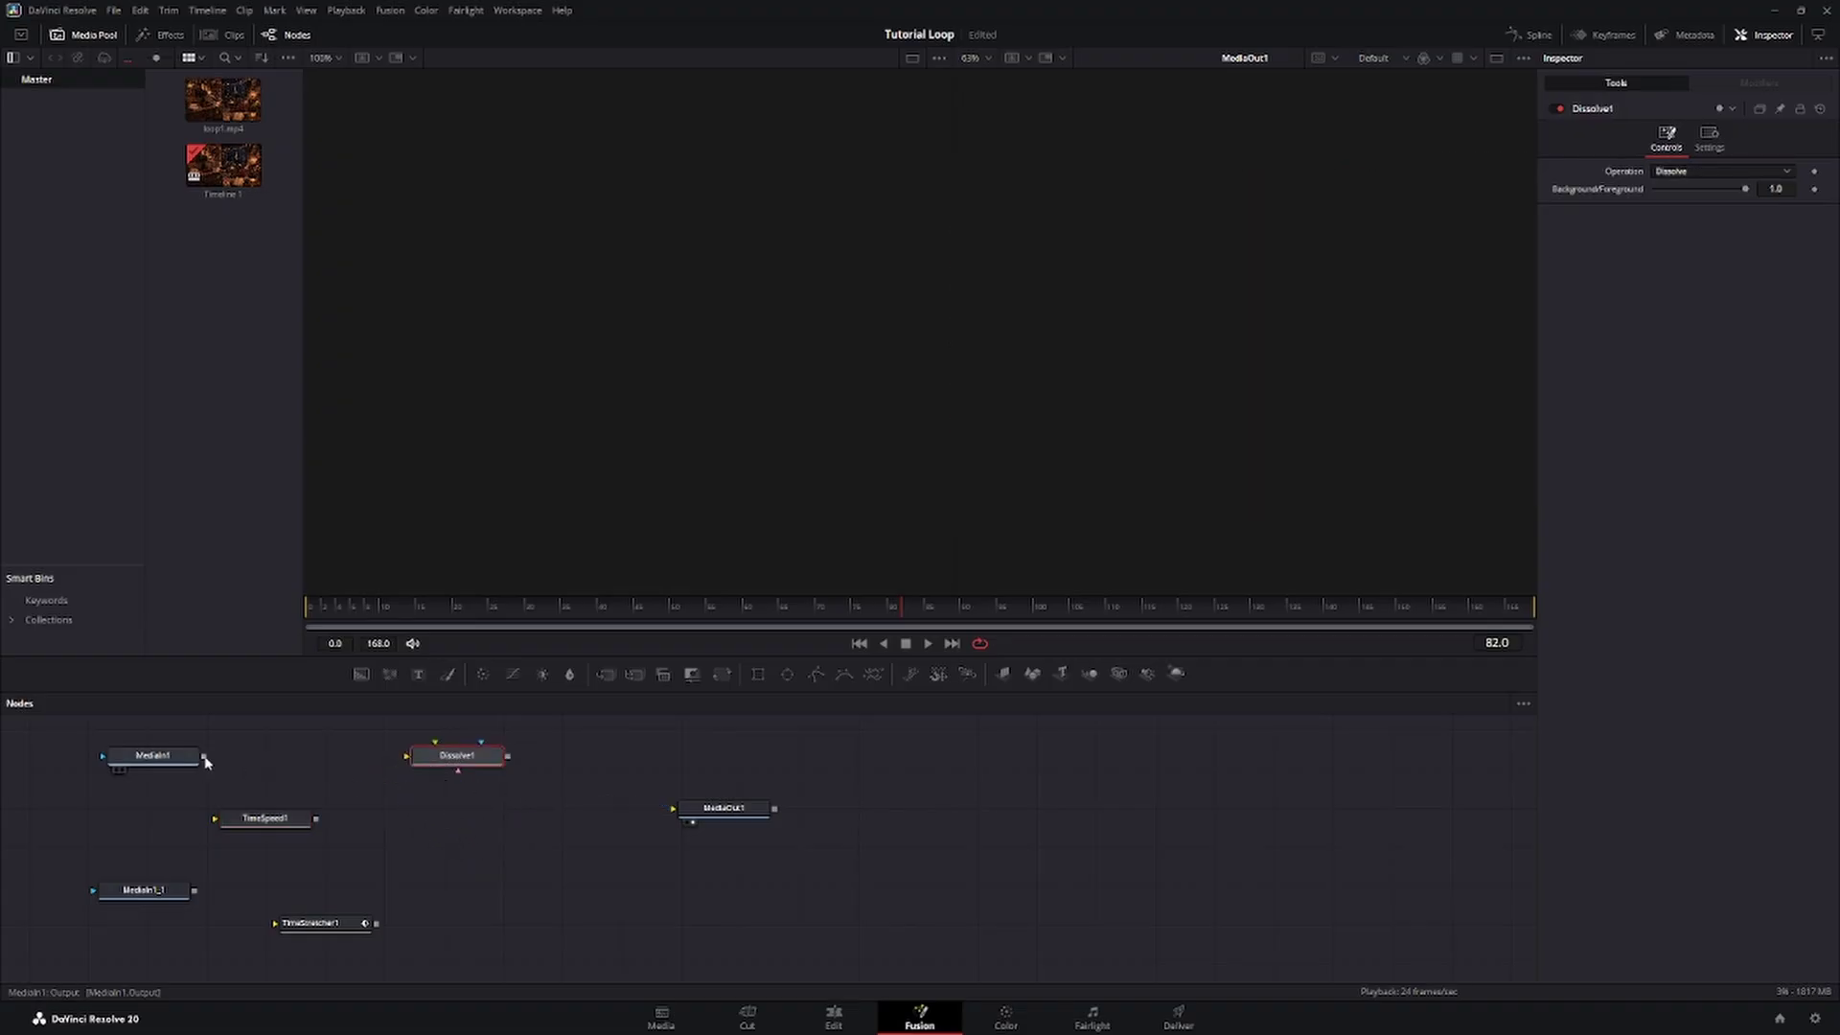
# Connect MediaIn1 through TimeStretcher1 to the background input of Dissolve1.
pyautogui.moveTo(203, 756); pyautogui.dragTo(225, 759)
pyautogui.moveTo(179, 839); pyautogui.dragTo(409, 756)
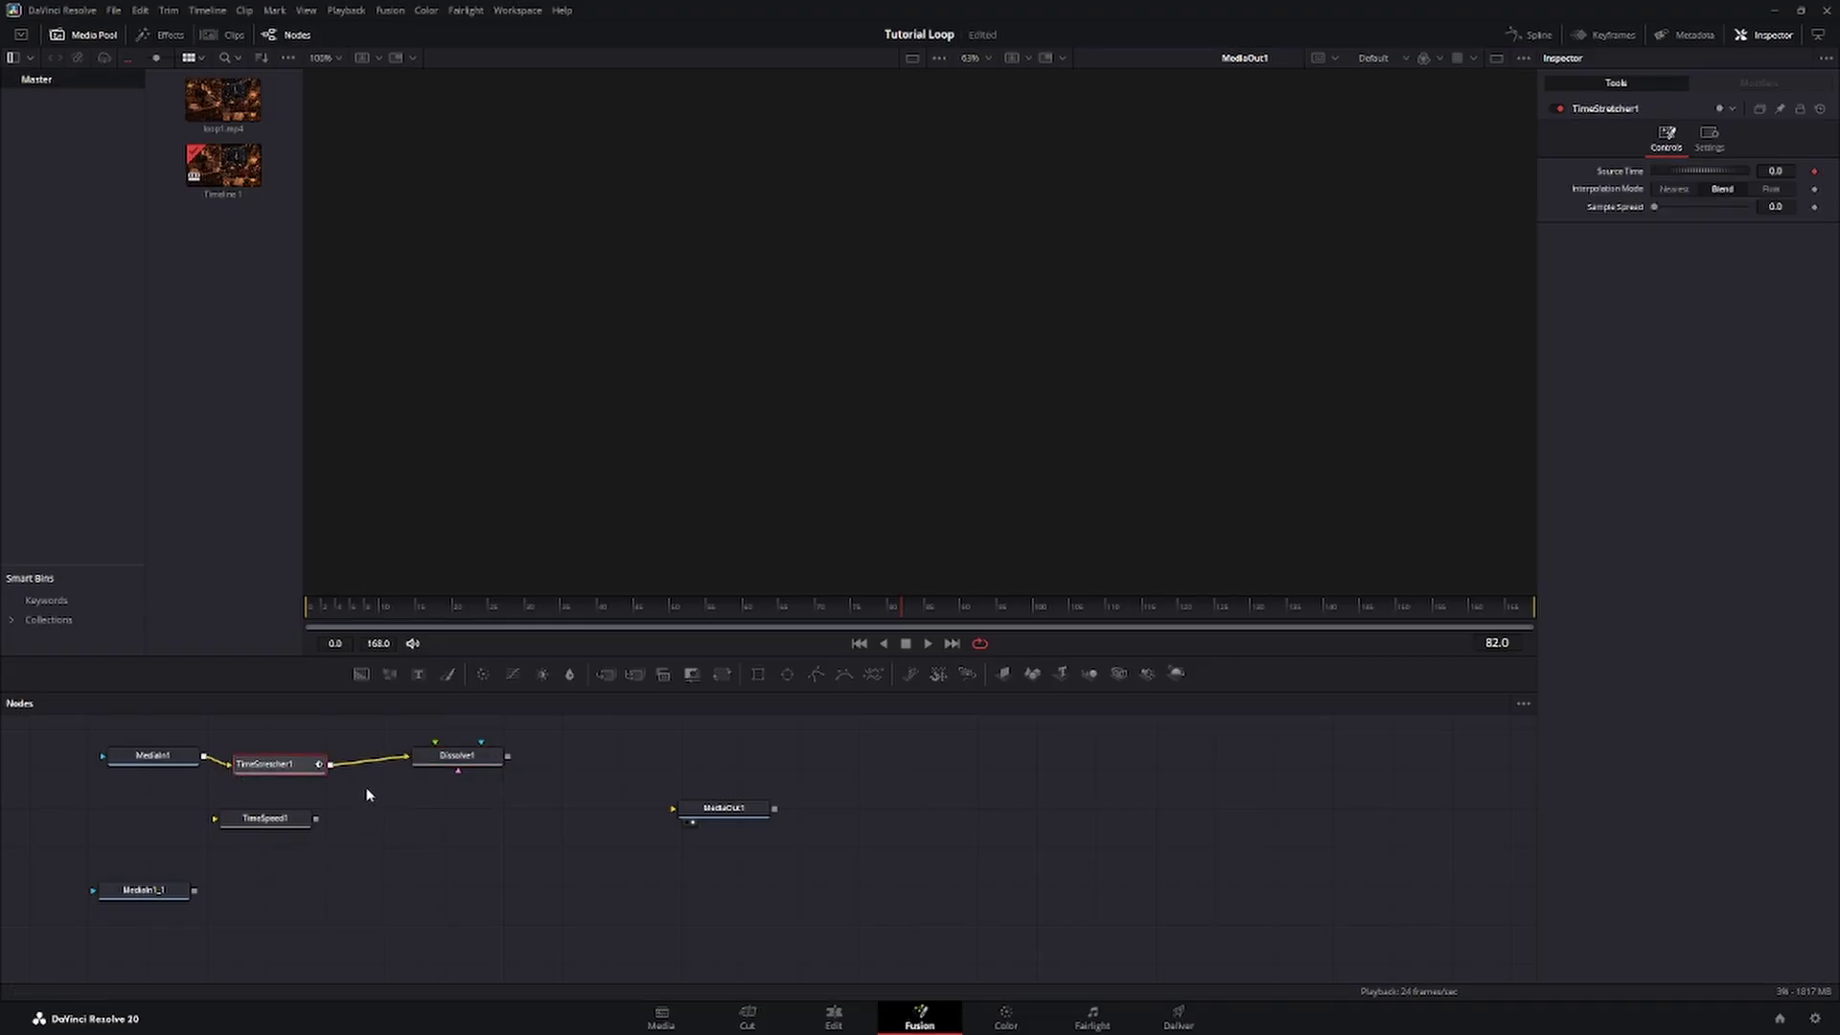
# Connect MediaIn1_1 through TimeSpeed1 to the foreground input of Dissolve1, with TimeSpeed1 placed in the lower row.
pyautogui.moveTo(265, 821); pyautogui.dragTo(322, 879)
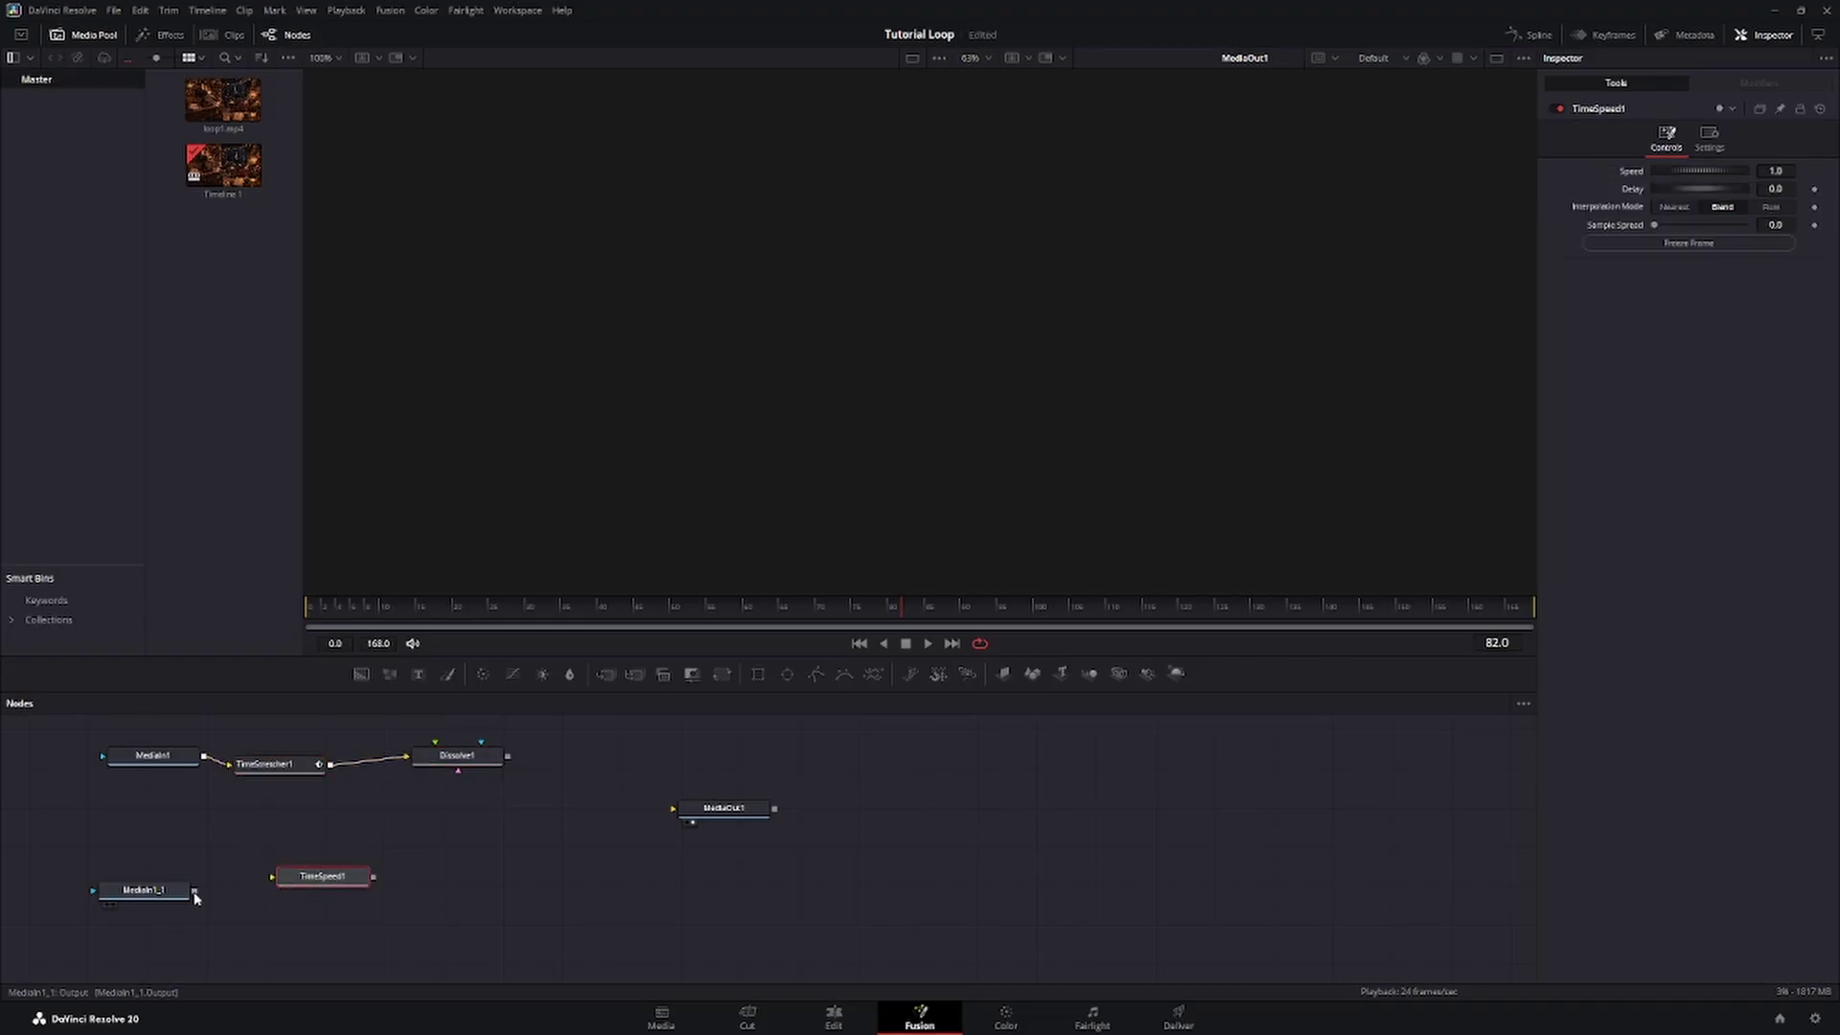
pyautogui.moveTo(194, 892); pyautogui.dragTo(461, 772)
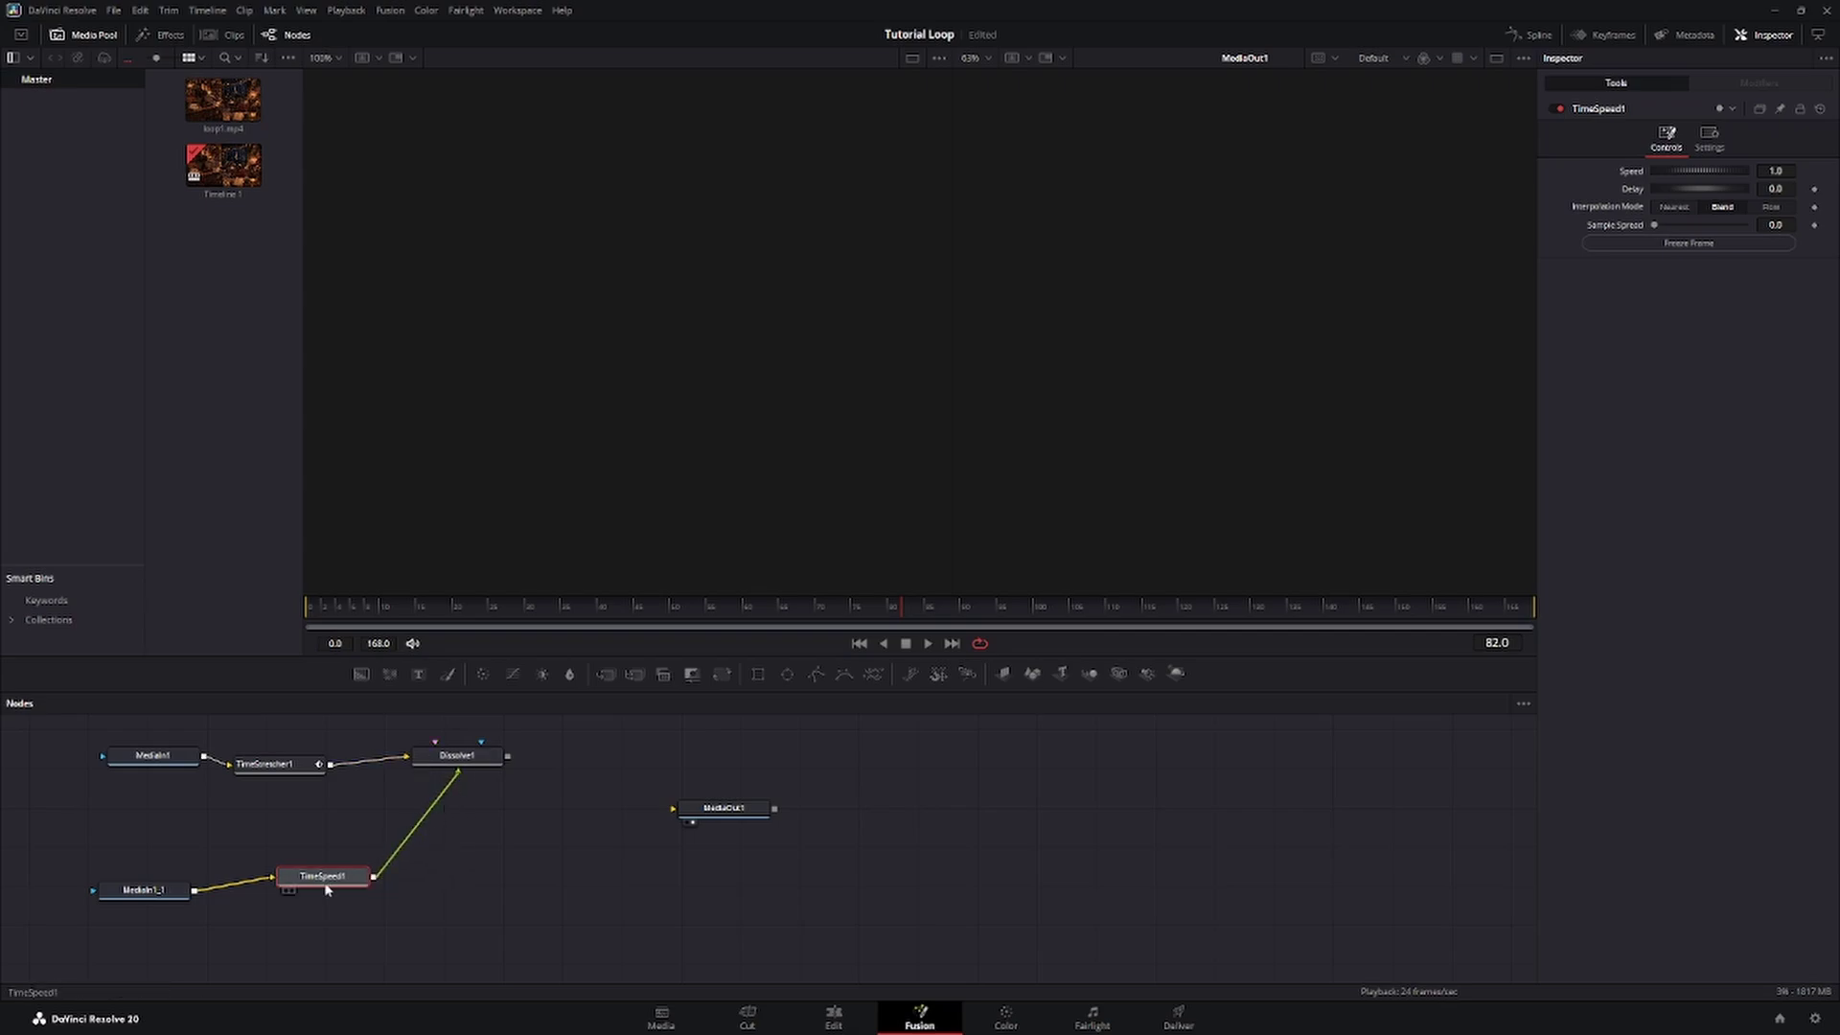
pyautogui.moveTo(330, 889); pyautogui.dragTo(328, 911)
# Add a second Dissolve node between the TimeStretcher1 and TimeSpeed1 nodes.
pyautogui.click(309, 837)
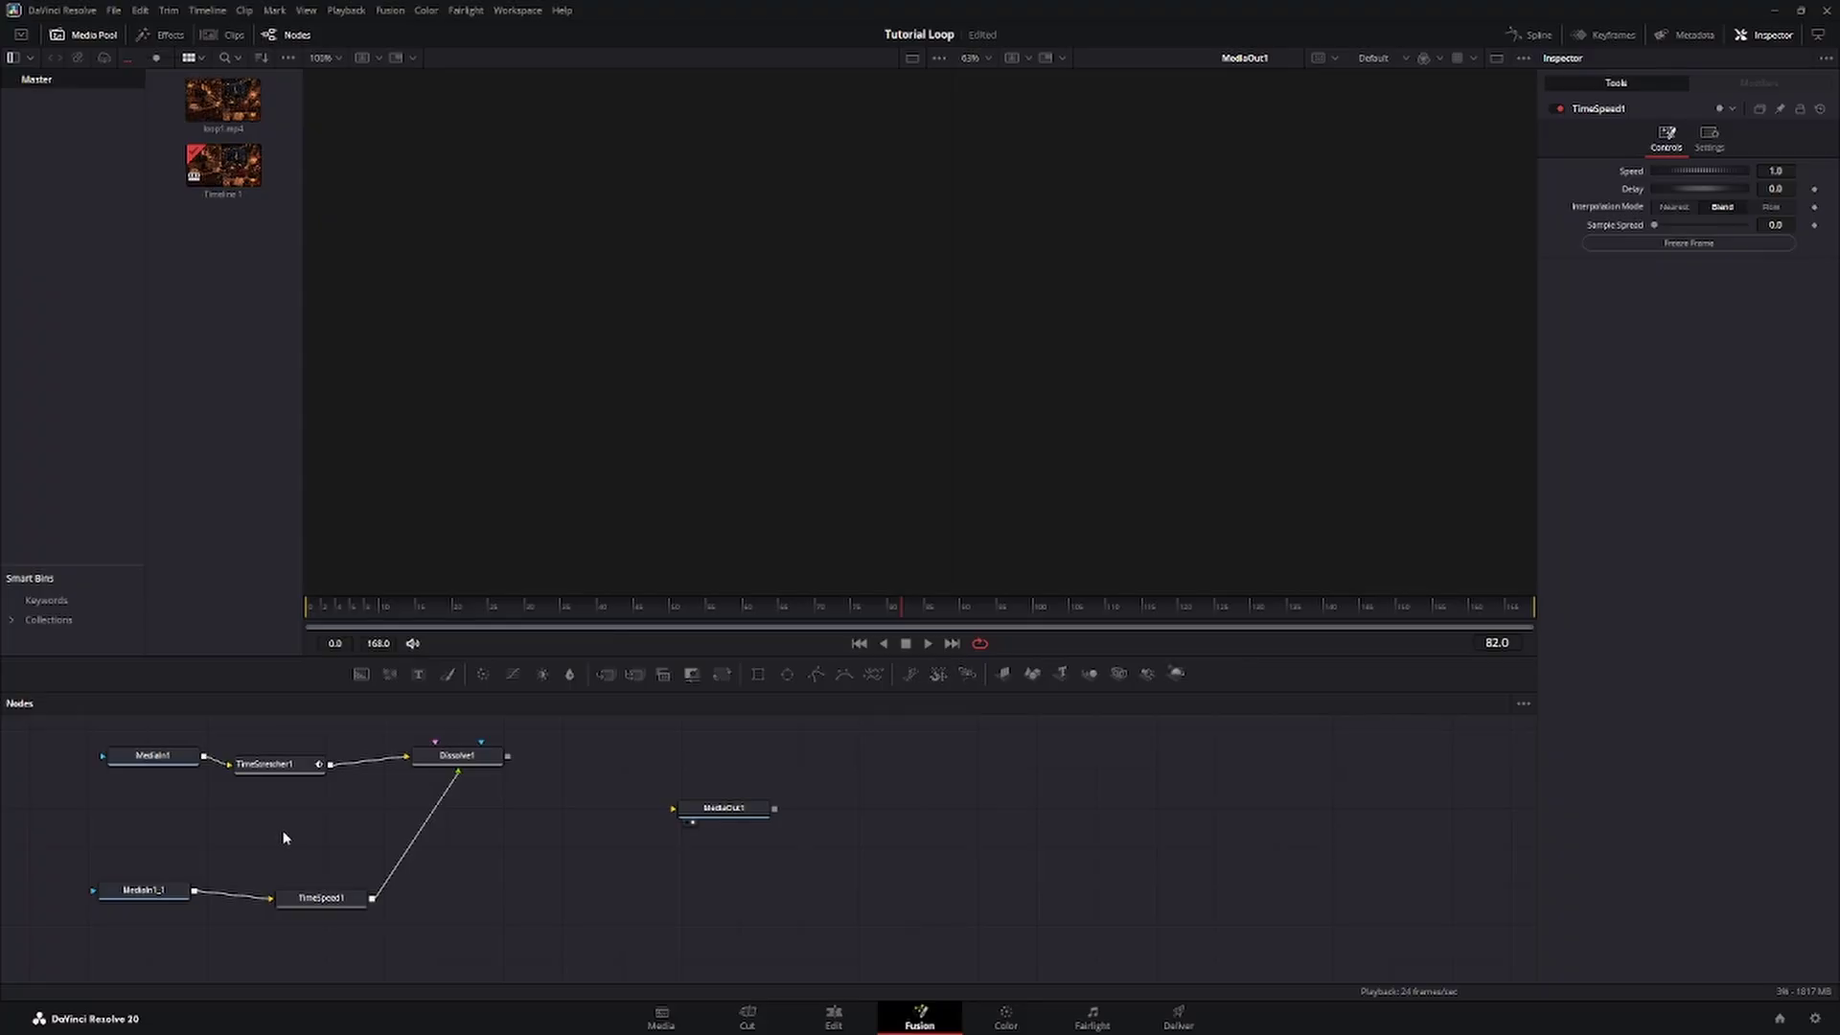
pyautogui.hotkey('shift', 'space')
pyautogui.write('dissolve')
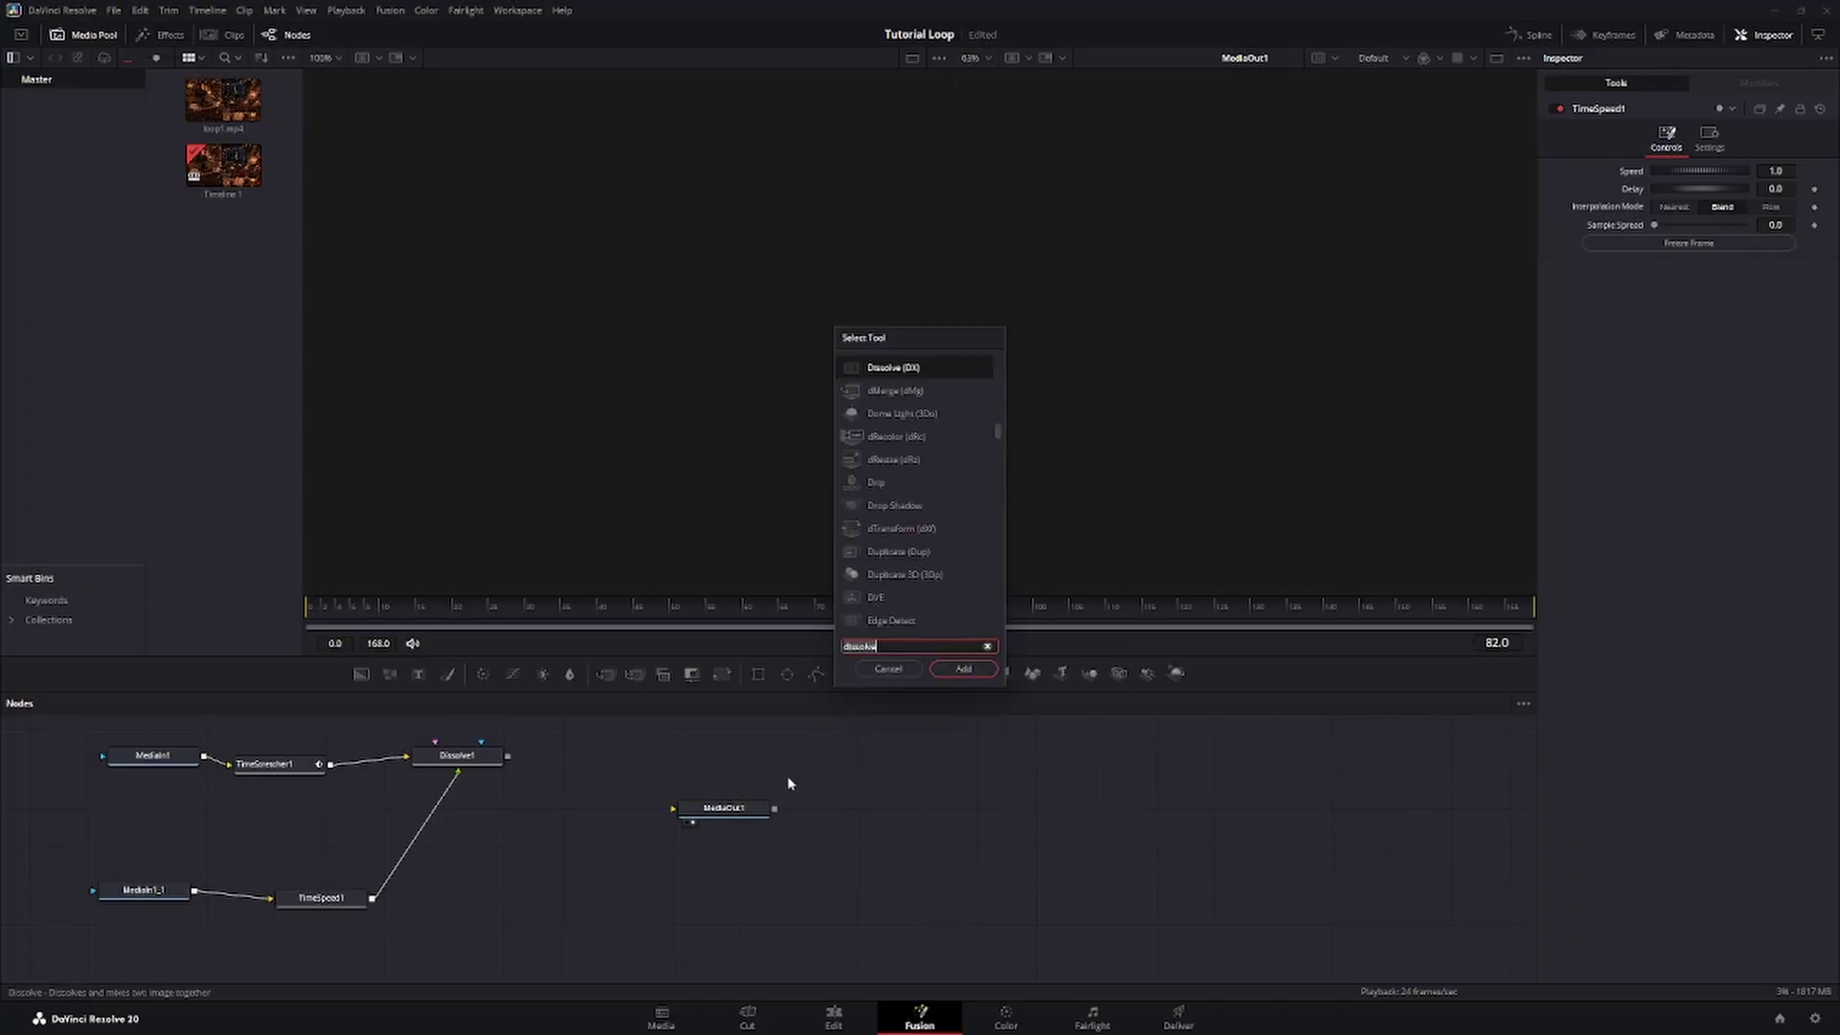
pyautogui.press('BackSpace')
pyautogui.press('BackSpace')
pyautogui.press('BackSpace')
pyautogui.press('BackSpace')
pyautogui.press('BackSpace')
pyautogui.press('BackSpace')
pyautogui.press('BackSpace')
pyautogui.press('BackSpace')
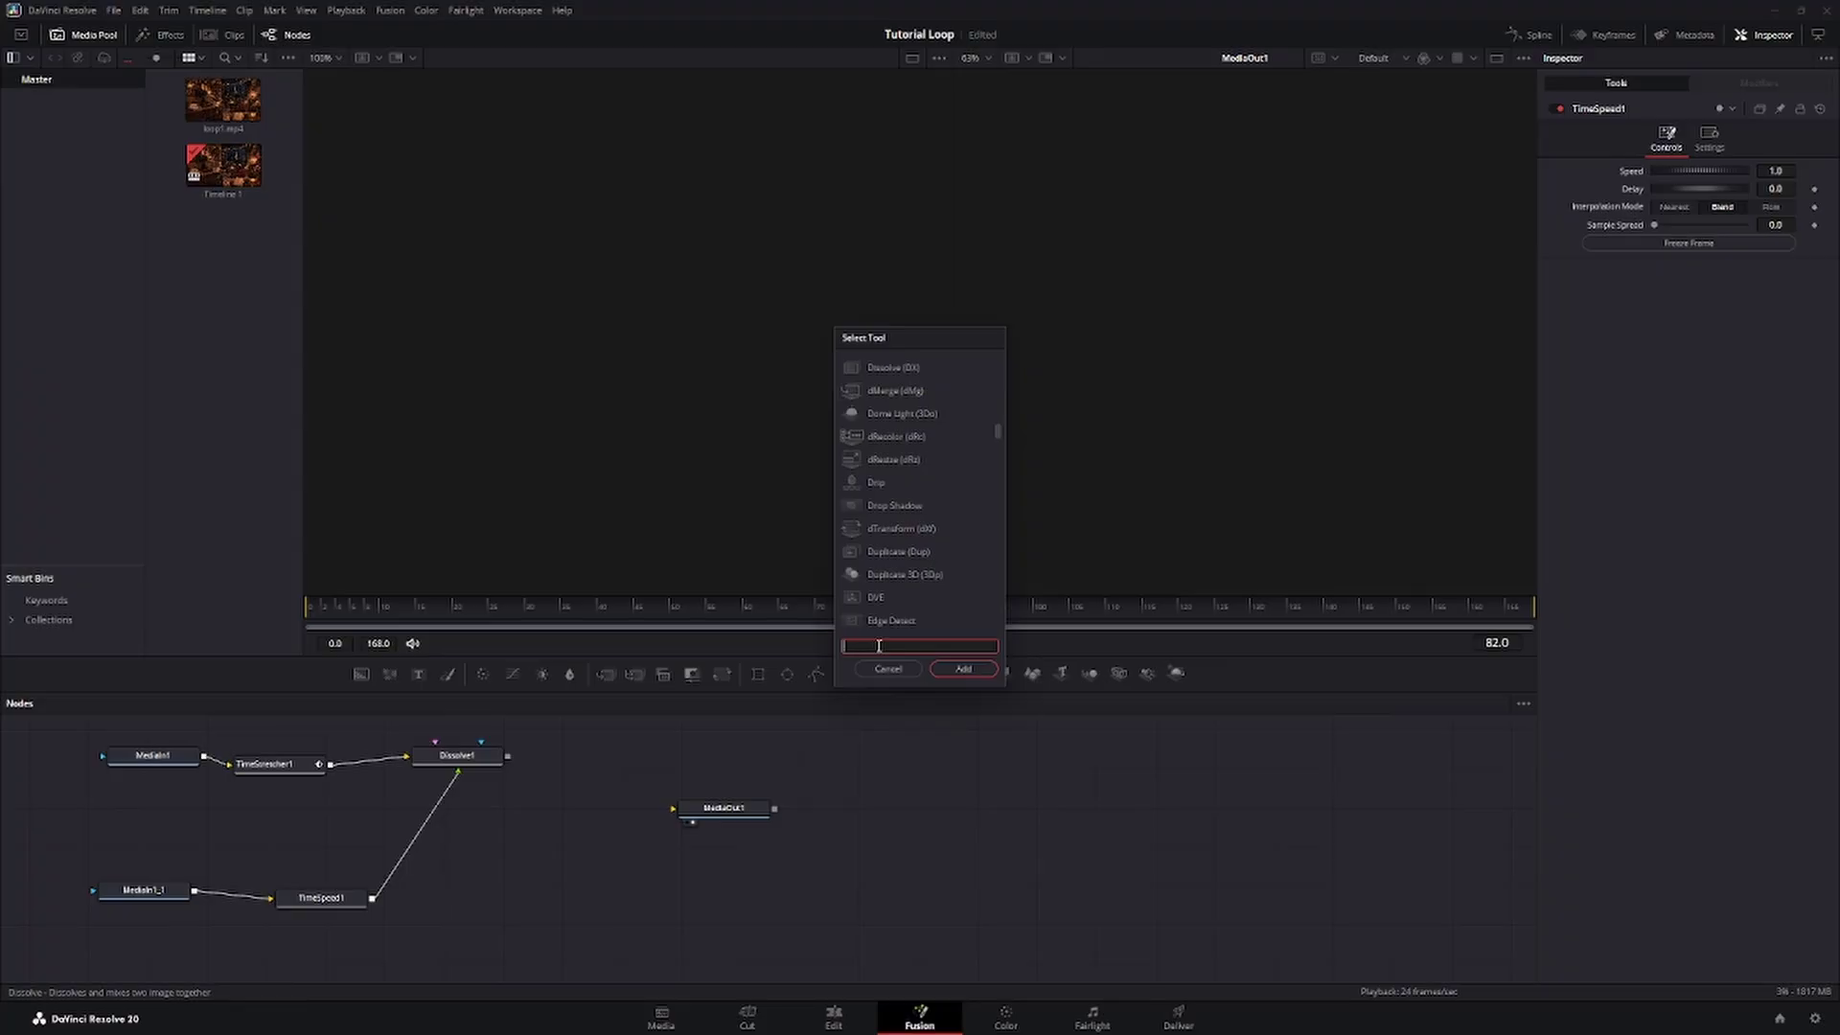
pyautogui.write('dissolve')
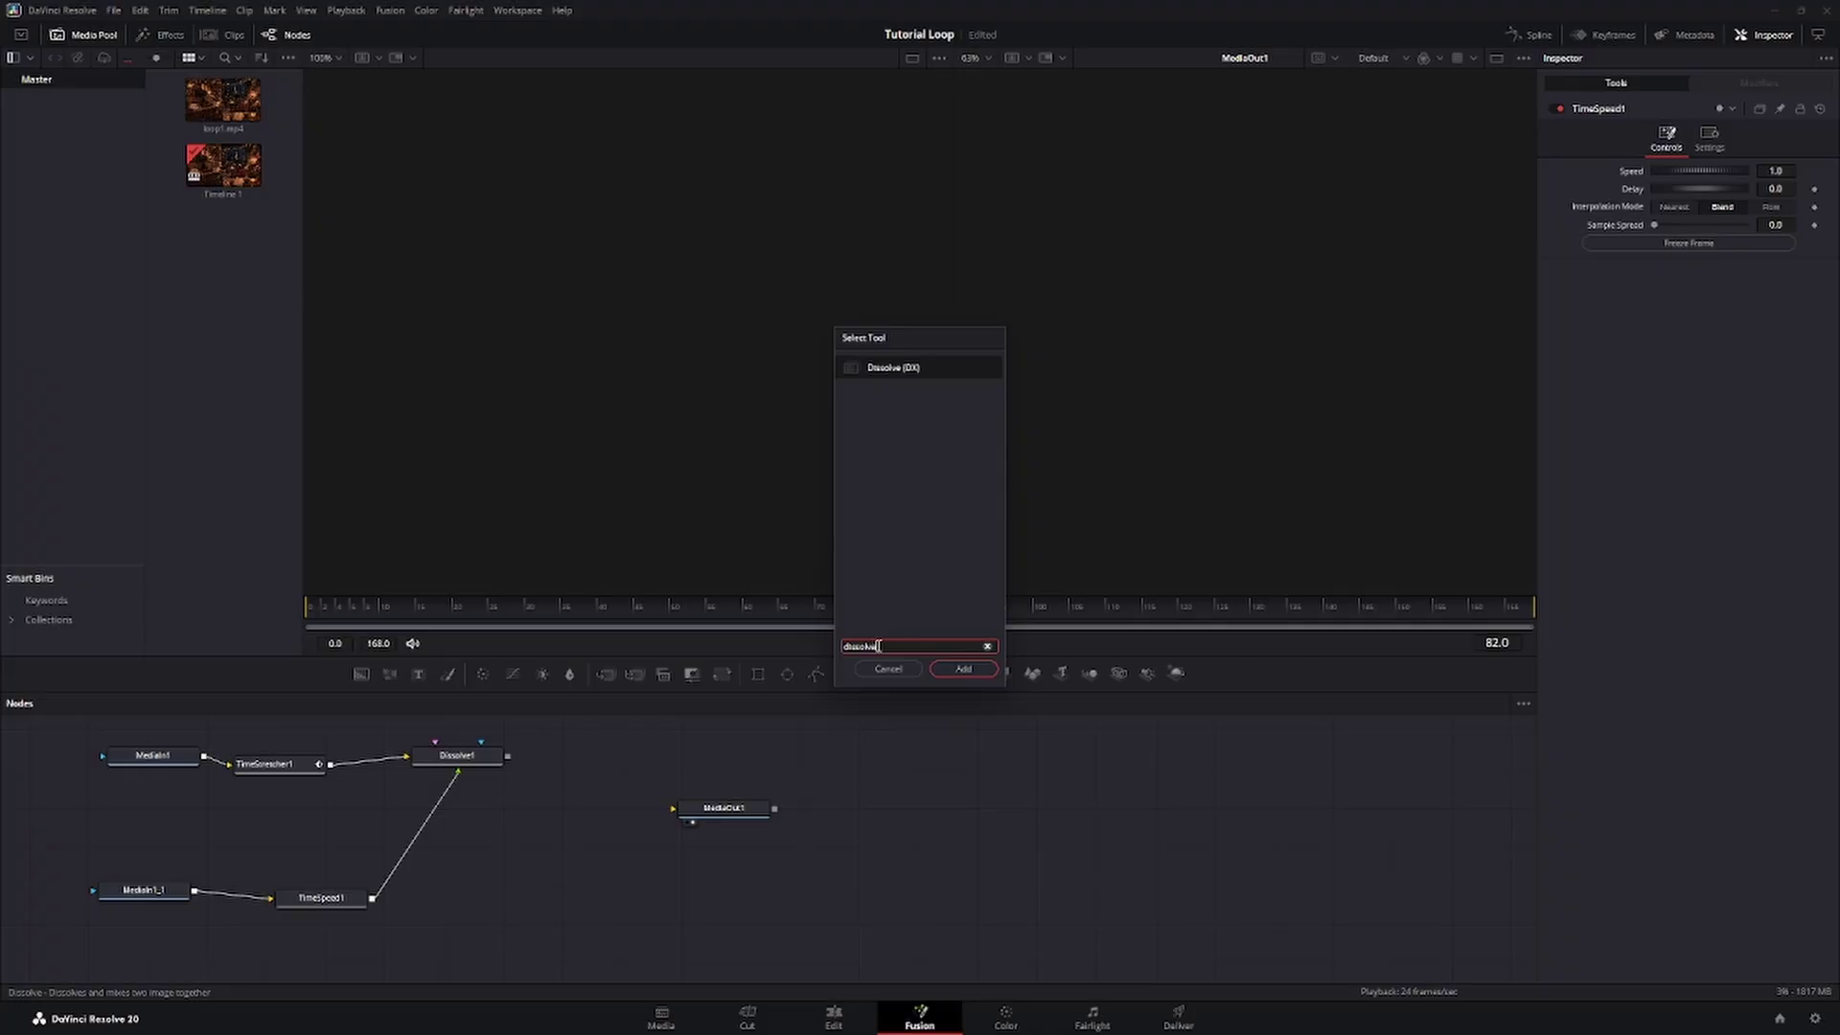
pyautogui.click(903, 368)
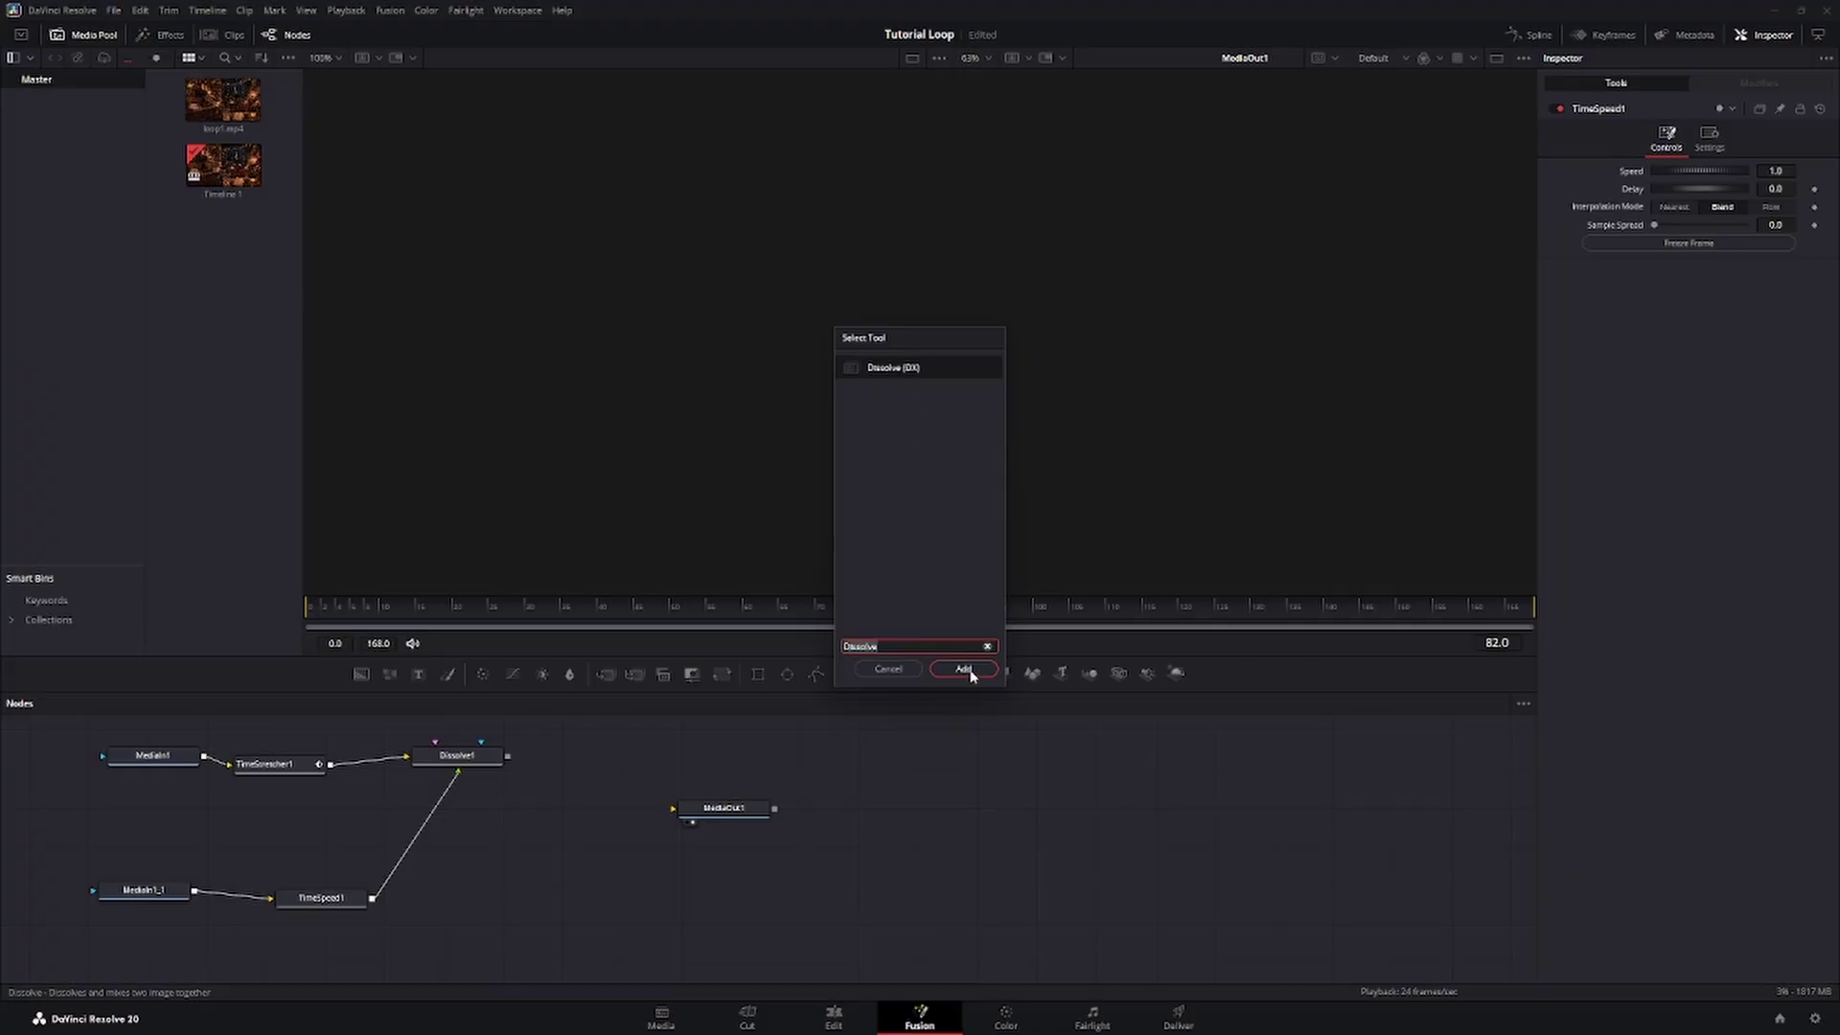
pyautogui.click(964, 669)
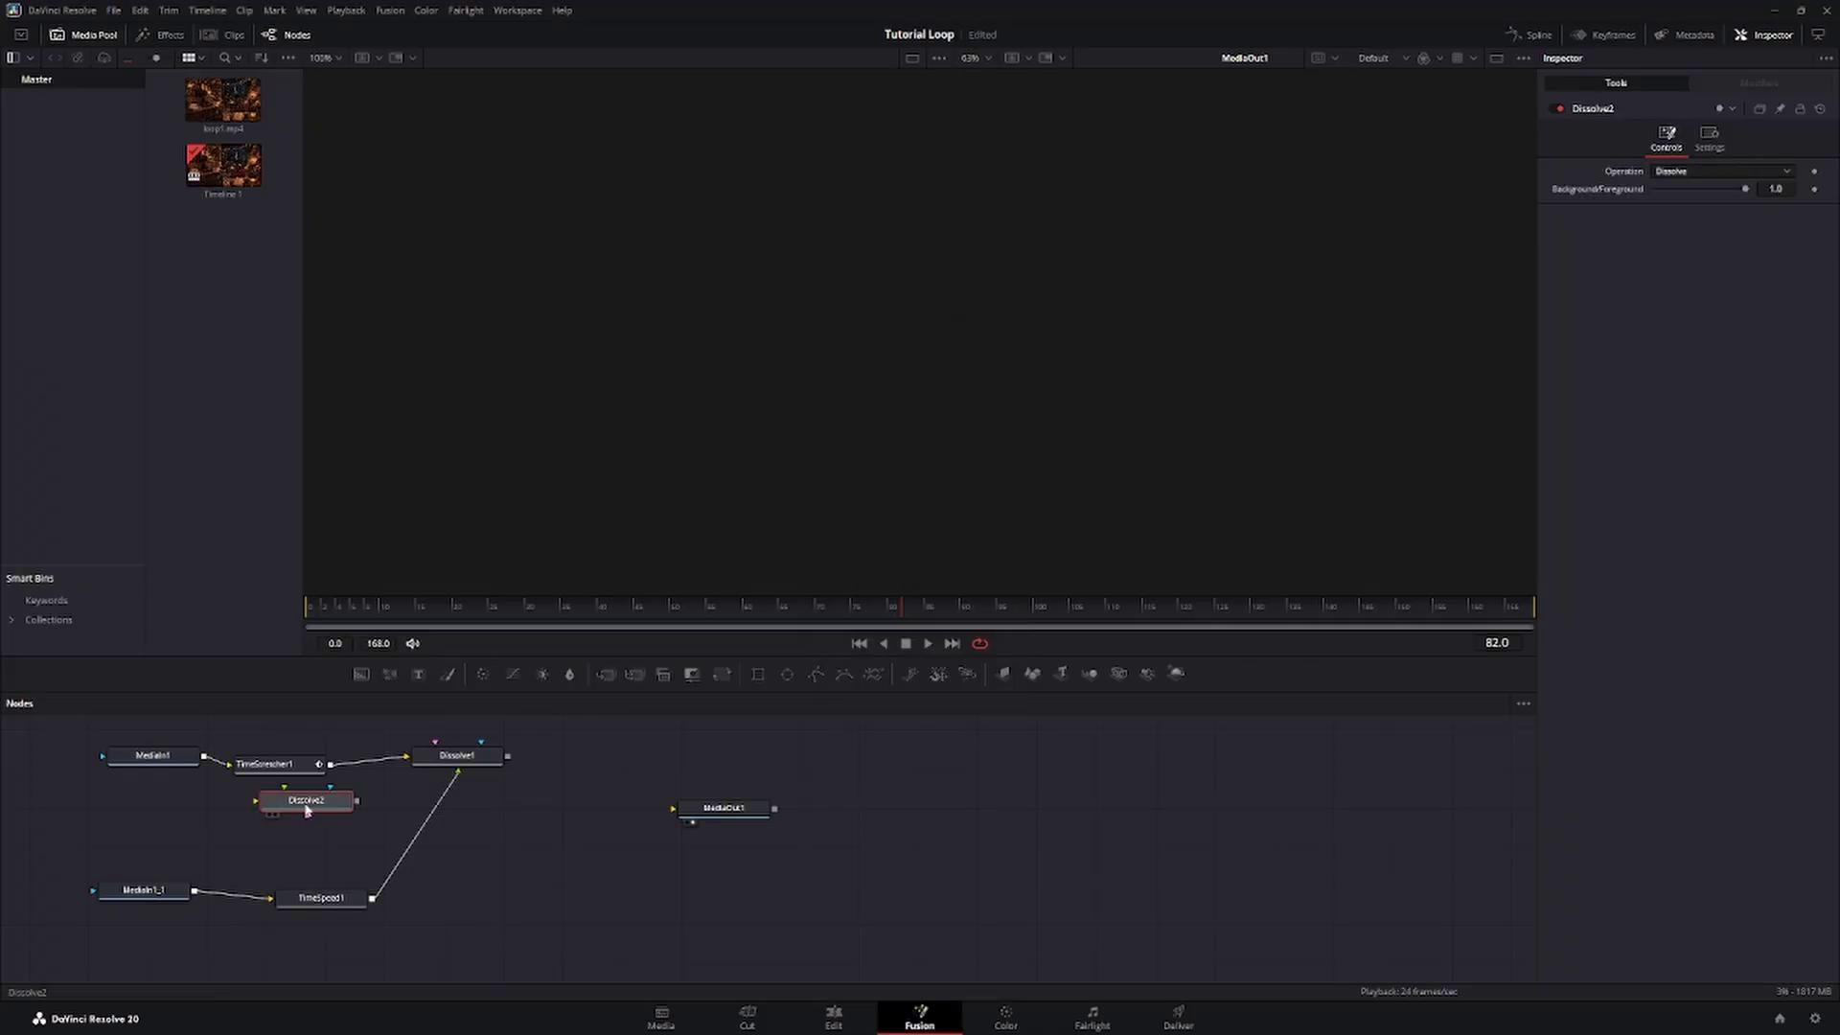
# Delete the Dissolve2 node and spread out the MediaIn, TimeStretcher1 and Dissolve1 nodes.
pyautogui.press('Delete')
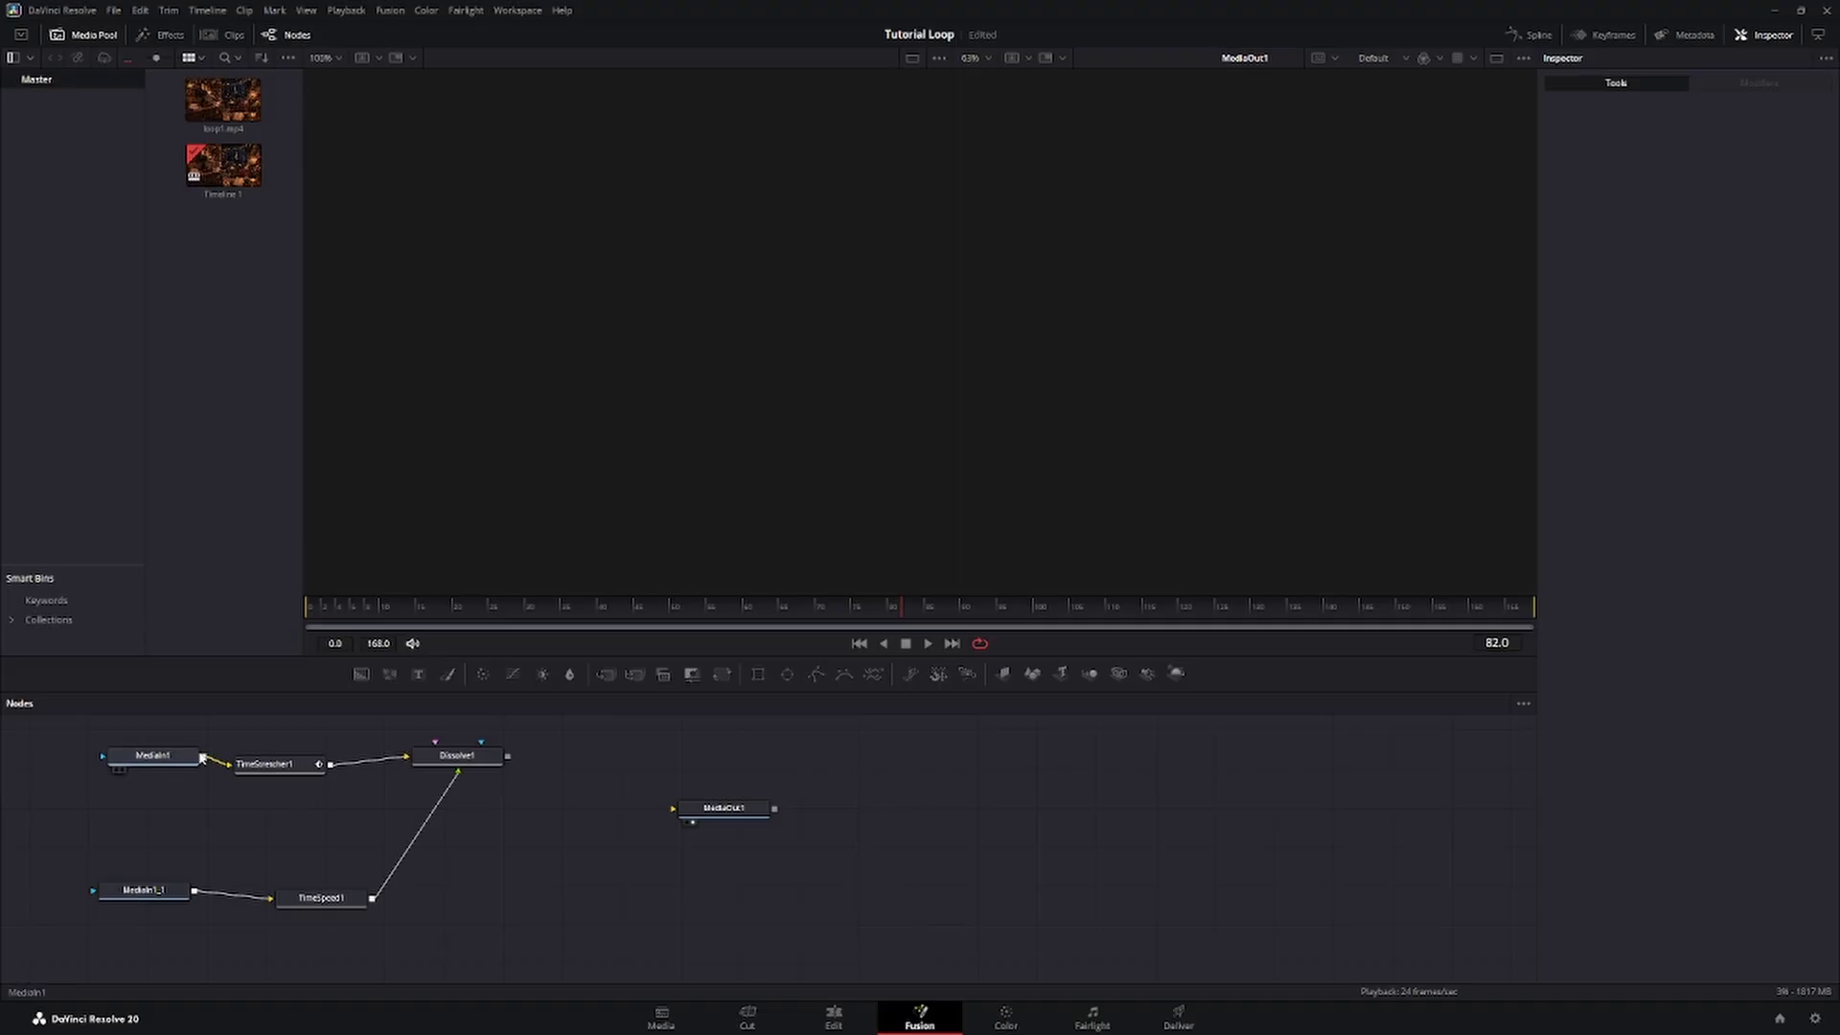
pyautogui.moveTo(180, 764); pyautogui.dragTo(165, 767)
pyautogui.moveTo(144, 891); pyautogui.dragTo(121, 896)
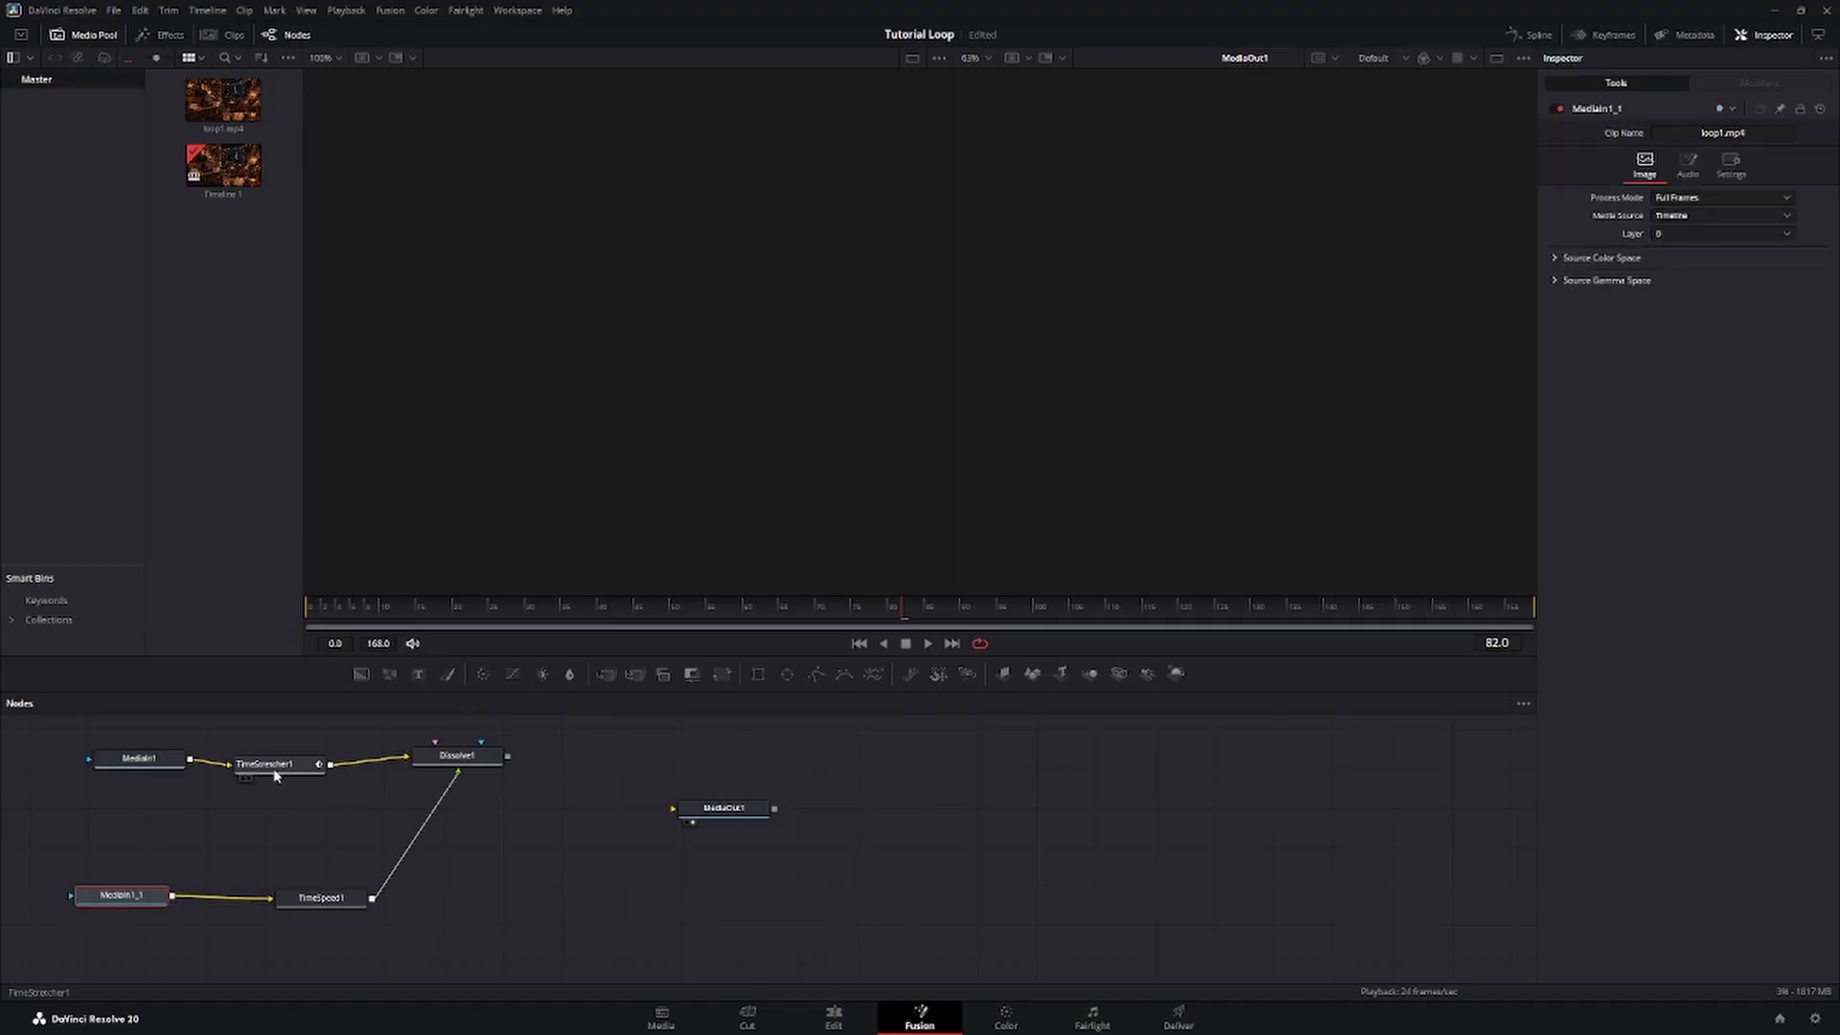
pyautogui.moveTo(265, 764); pyautogui.dragTo(284, 777)
pyautogui.moveTo(457, 757); pyautogui.dragTo(502, 788)
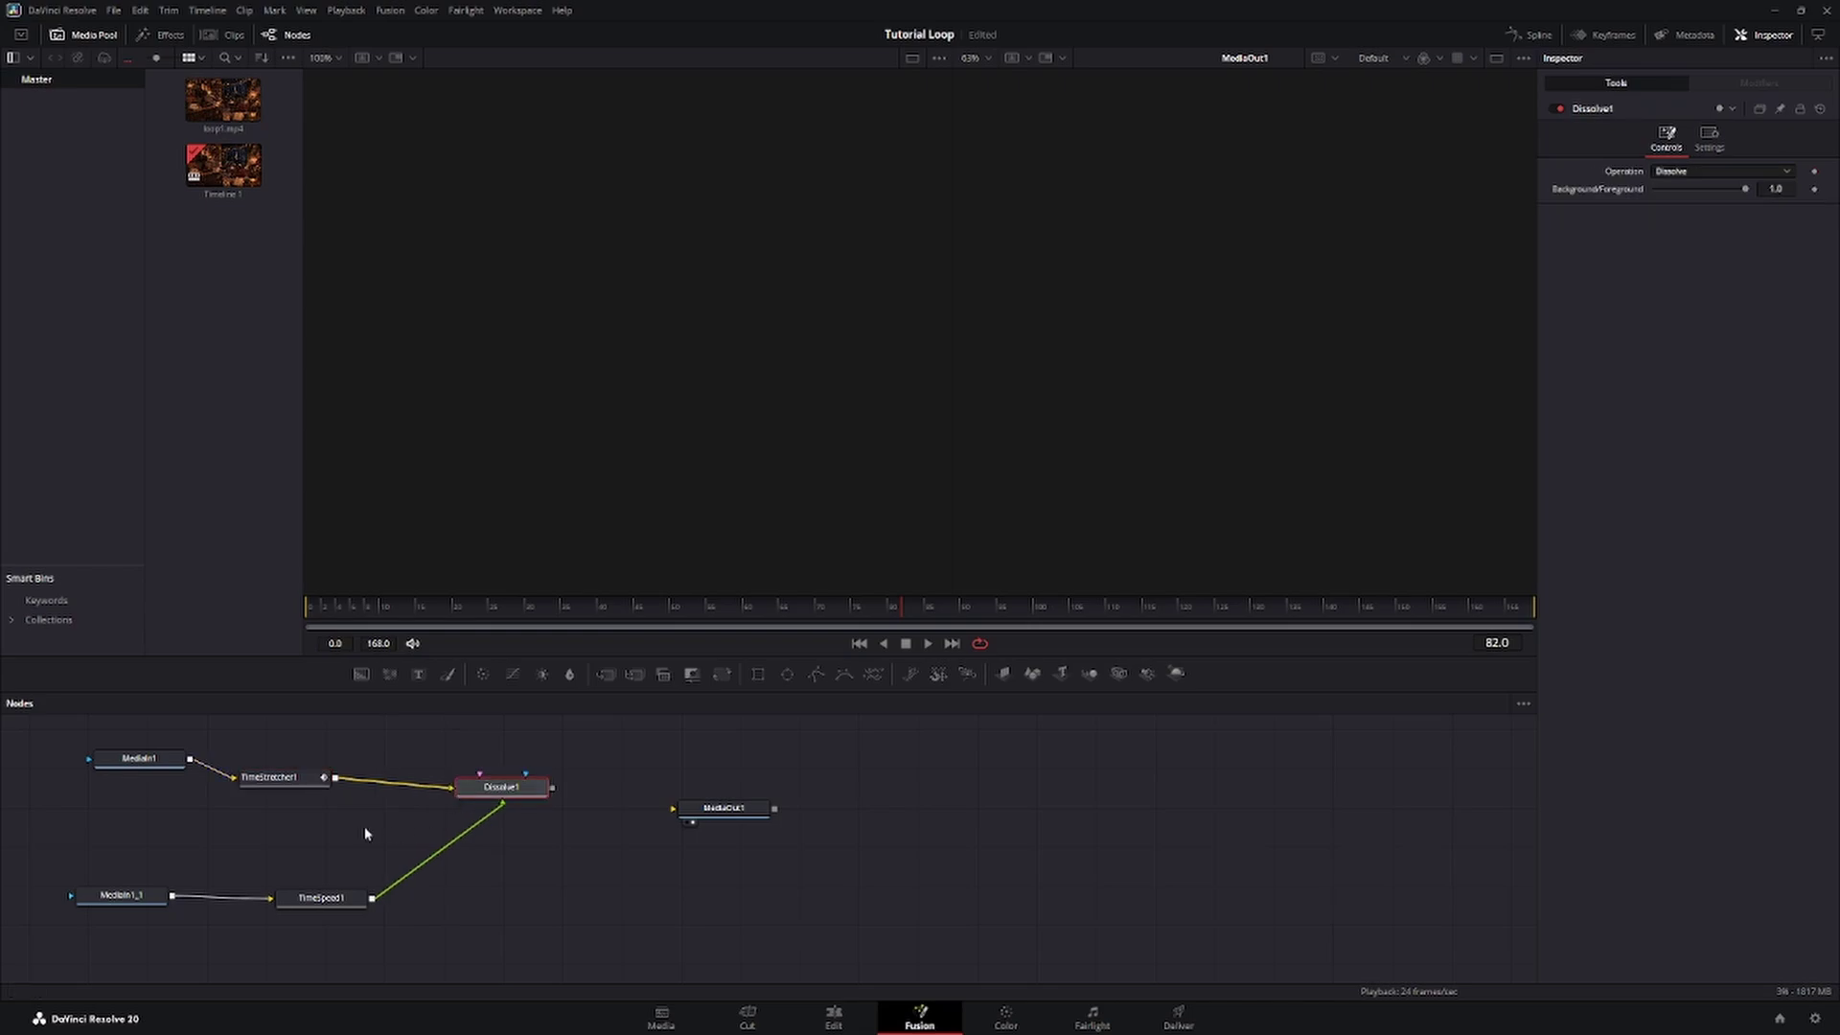
# Connect the output of Dissolve1 to MediaOut1 after reviewing the media and time nodes.
pyautogui.click(144, 762)
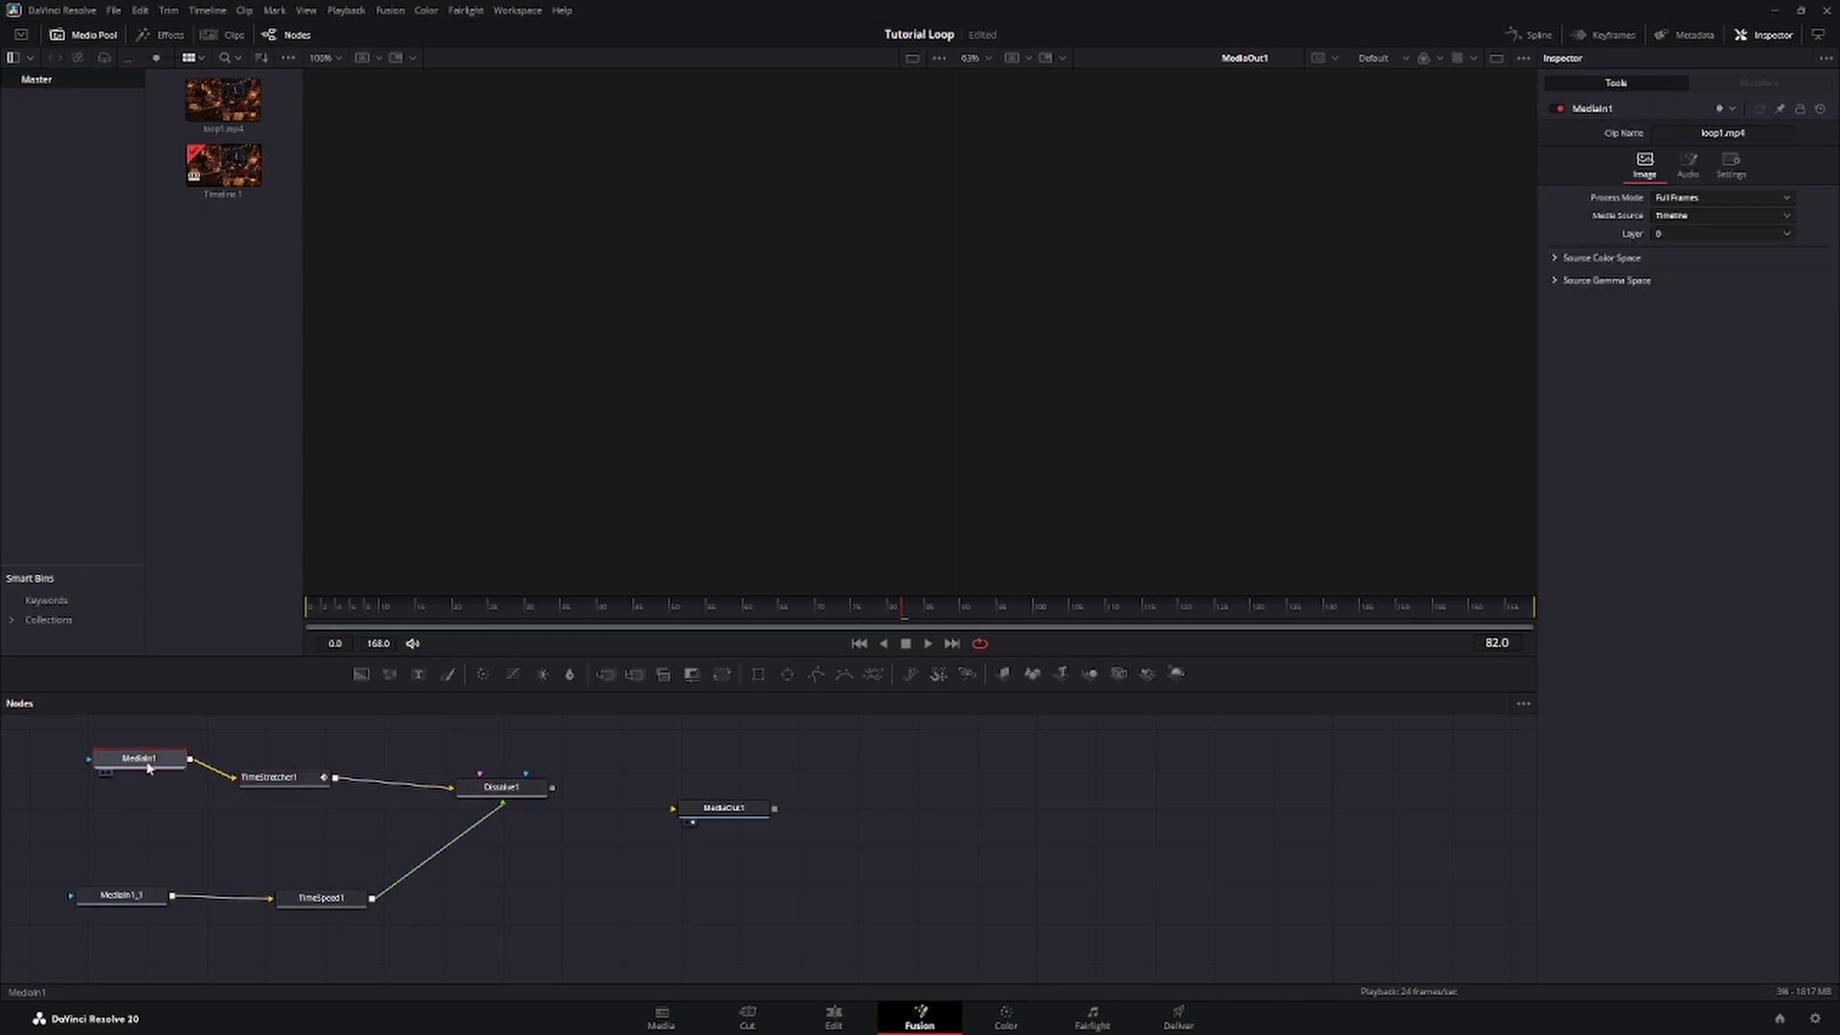
pyautogui.click(123, 893)
pyautogui.click(312, 900)
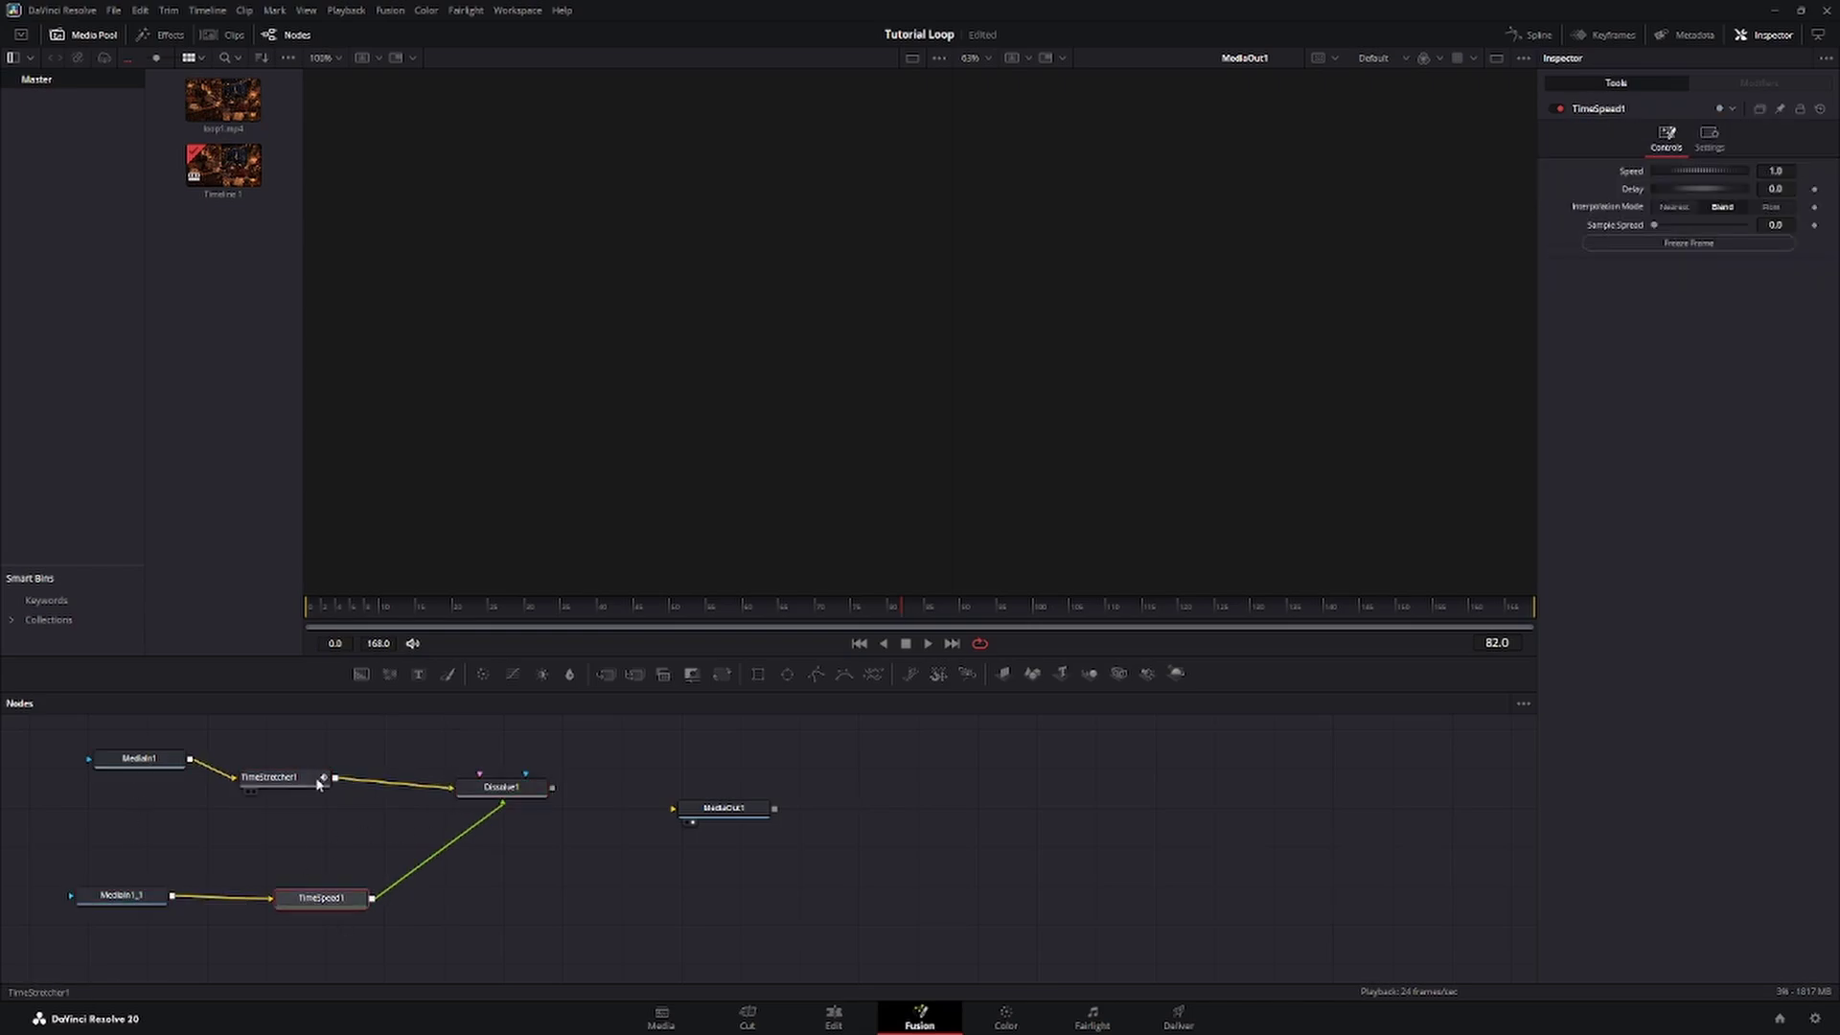
pyautogui.click(305, 781)
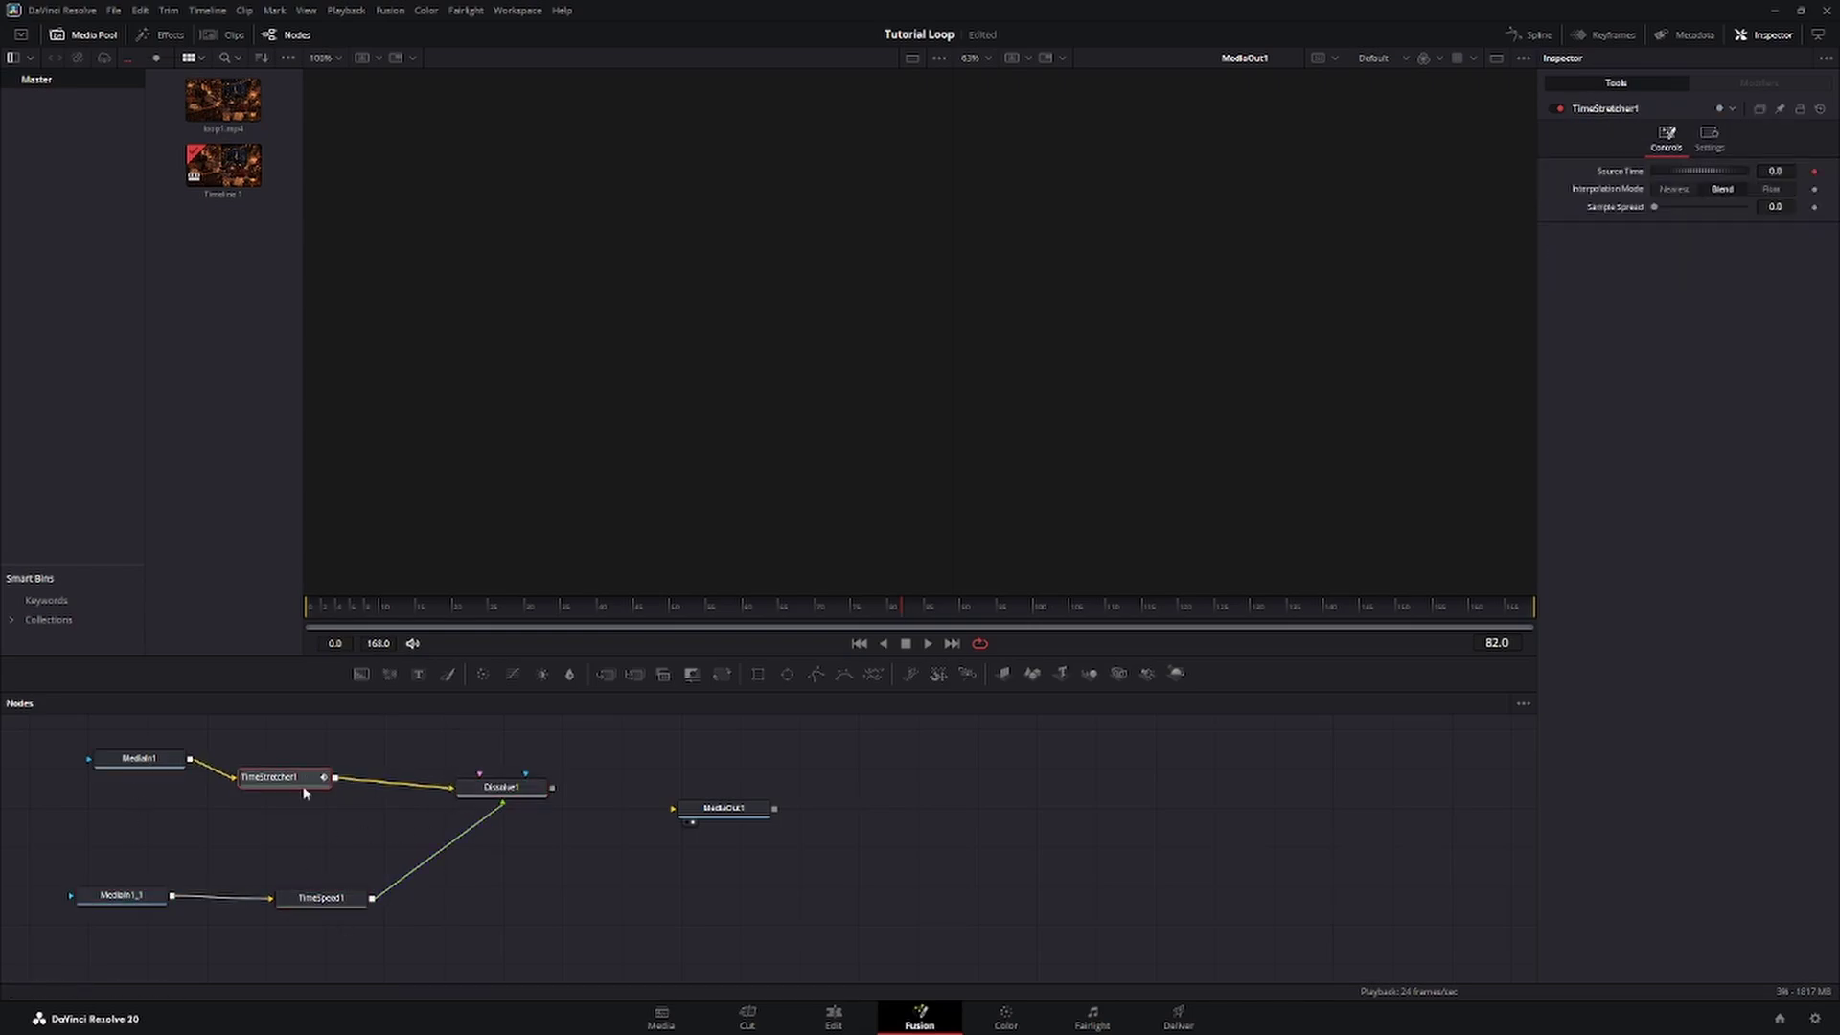
pyautogui.click(189, 764)
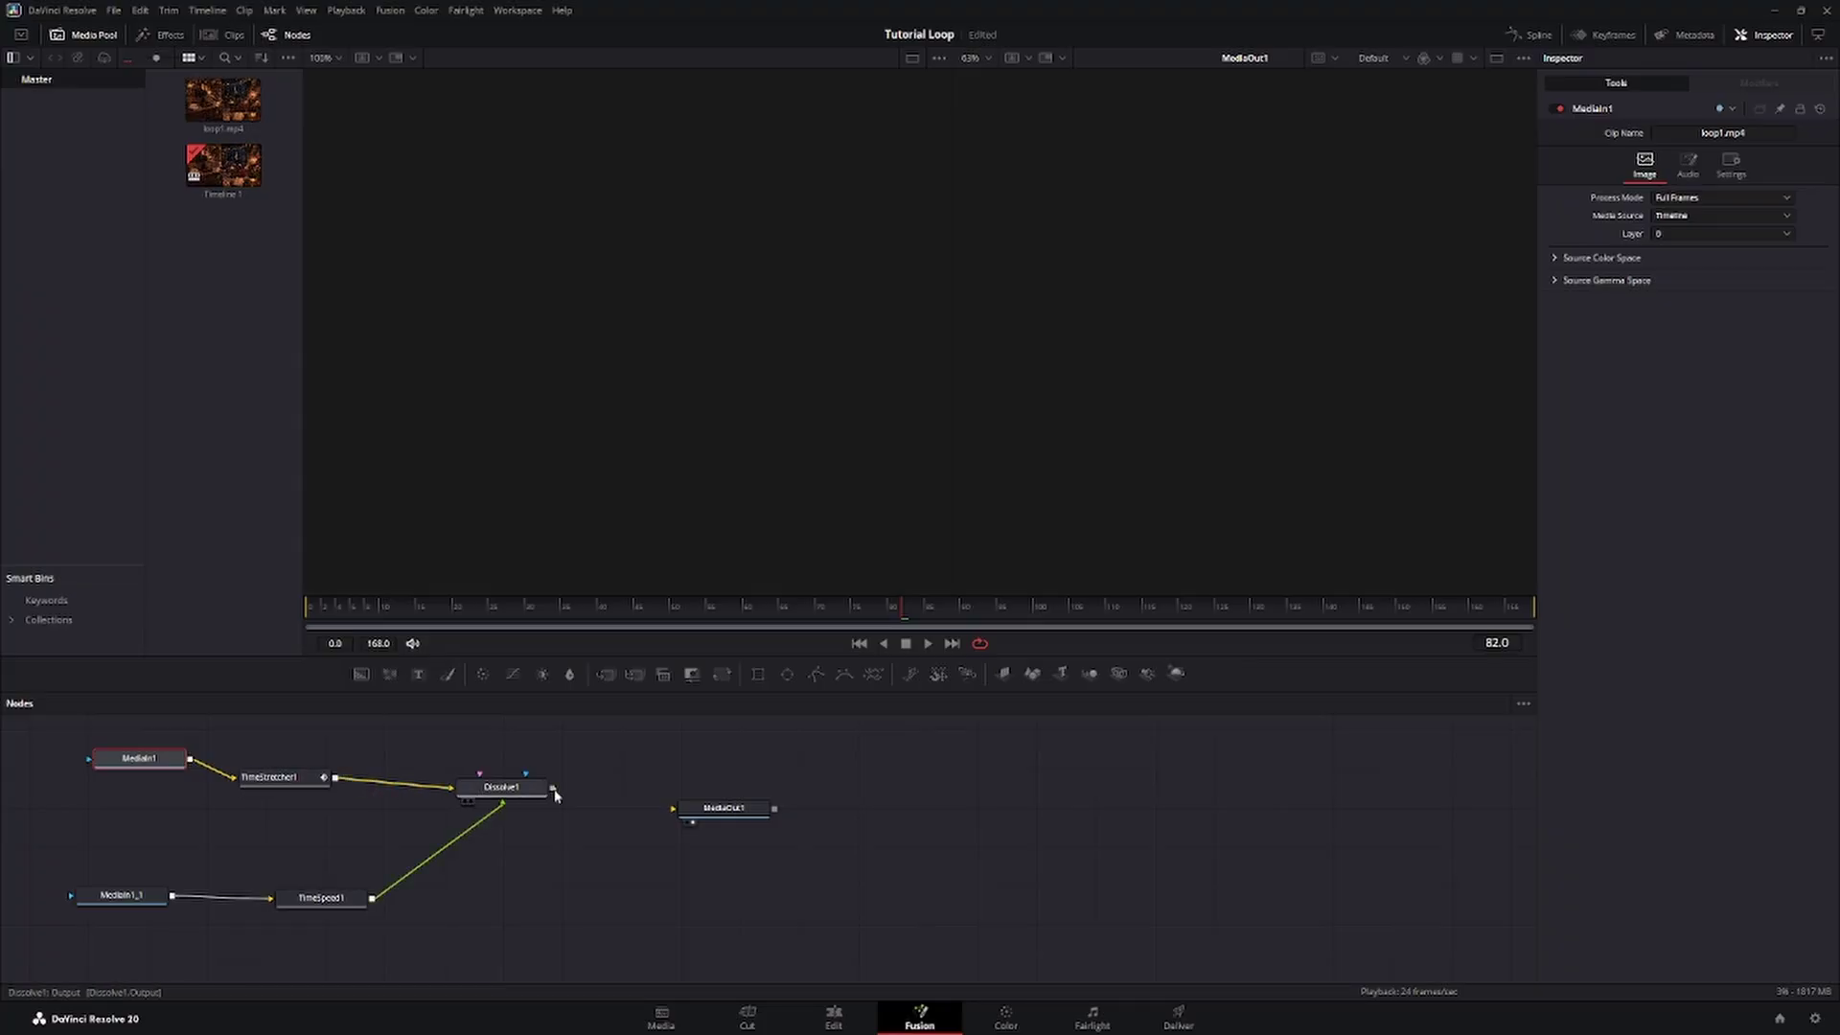
pyautogui.moveTo(555, 792); pyautogui.dragTo(675, 808)
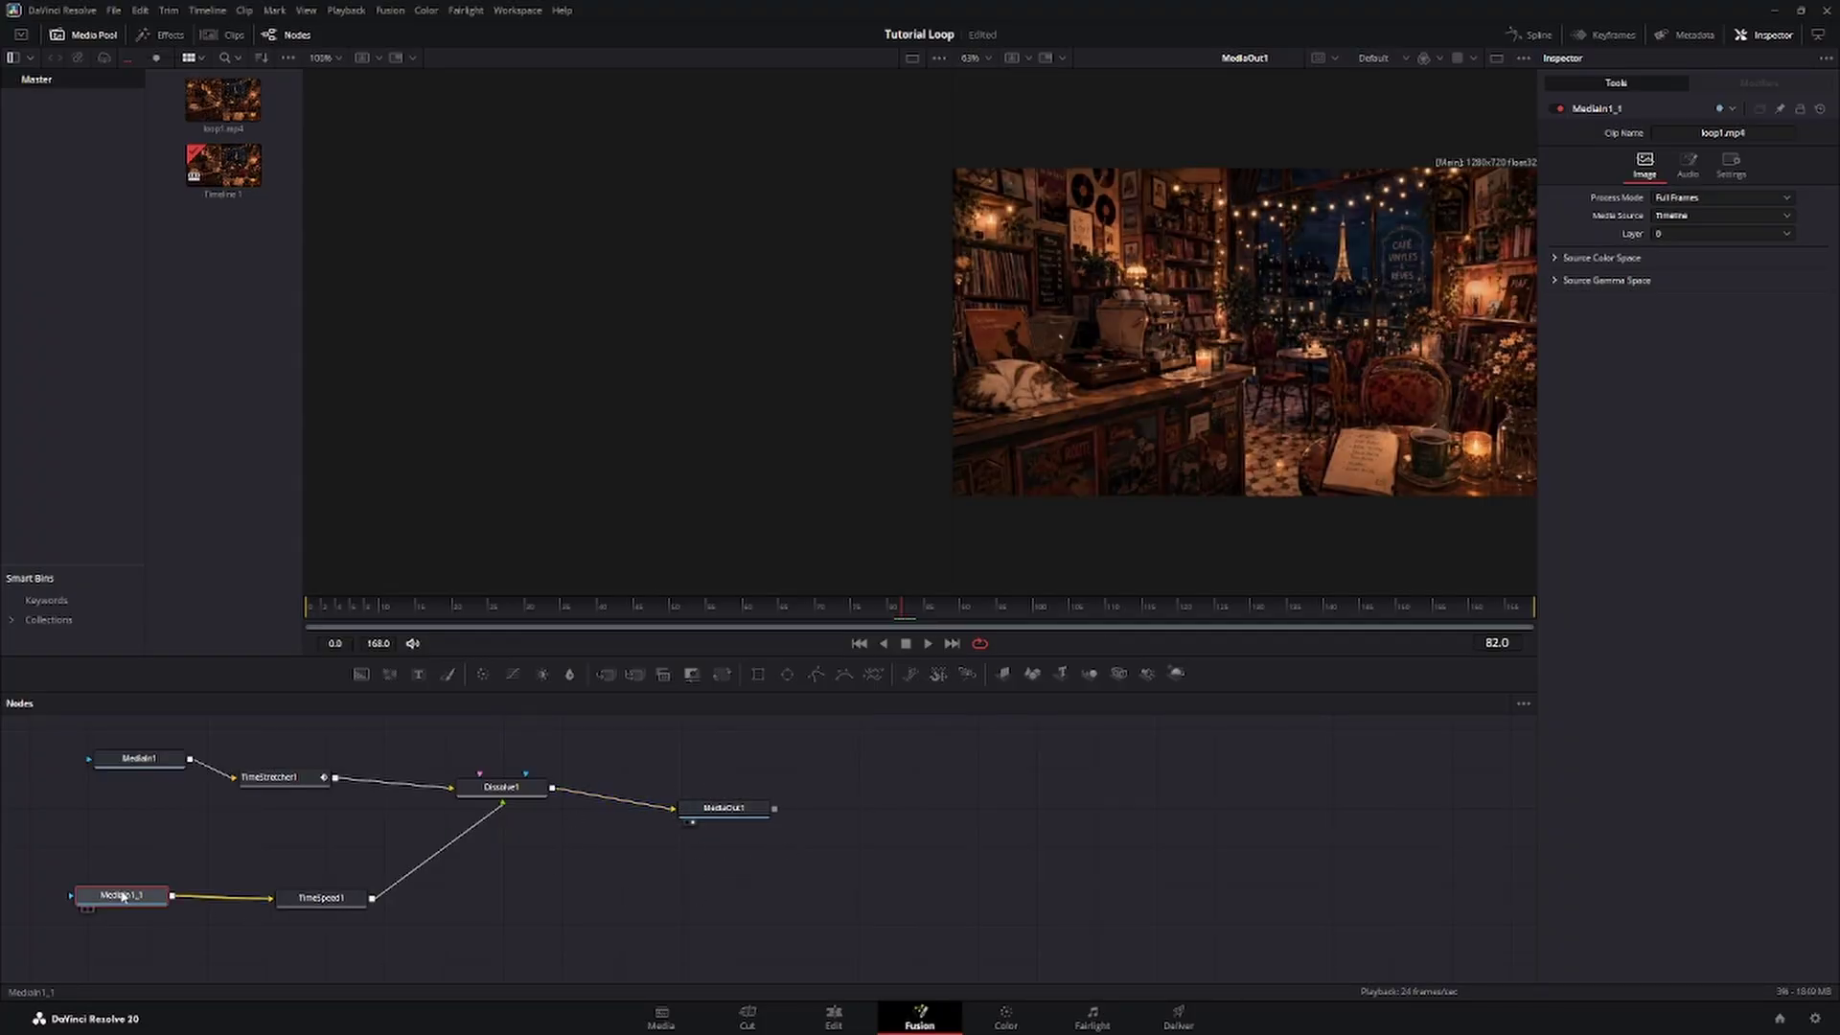
# Review the settings of the TimeSpeed1, Dissolve1, MediaOut1 and TimeStretcher1 nodes and move the playhead to frame 0.
pyautogui.click(321, 898)
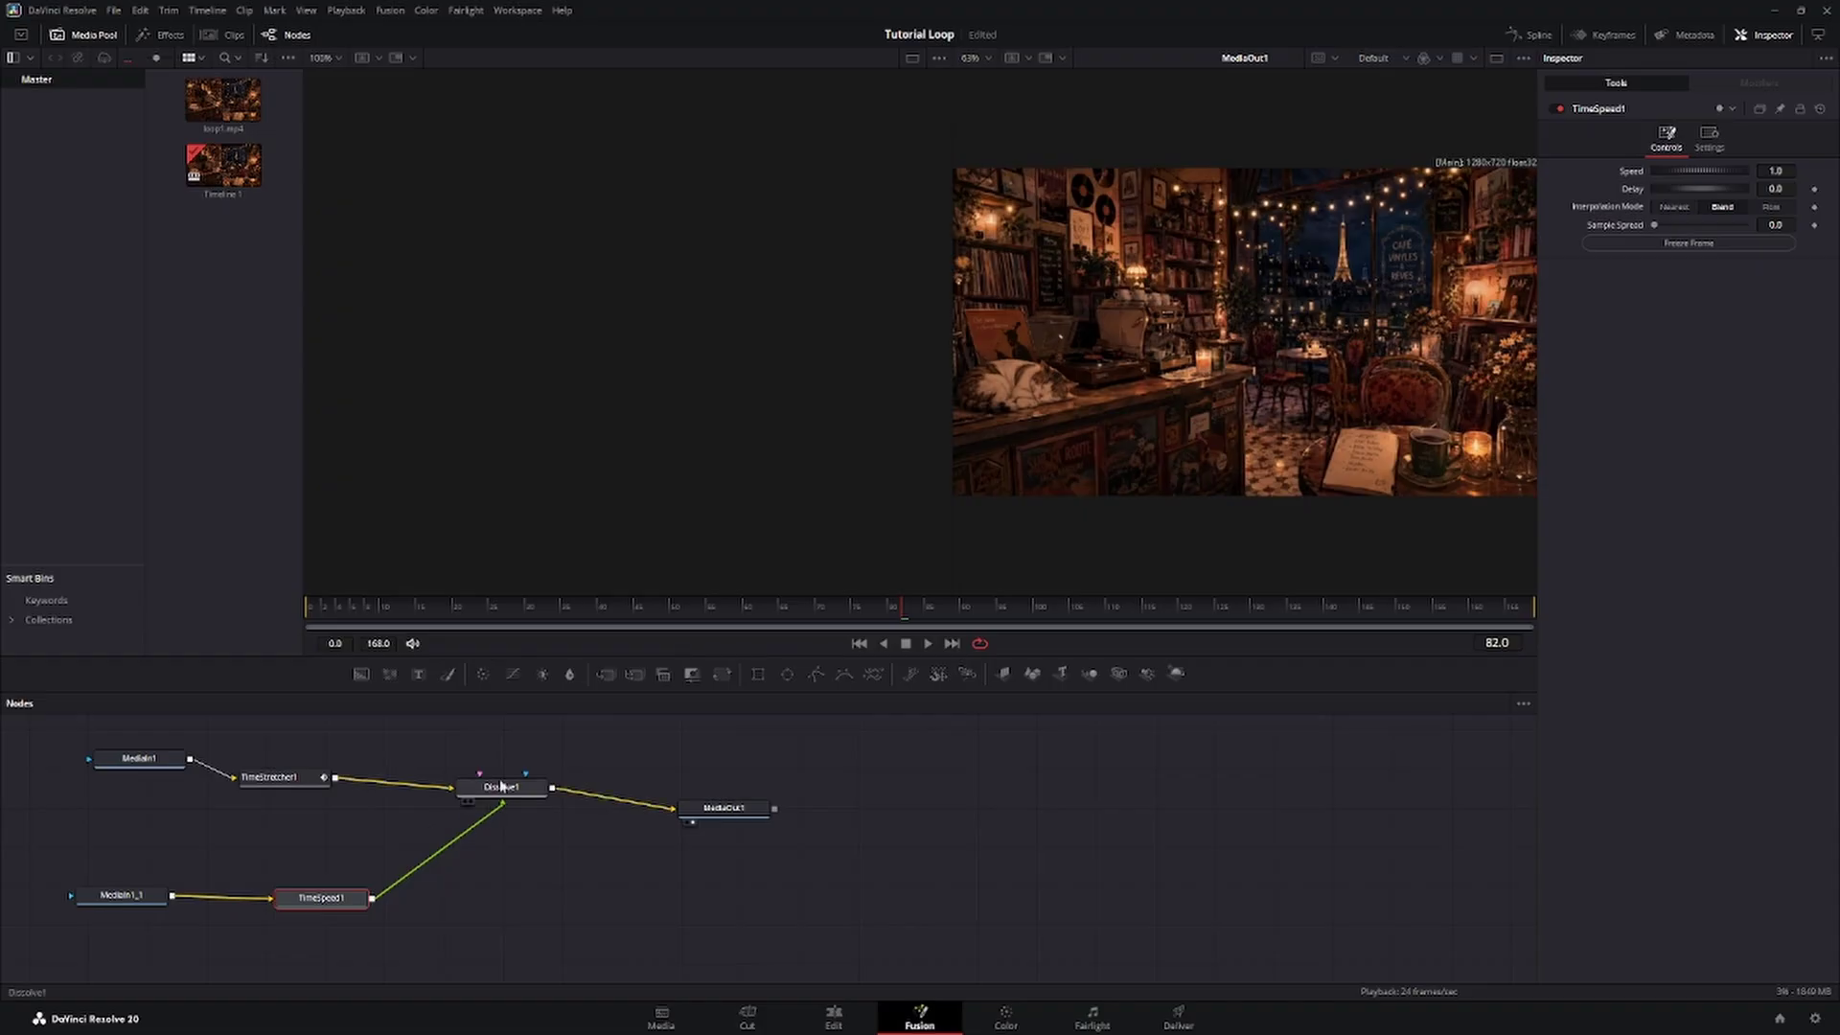
pyautogui.click(505, 787)
pyautogui.click(739, 811)
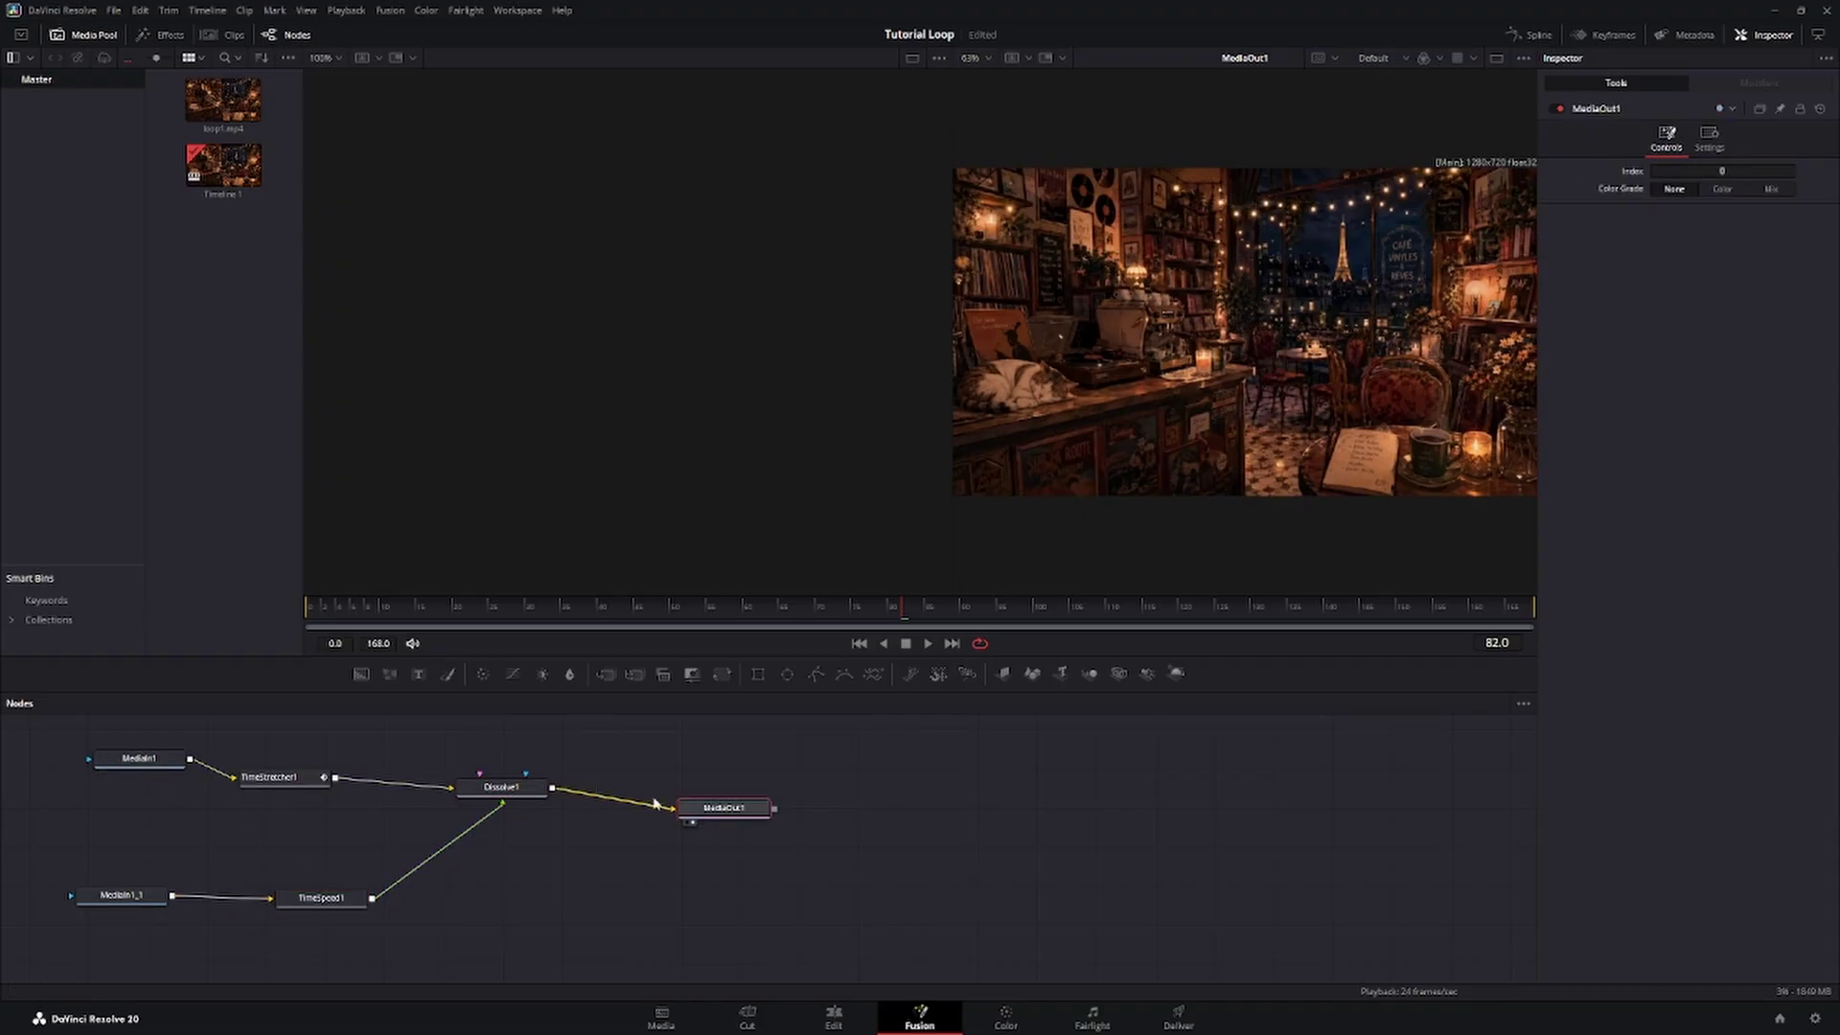
pyautogui.click(278, 777)
pyautogui.click(322, 898)
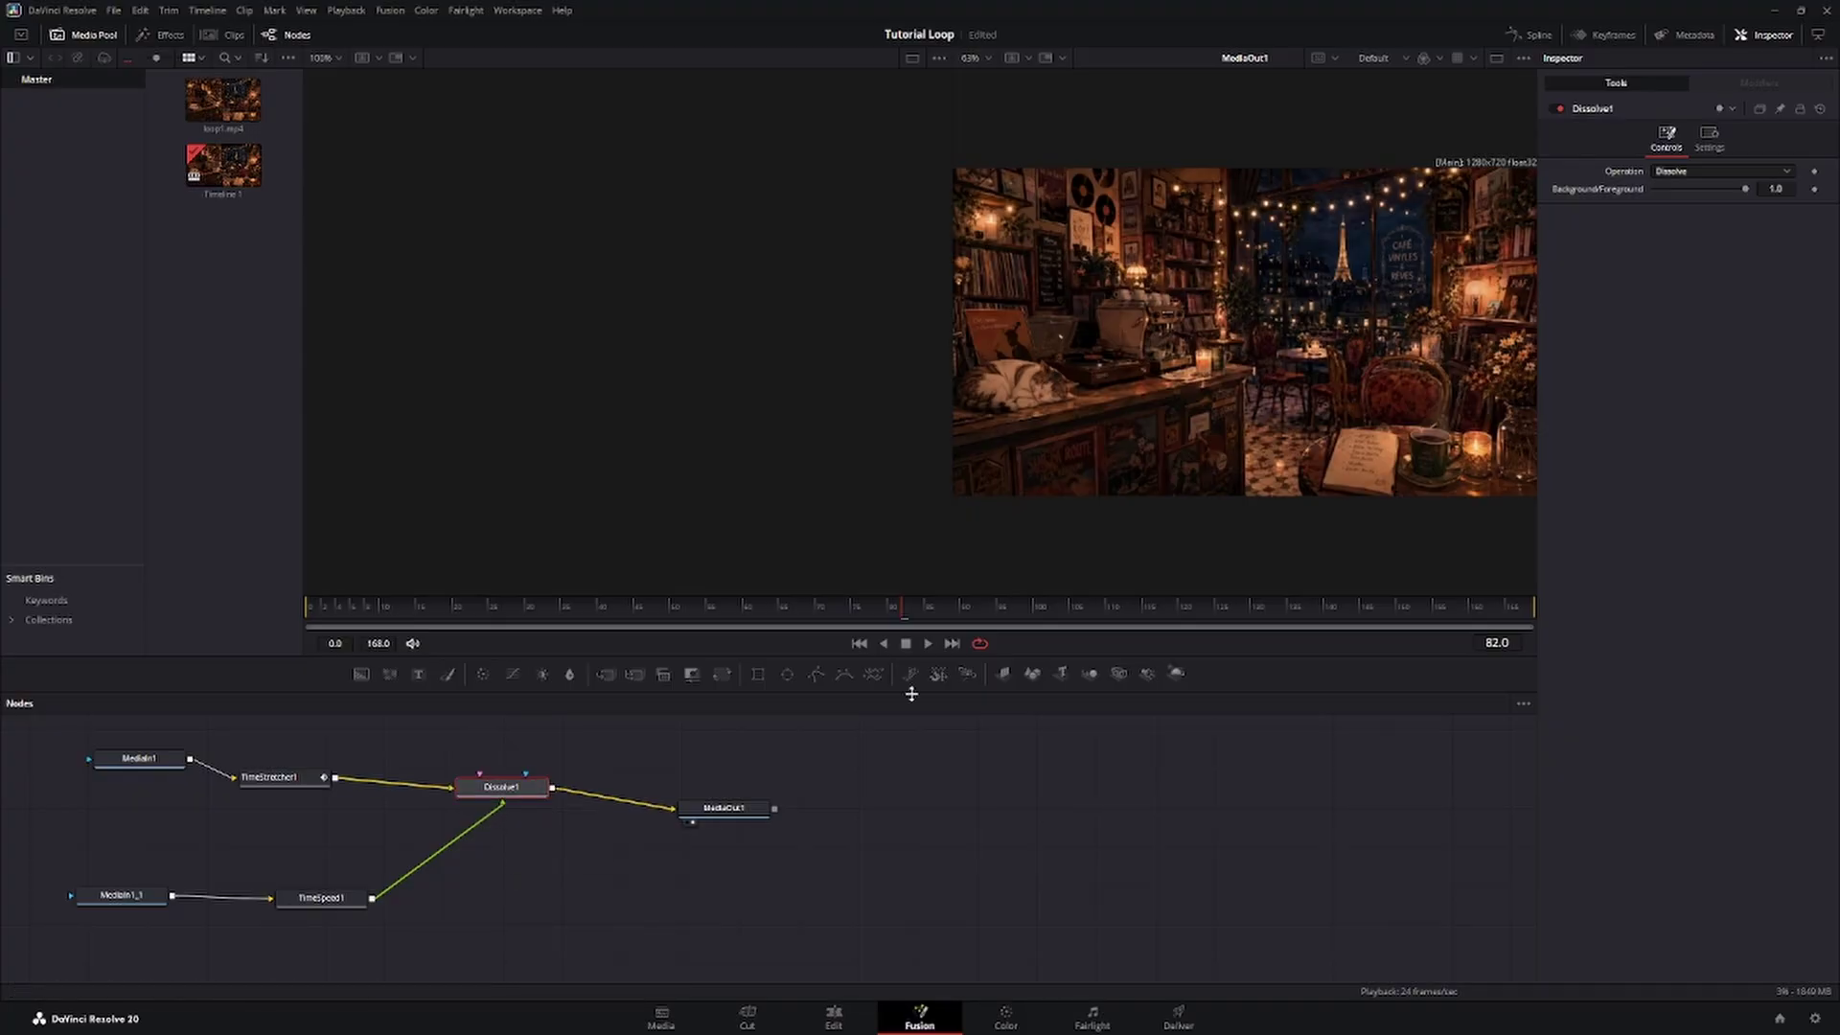
pyautogui.moveTo(952, 619); pyautogui.dragTo(268, 619)
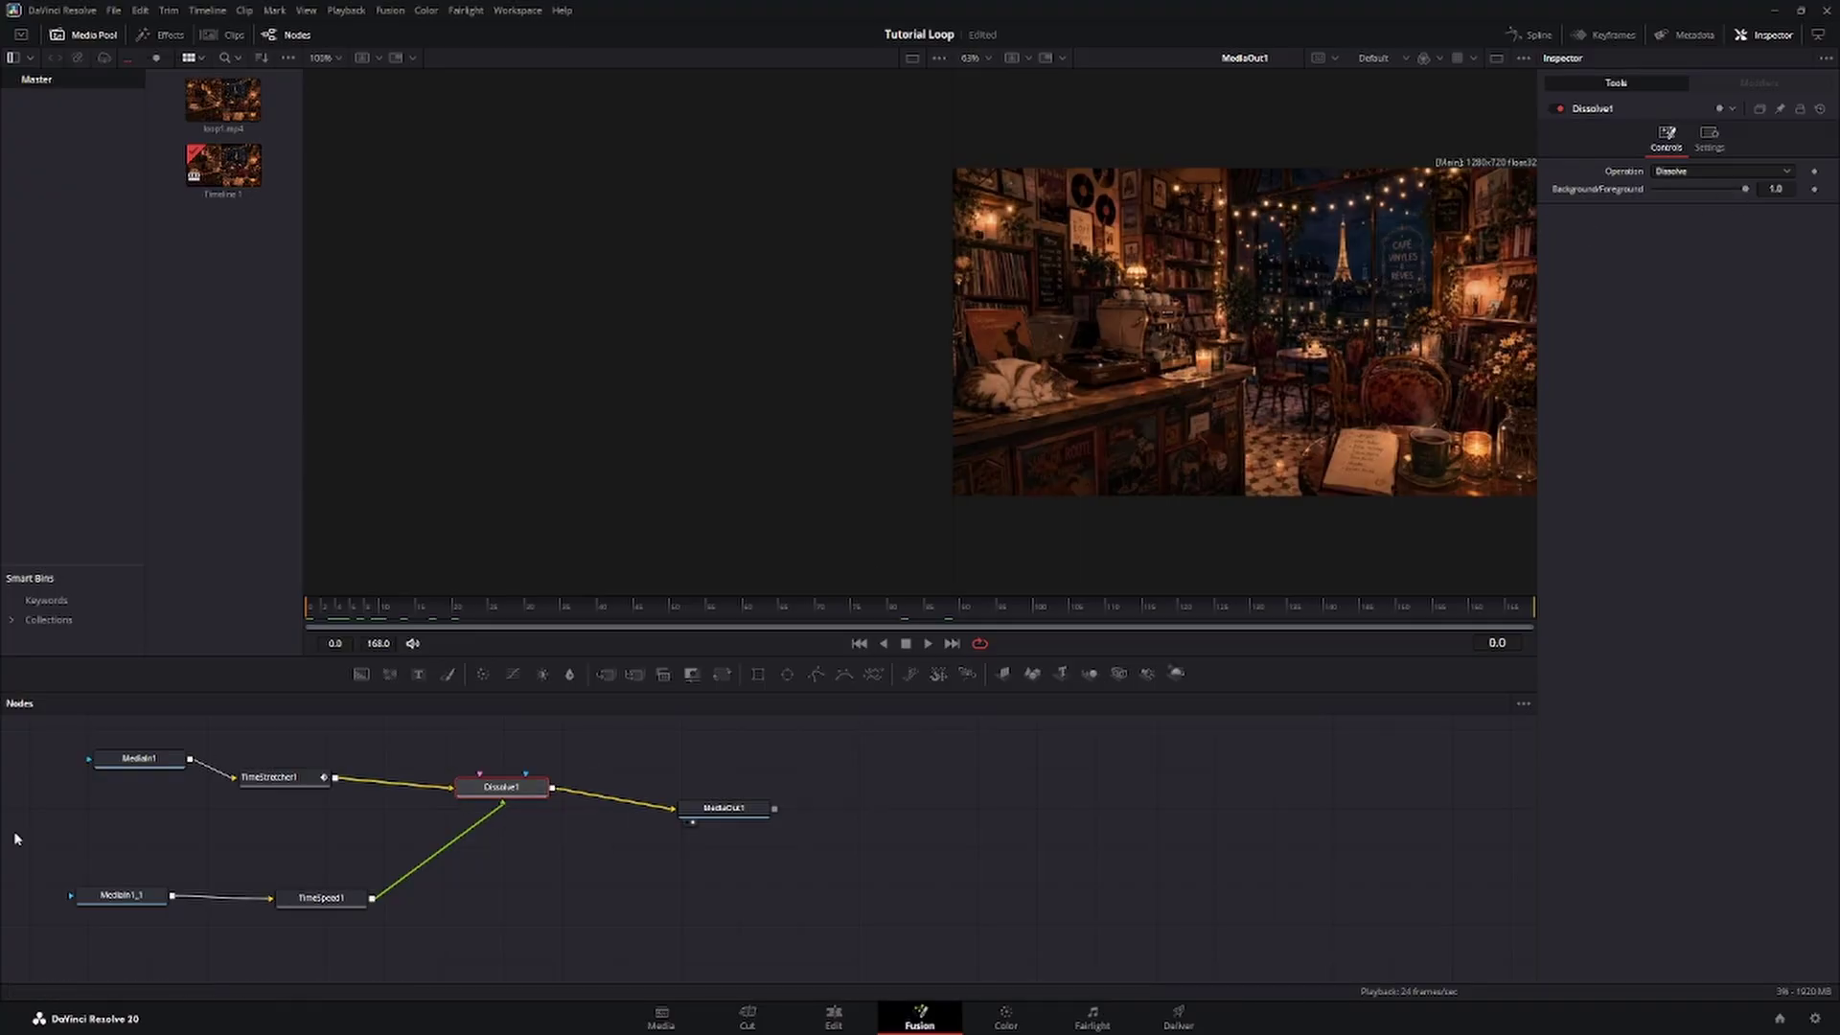
# Rename the MediaIn1_1 node as MediaIn1B.
pyautogui.click(146, 897)
pyautogui.rightClick(143, 897)
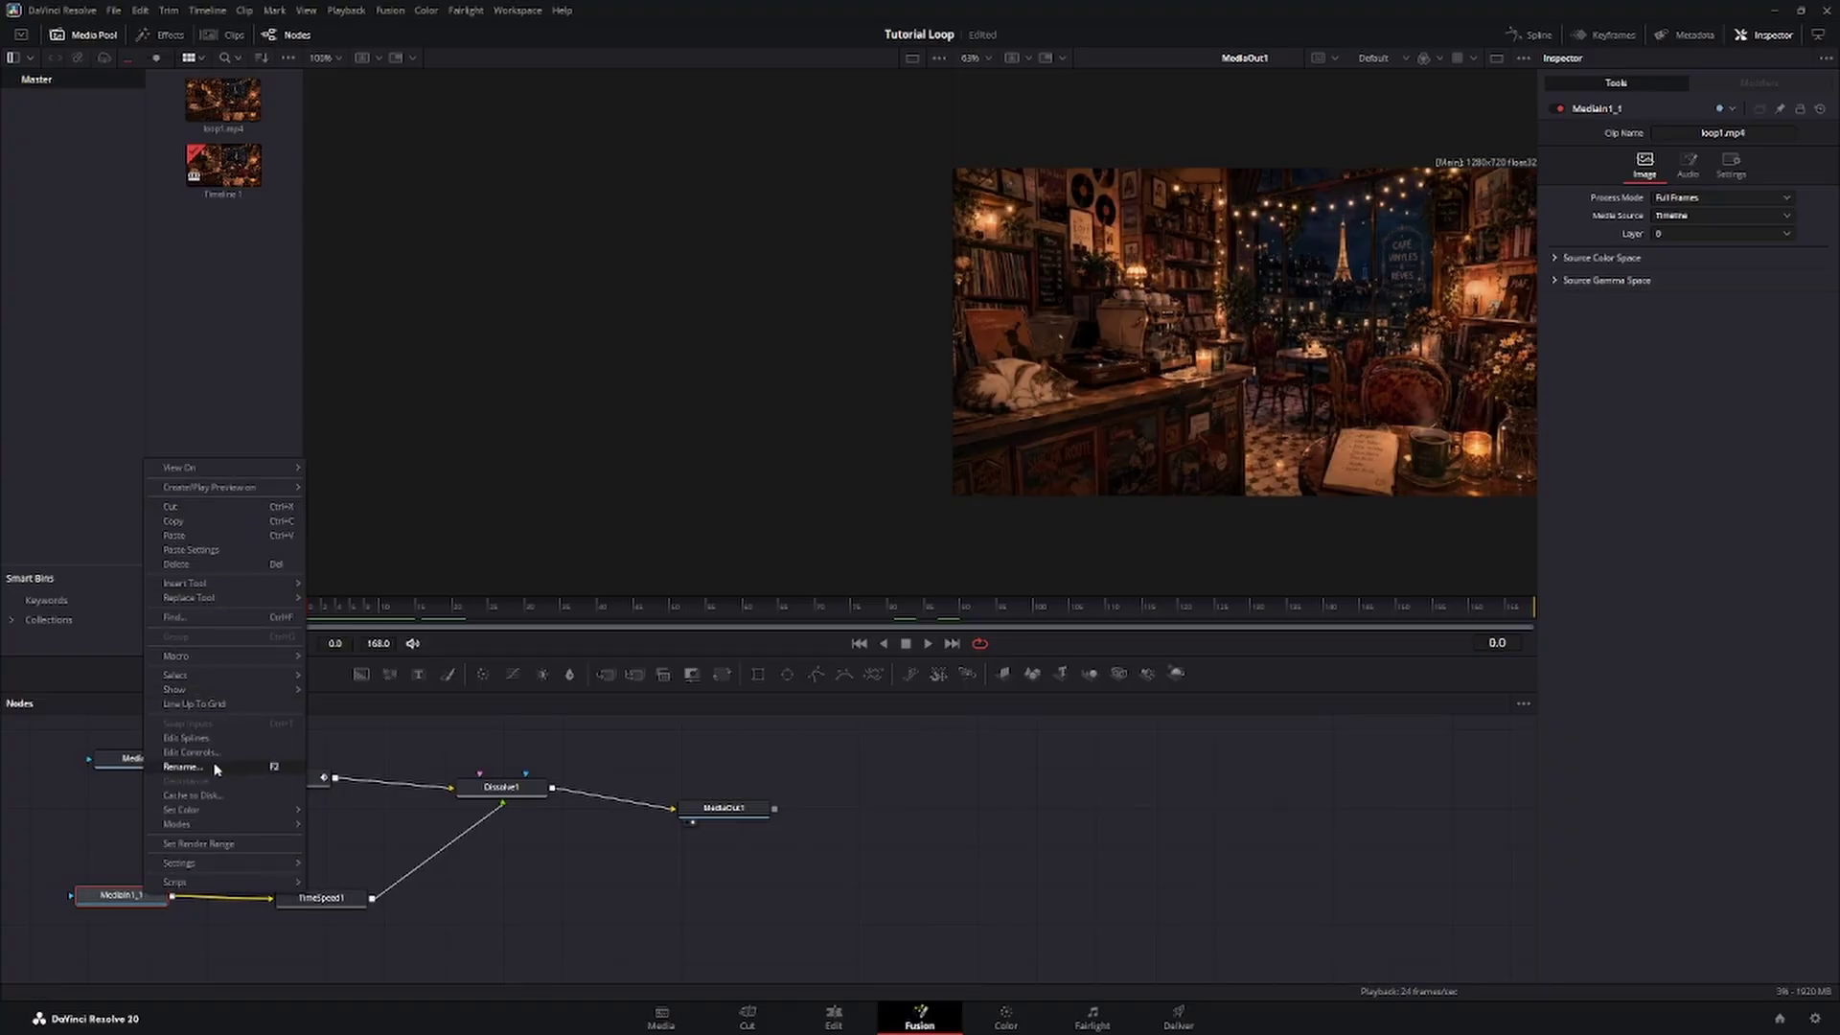
pyautogui.click(184, 767)
pyautogui.press('Right')
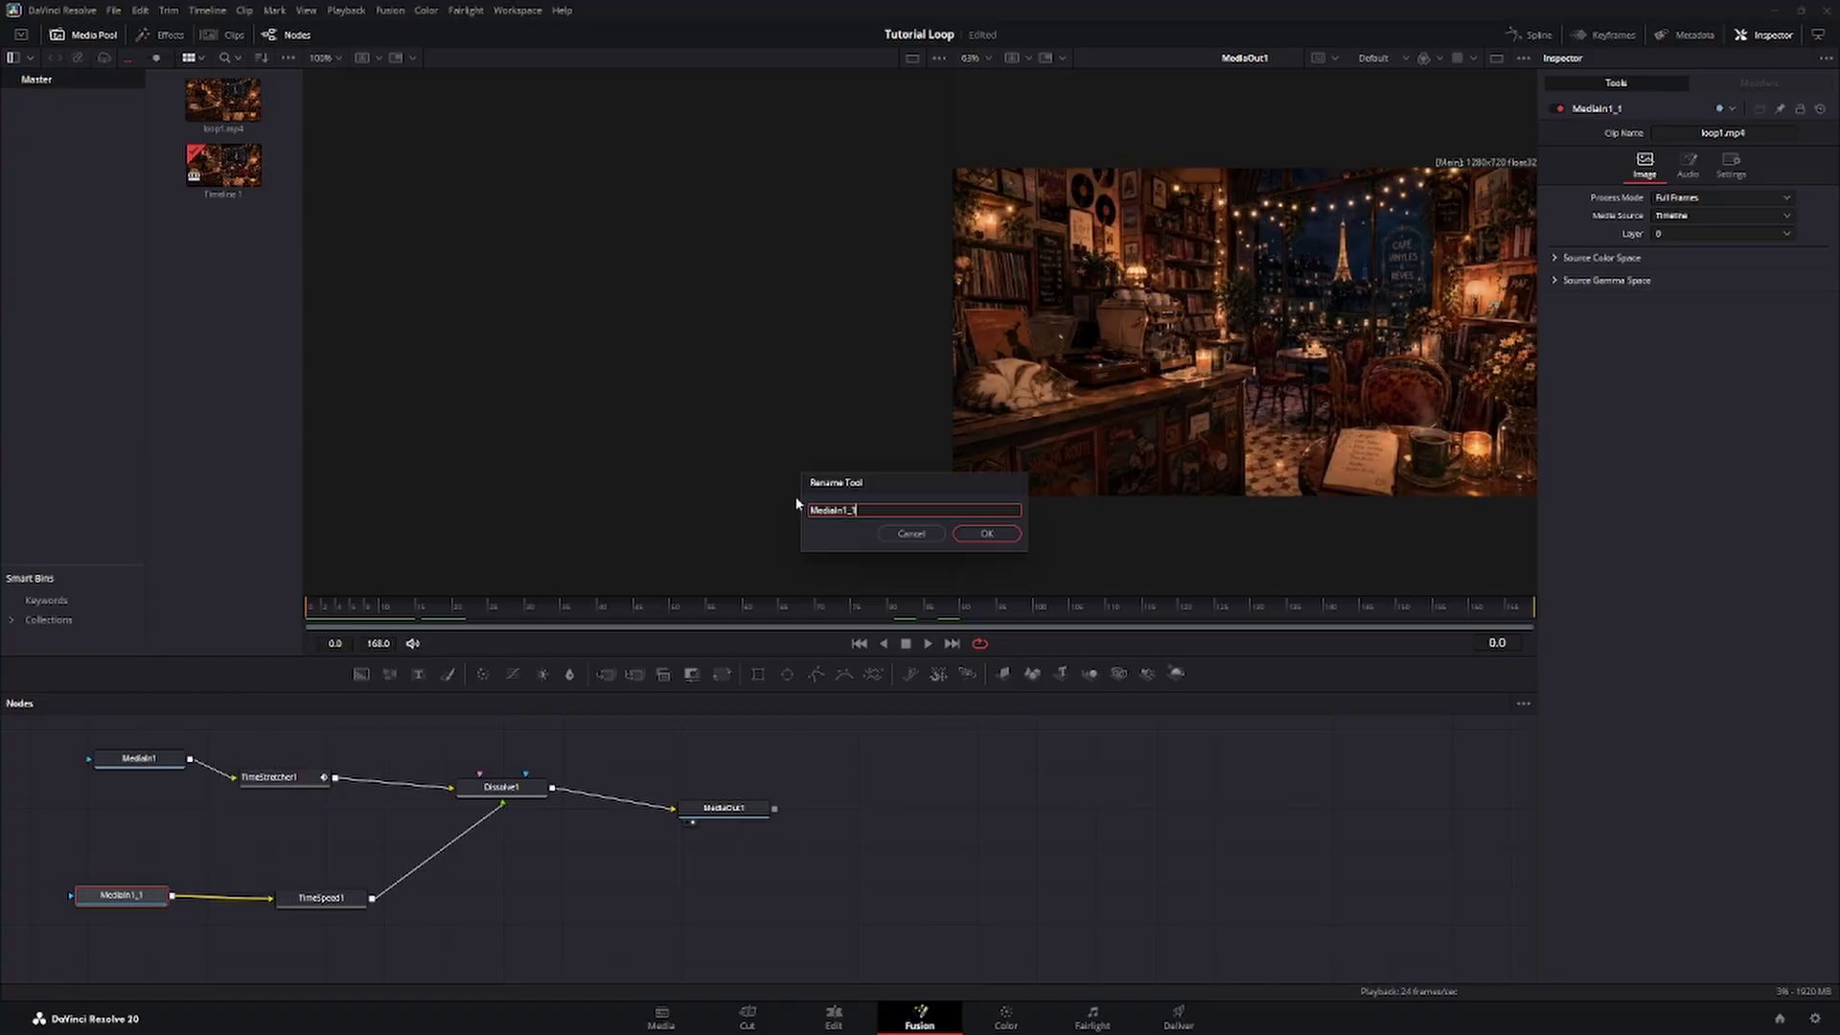
pyautogui.press('Return')
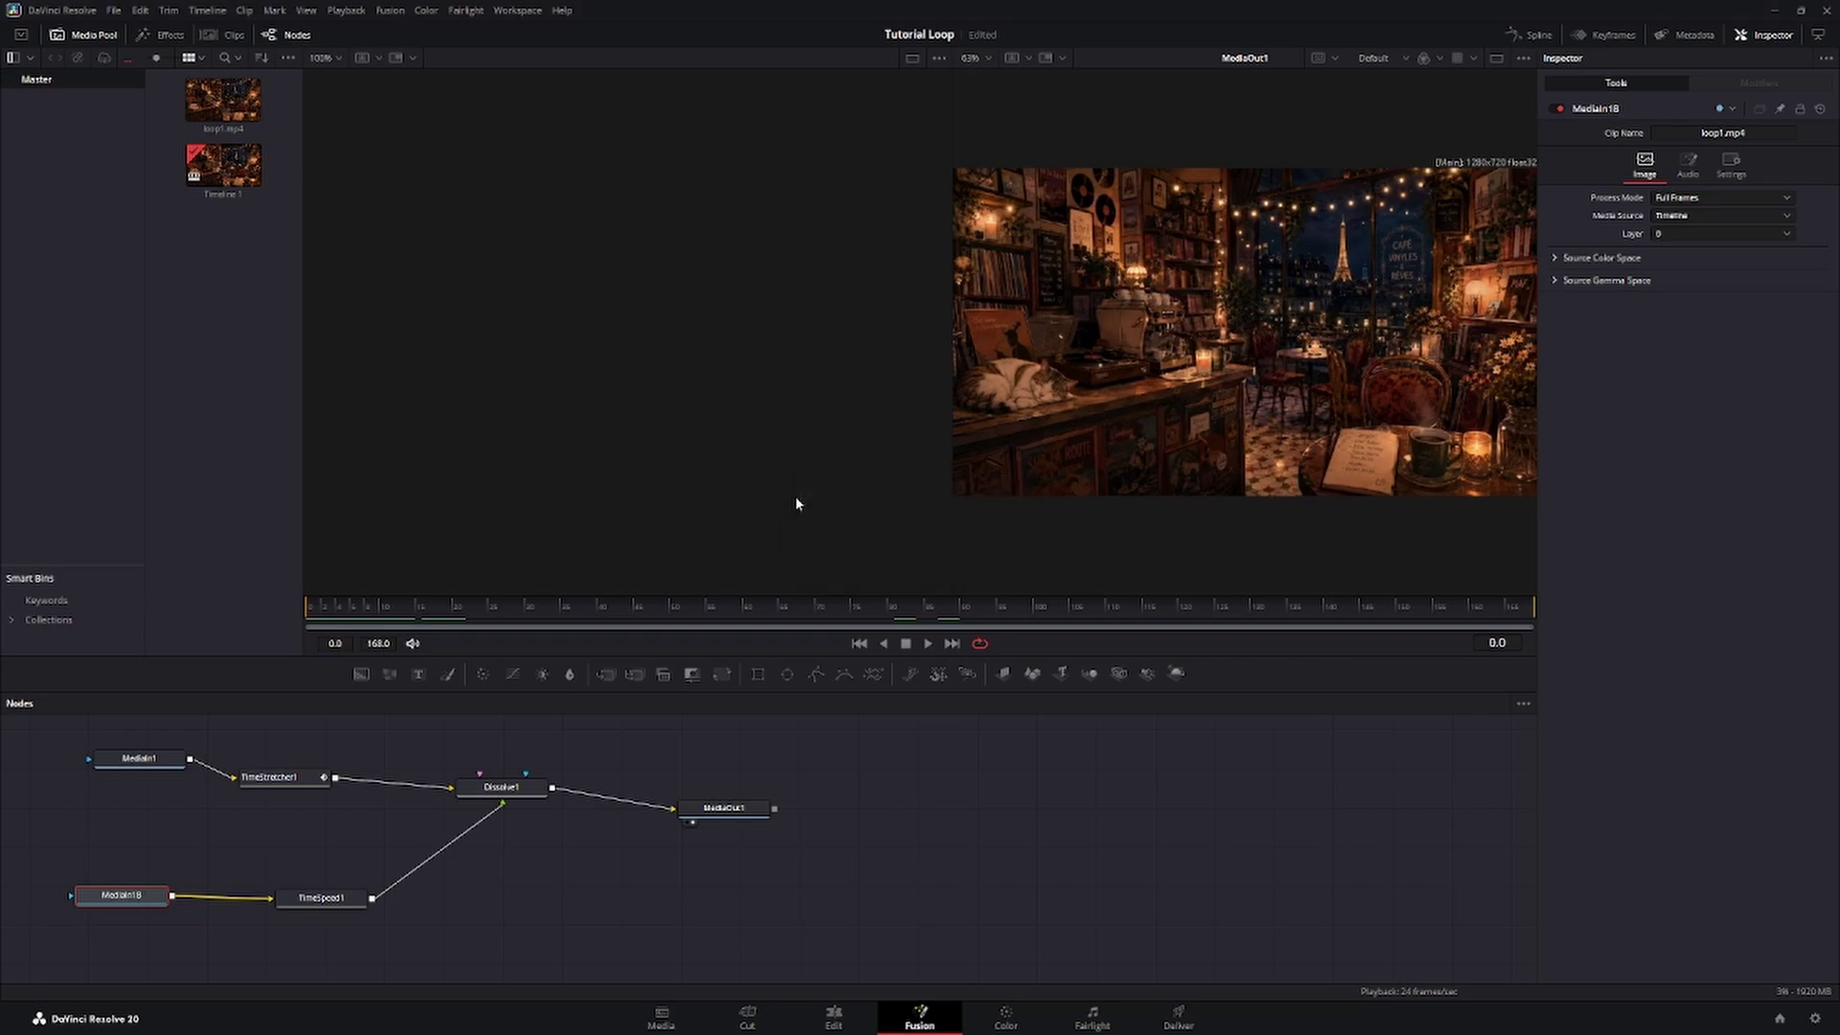
# Rename the MediaIn1 node as MediaIn1A.
pyautogui.click(158, 762)
pyautogui.rightClick(155, 764)
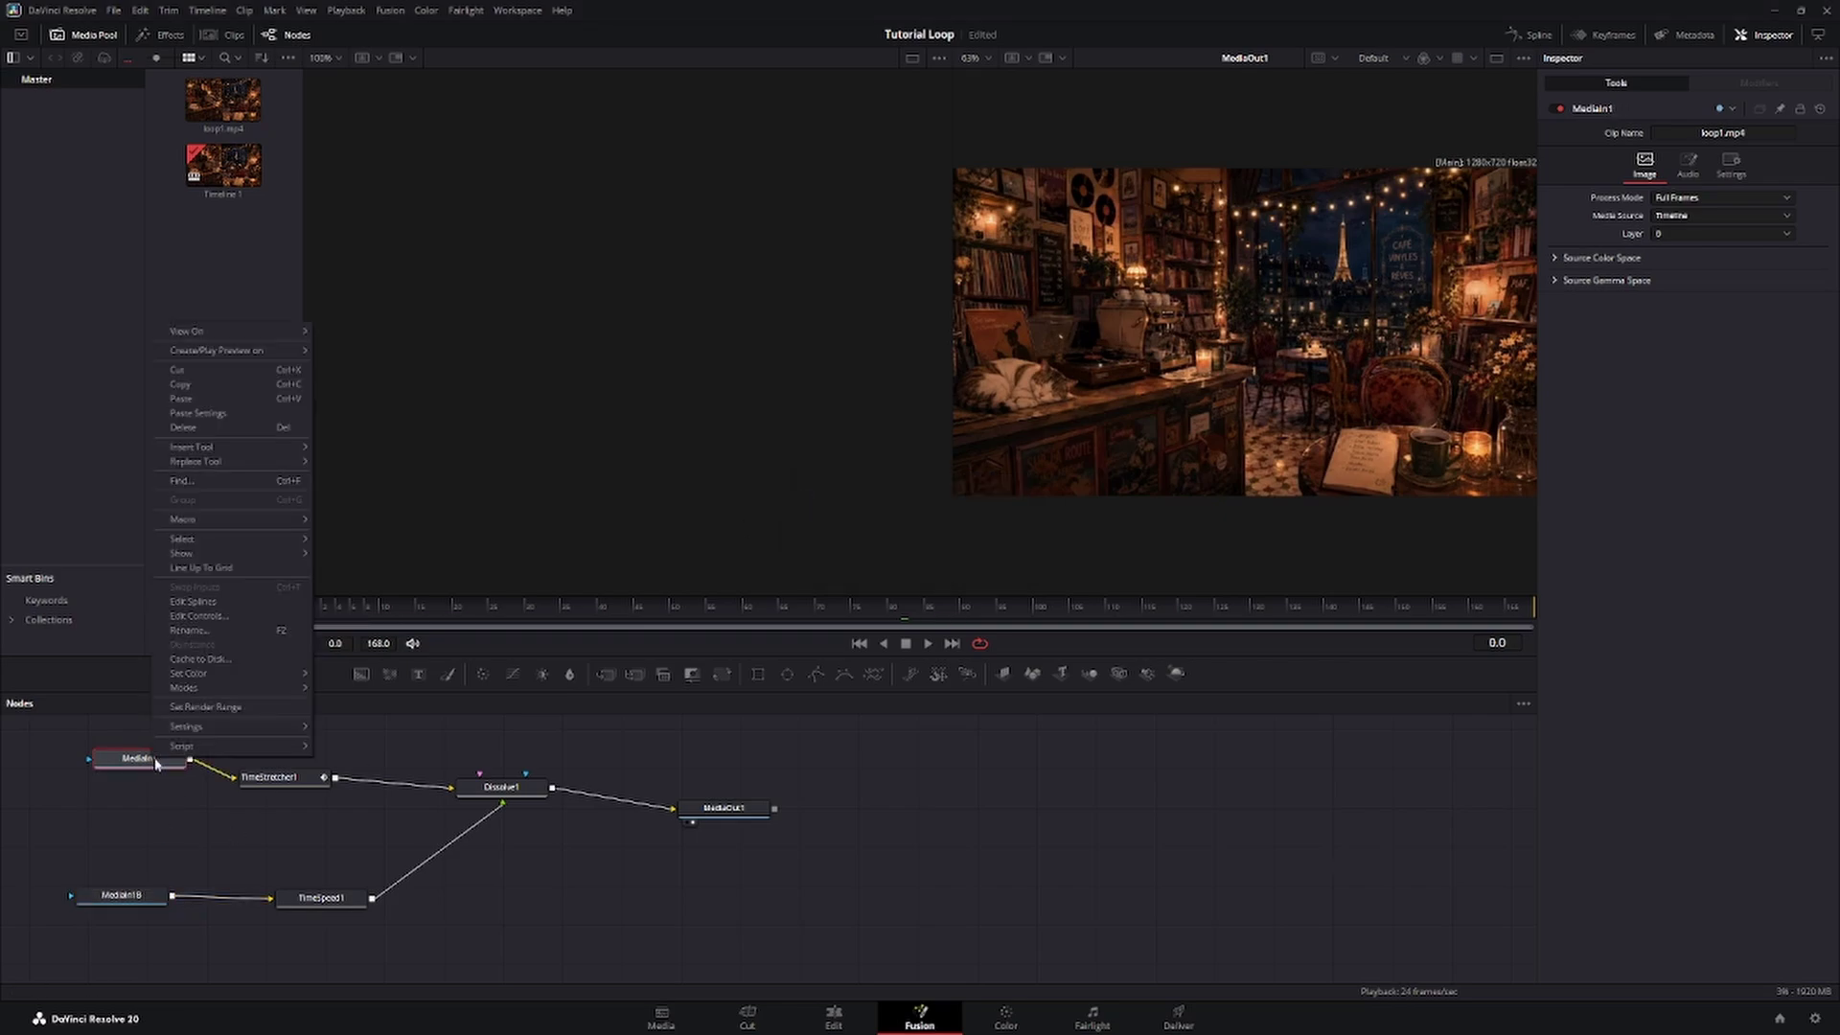
pyautogui.click(188, 629)
pyautogui.click(855, 515)
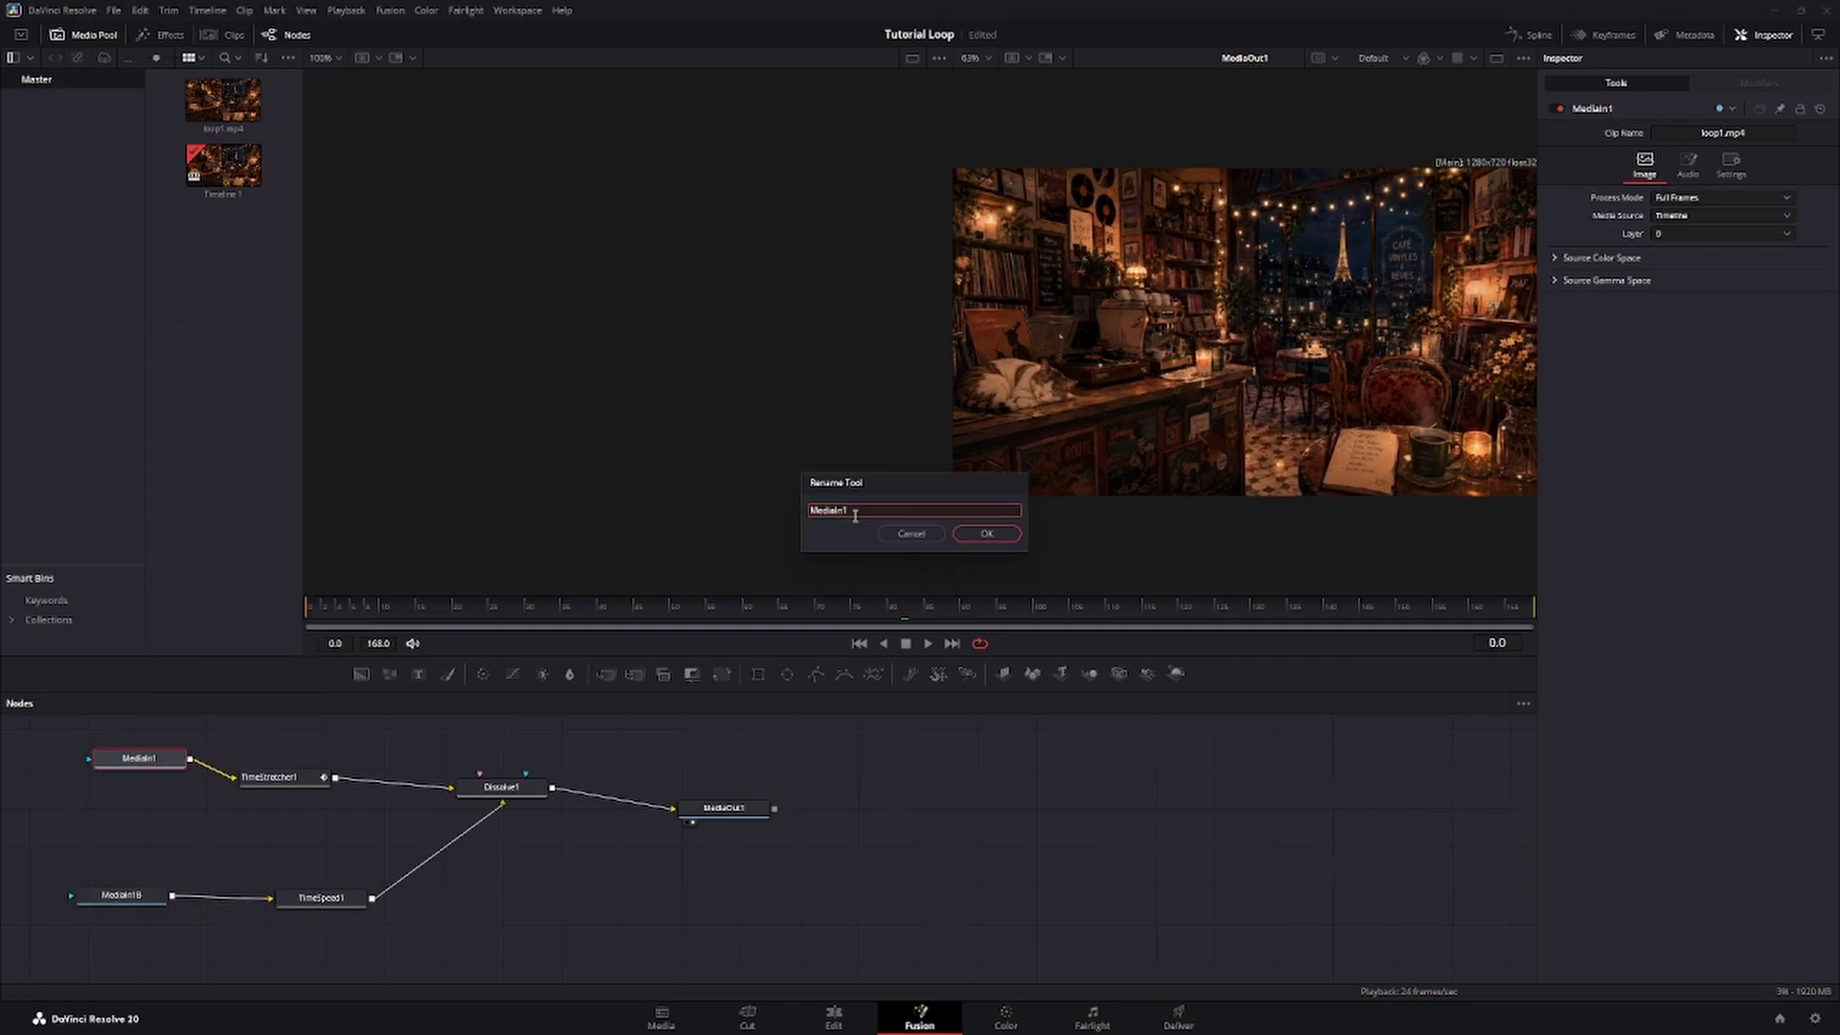
pyautogui.press('Return')
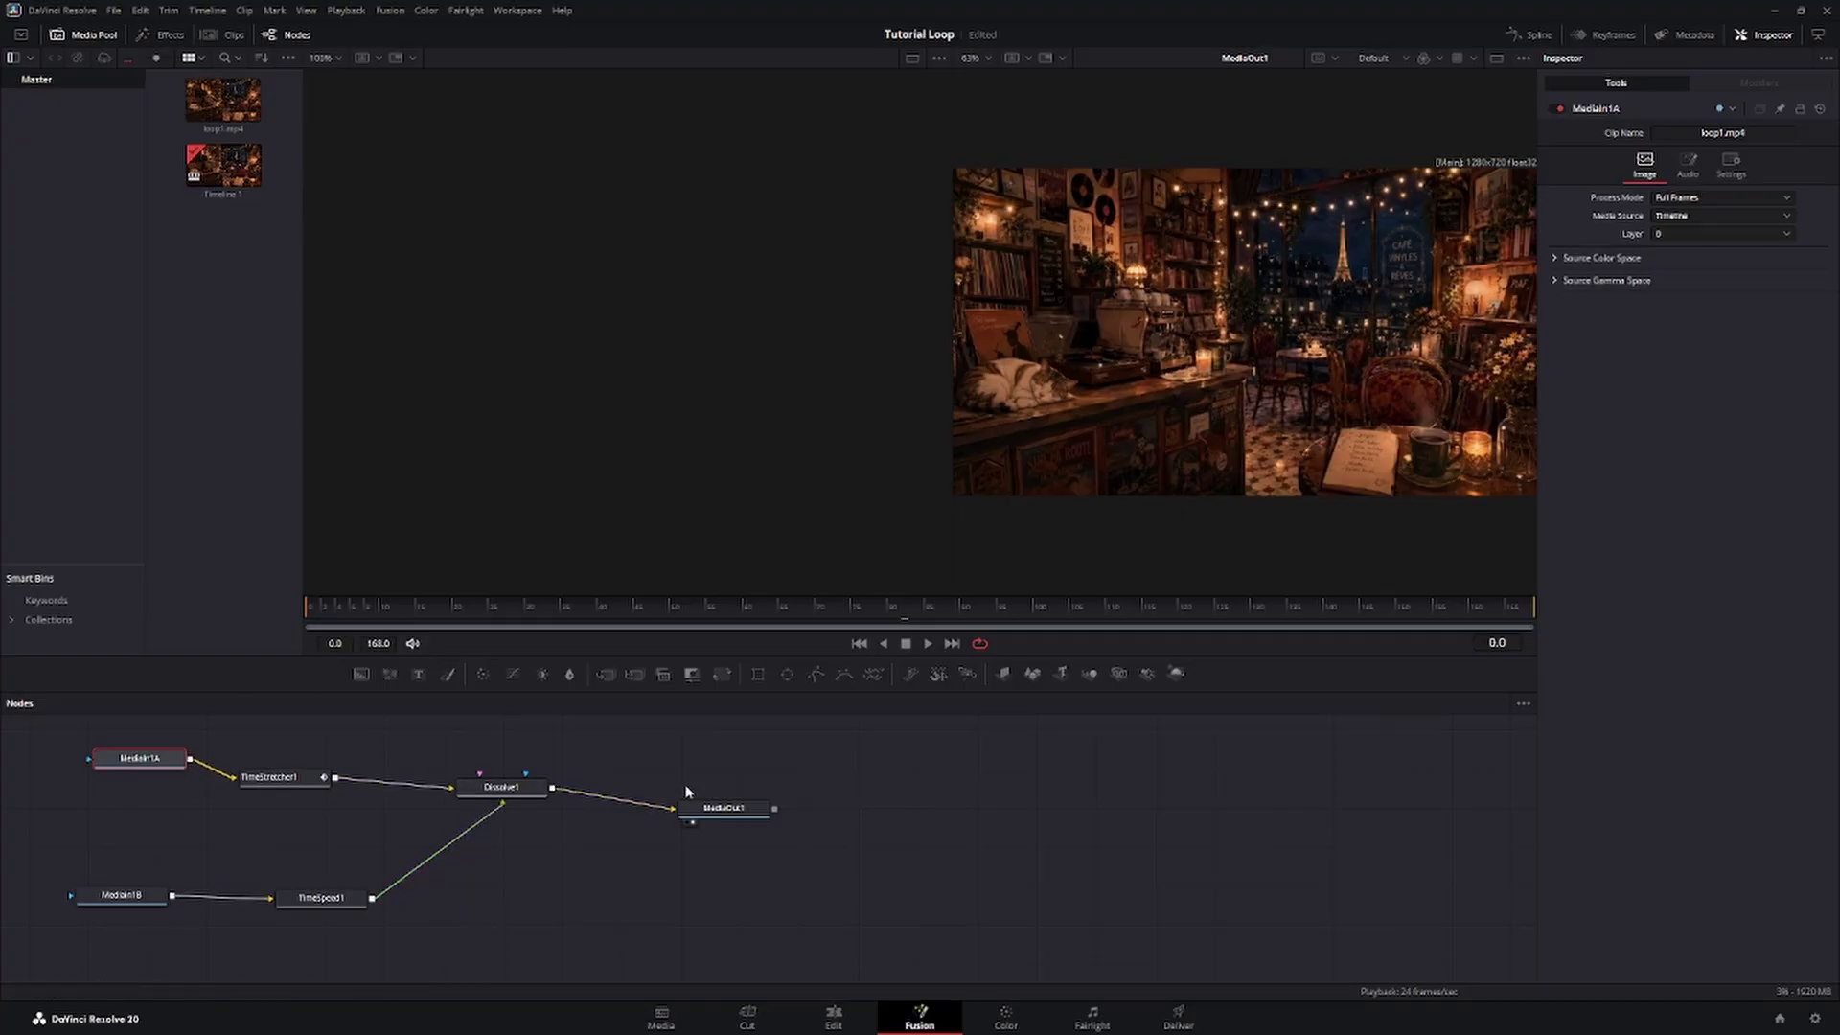
# Keyframe the Background/Foreground value of Dissolve1 from 0.0 at frame 0 to 1.0 at frame 168.
pyautogui.click(518, 793)
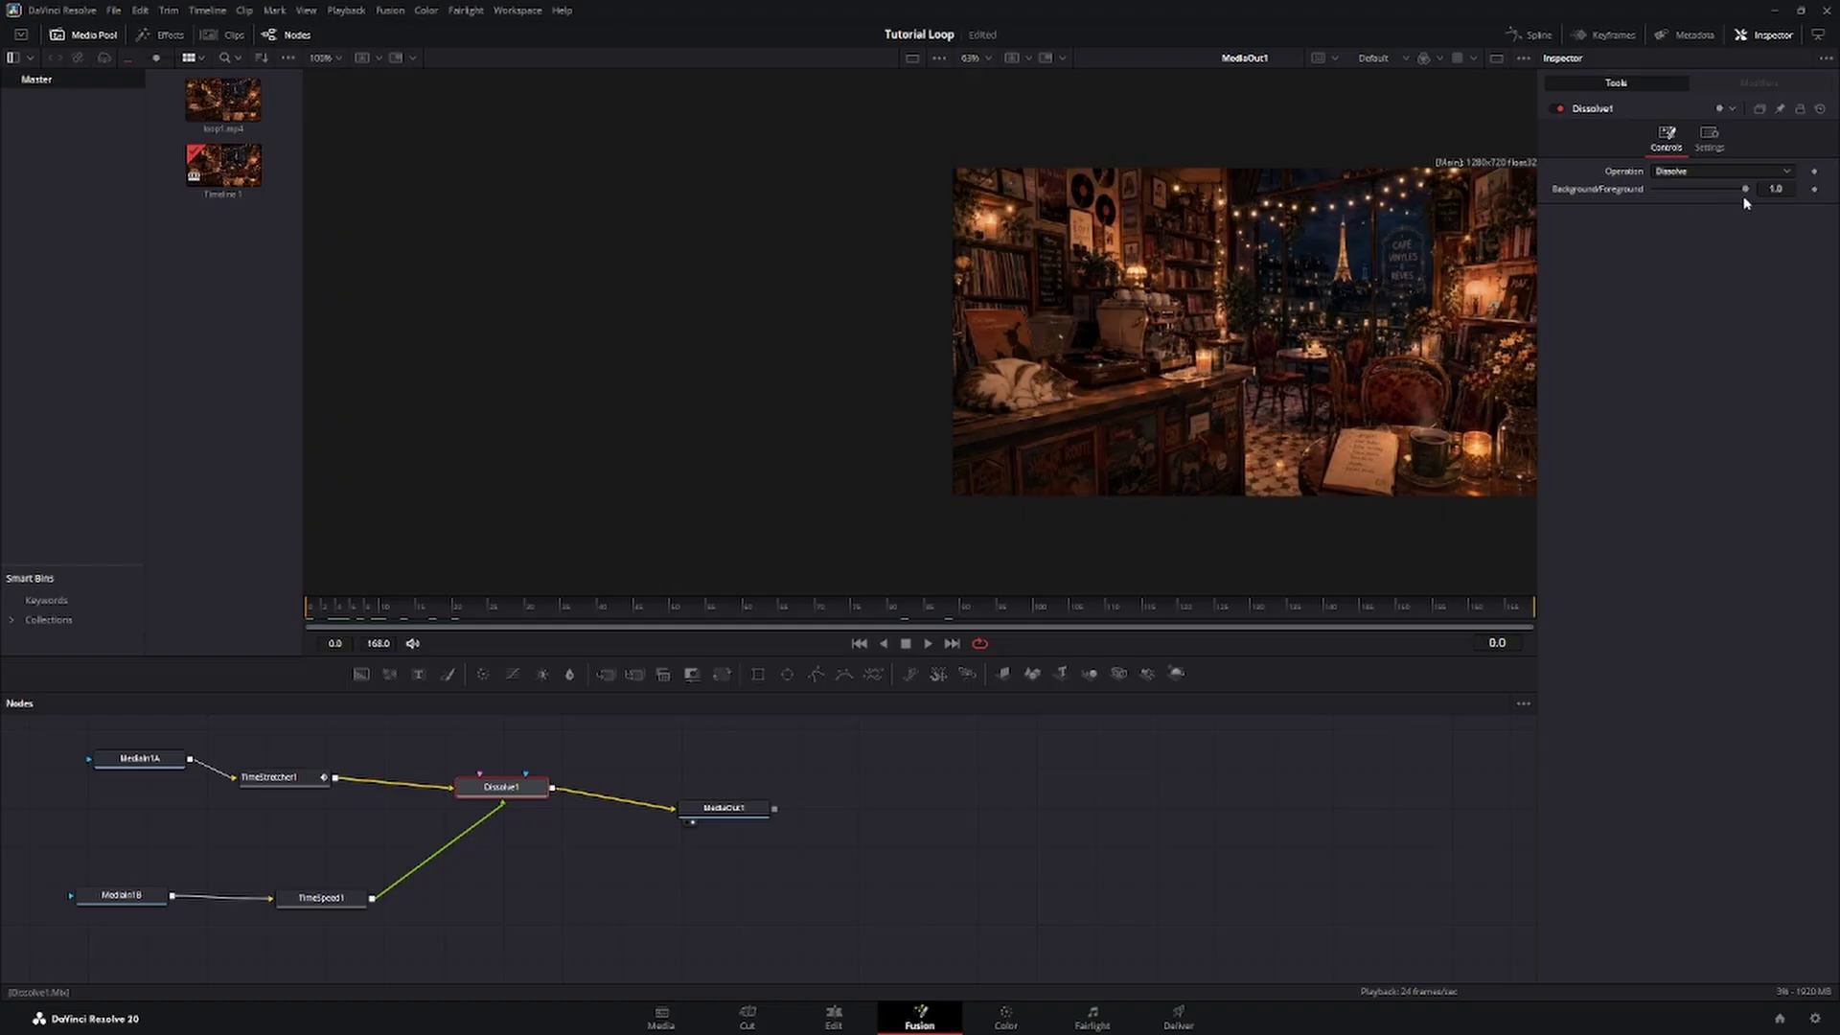
pyautogui.moveTo(1744, 192); pyautogui.dragTo(1552, 194)
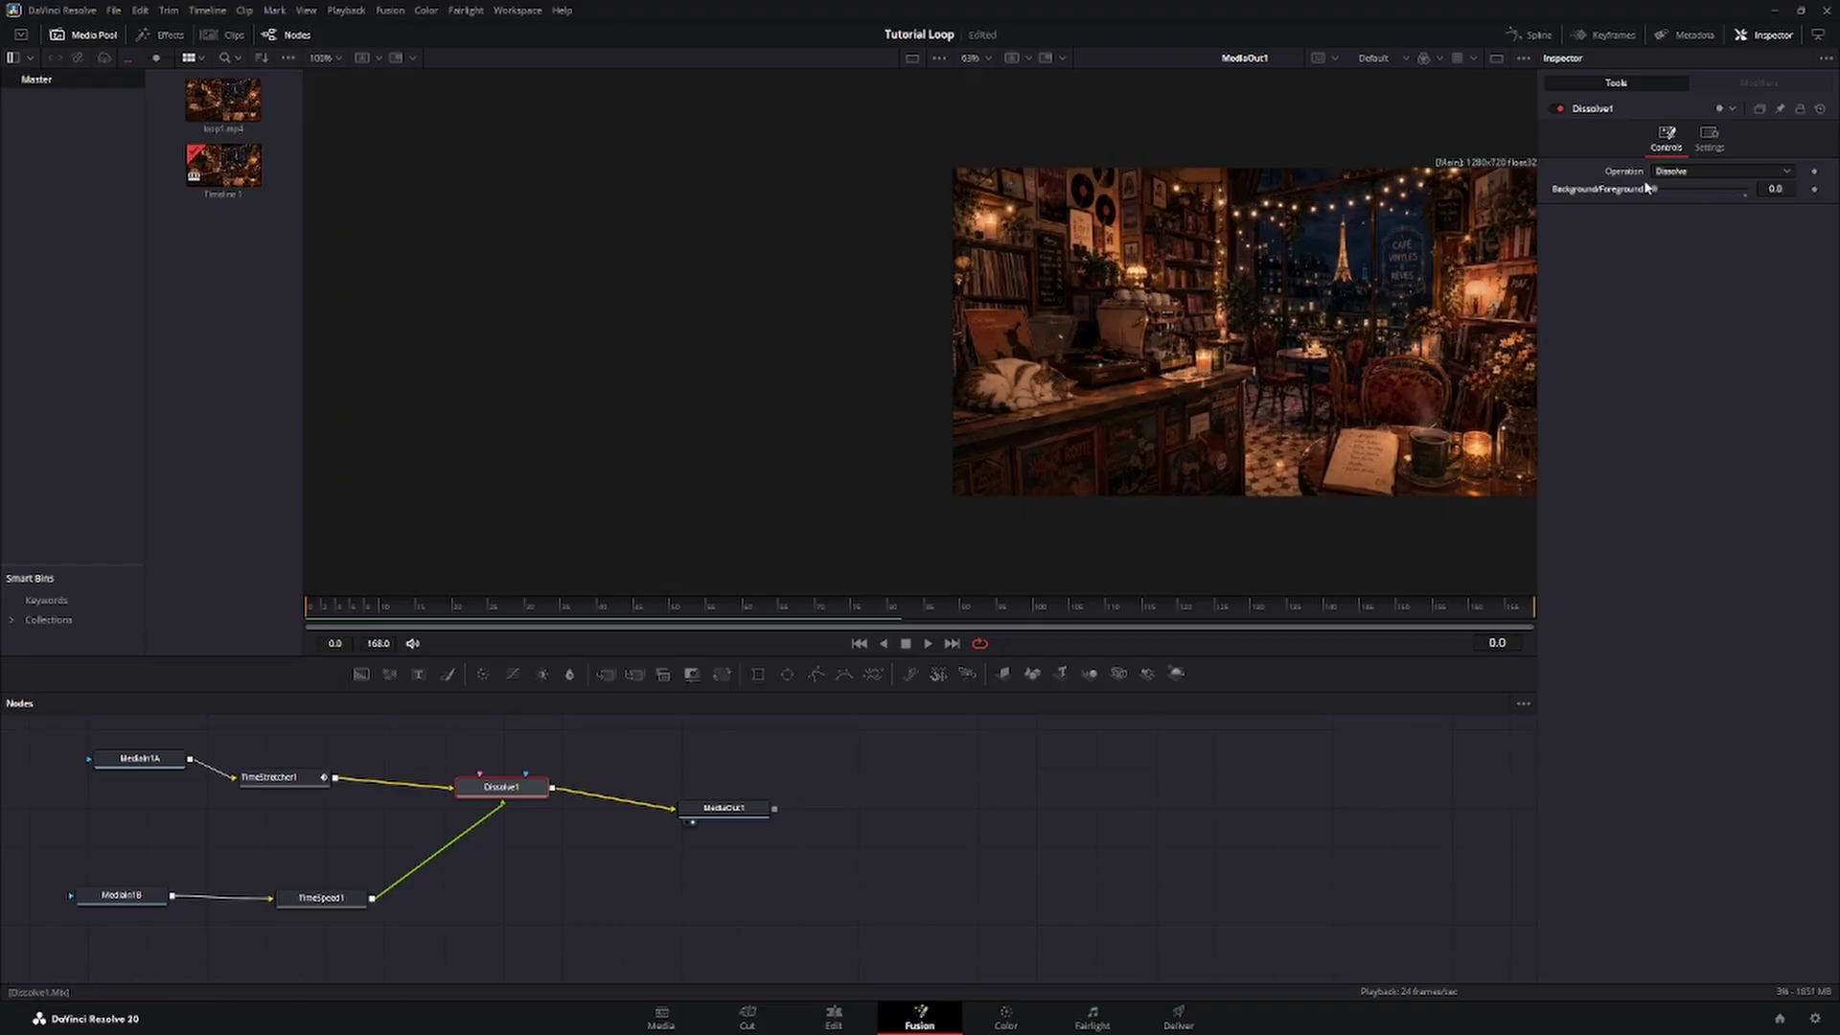
pyautogui.click(1815, 190)
pyautogui.moveTo(307, 610); pyautogui.dragTo(1558, 616)
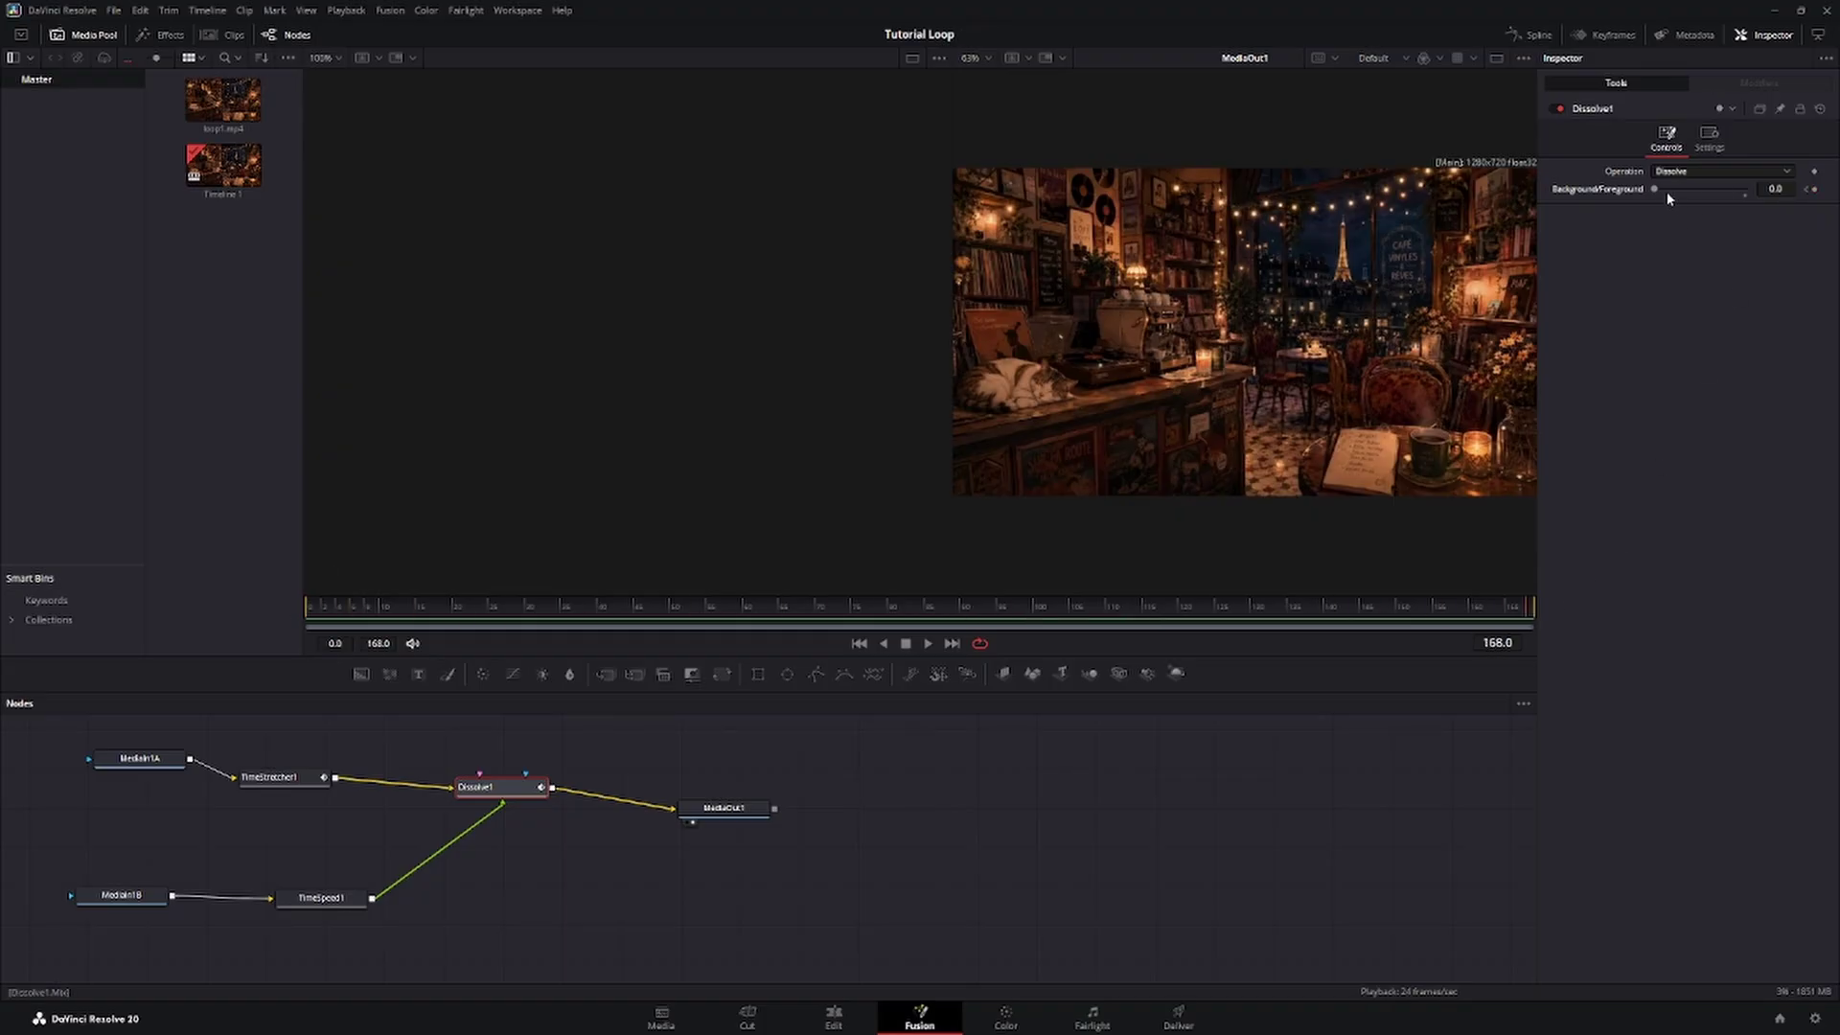
pyautogui.moveTo(1769, 190); pyautogui.dragTo(1826, 189)
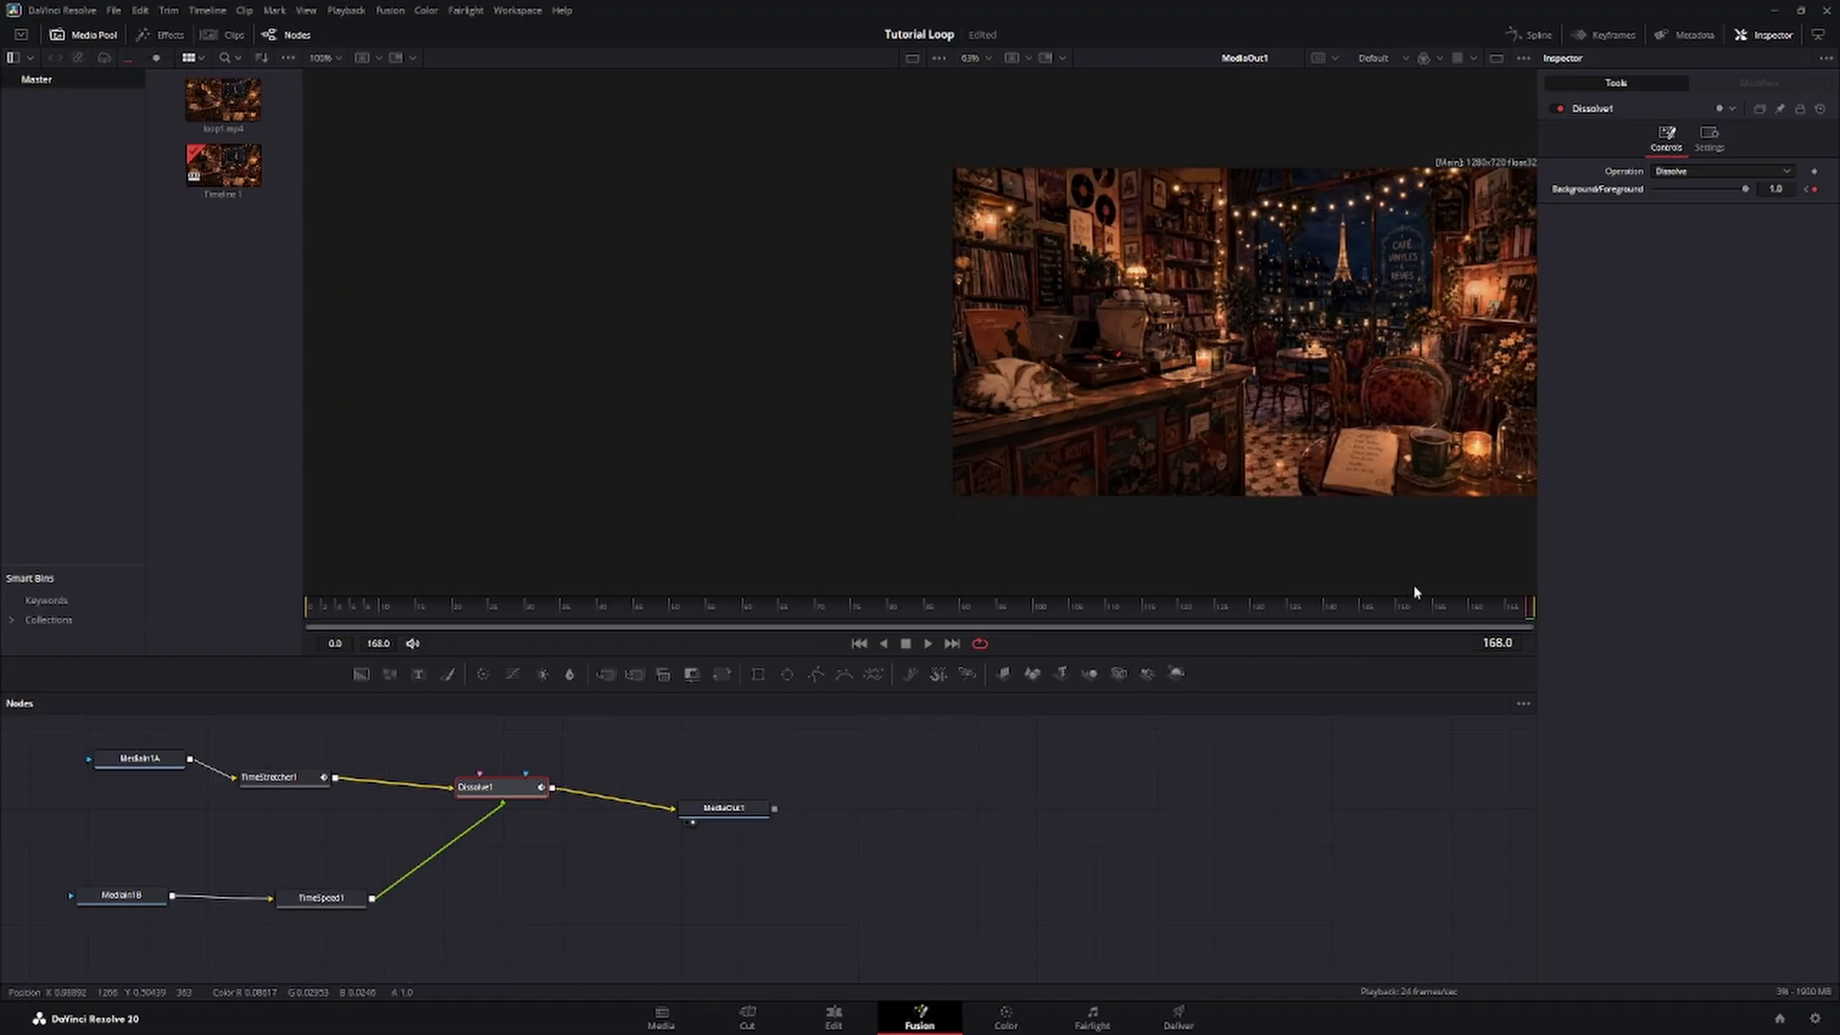
# Play the composition from frame 0 and scrub from the last frame back to the start to check the dissolve.
pyautogui.moveTo(1485, 608); pyautogui.dragTo(282, 617)
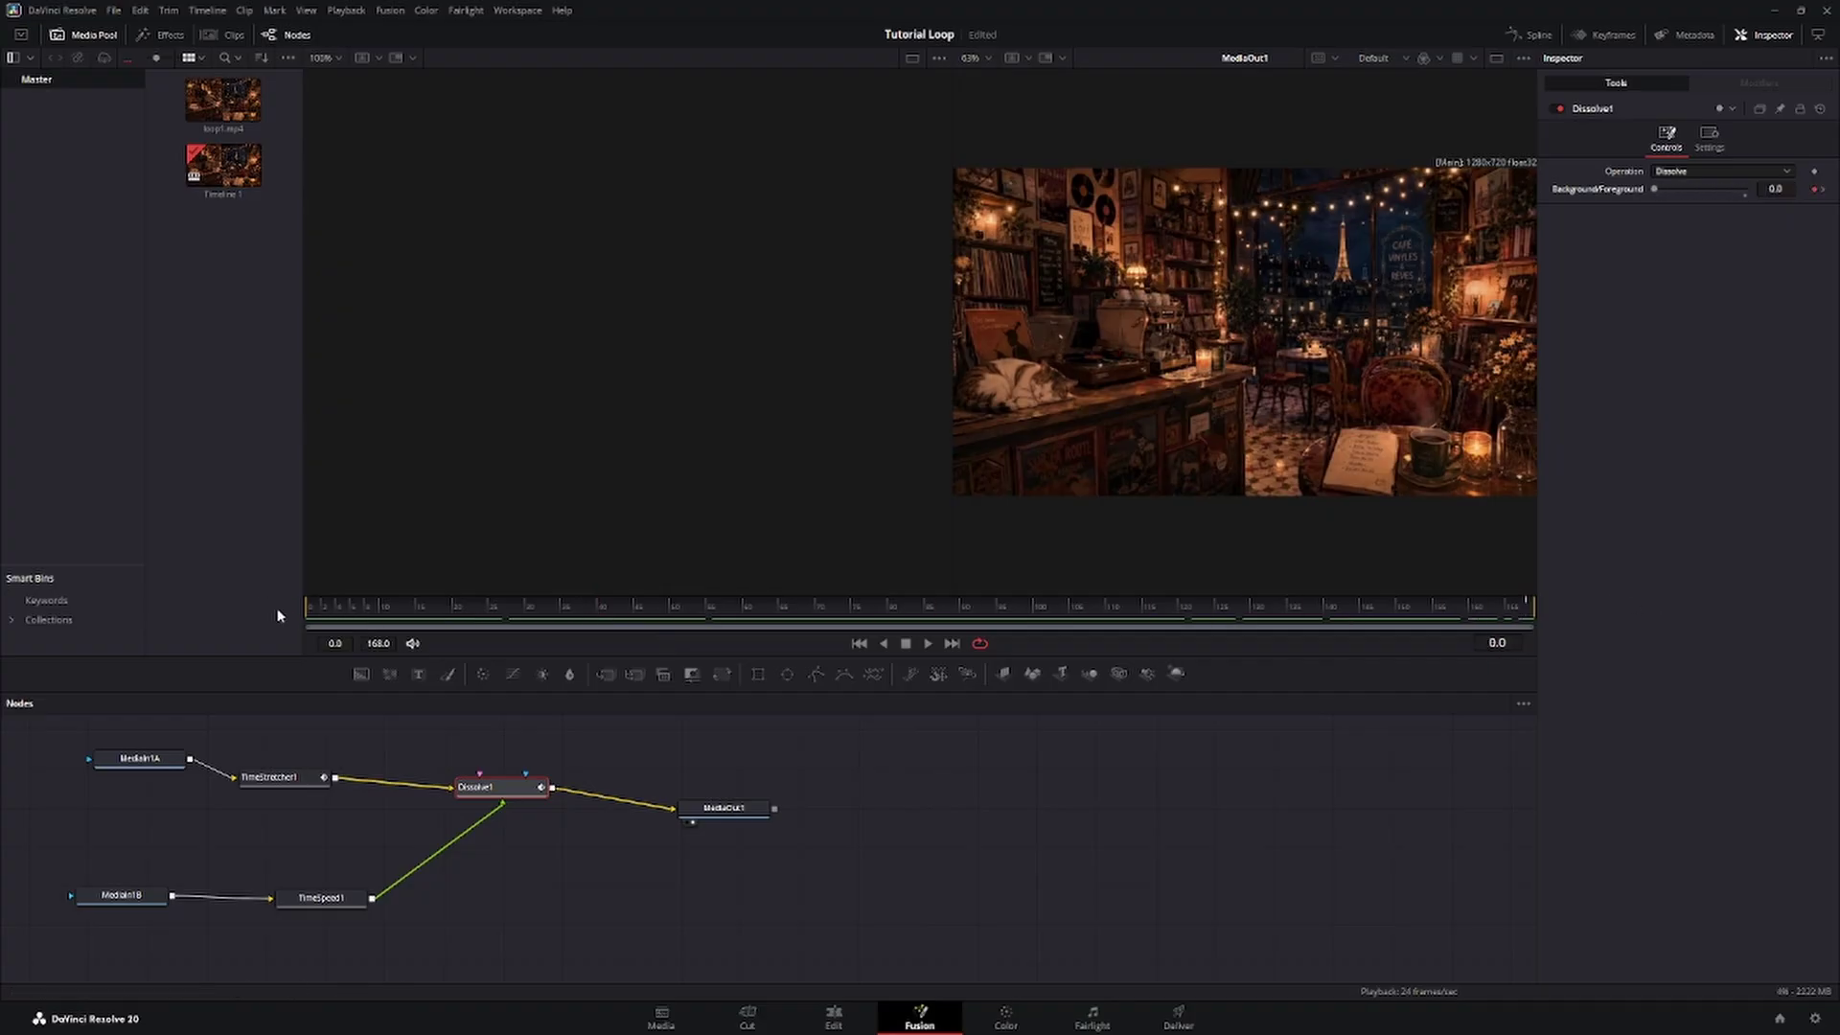
pyautogui.press('space')
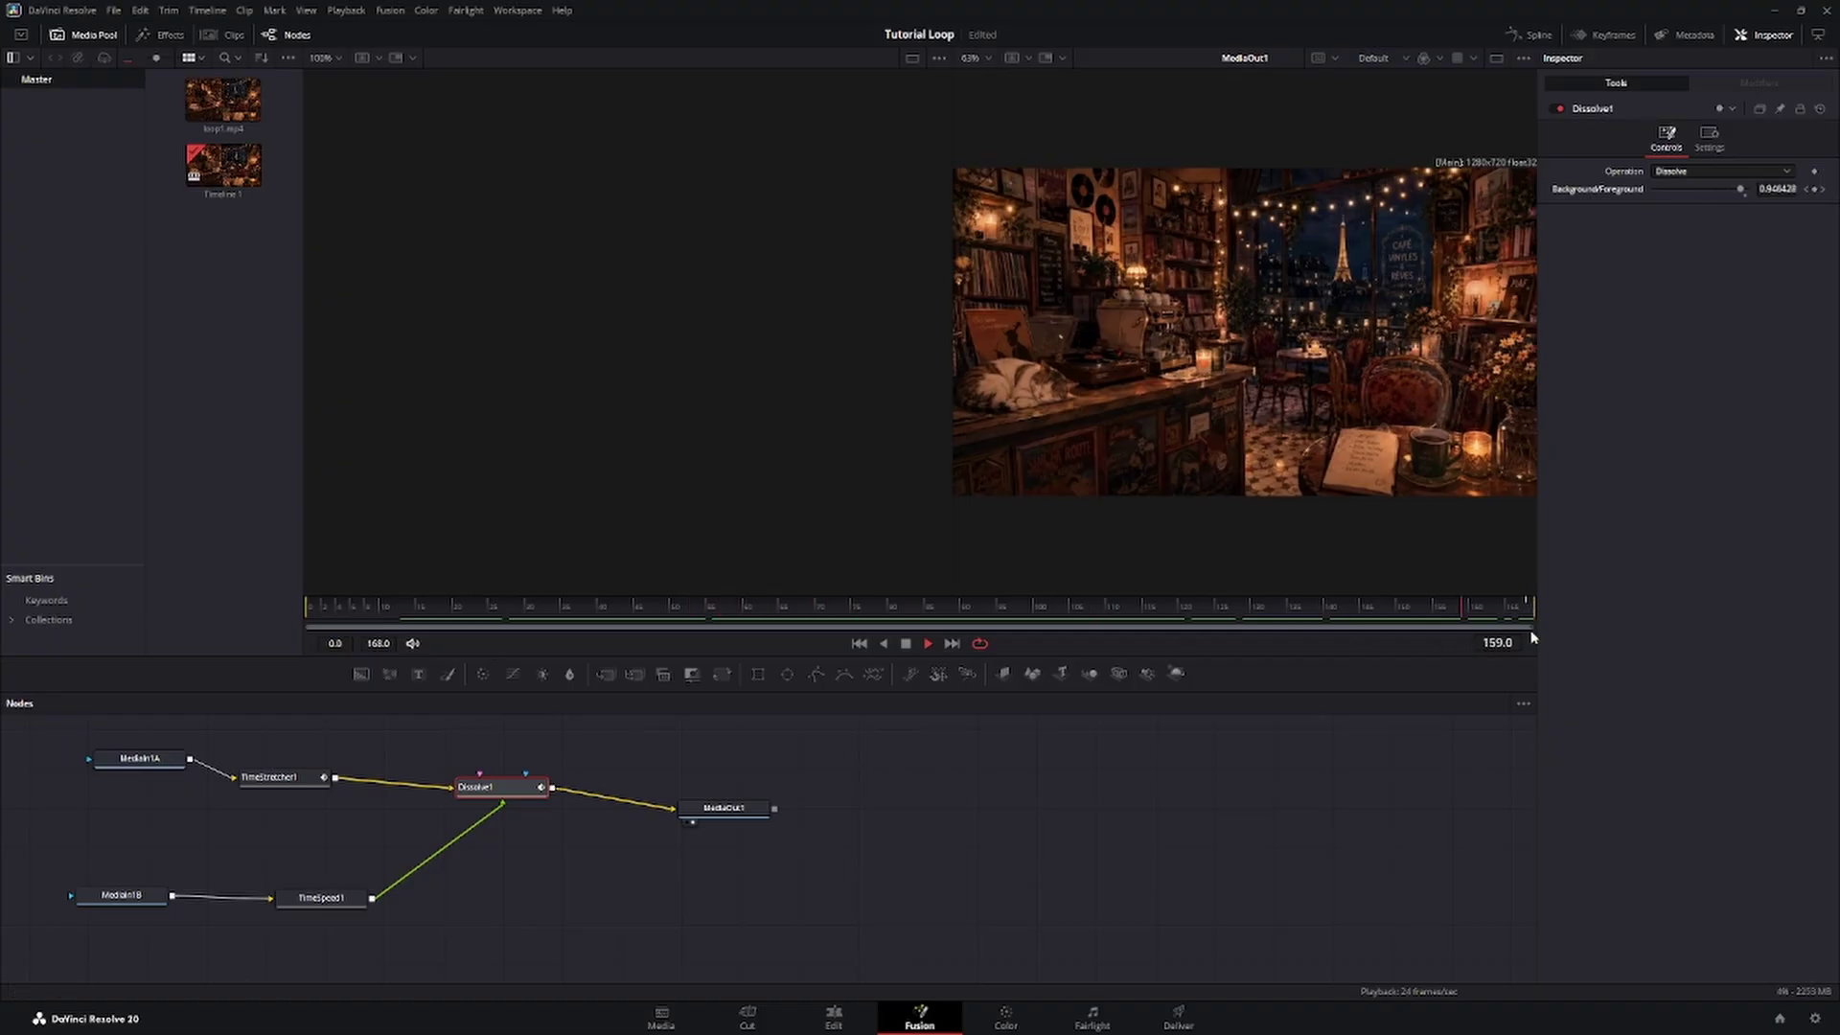
pyautogui.press('space')
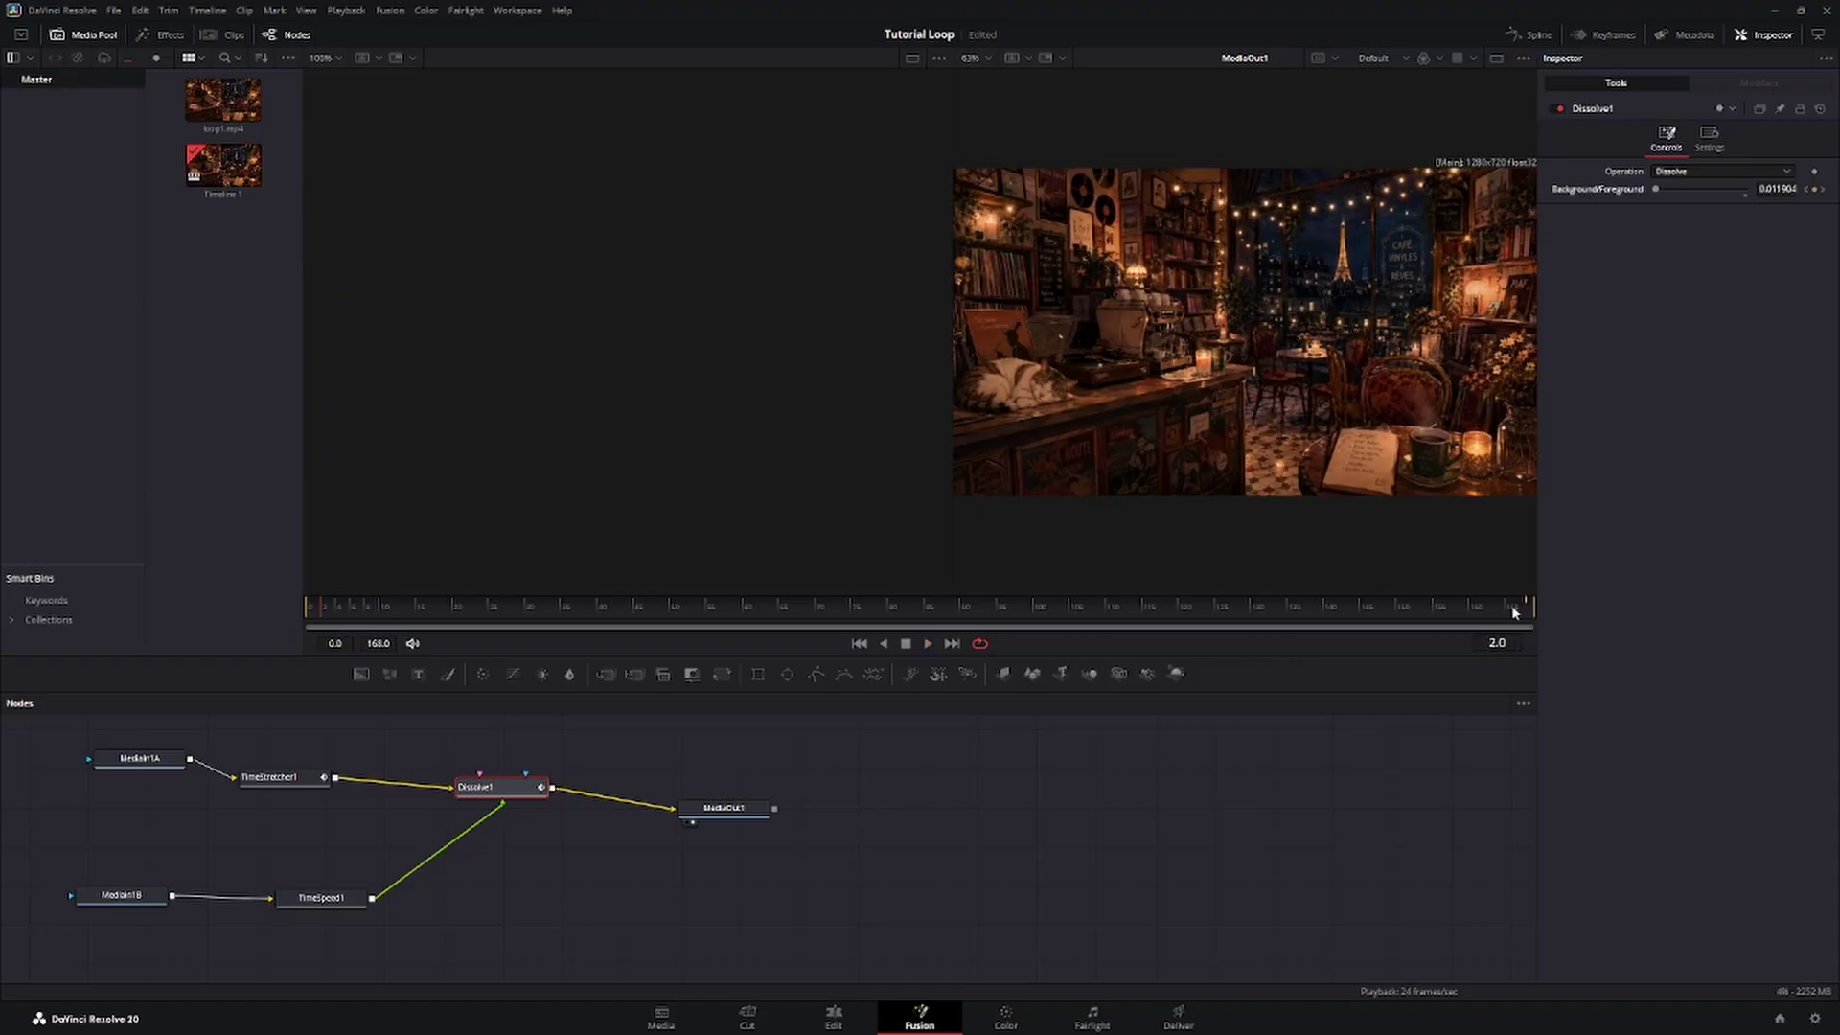
pyautogui.click(1533, 607)
pyautogui.moveTo(1540, 607); pyautogui.dragTo(3, 640)
# Remove the existing Source Time keyframe from TimeStretcher1 near the middle of the clip and return to frame 0.
pyautogui.click(298, 786)
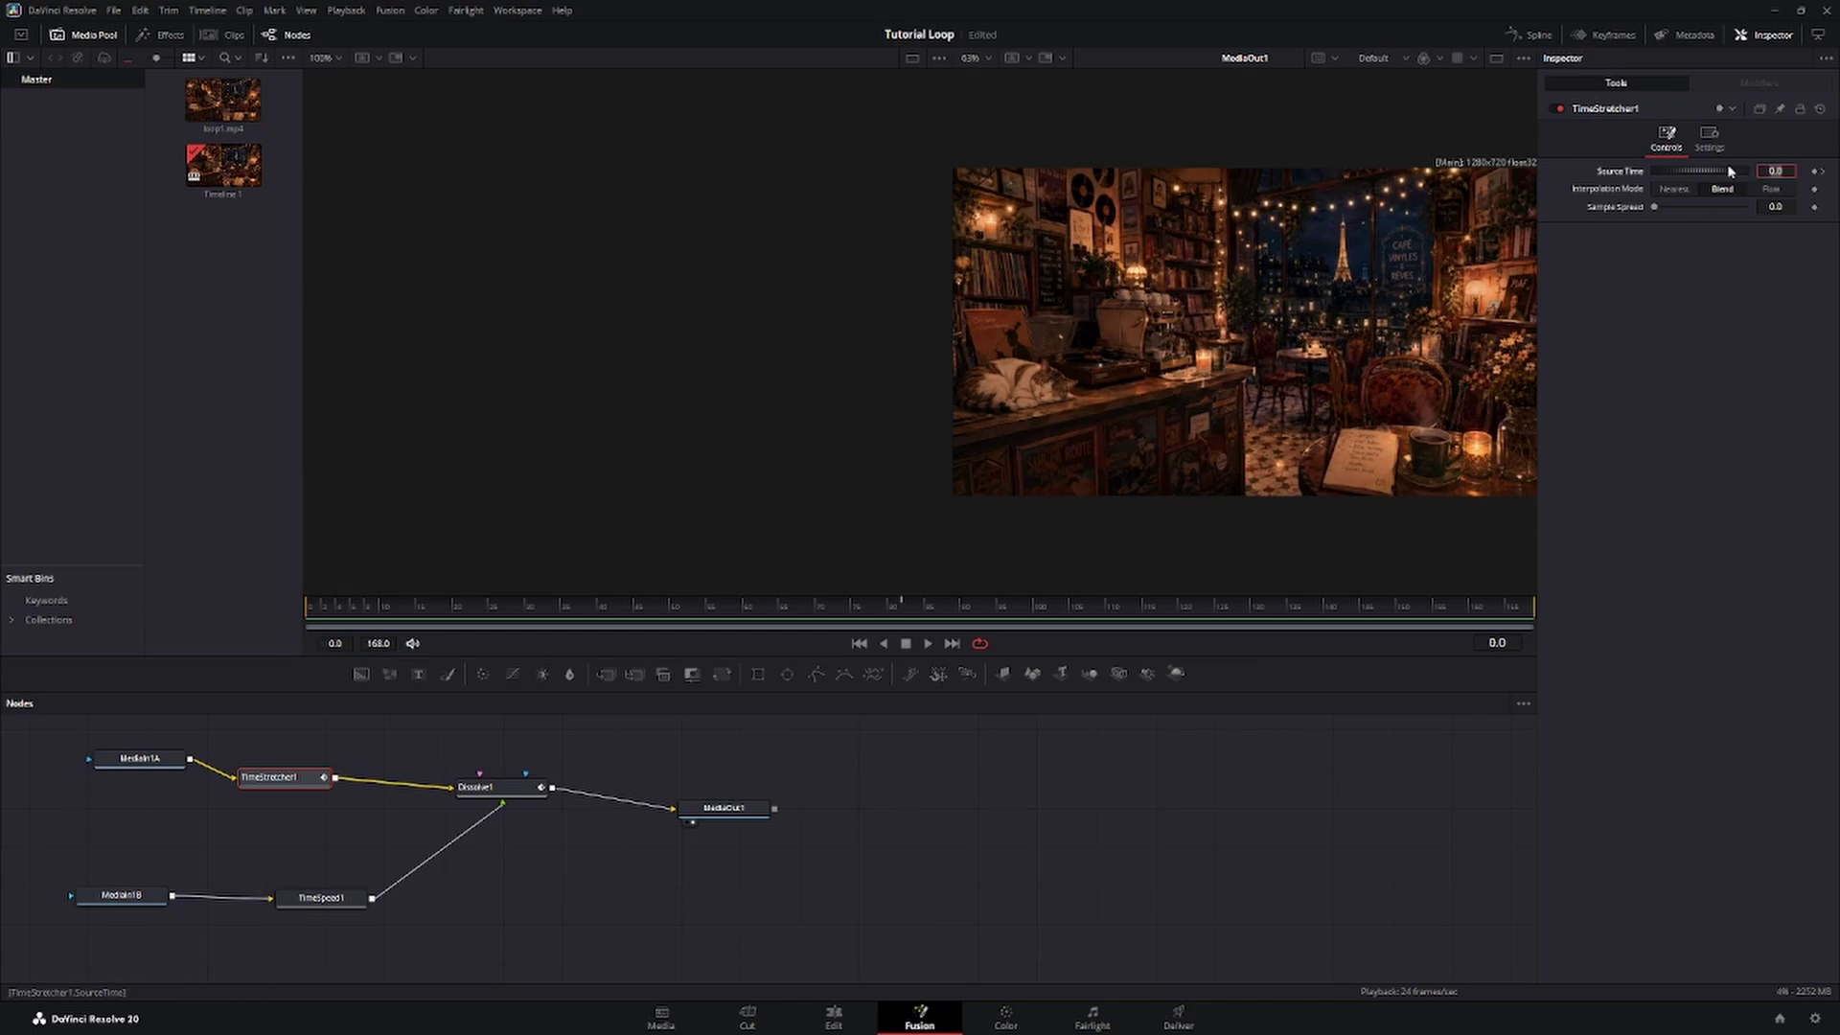
pyautogui.click(898, 605)
pyautogui.click(1816, 172)
pyautogui.moveTo(928, 610); pyautogui.dragTo(164, 628)
# Set the Source Time of TimeStretcher1 to 72.
pyautogui.moveTo(1788, 171); pyautogui.dragTo(1789, 171)
pyautogui.click(1788, 172)
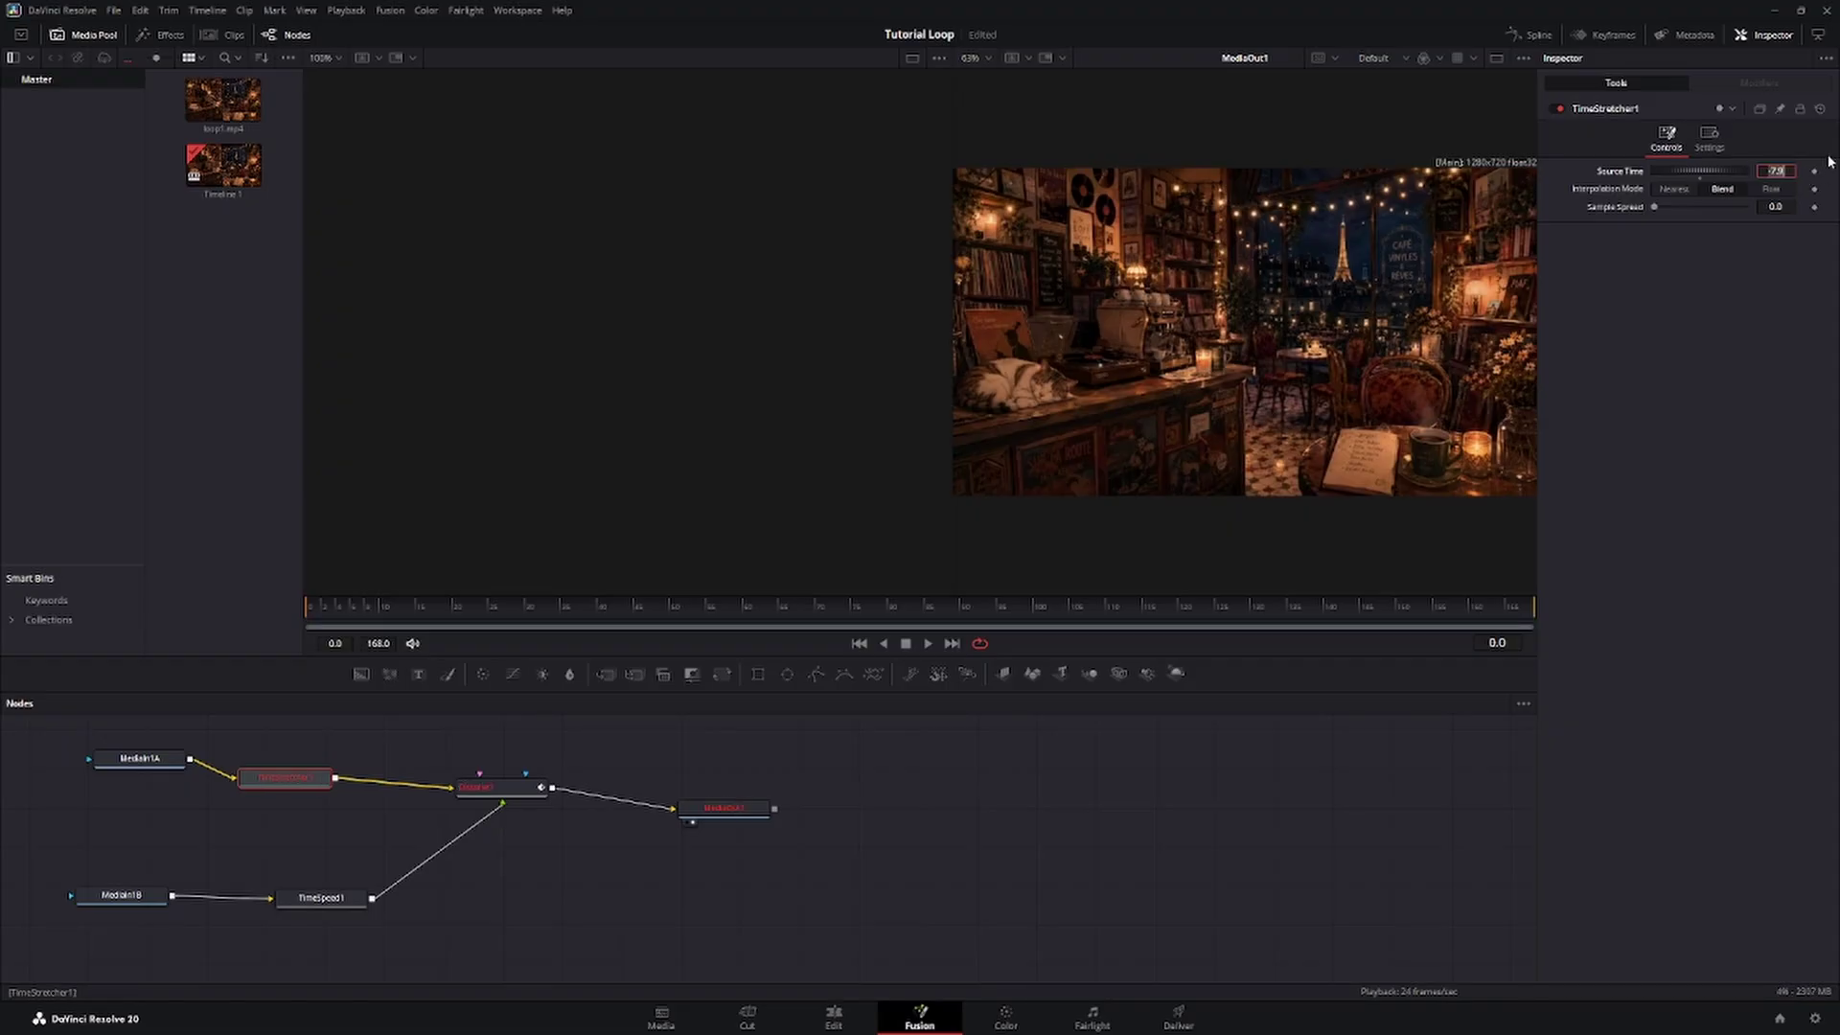
pyautogui.press('BackSpace')
pyautogui.press('Return')
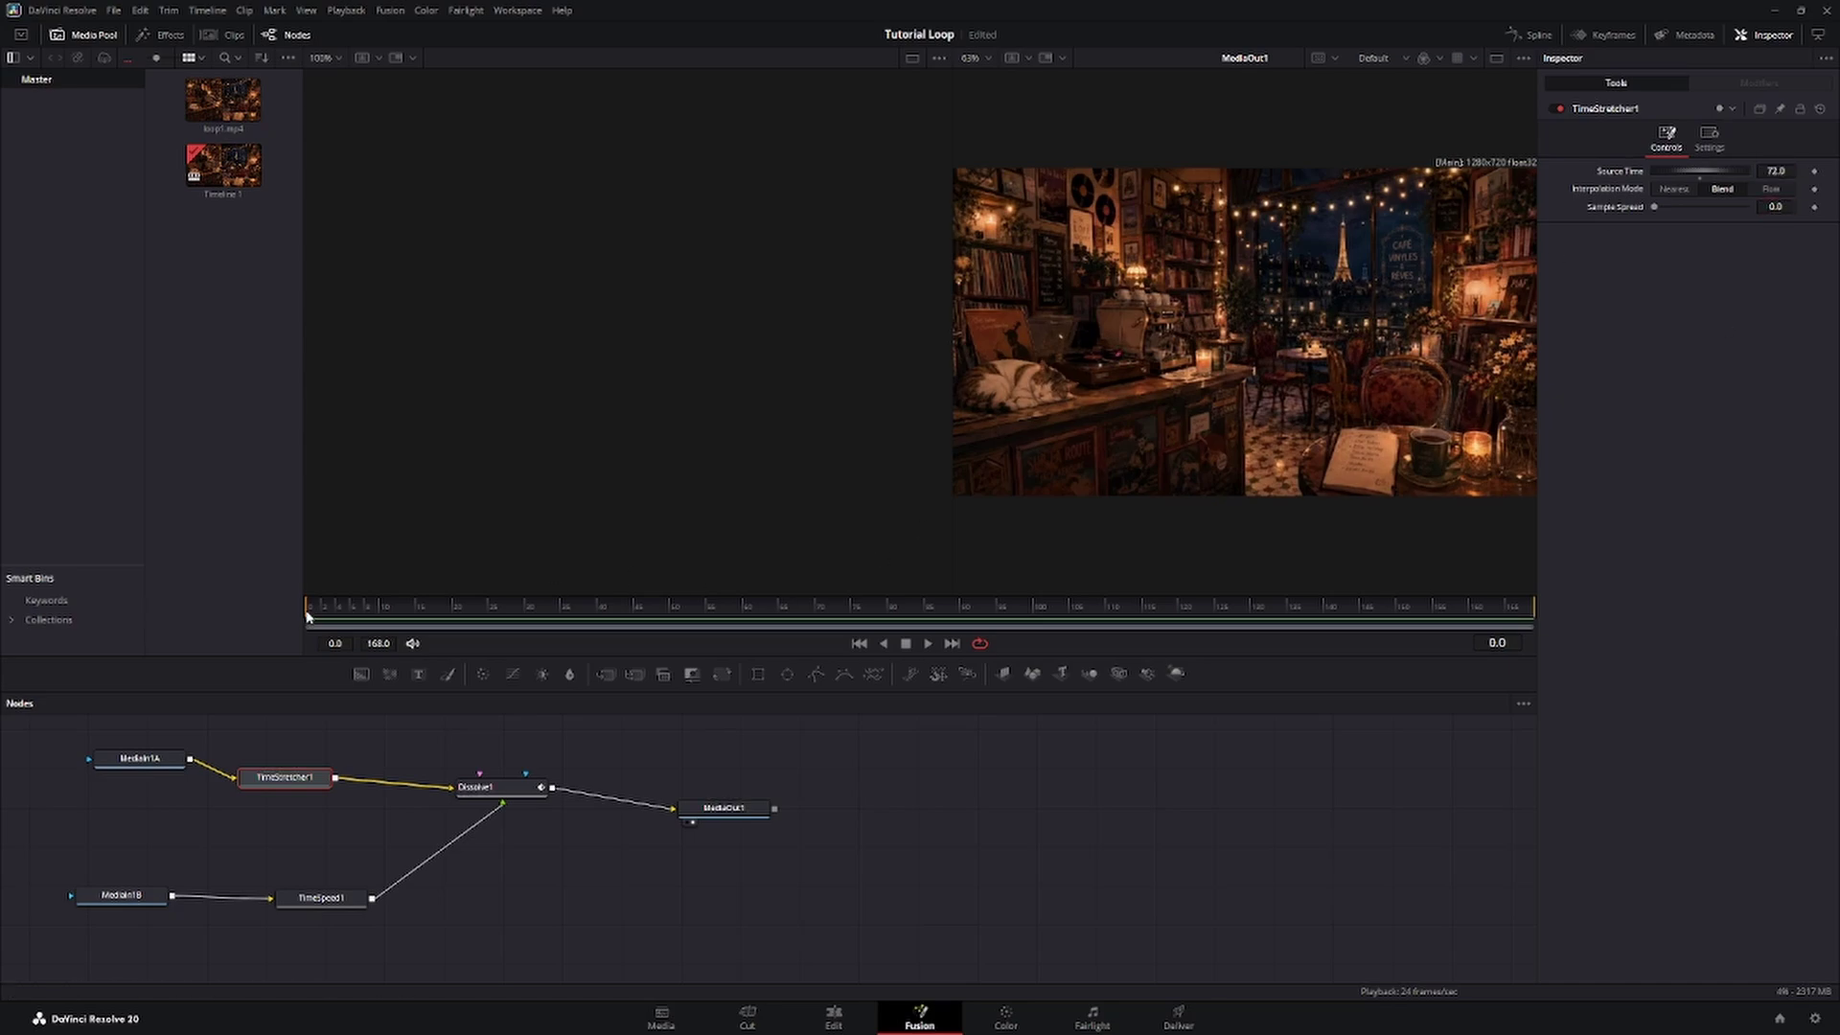
# Set the Source Time of TimeStretcher1 to 168 and keyframe it at frame 168.
pyautogui.moveTo(352, 613); pyautogui.dragTo(1584, 611)
pyautogui.click(1776, 170)
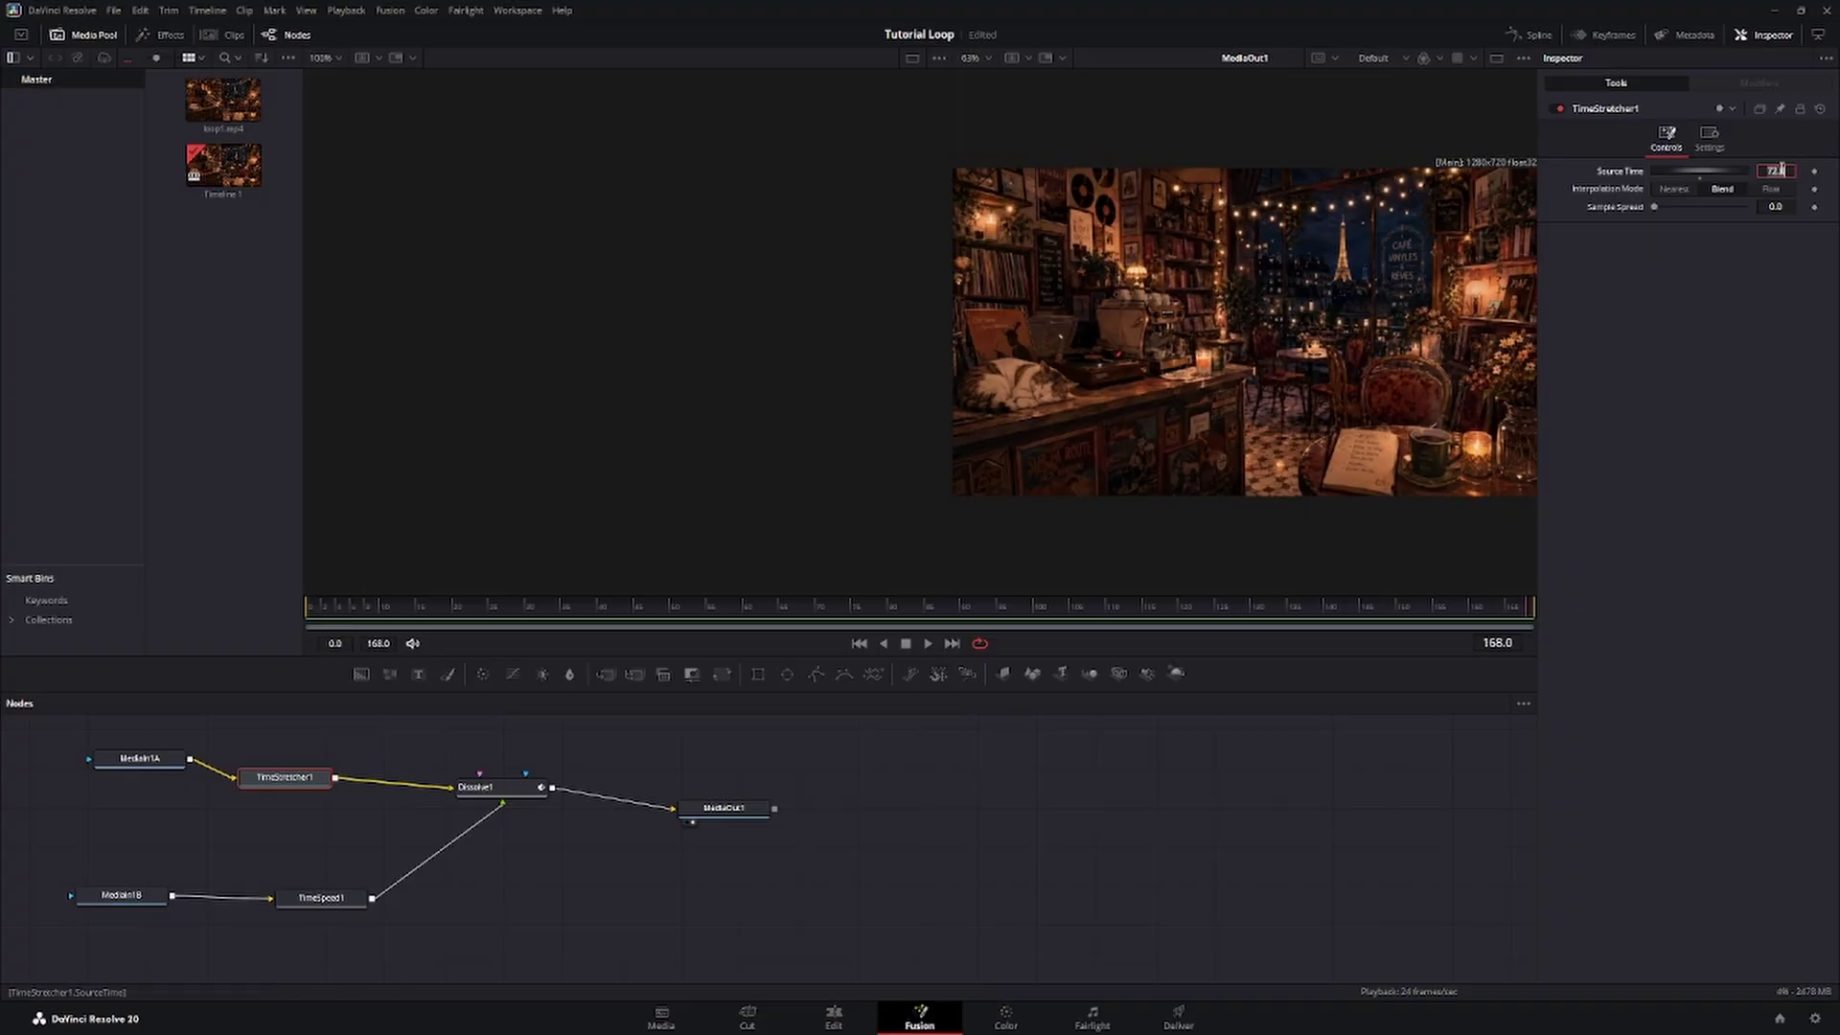
pyautogui.write('168')
pyautogui.press('Tab')
pyautogui.click(1707, 439)
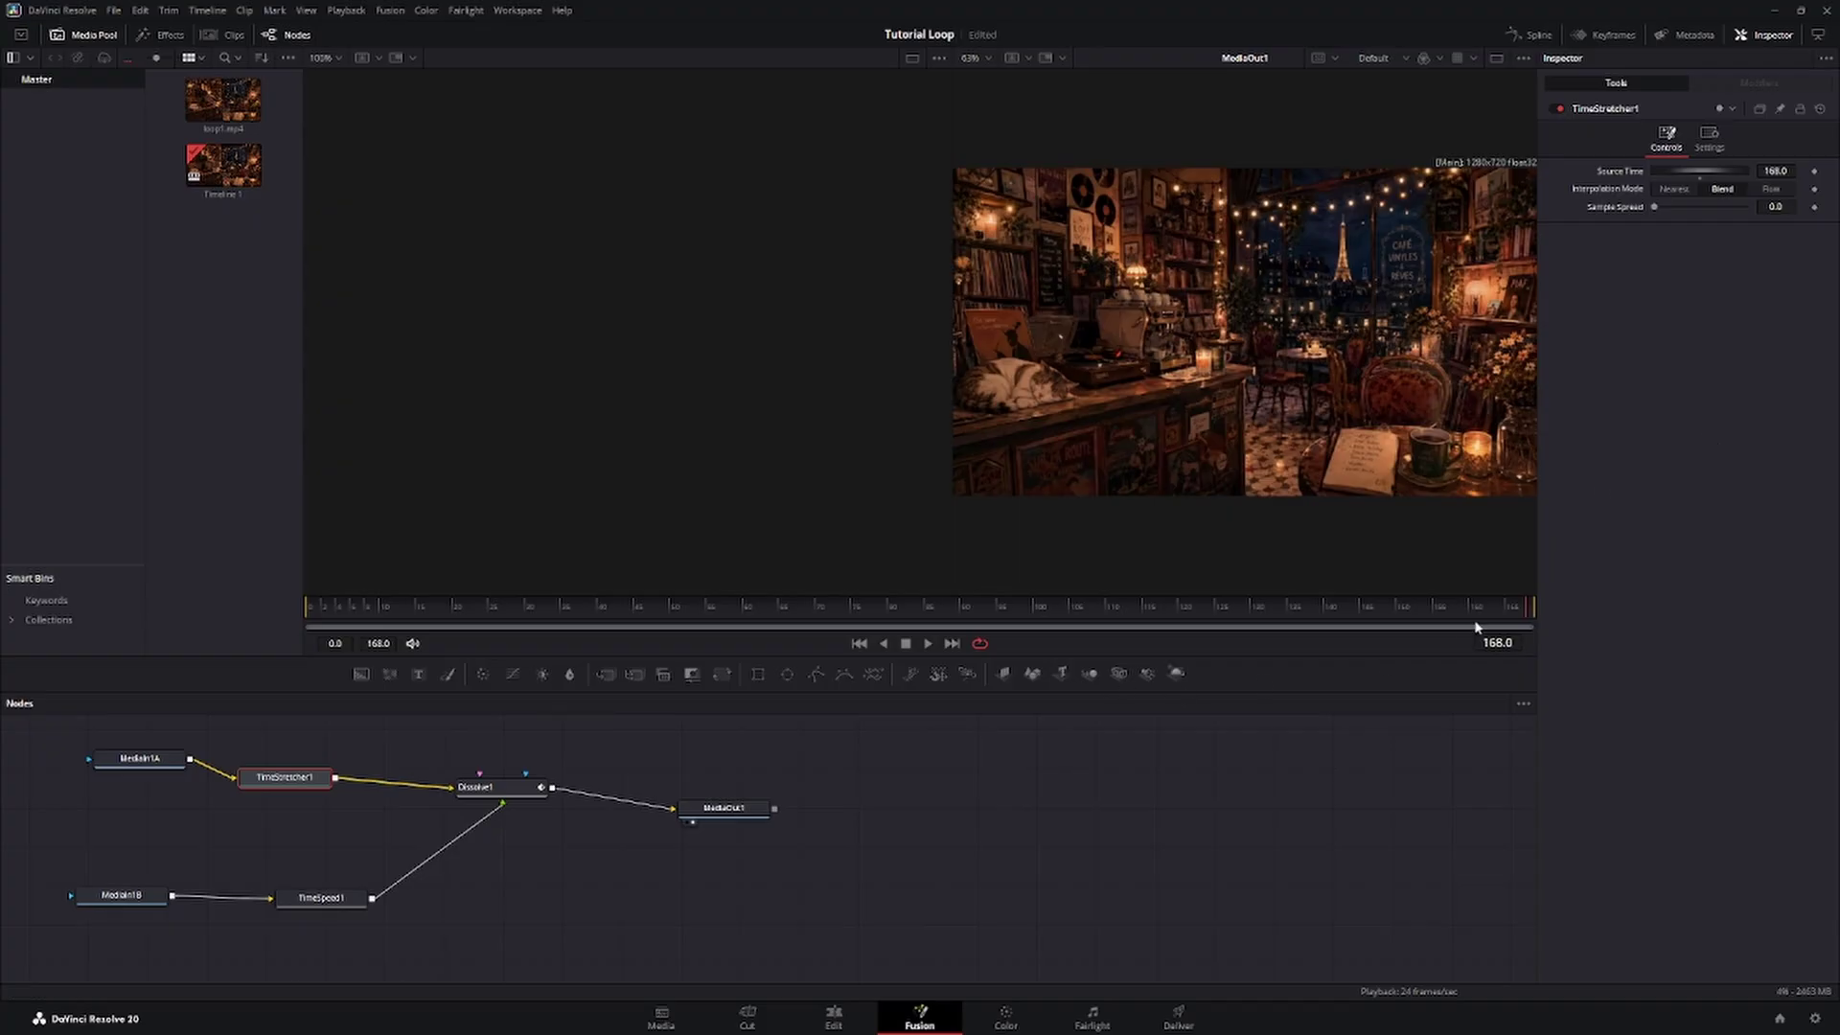
pyautogui.moveTo(1522, 611); pyautogui.dragTo(298, 620)
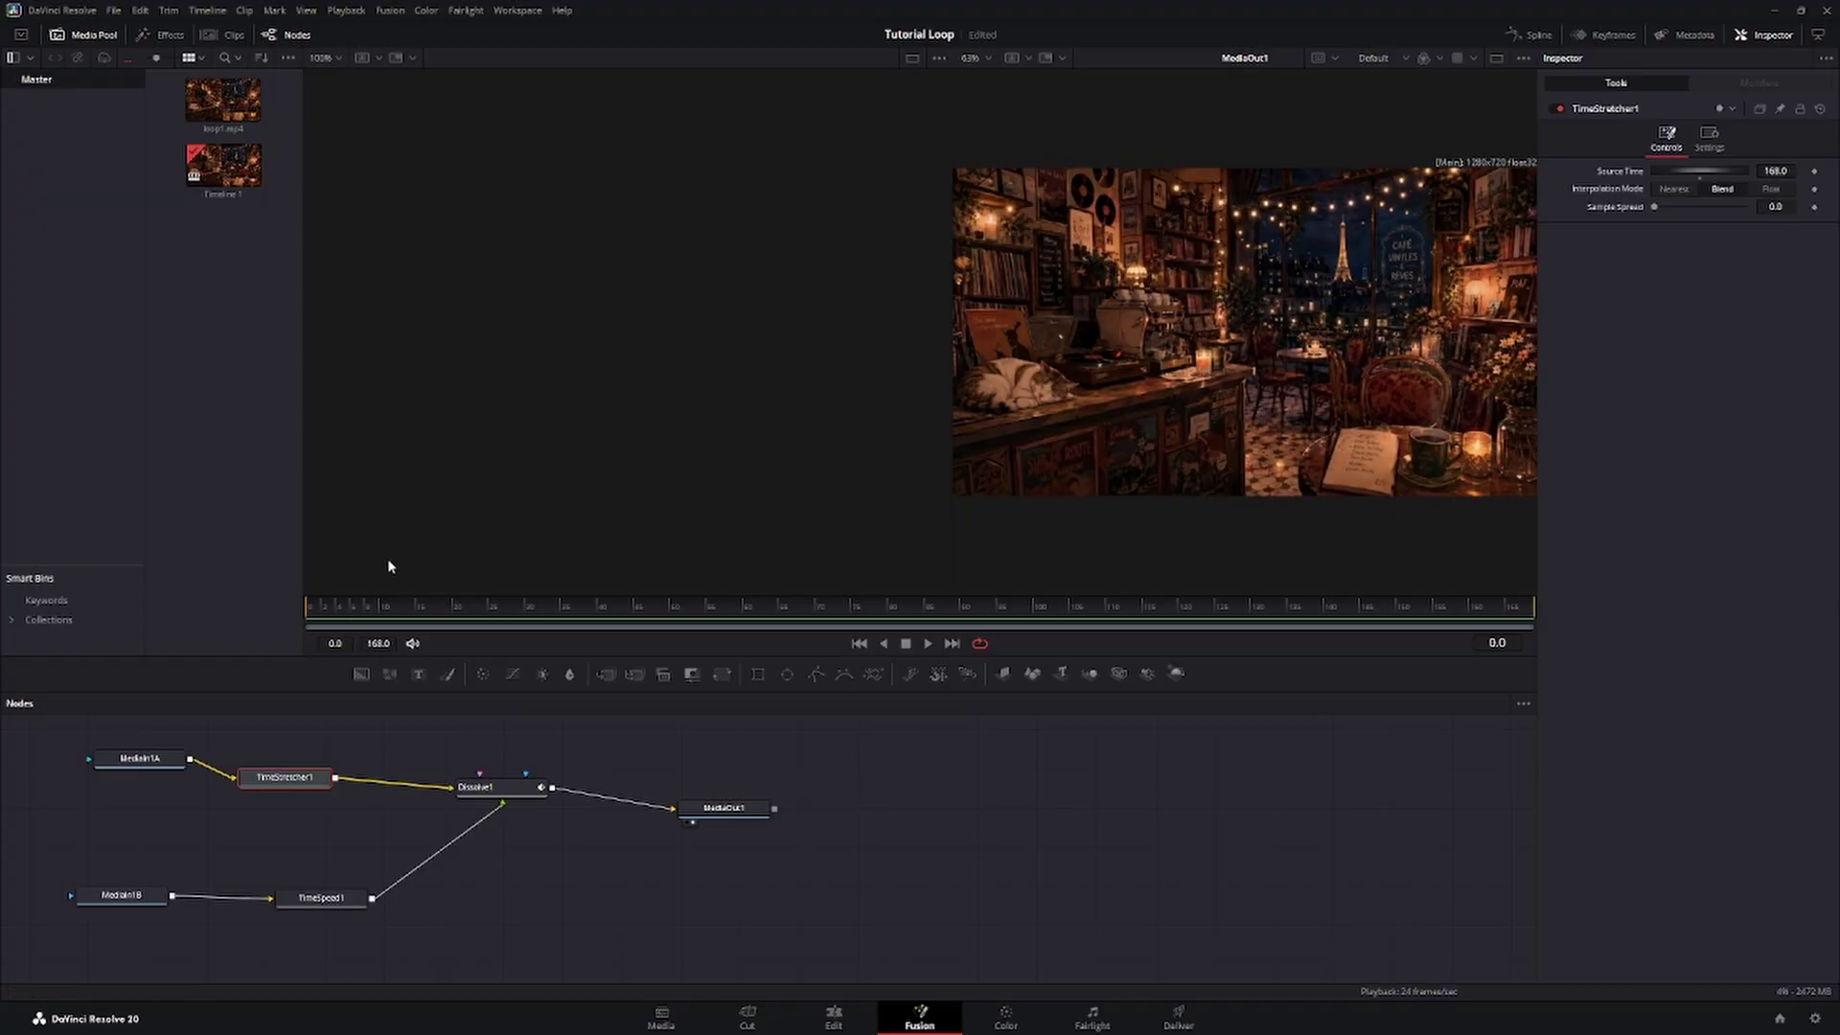
pyautogui.click(1526, 608)
pyautogui.click(1815, 172)
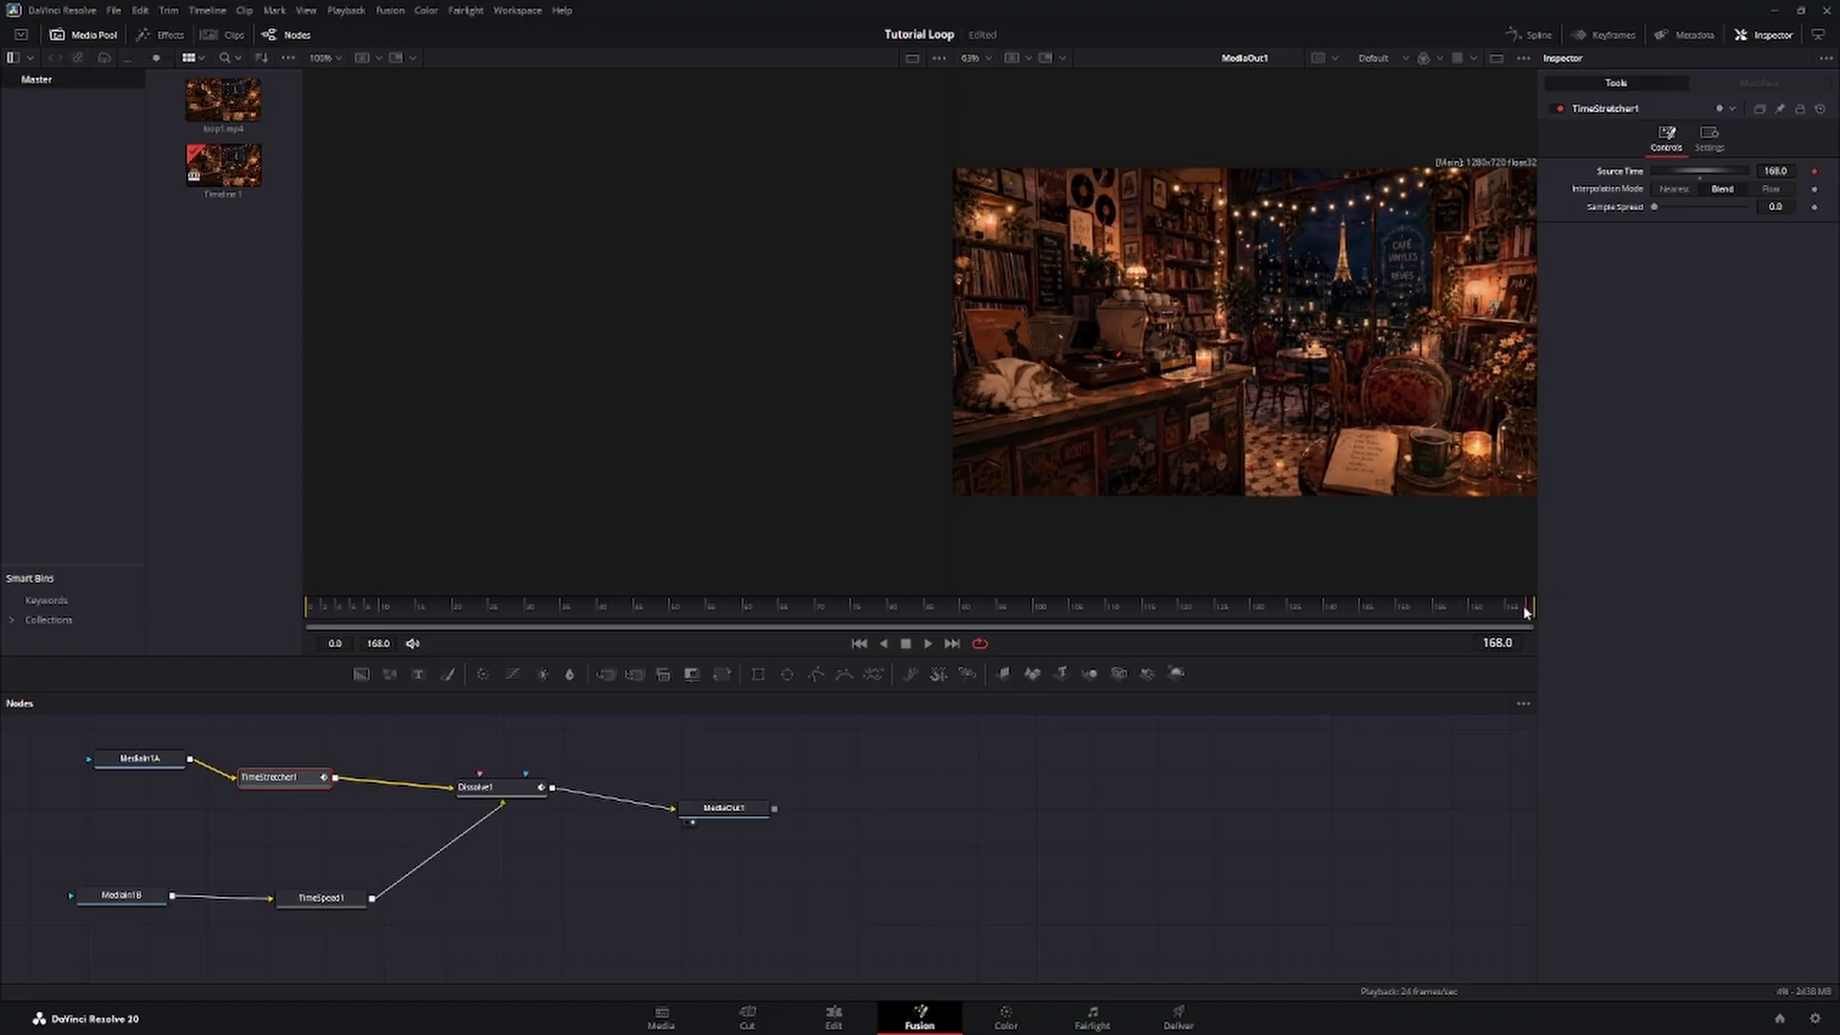
# Set the Source Time keyframe of TimeStretcher1 to 48 at frame 0.
pyautogui.click(372, 607)
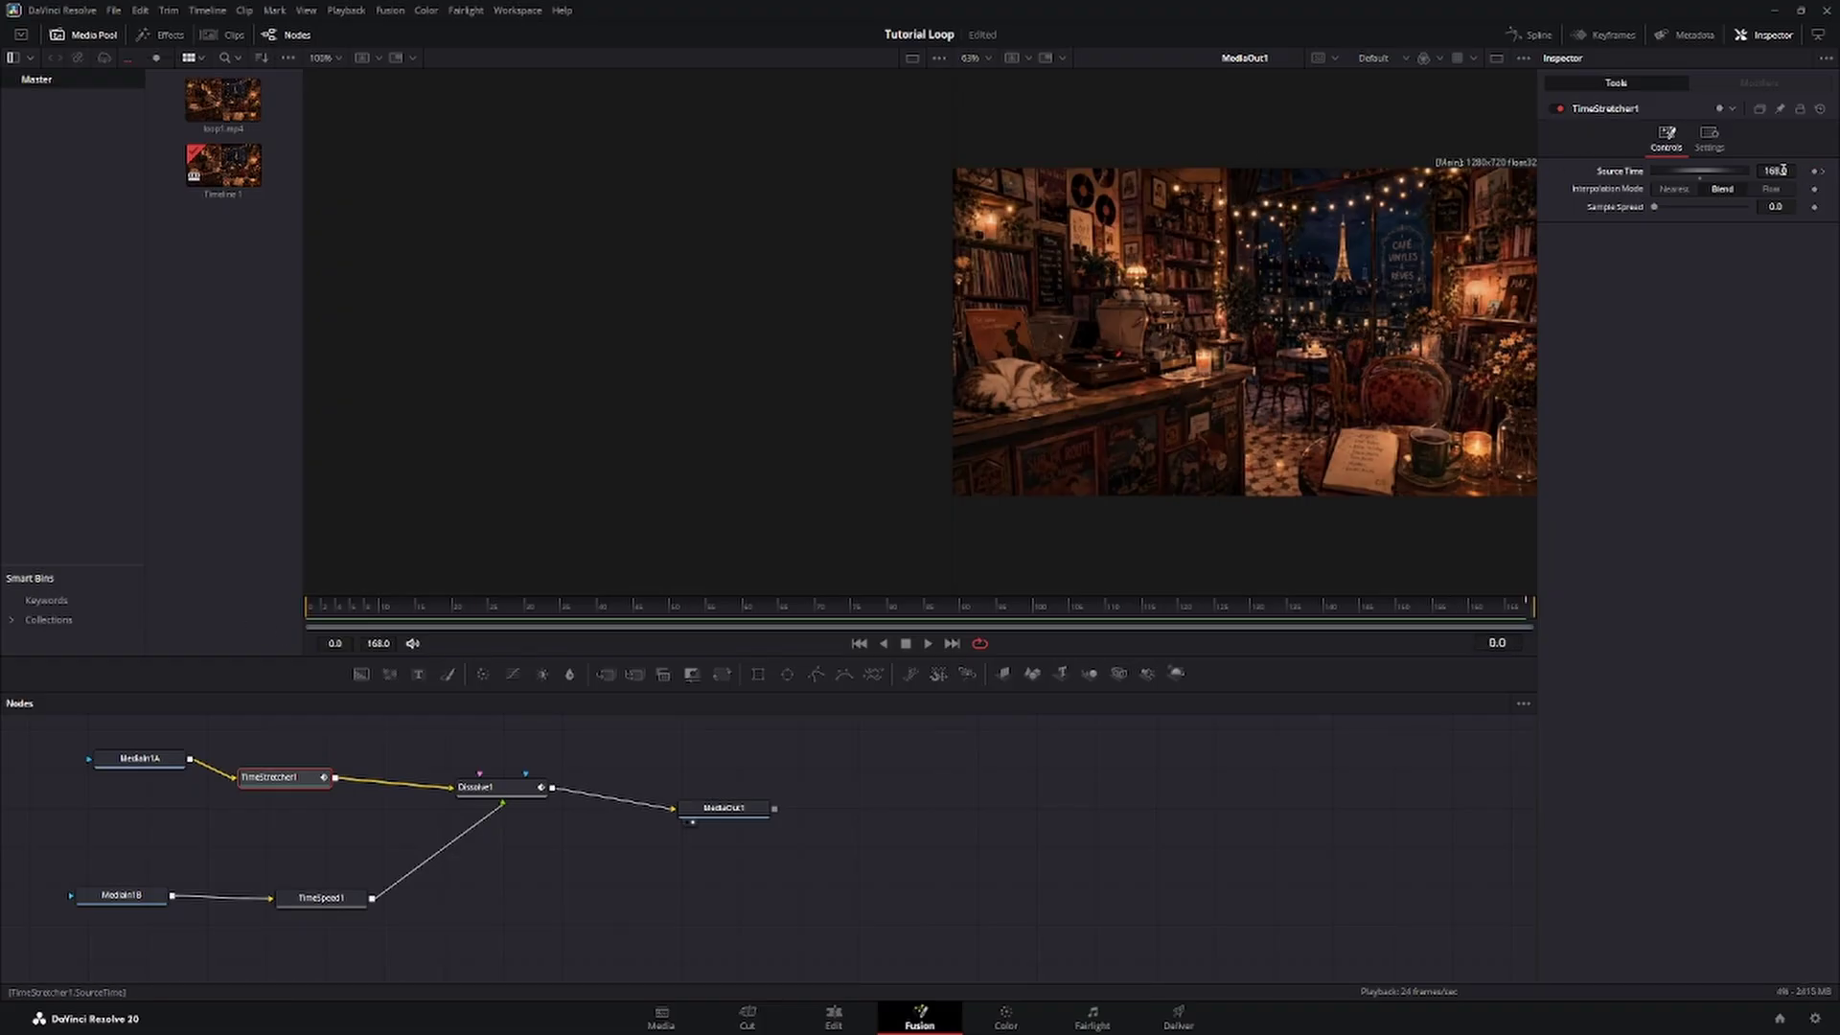
pyautogui.moveTo(1794, 171); pyautogui.dragTo(1768, 174)
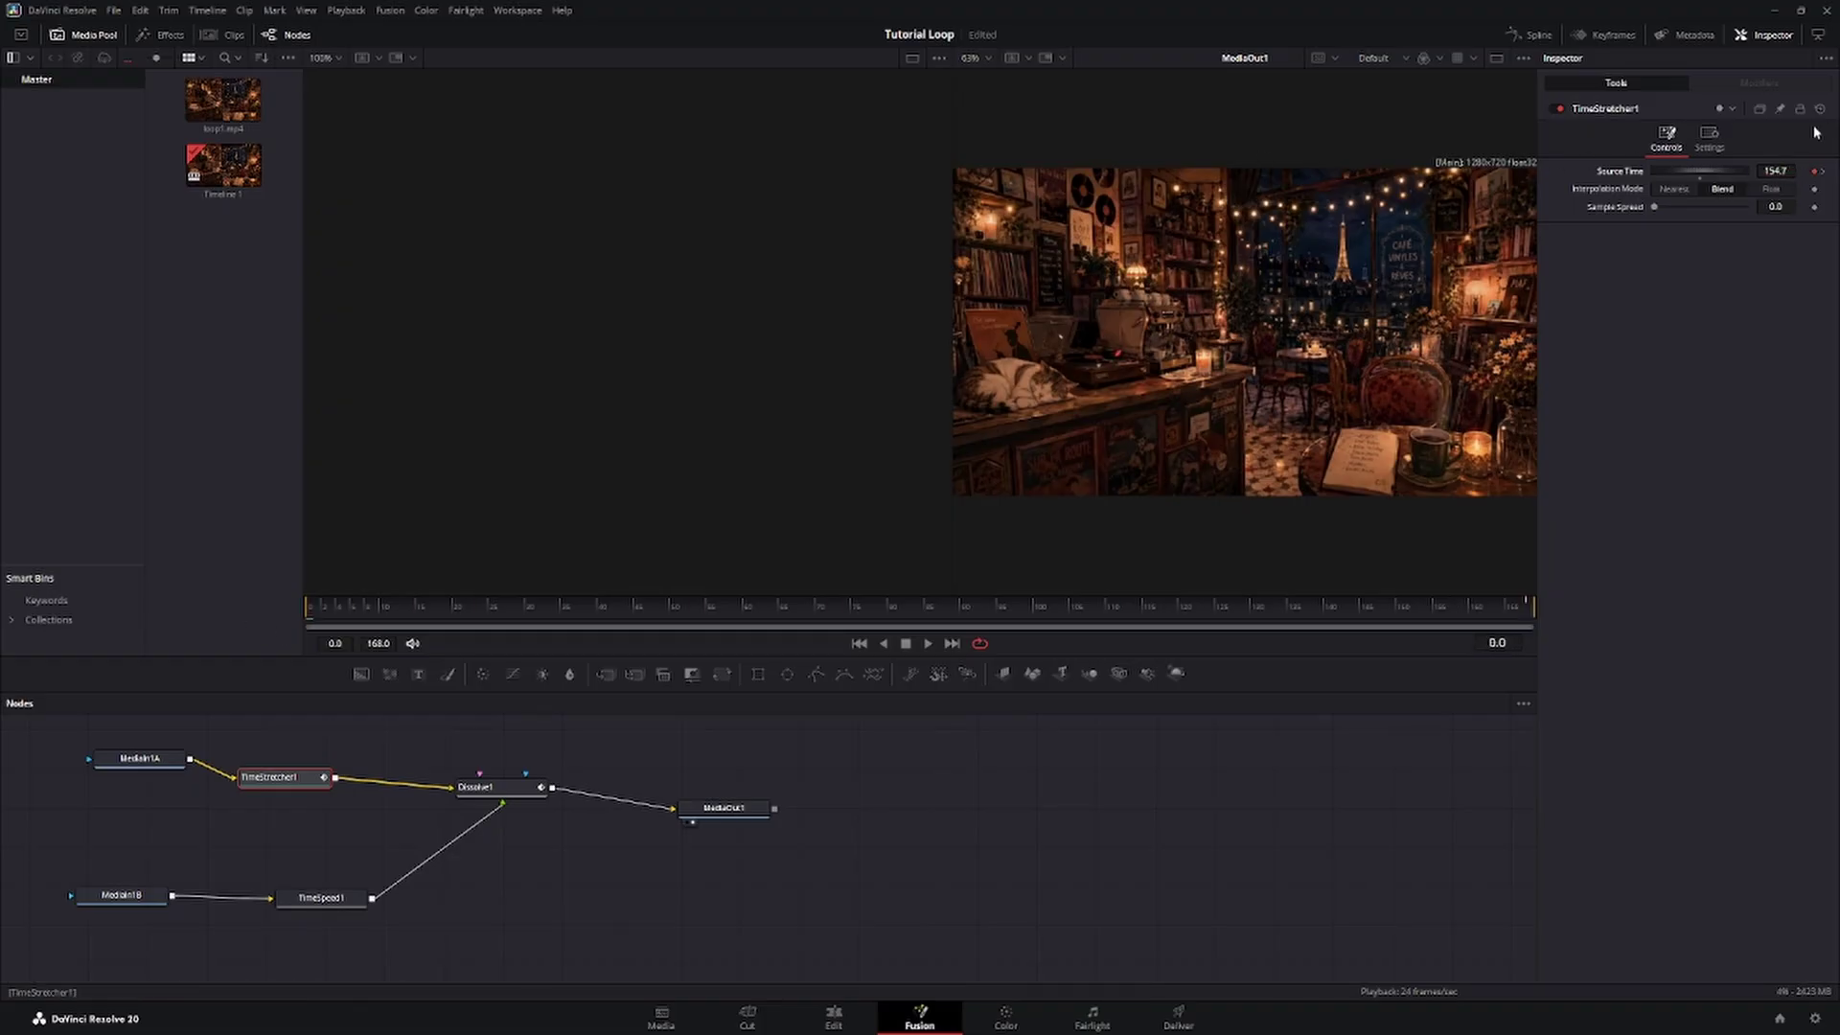
pyautogui.click(1776, 171)
pyautogui.write('48')
pyautogui.press('Return')
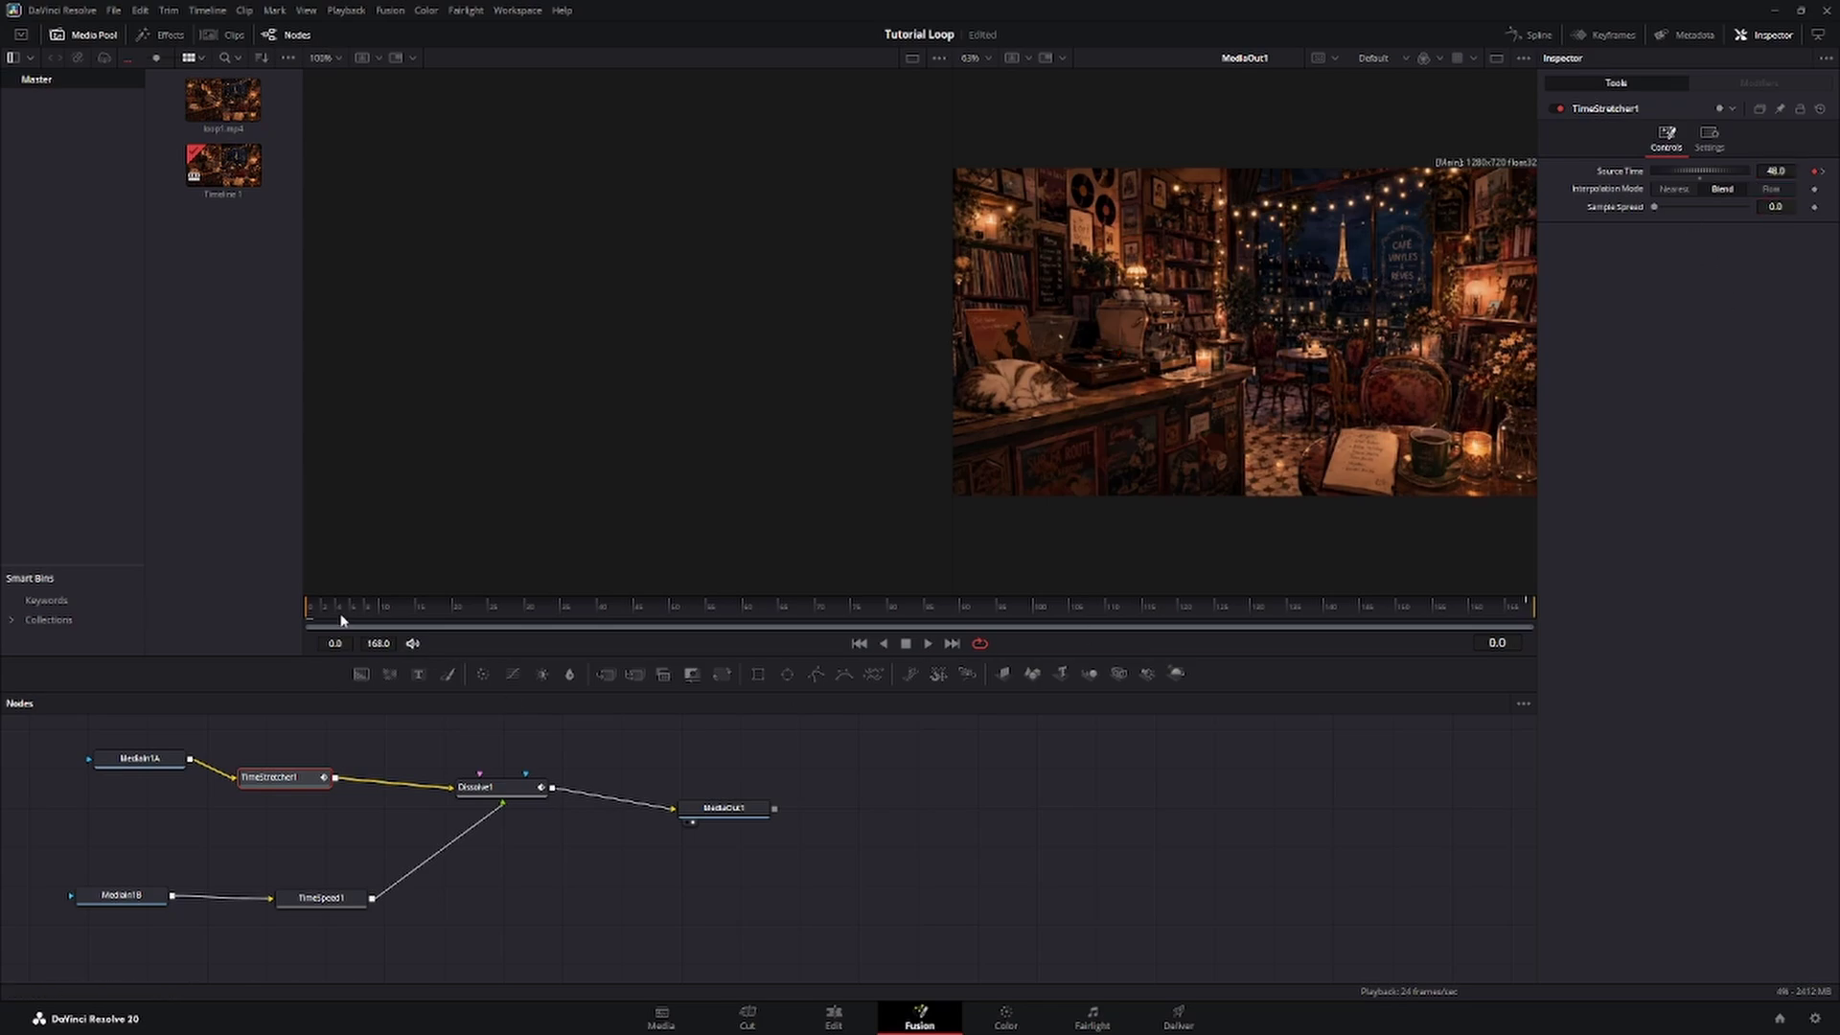
# Scrub through the clip between frames 0 and 168, play the loop back, and return to frame 0.
pyautogui.moveTo(342, 620); pyautogui.dragTo(306, 592)
pyautogui.moveTo(812, 611); pyautogui.dragTo(1557, 624)
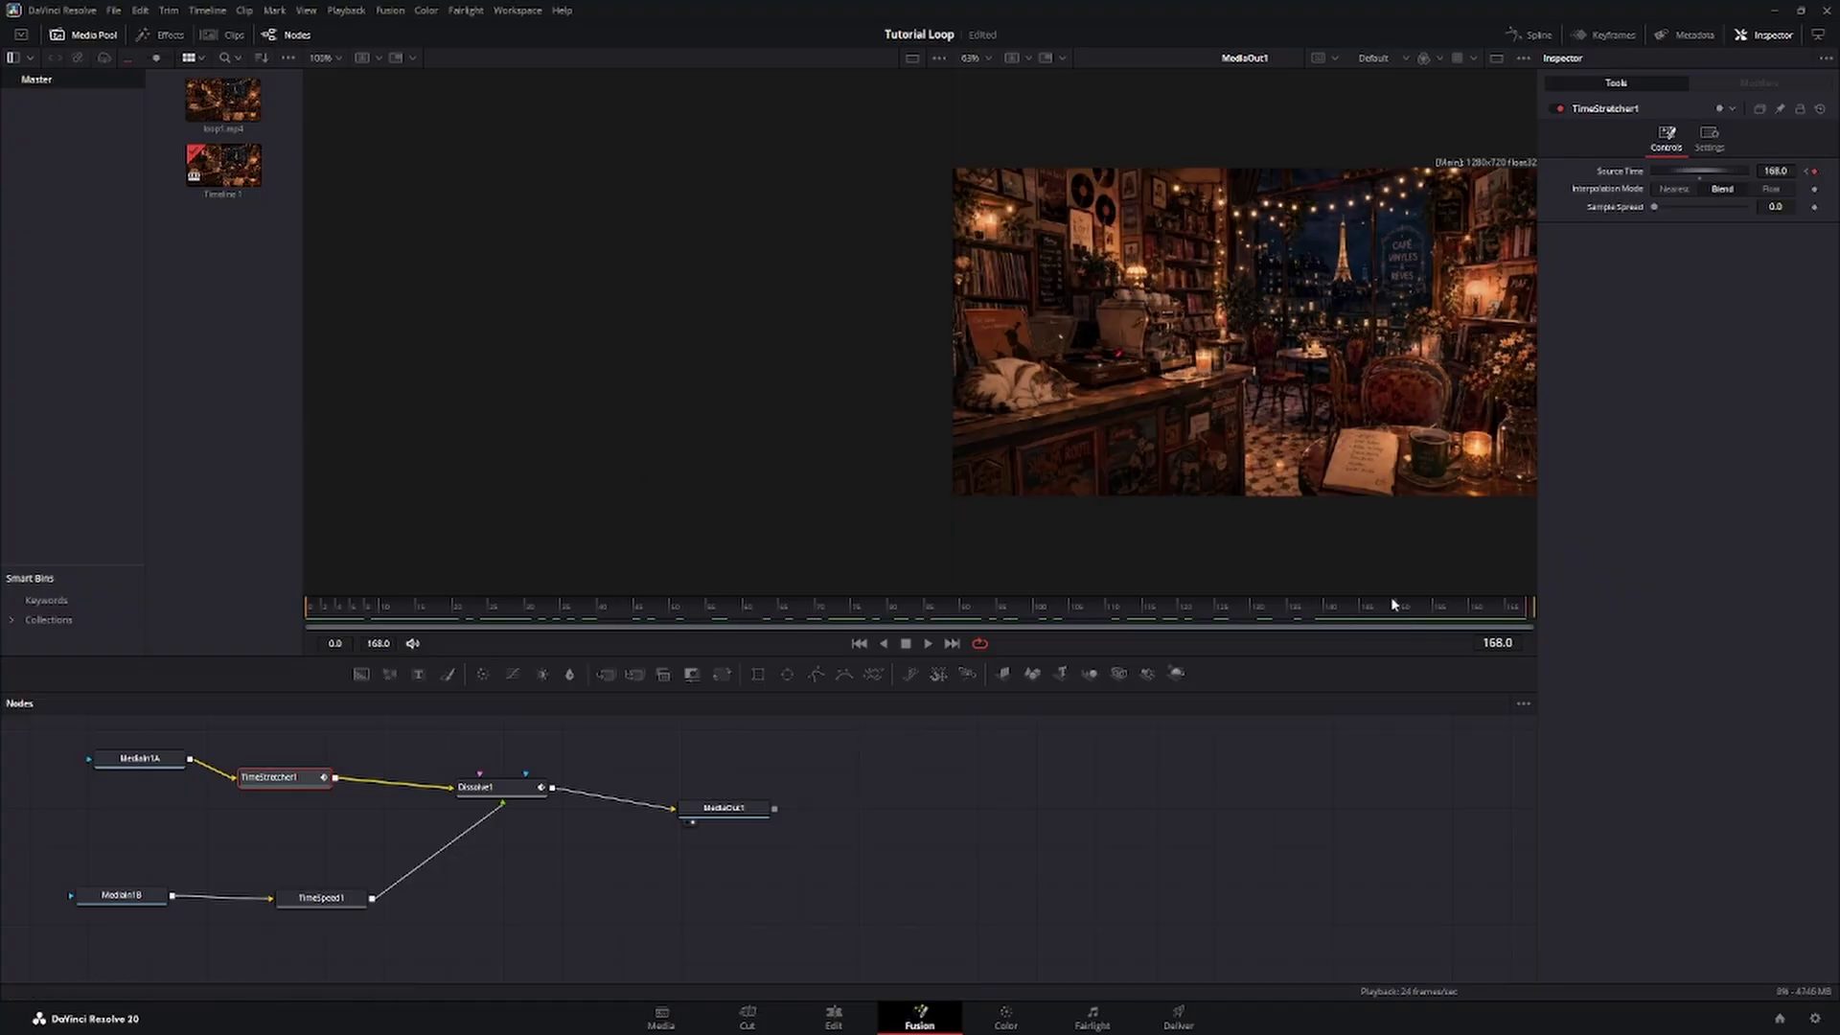
pyautogui.moveTo(1228, 608); pyautogui.dragTo(279, 603)
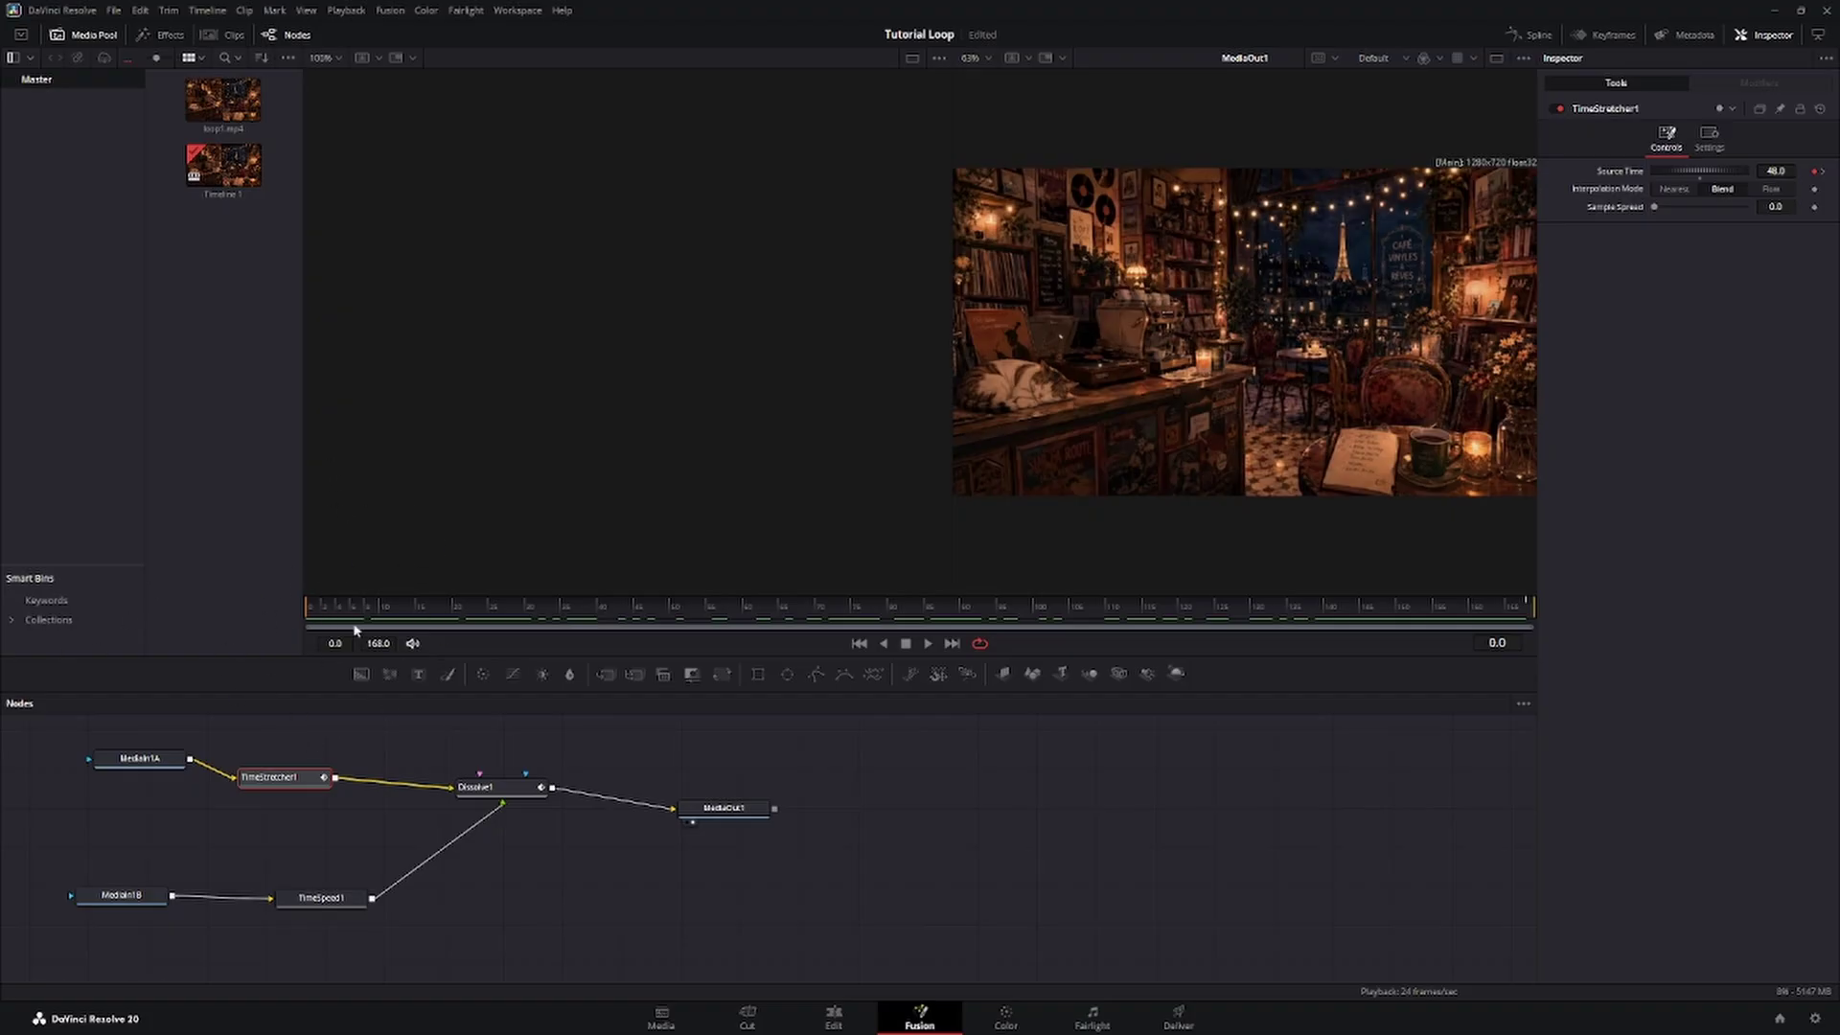
pyautogui.moveTo(309, 610); pyautogui.dragTo(219, 611)
pyautogui.moveTo(331, 616); pyautogui.dragTo(173, 600)
pyautogui.press('space')
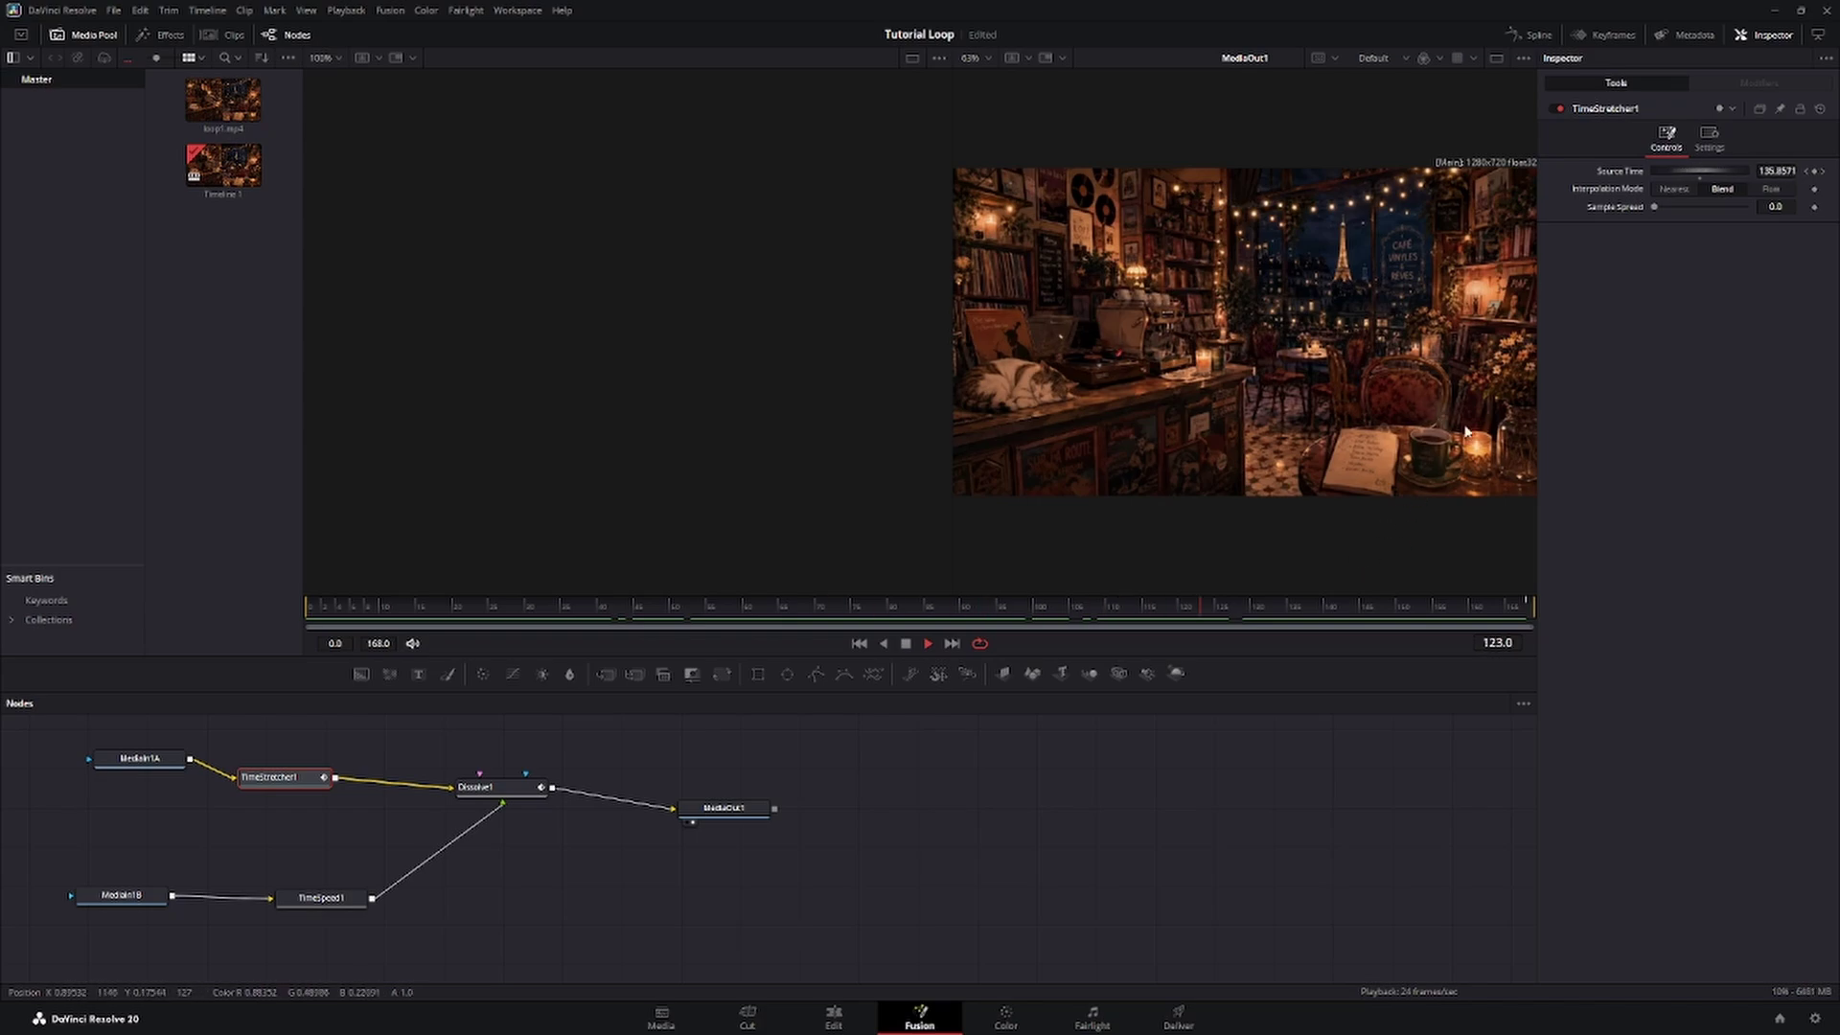
pyautogui.press('space')
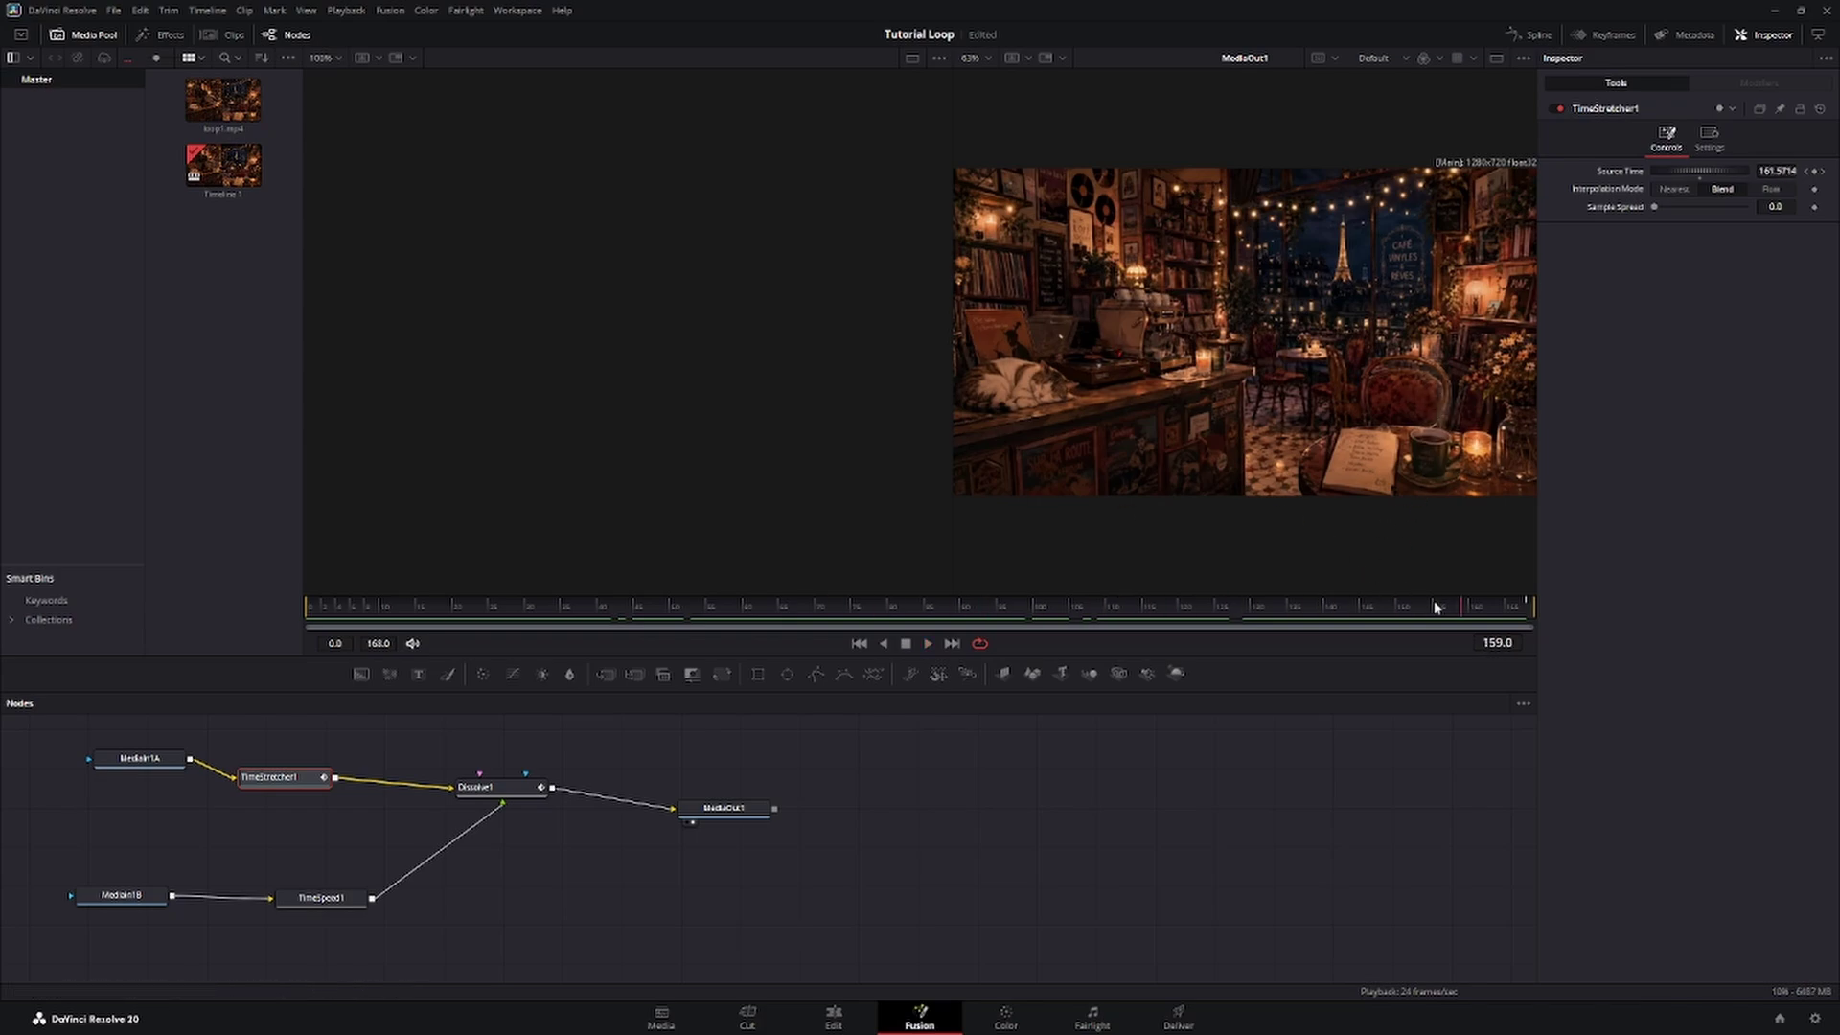
pyautogui.press('Home')
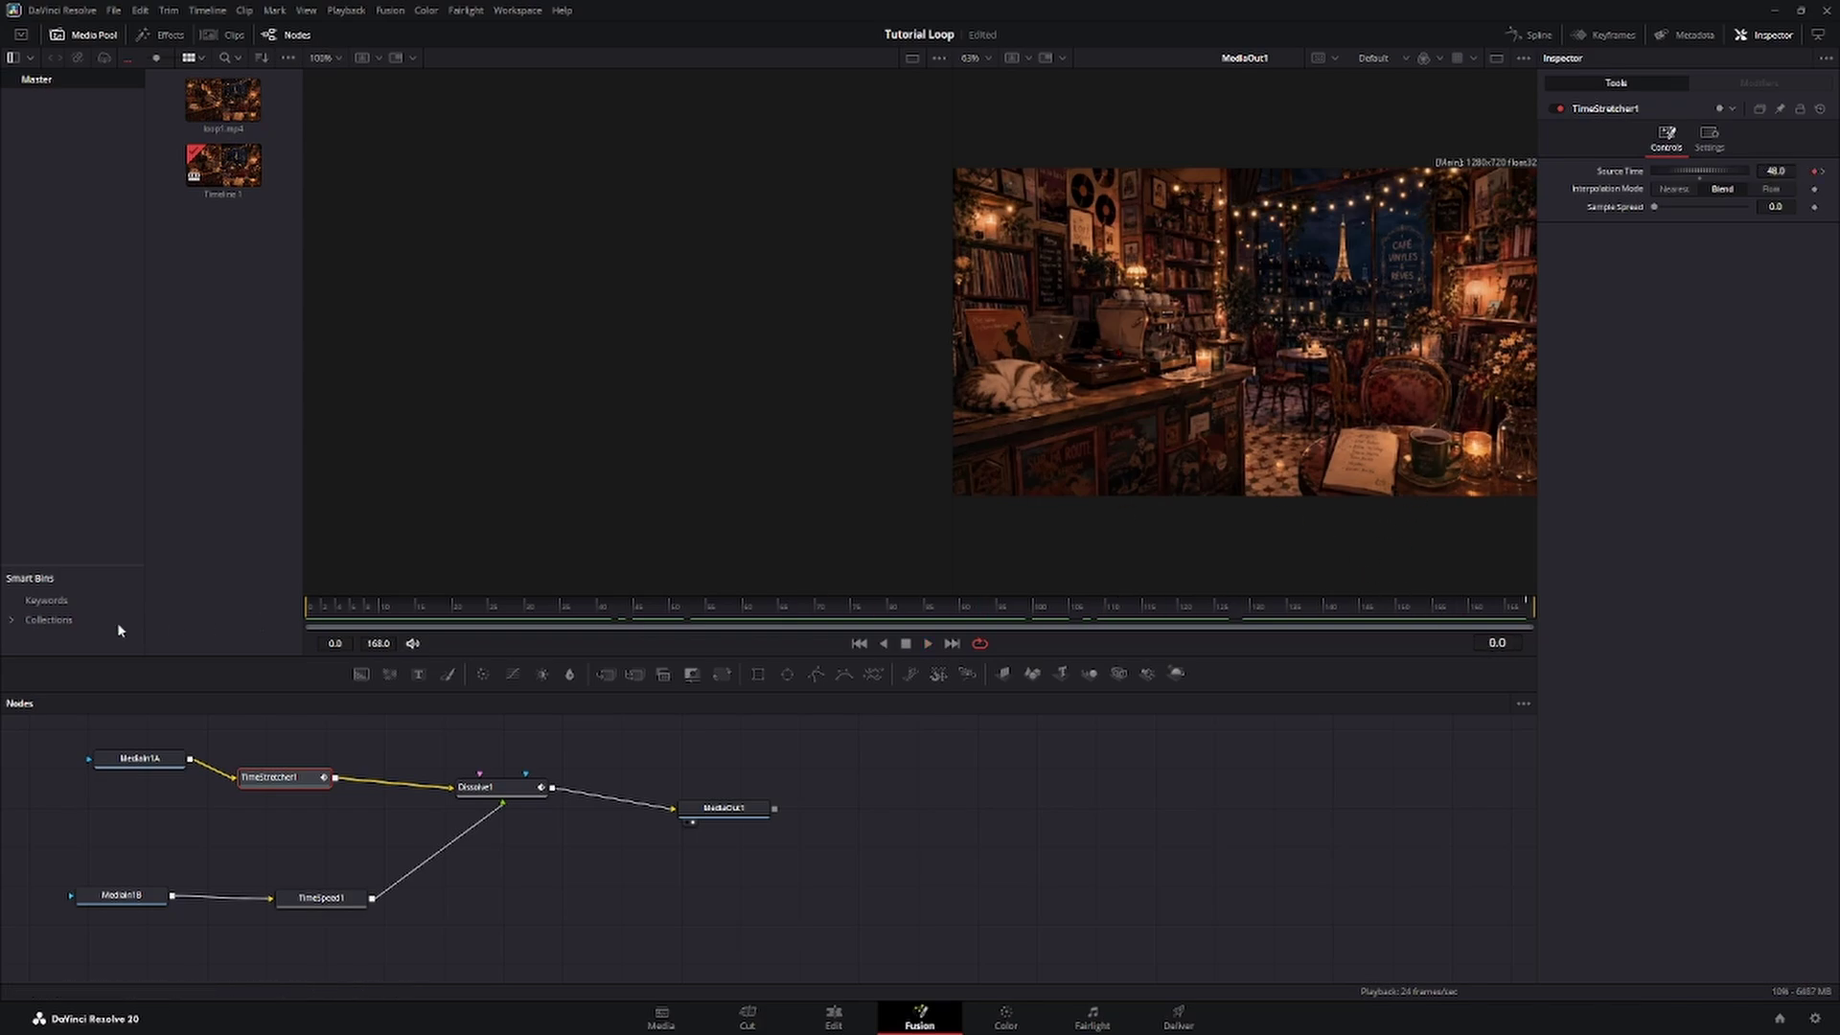
# Select the Dissolve1 node and narrow the media pool to widen the viewer and its time ruler.
pyautogui.click(496, 790)
pyautogui.moveTo(611, 614); pyautogui.dragTo(660, 618)
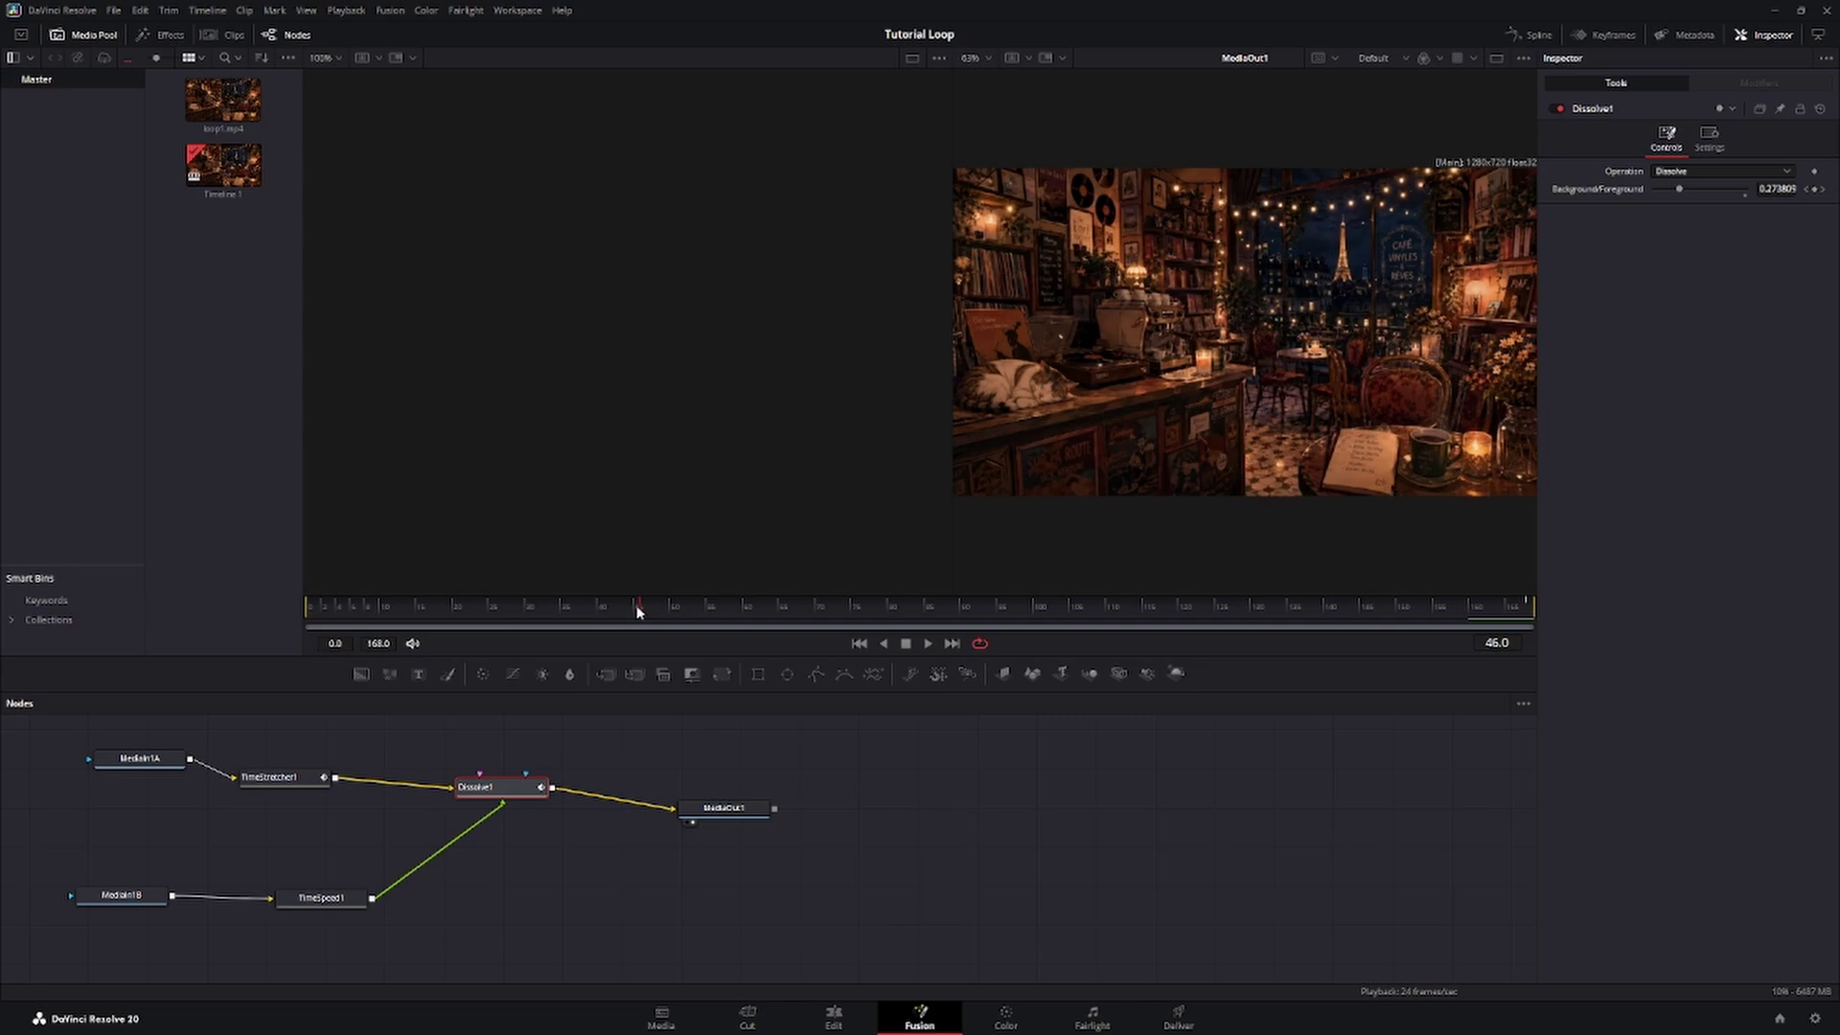
pyautogui.press('super')
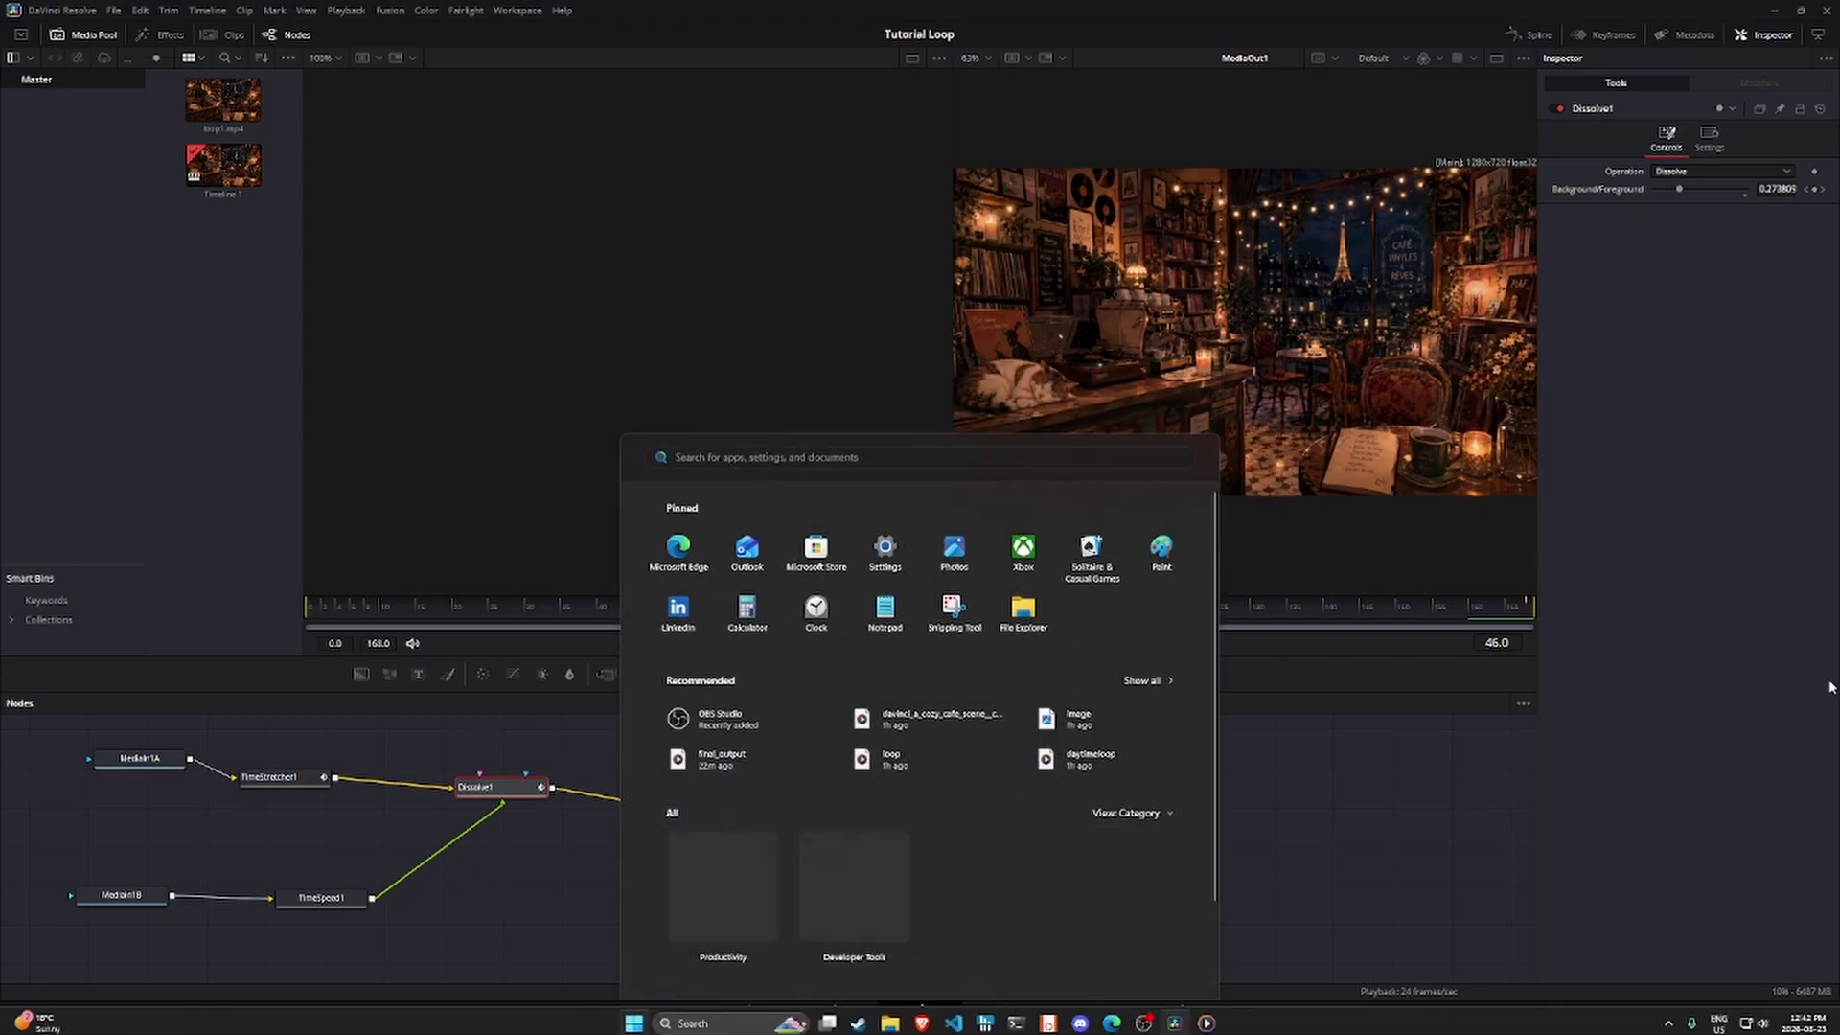
pyautogui.press('super')
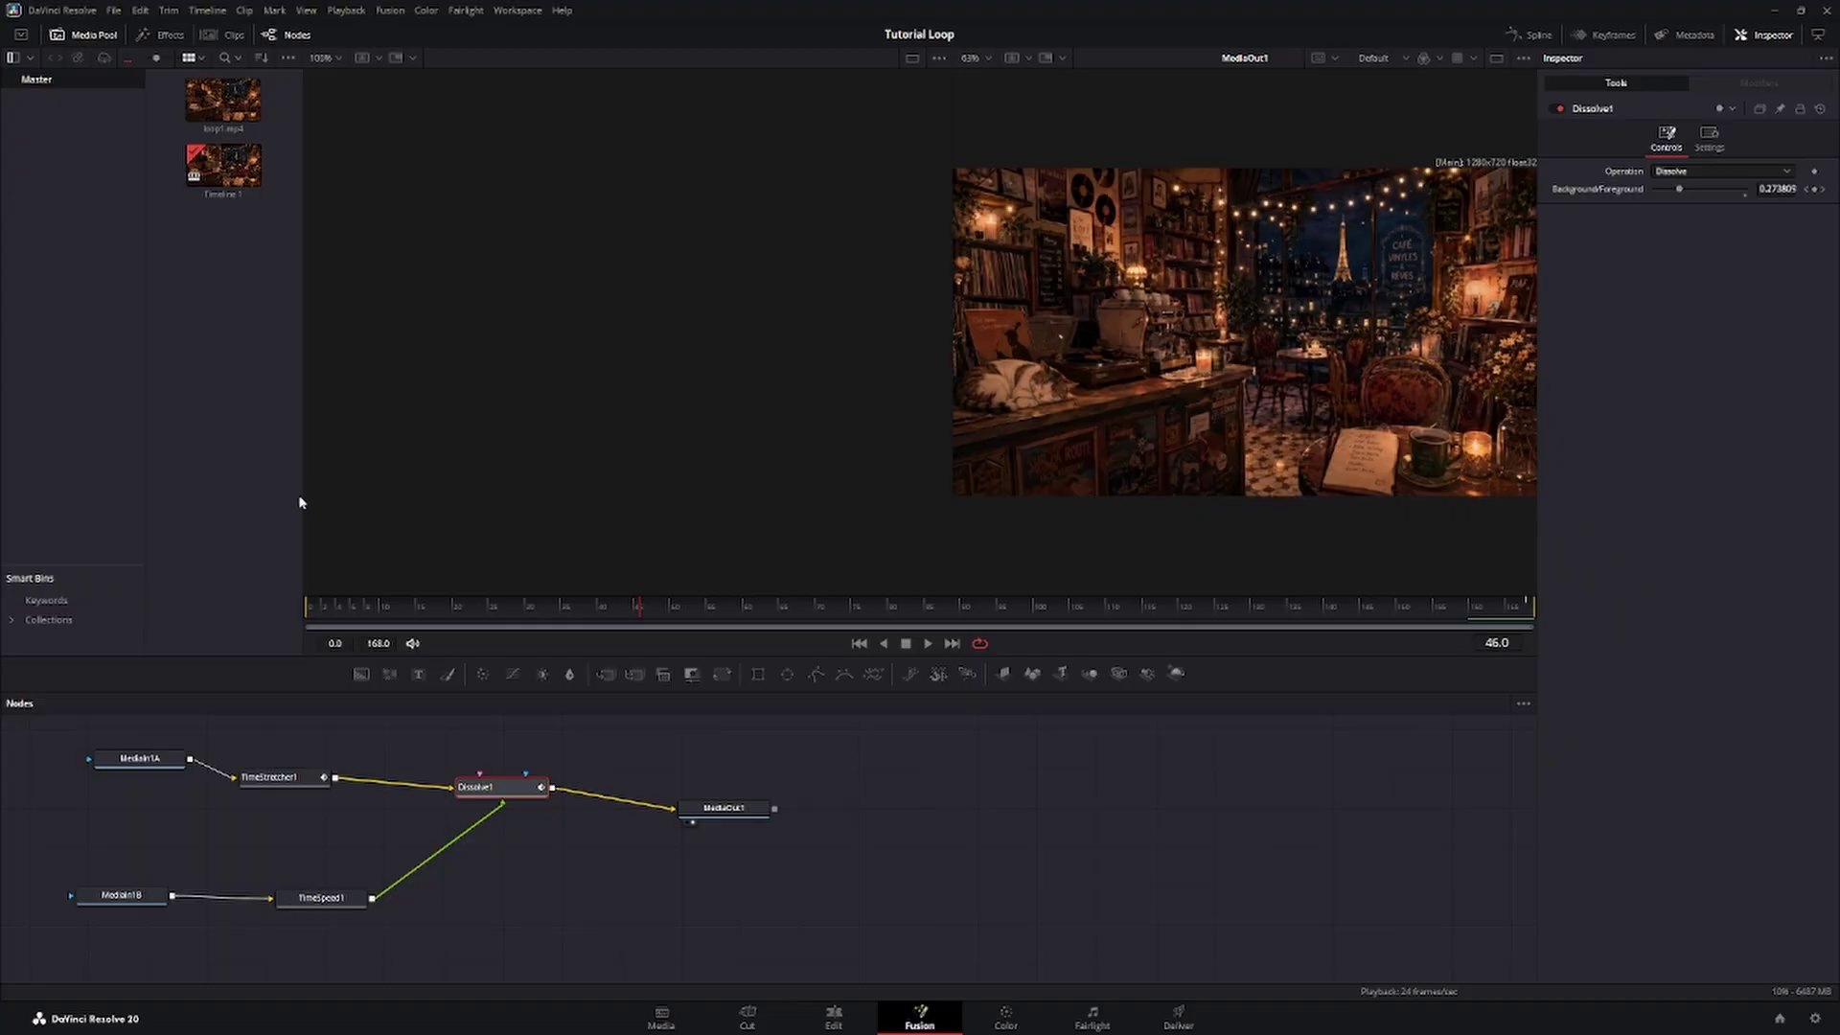
pyautogui.moveTo(303, 498); pyautogui.dragTo(82, 519)
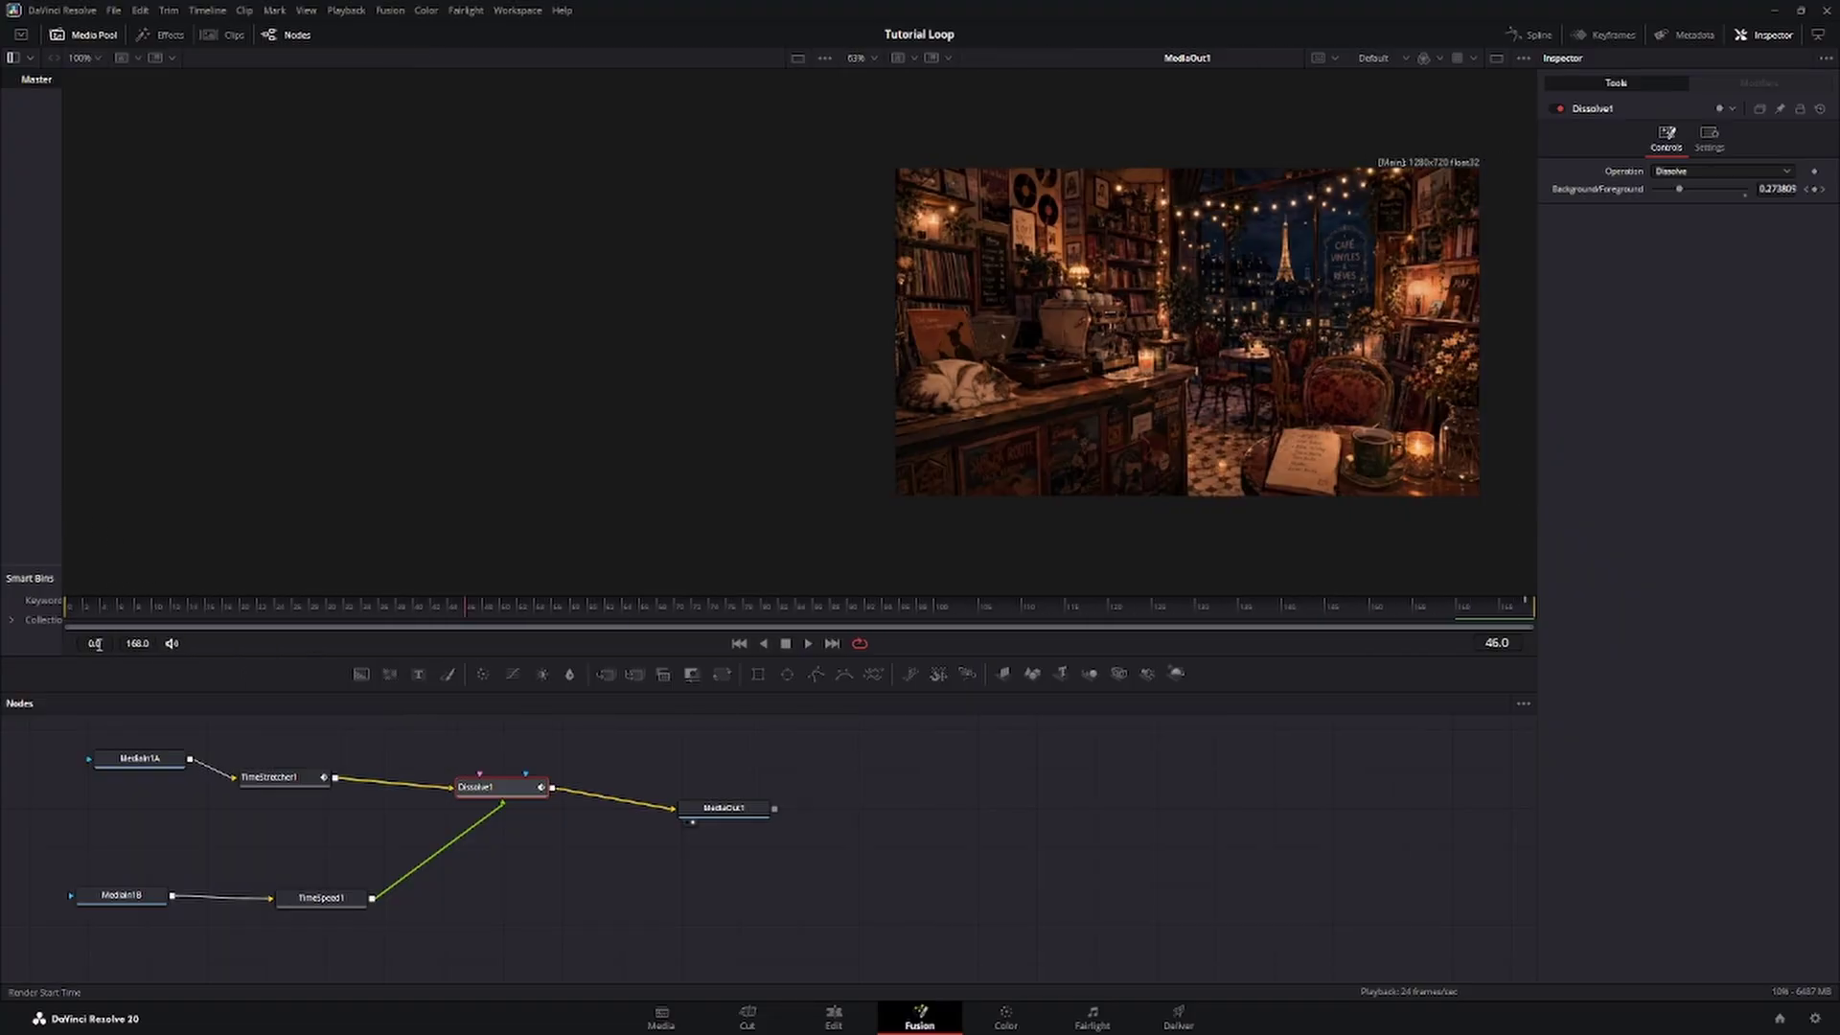
# Move to frame 48 and keyframe the Background/Foreground of Dissolve1 at 0.
pyautogui.click(471, 612)
pyautogui.moveTo(471, 619); pyautogui.dragTo(439, 624)
pyautogui.click(468, 609)
pyautogui.click(1778, 191)
pyautogui.doubleClick(1779, 190)
pyautogui.write('0')
pyautogui.press('Return')
# Check the timeline frame rate in the project settings and close them without changes.
pyautogui.click(114, 10)
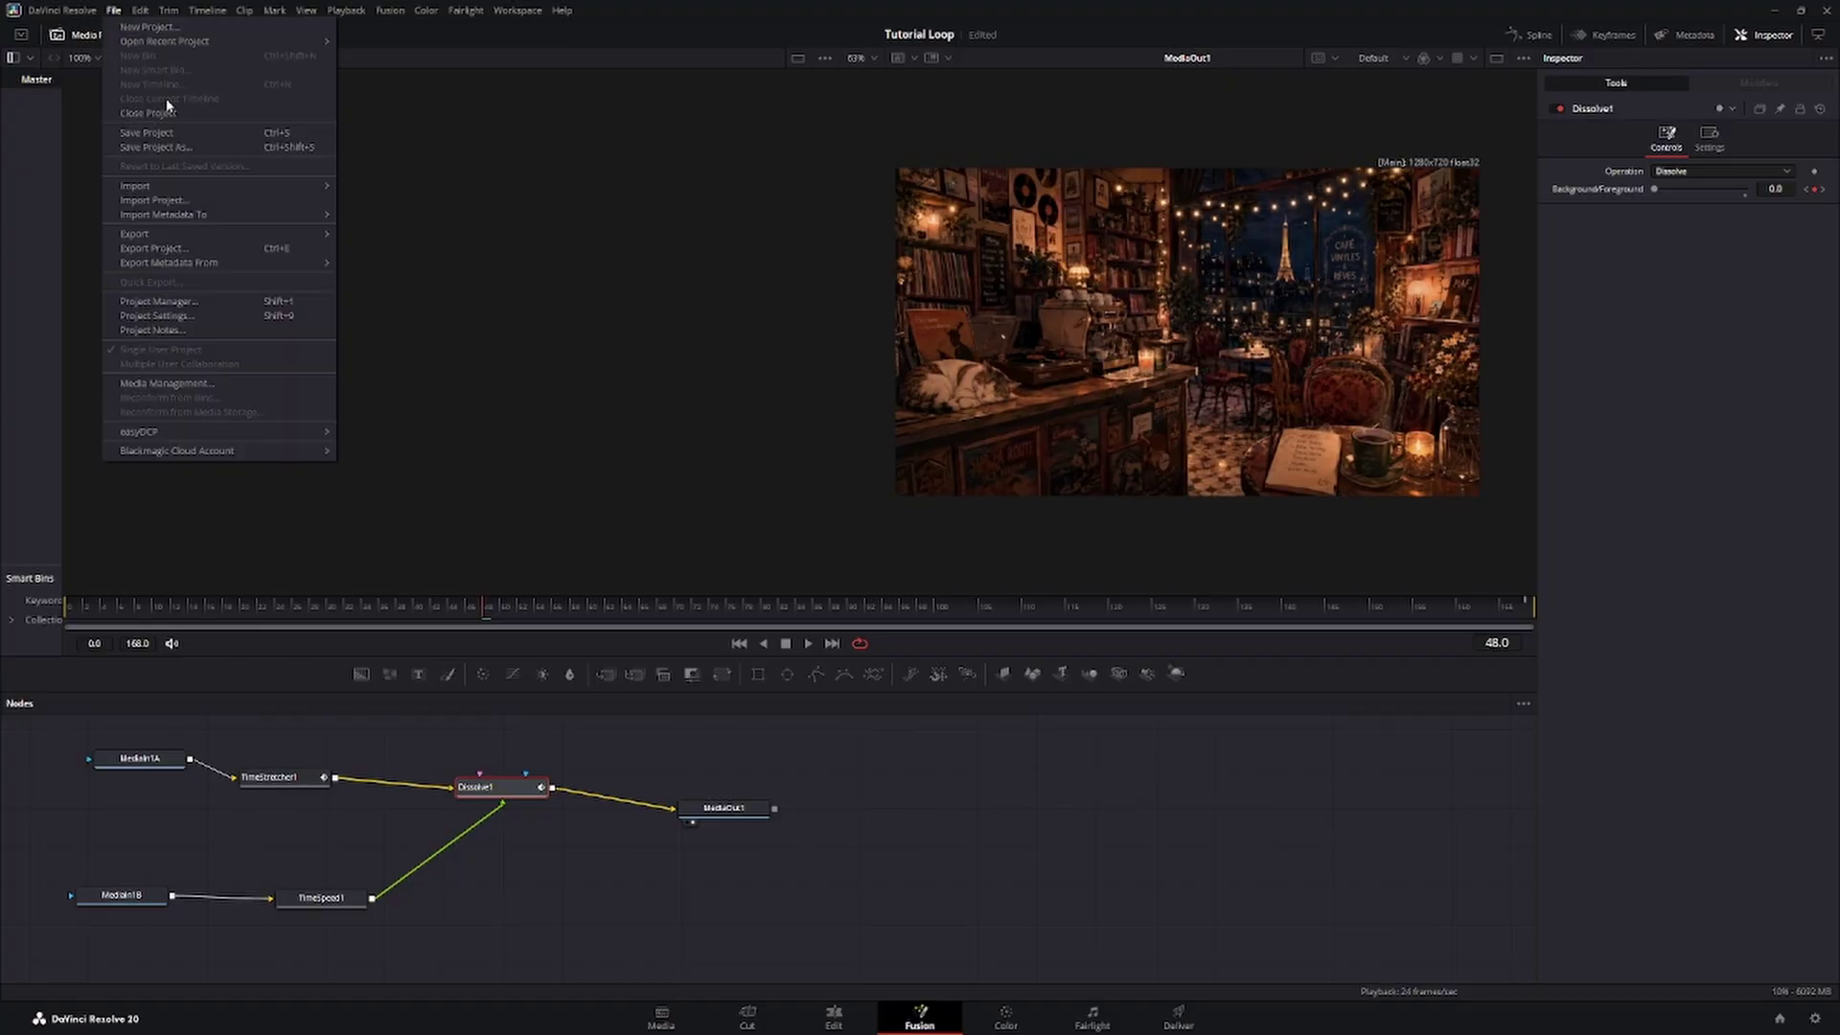
pyautogui.click(159, 316)
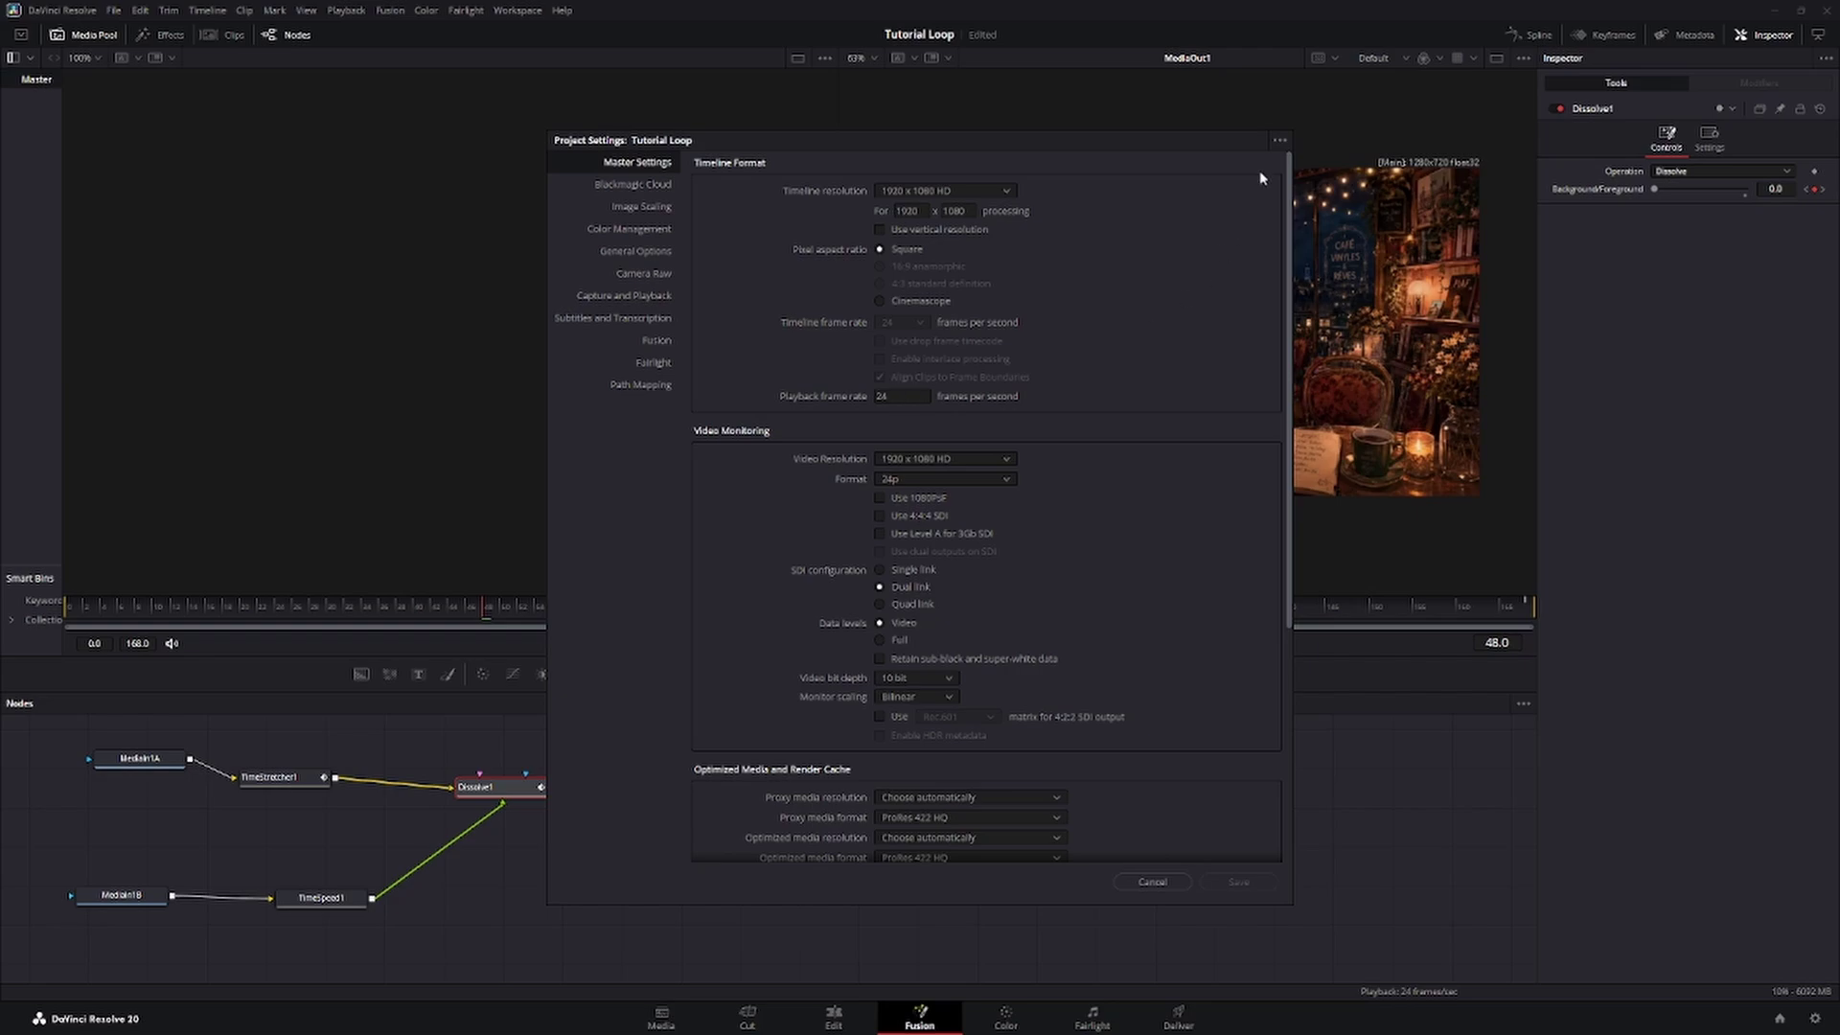
pyautogui.click(1153, 882)
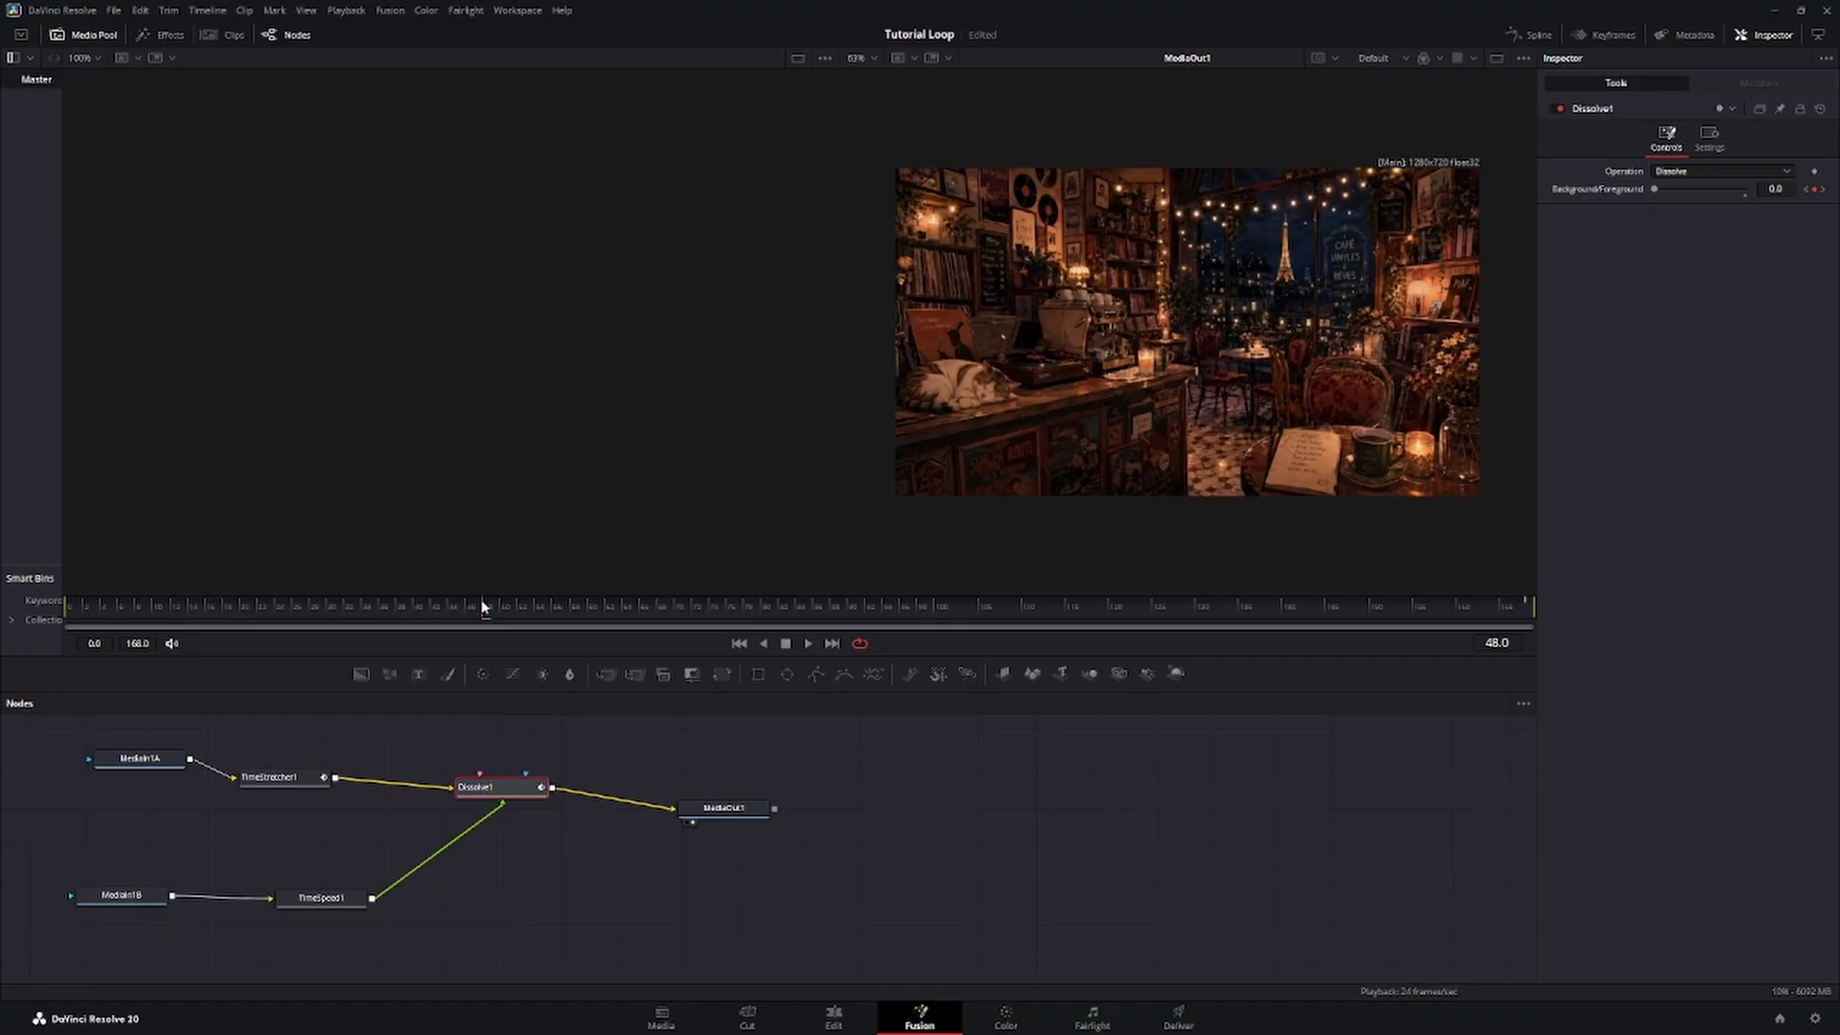
# Keyframe the Background/Foreground of Dissolve1 at 1.0 on frame 96.
pyautogui.moveTo(489, 611); pyautogui.dragTo(696, 614)
pyautogui.moveTo(697, 608); pyautogui.dragTo(909, 612)
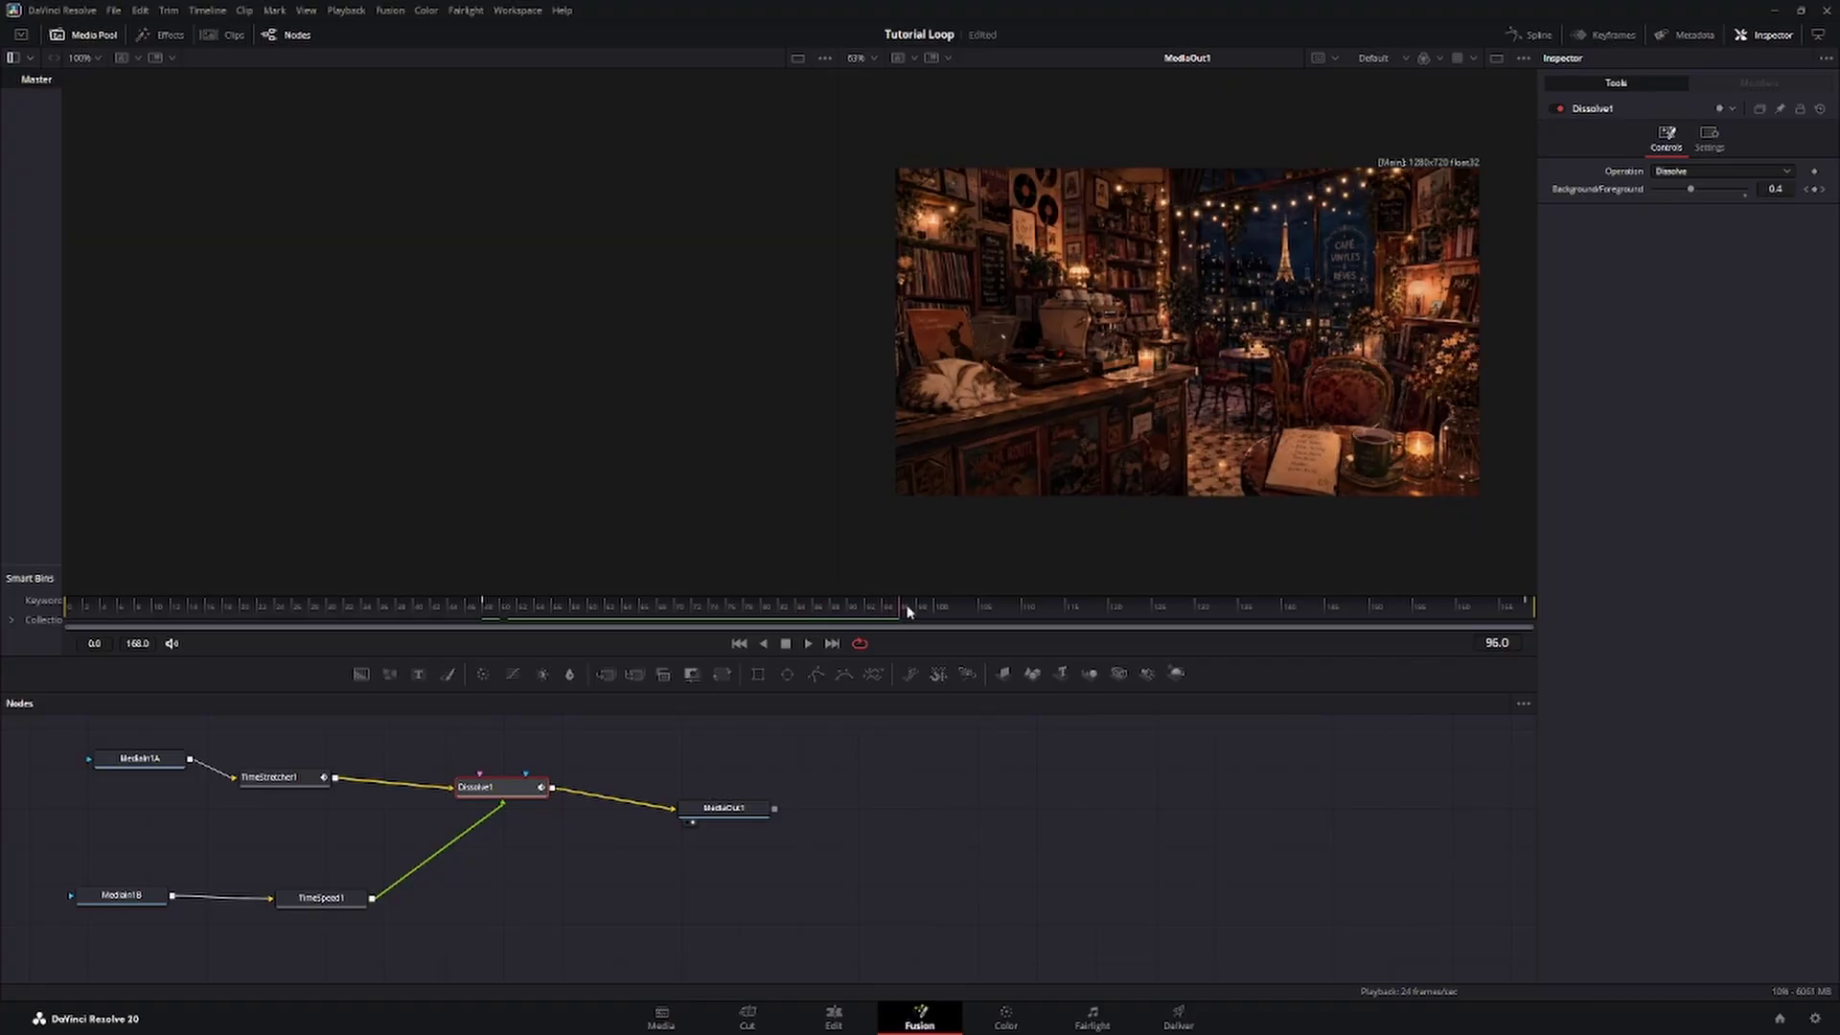
pyautogui.click(1814, 190)
pyautogui.moveTo(1691, 190); pyautogui.dragTo(1833, 206)
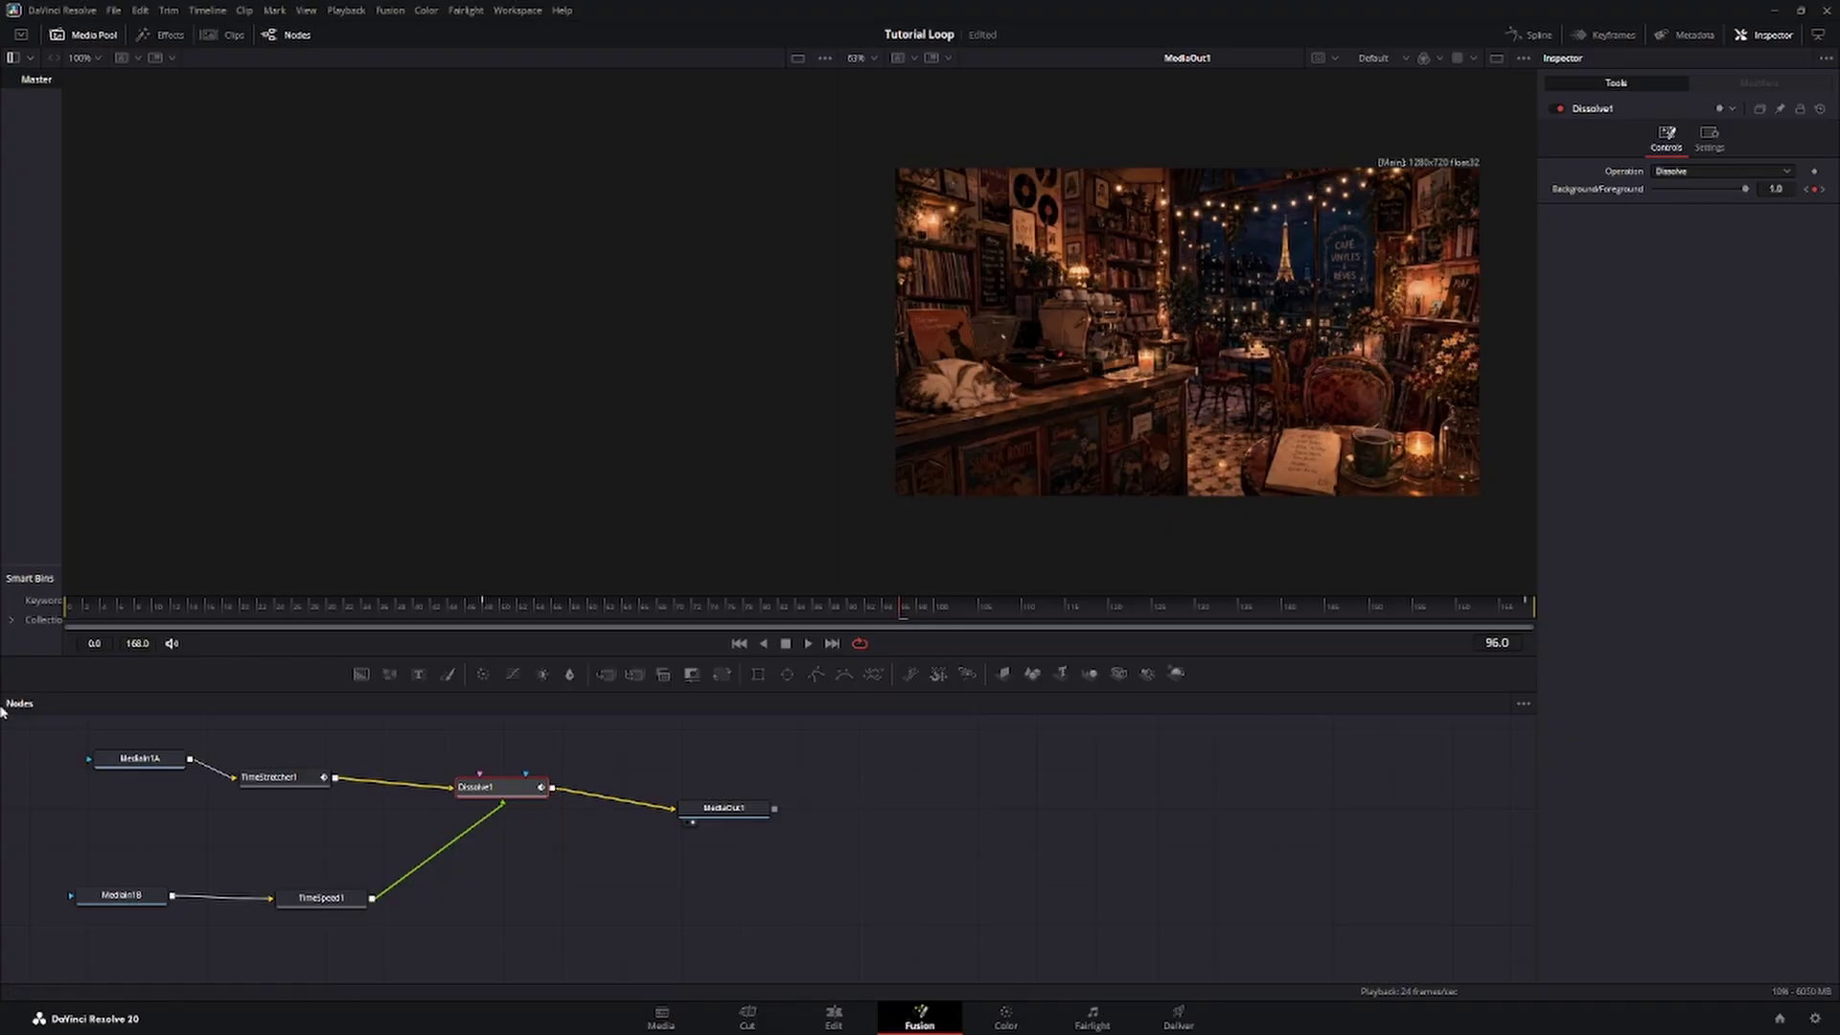
# Preview the dissolve from frame 0 in a single enlarged viewer, and return to frame 0.
pyautogui.click(483, 609)
pyautogui.press('space')
pyautogui.moveTo(863, 594); pyautogui.dragTo(467, 604)
pyautogui.click(64, 607)
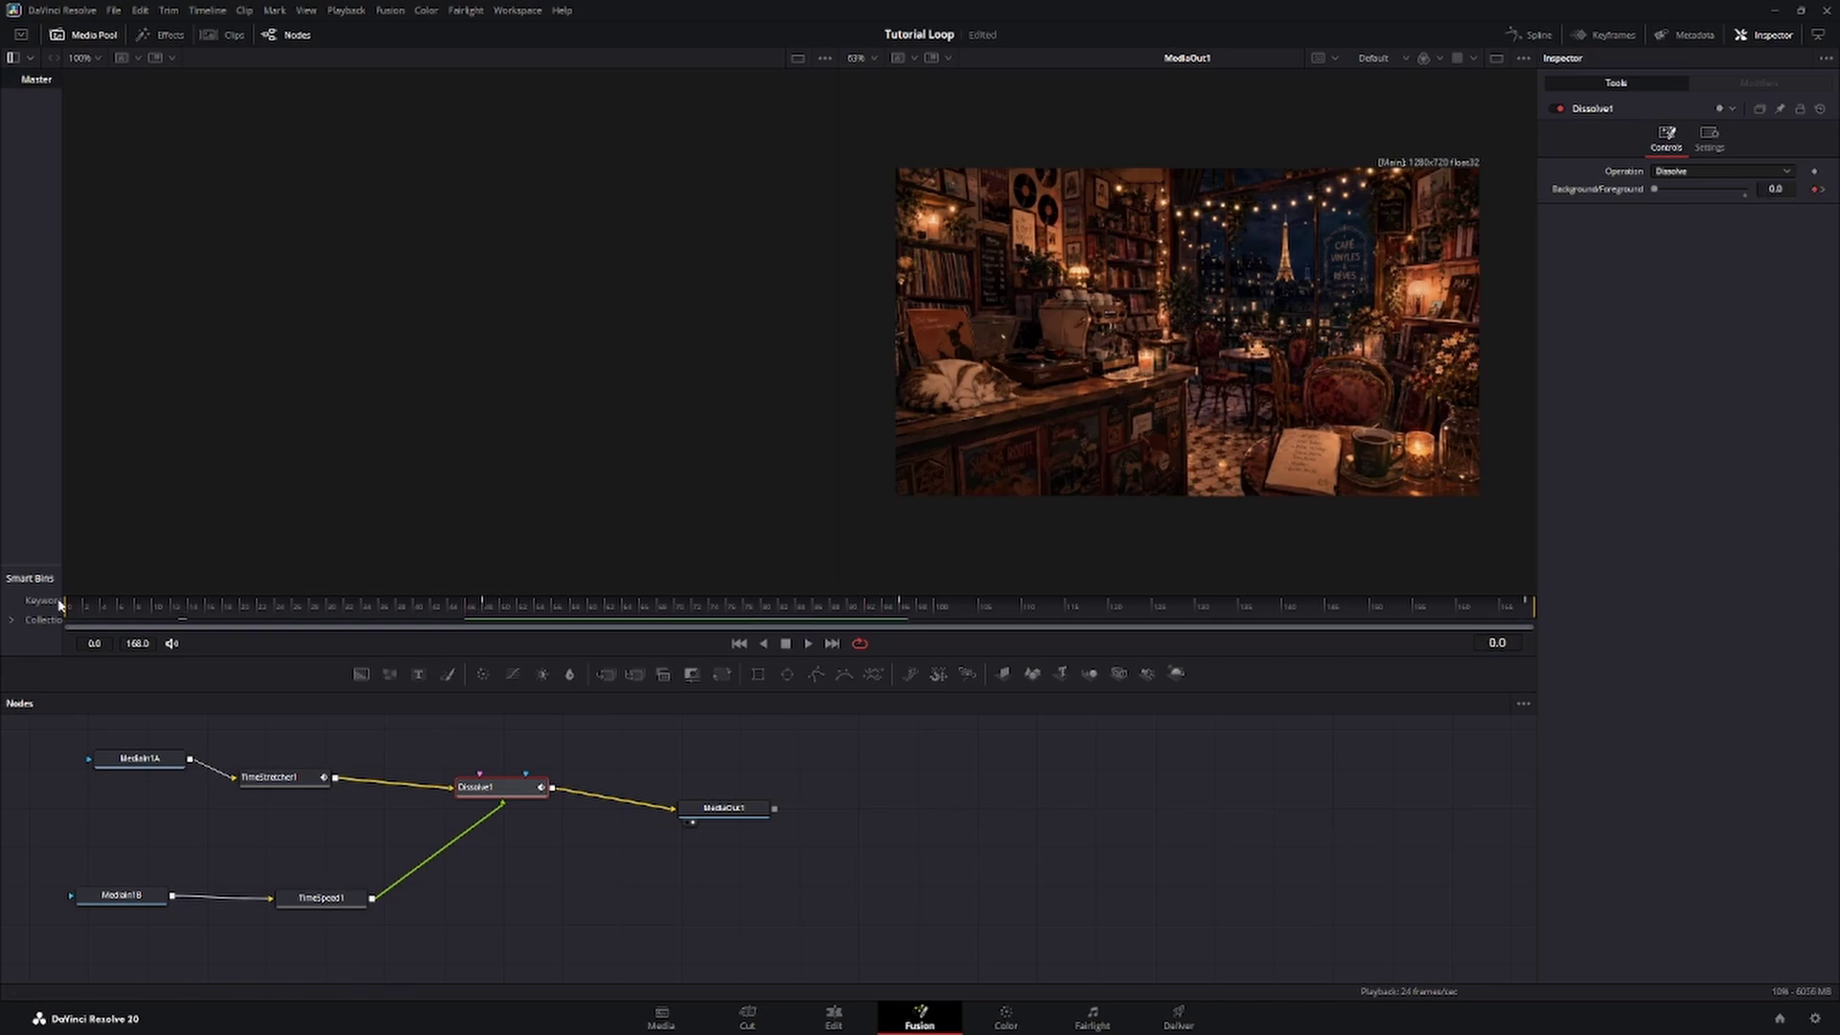
pyautogui.press('space')
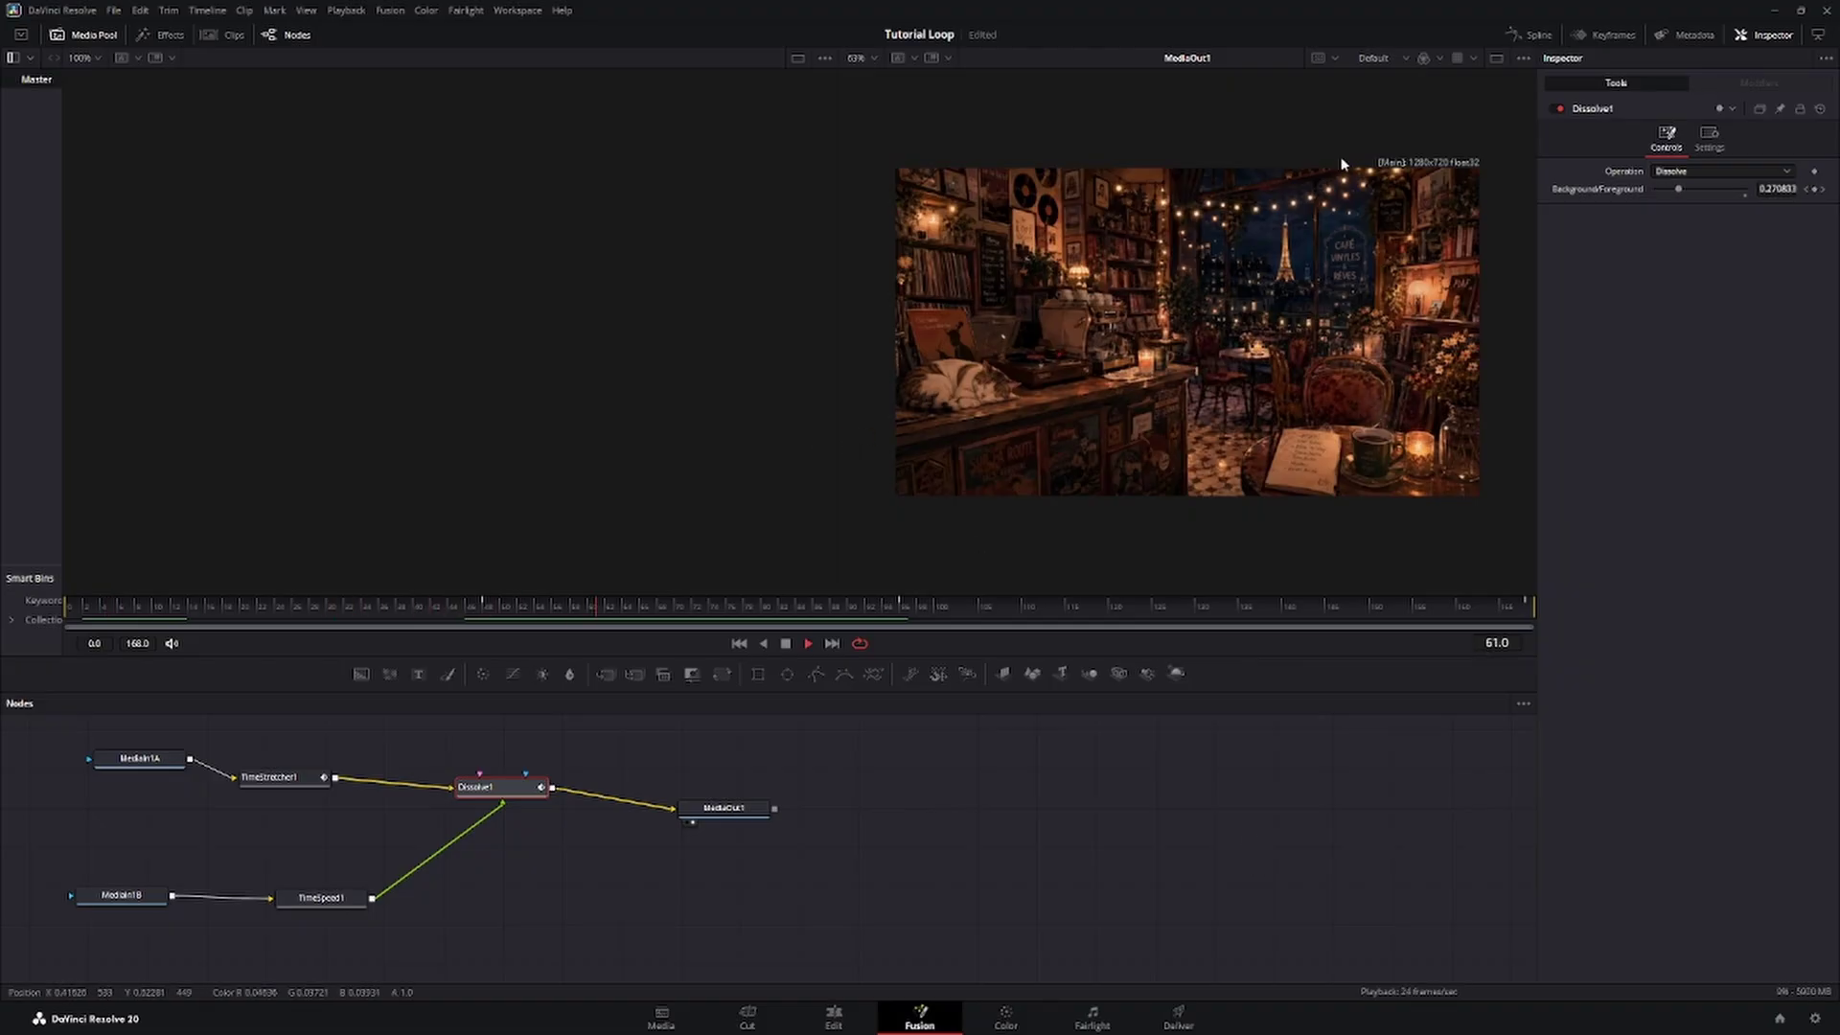
pyautogui.click(1498, 59)
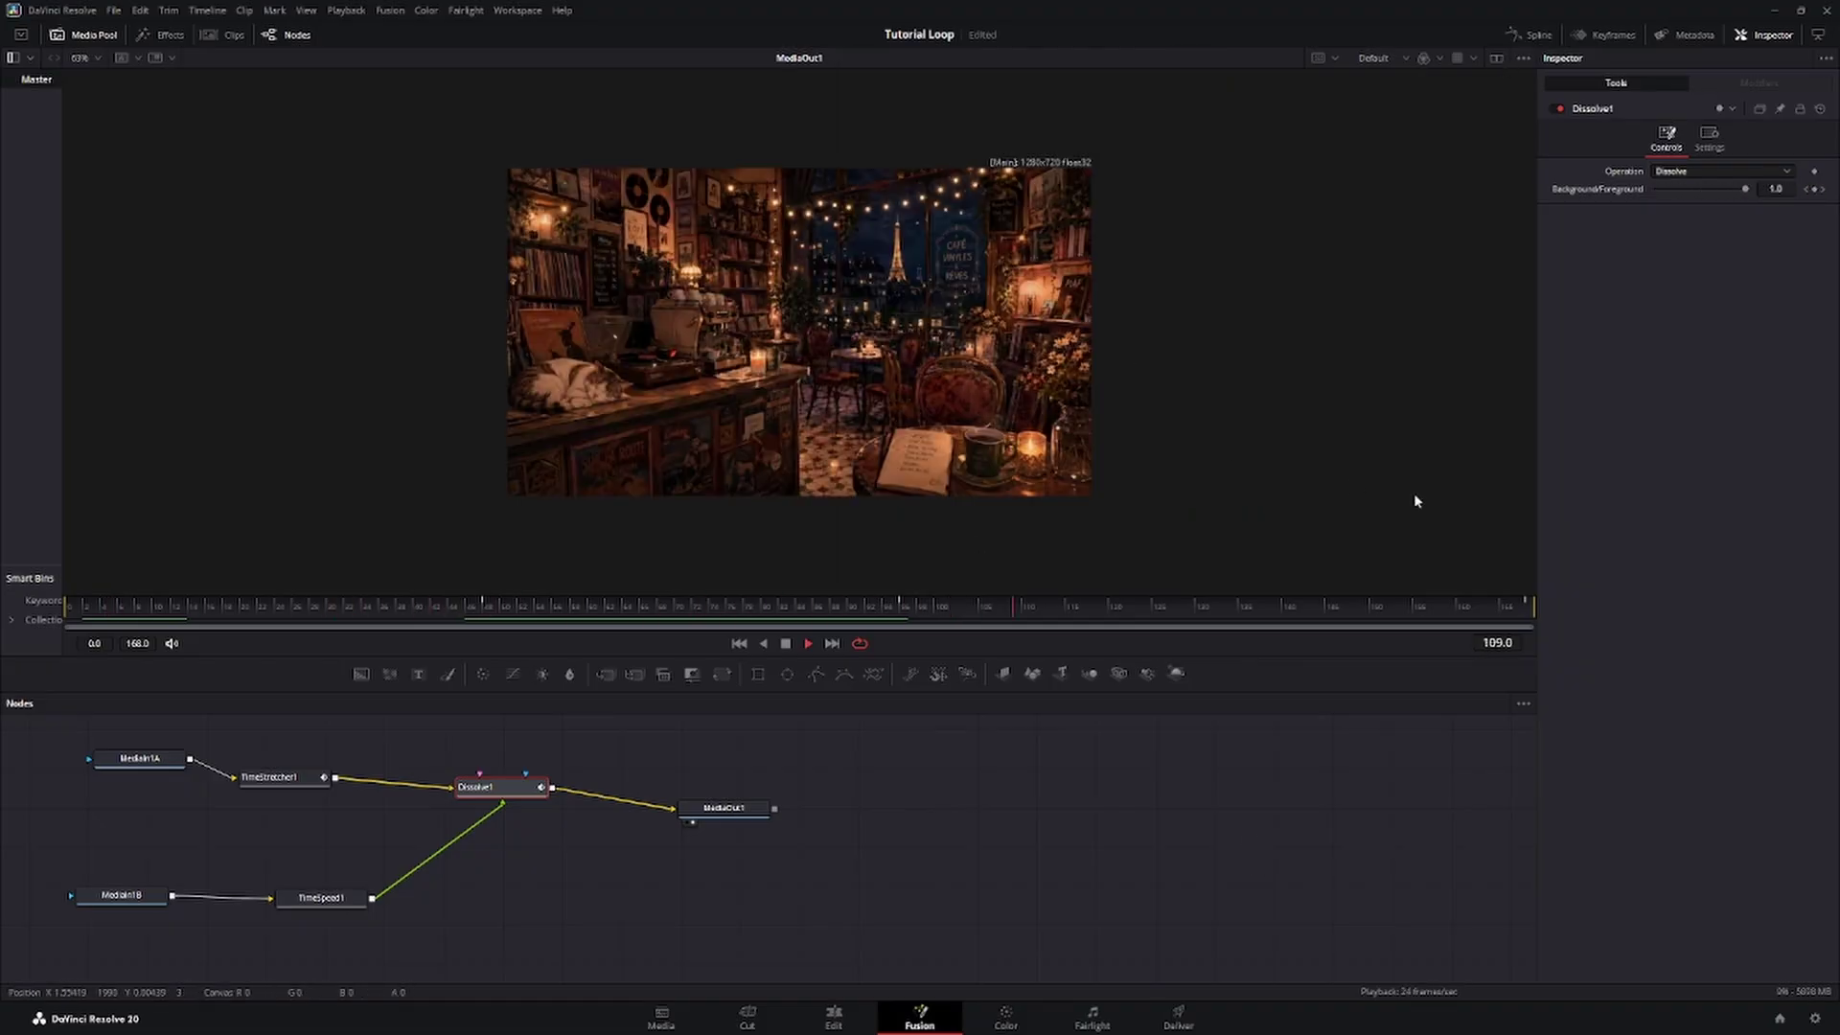
pyautogui.scroll(2, 786, 362)
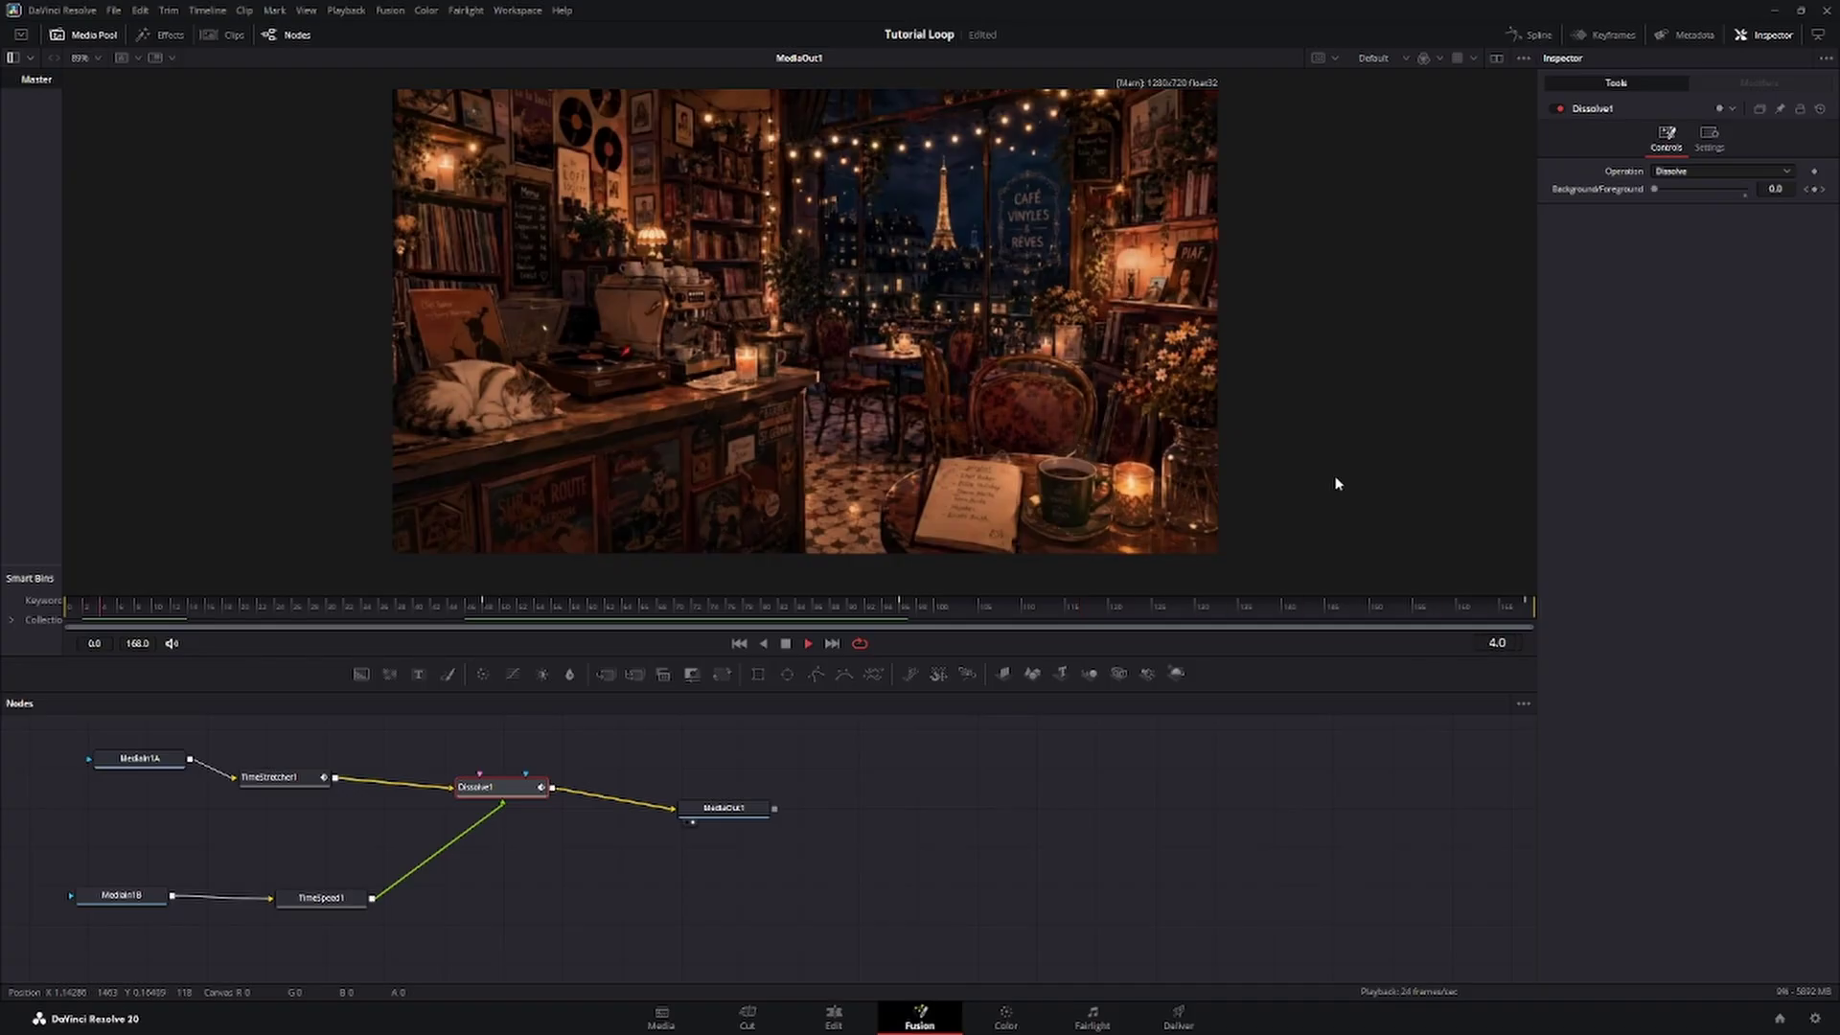
pyautogui.click(113, 609)
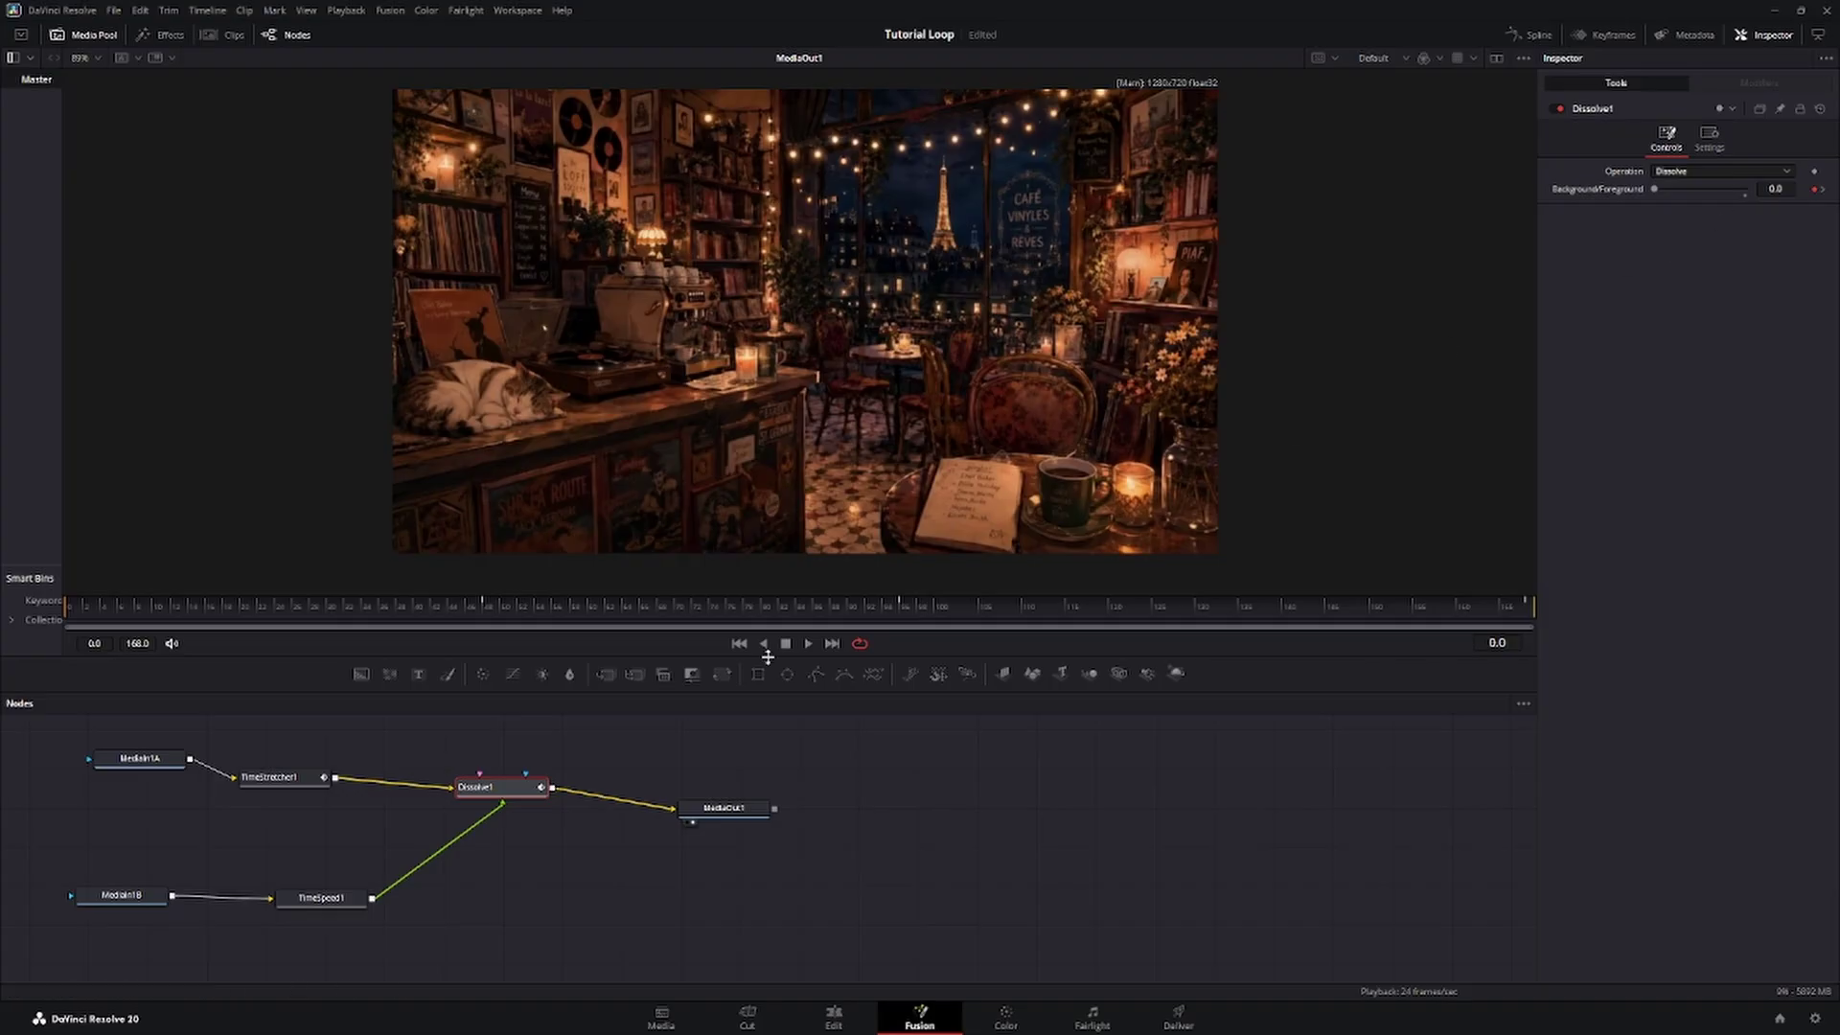
# Review the TimeStretcher1 and TimeSpeed1 settings at frames 0 and 168, and save the project.
pyautogui.click(280, 784)
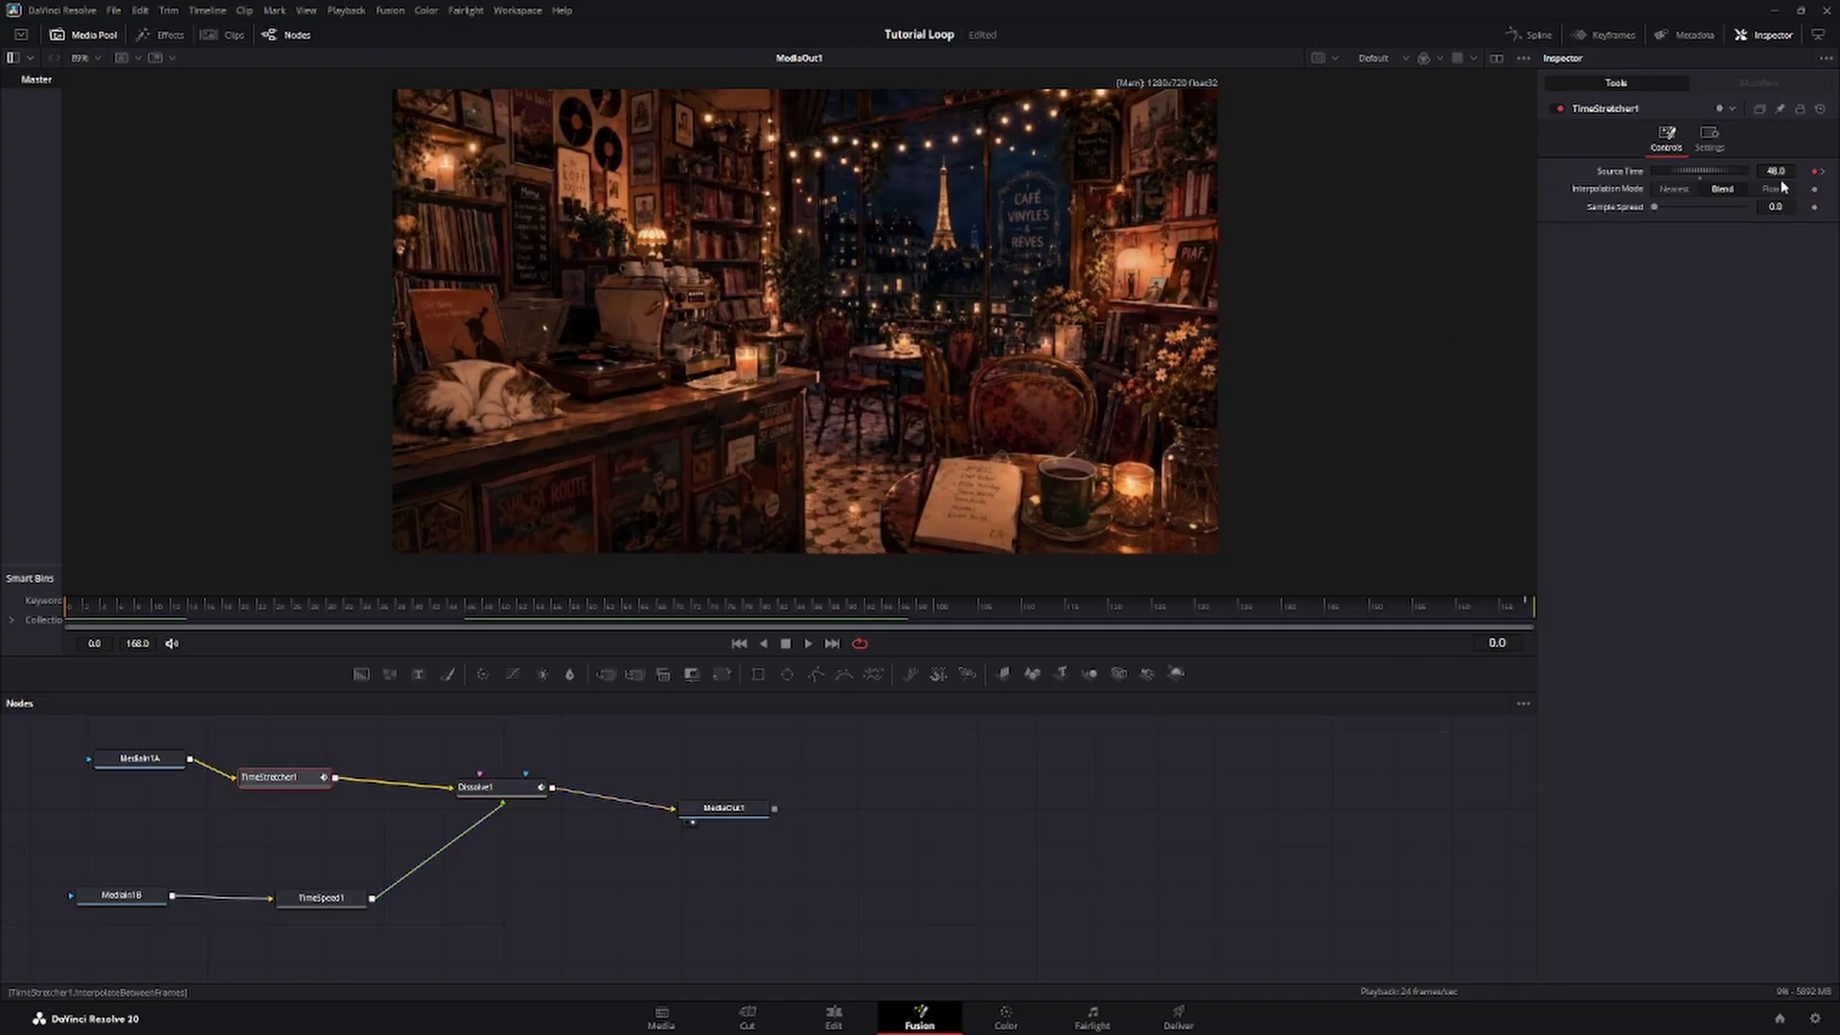
pyautogui.click(317, 901)
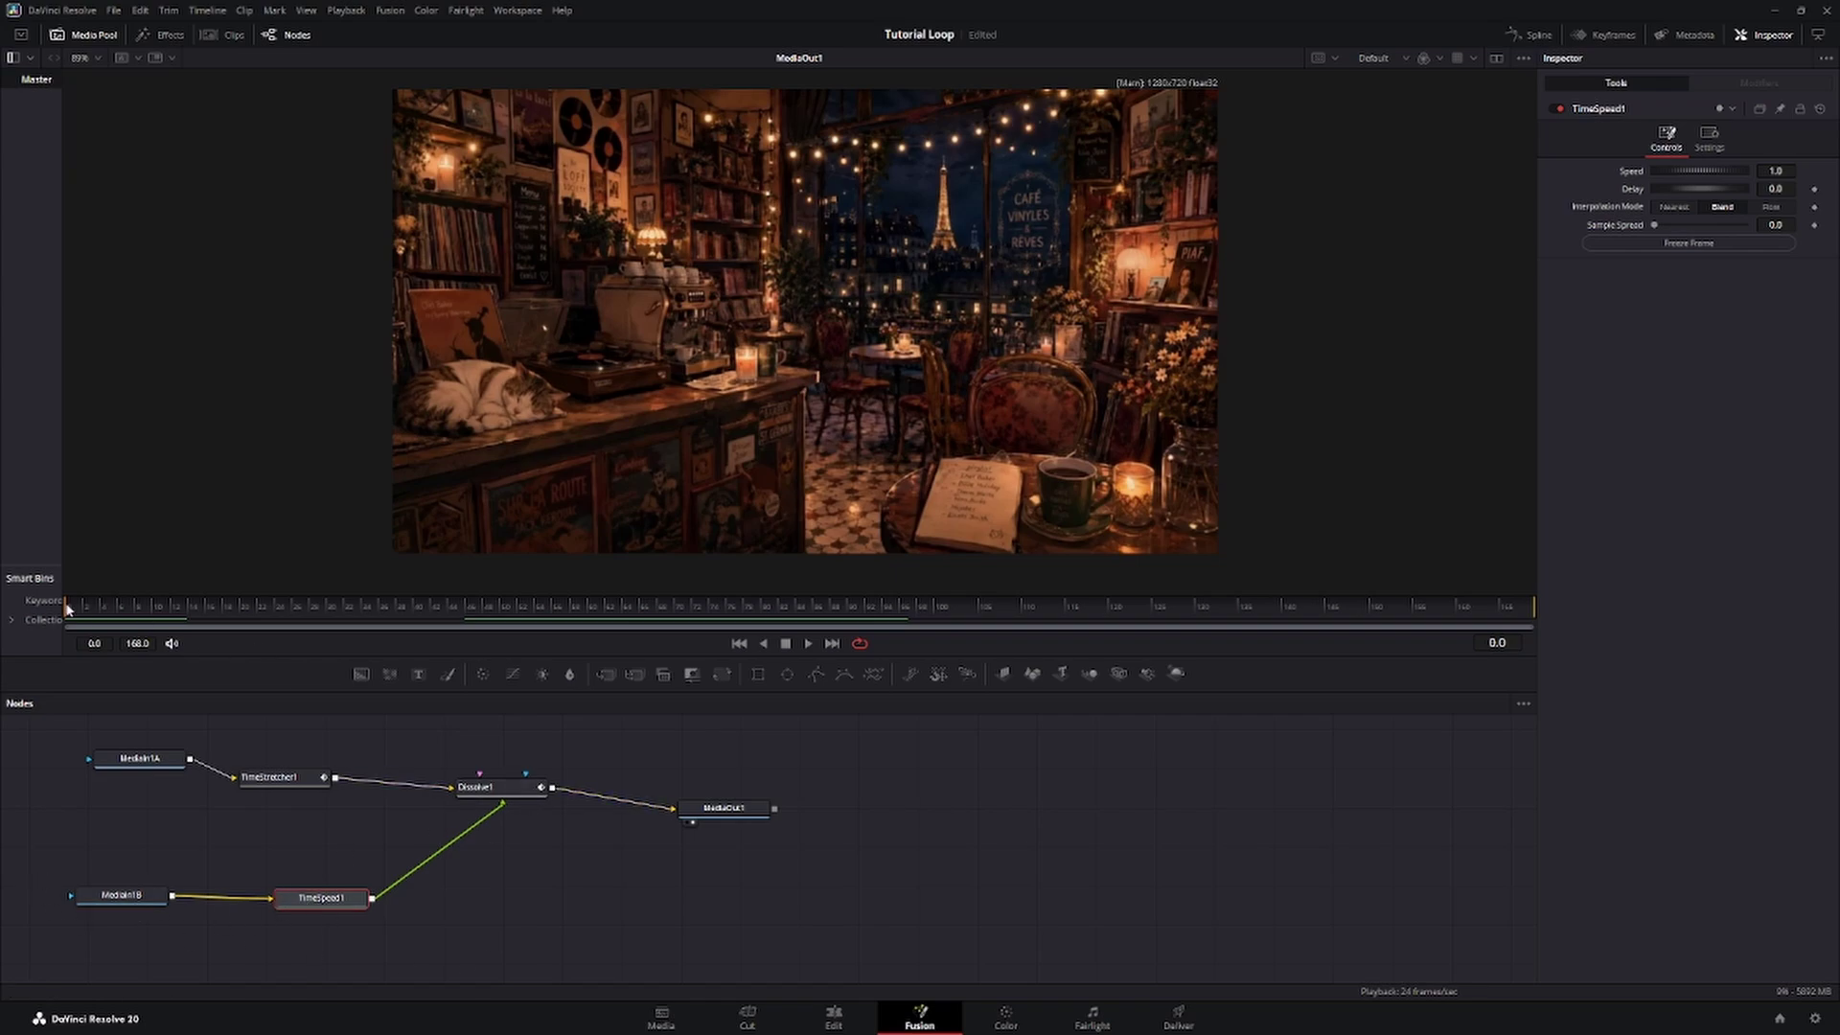
pyautogui.moveTo(67, 610); pyautogui.dragTo(1567, 621)
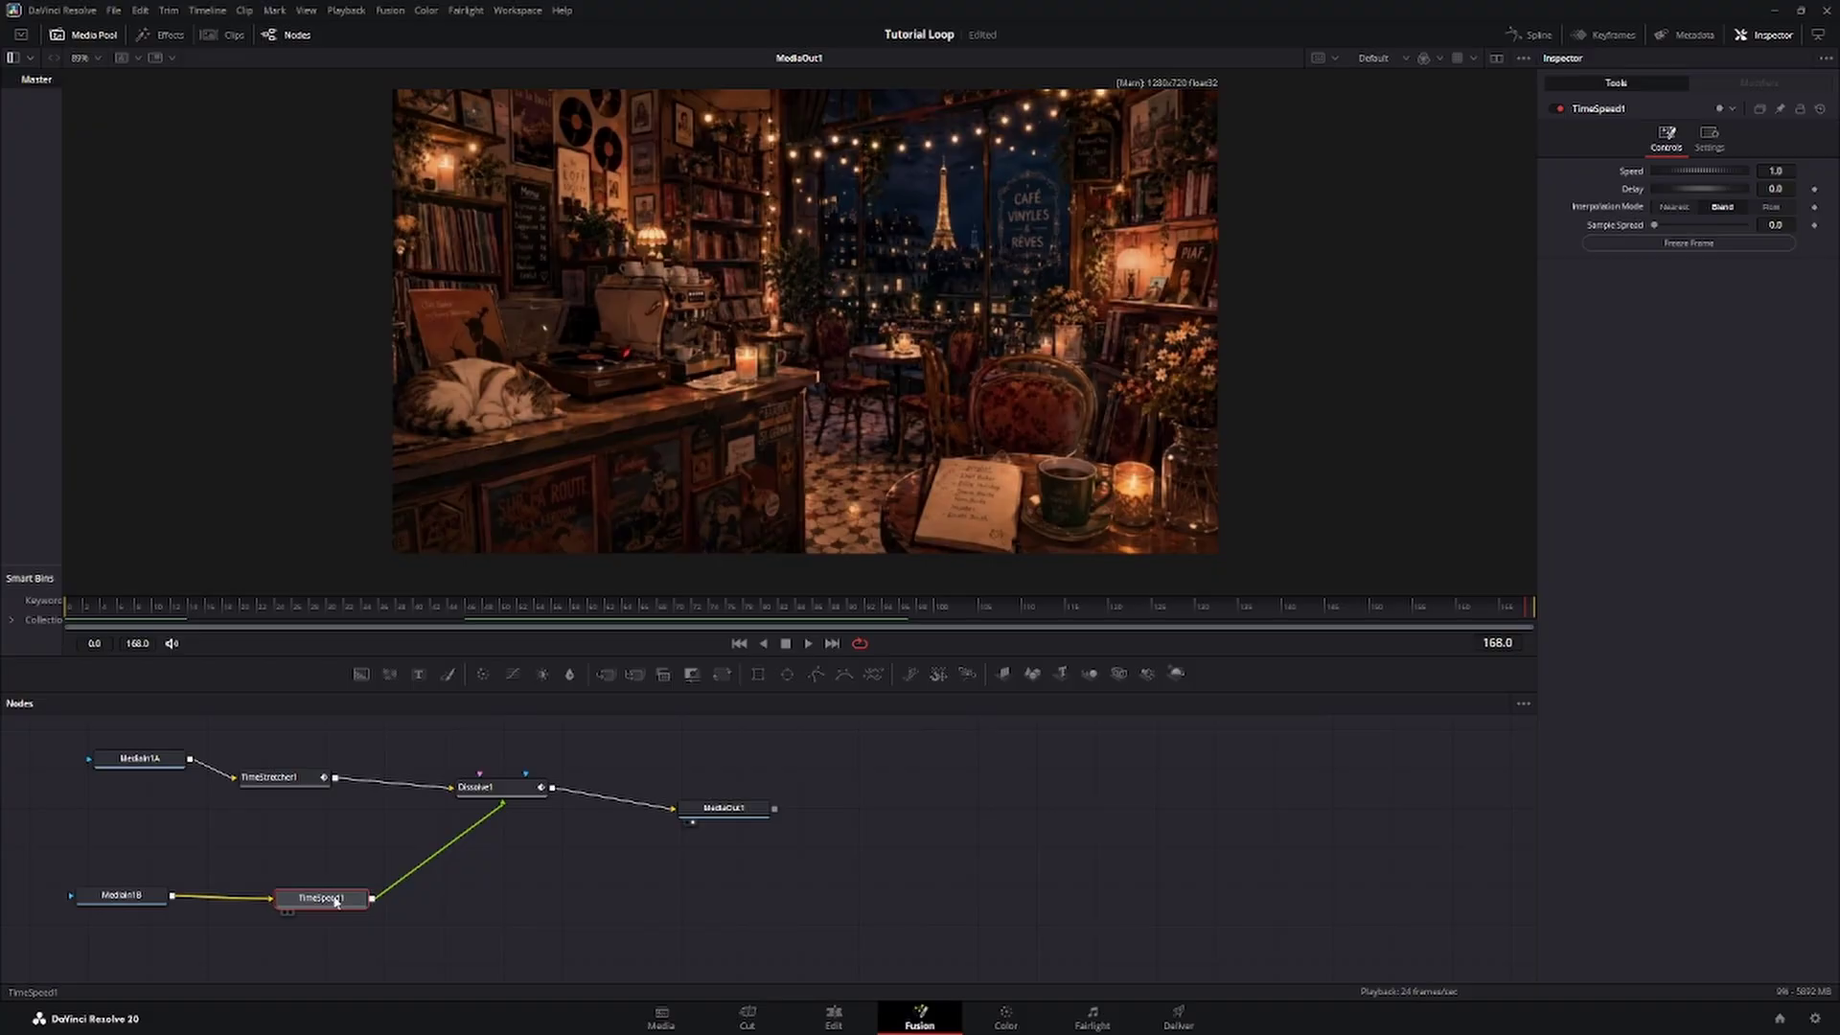
pyautogui.moveTo(130, 604); pyautogui.dragTo(66, 610)
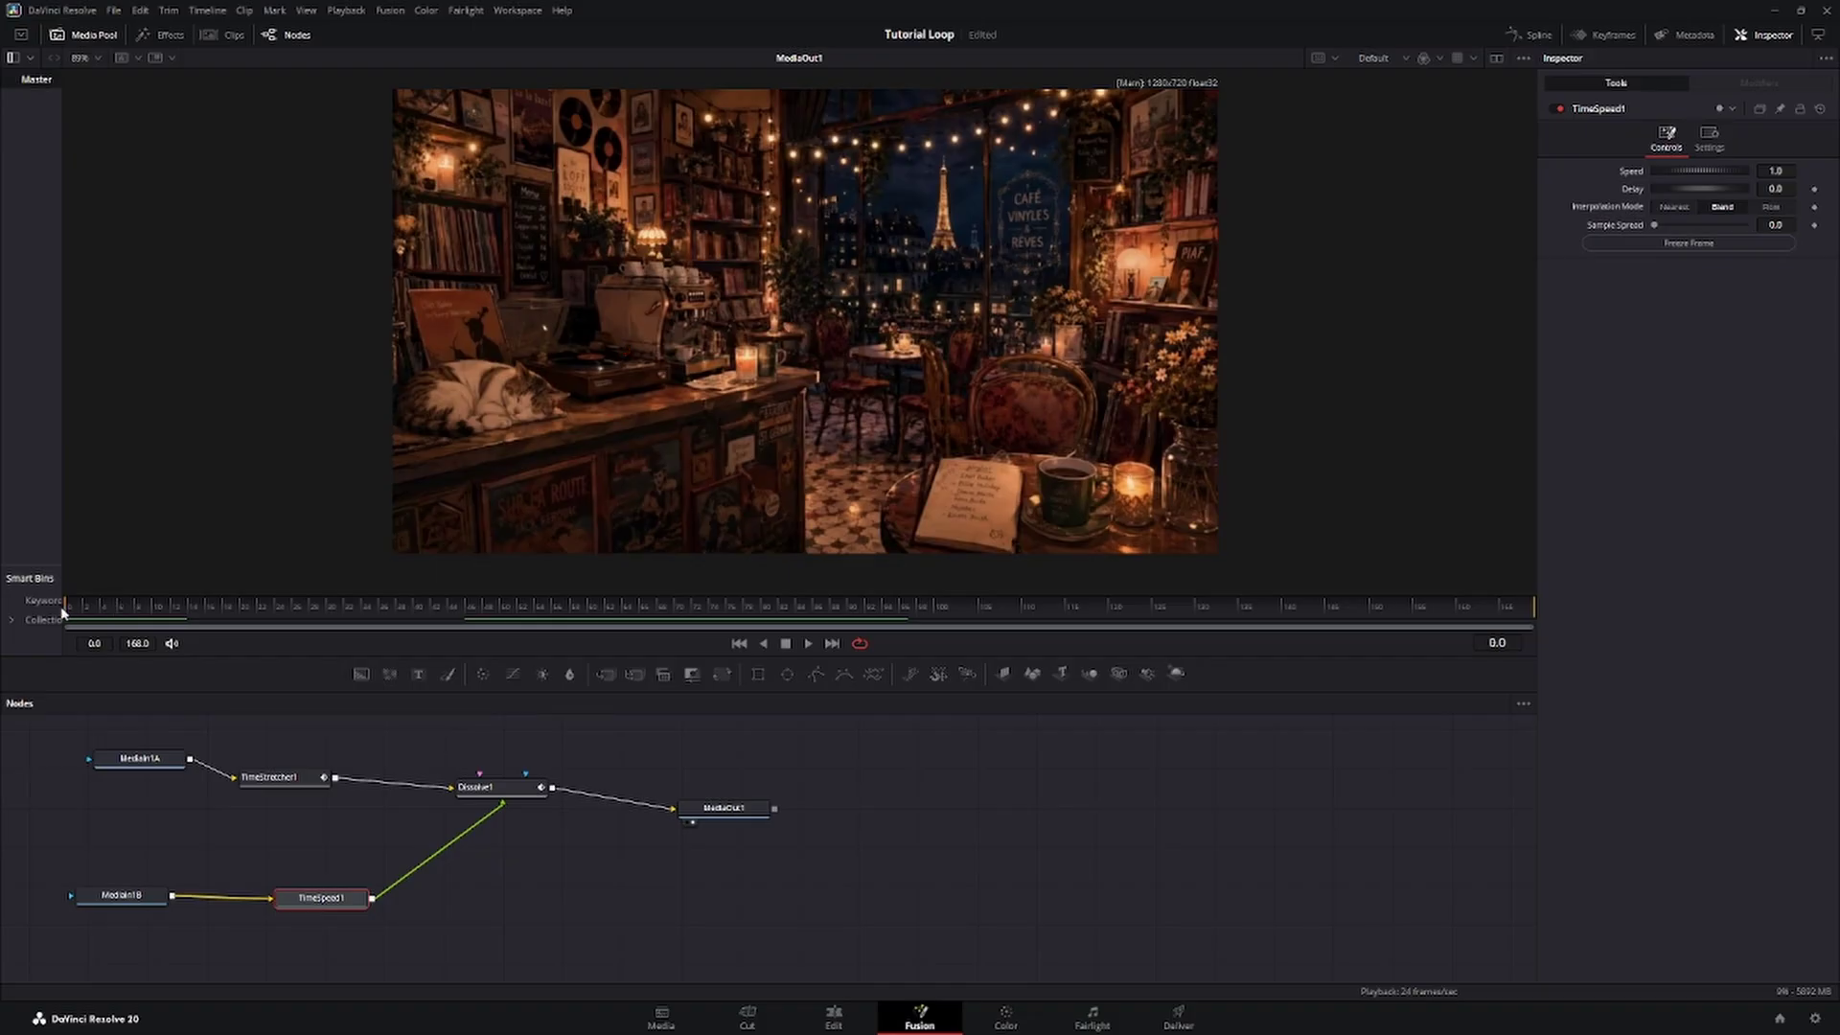
pyautogui.click(282, 777)
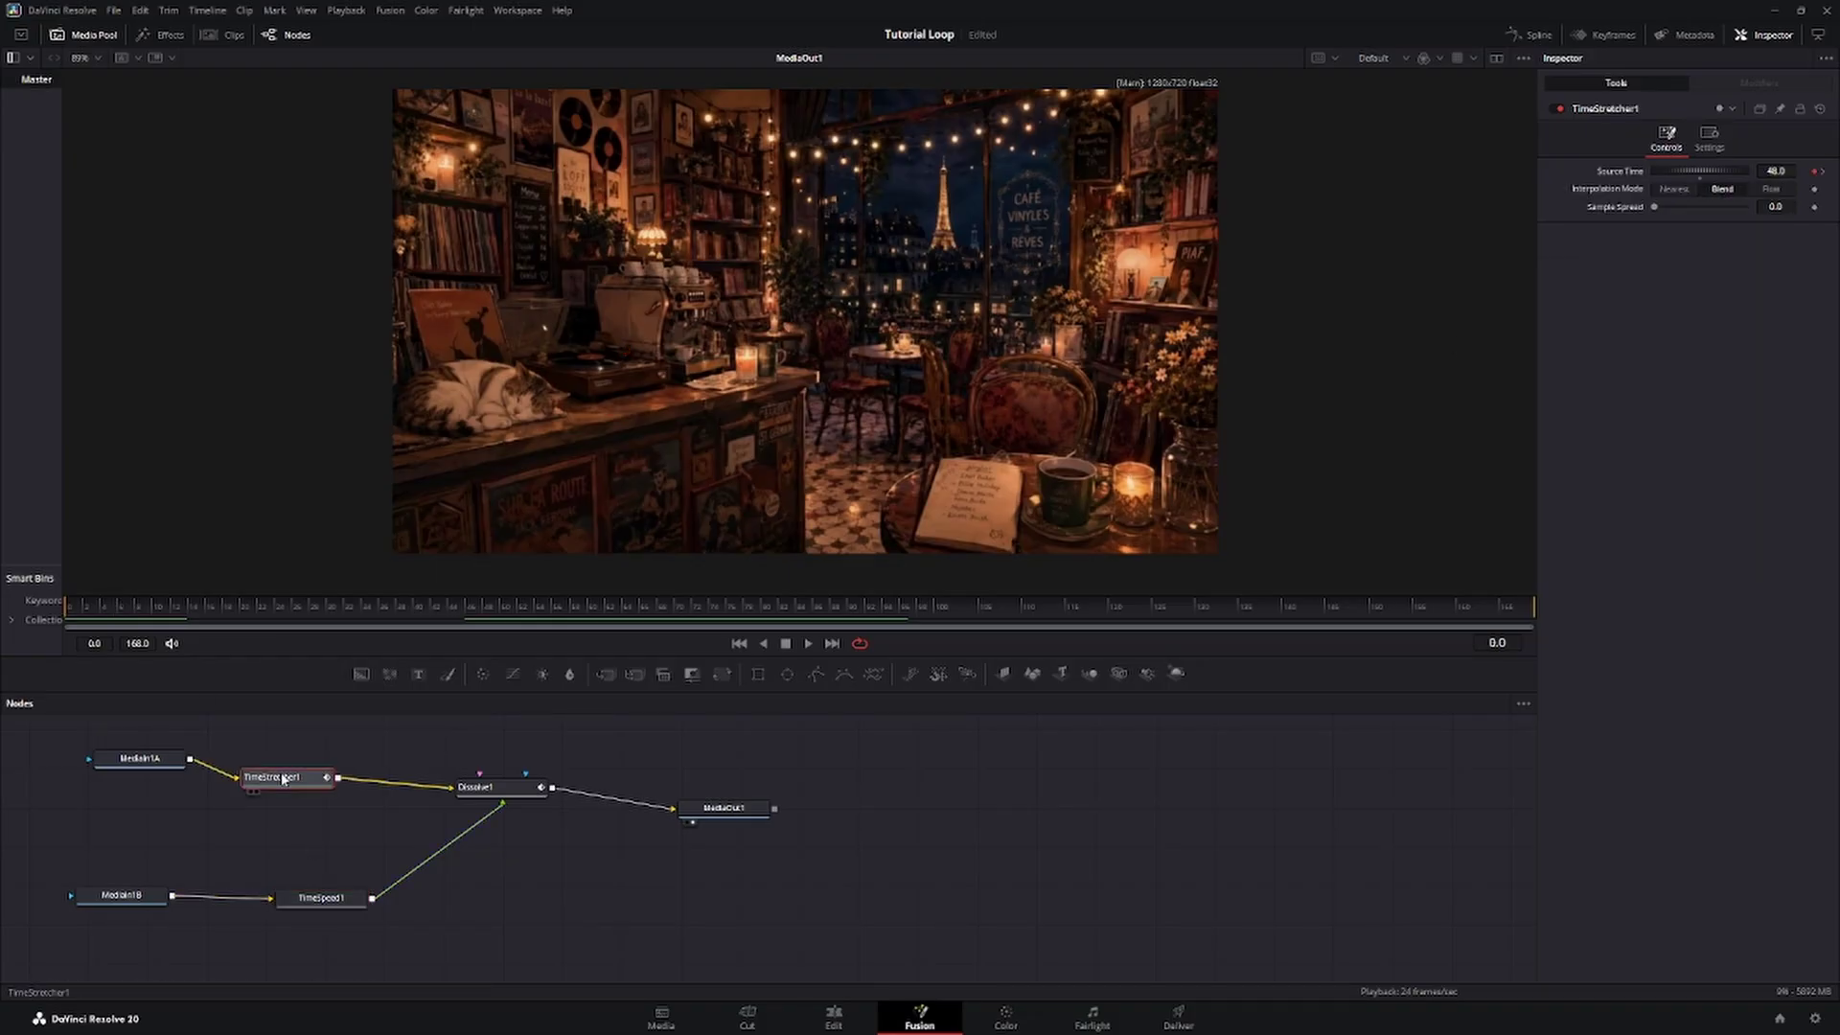
pyautogui.hotkey('ctrl', 's')
# Examine the Speed and Delay of TimeSpeed1 while moving through the timeline to frame 168.
pyautogui.click(323, 907)
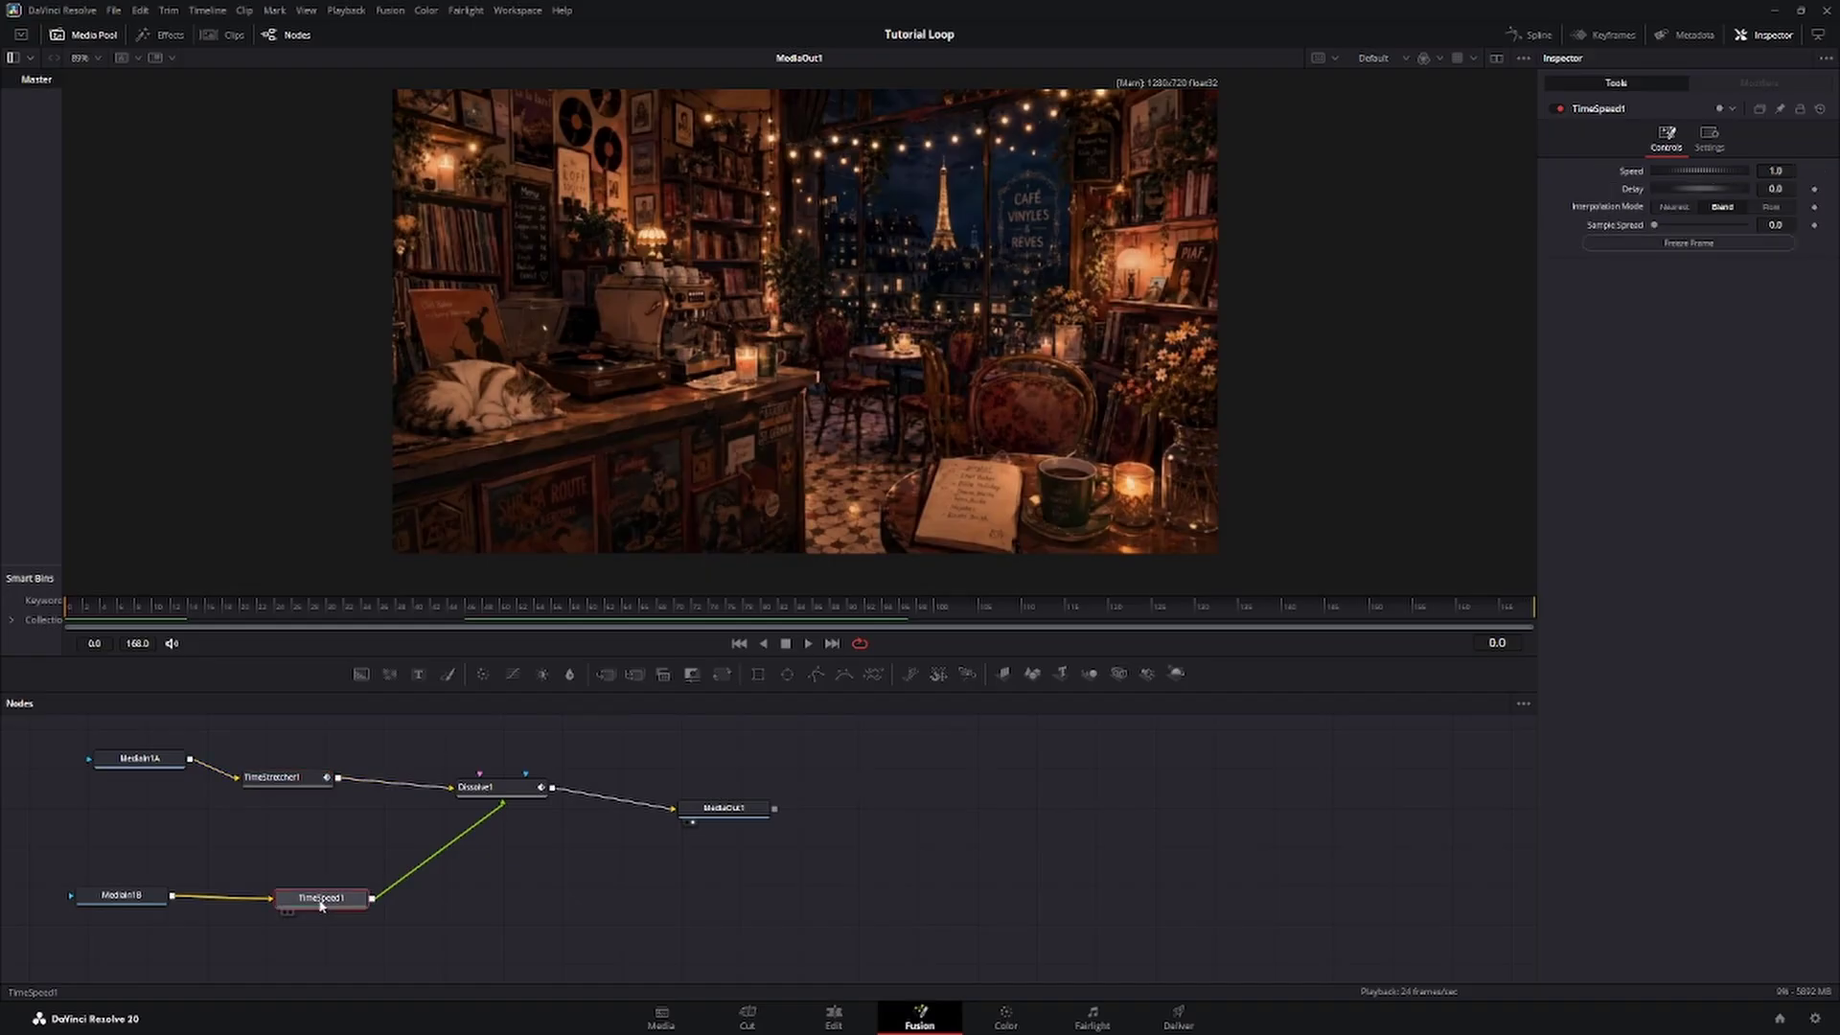
pyautogui.click(1785, 184)
pyautogui.click(332, 605)
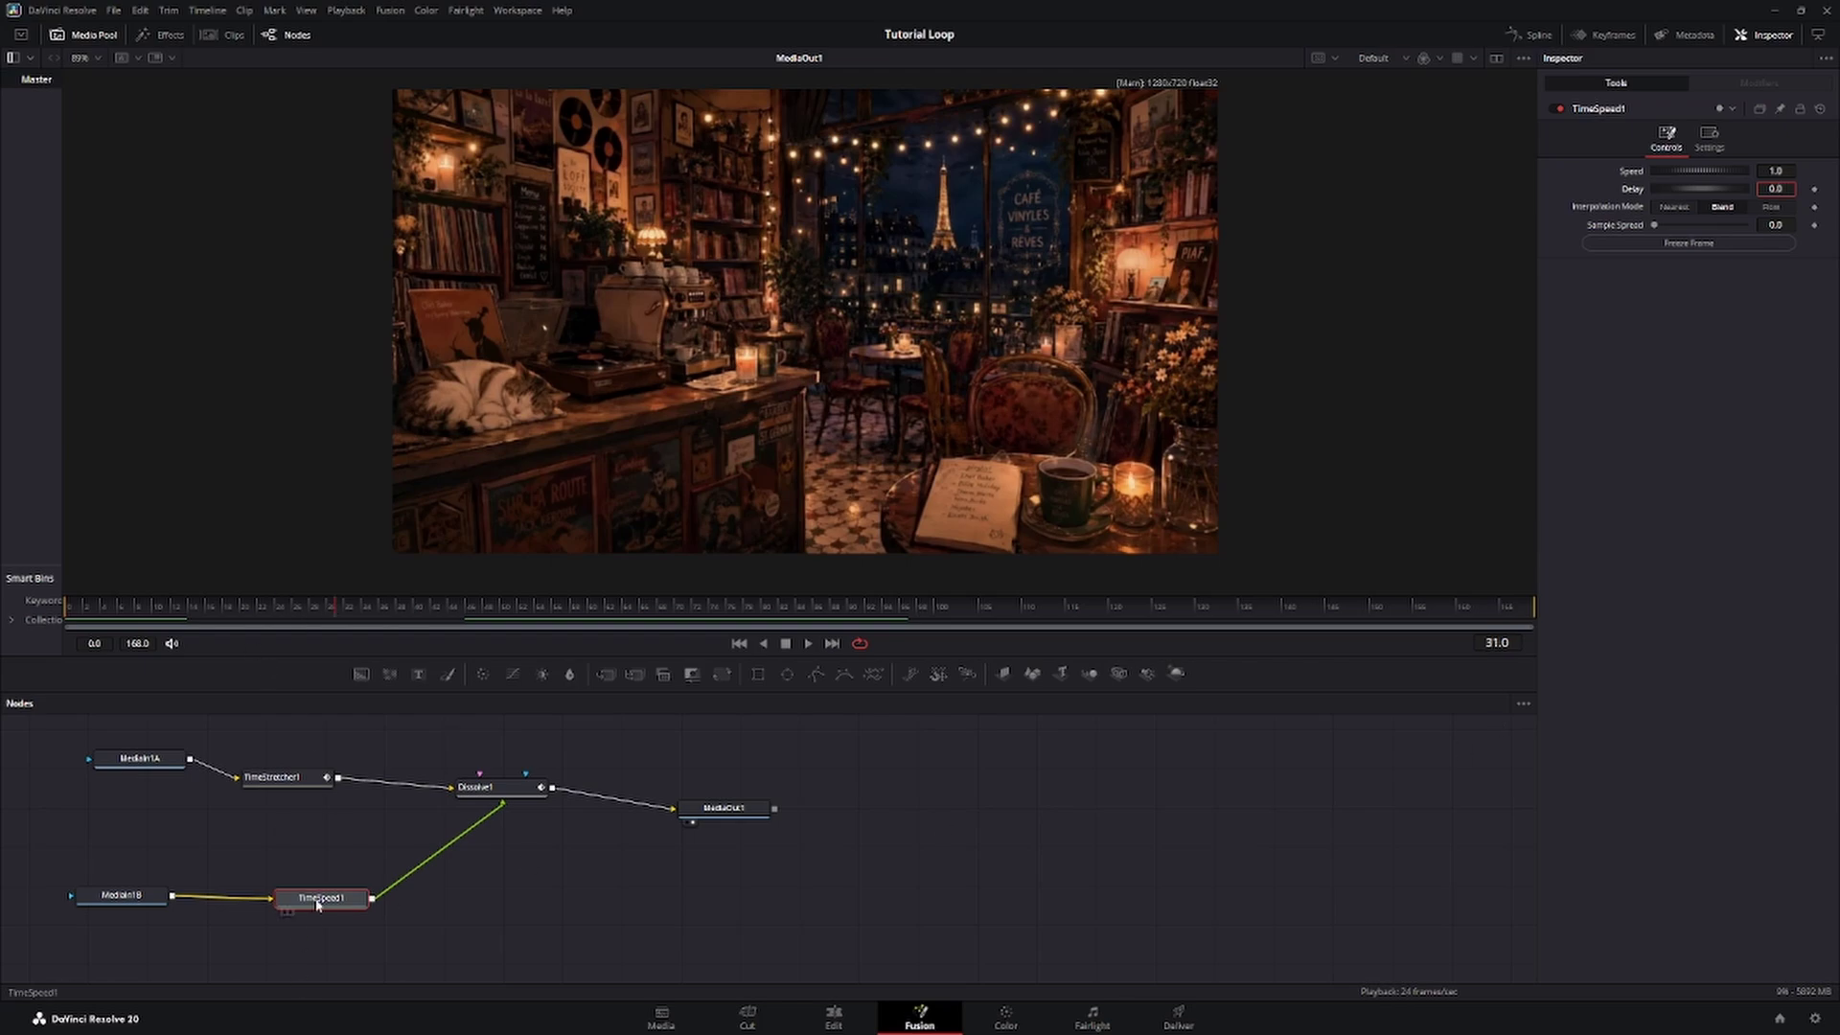
pyautogui.click(478, 606)
pyautogui.moveTo(478, 607); pyautogui.dragTo(1560, 601)
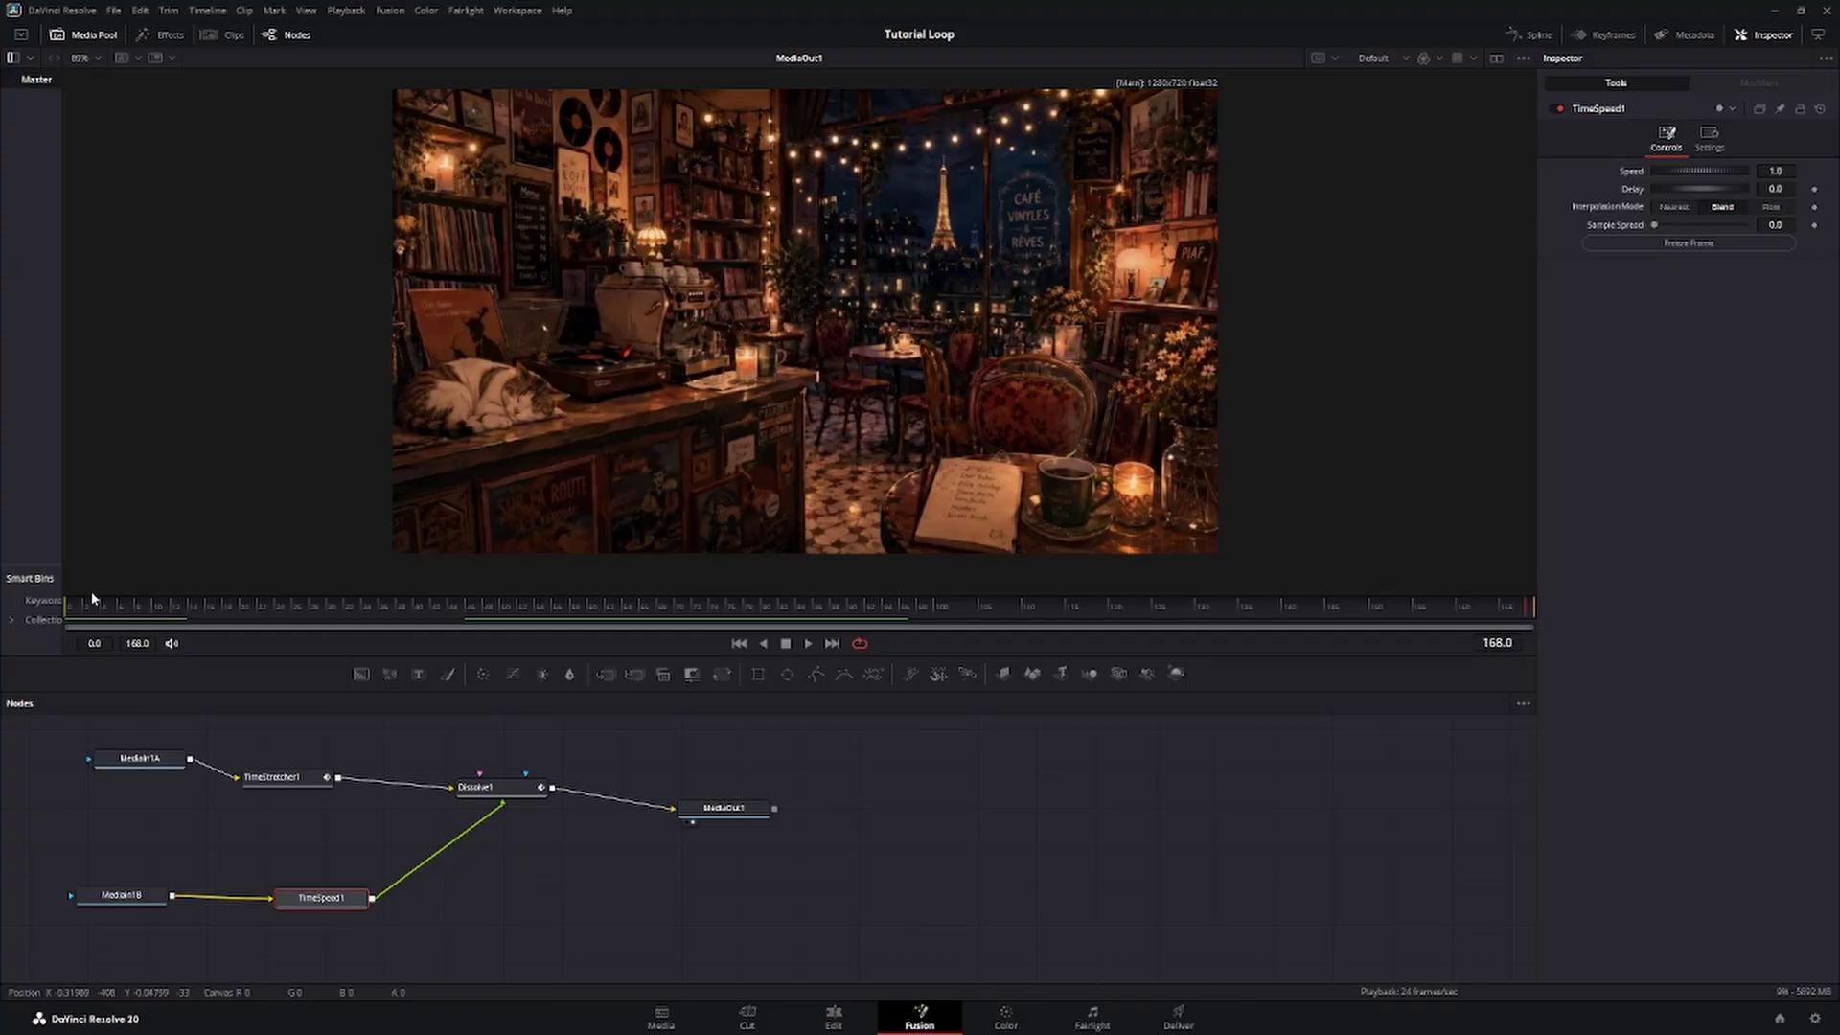
# Examine the MediaIn1A node and the Source Time of TimeStretcher1 at frames 0 and 68.
pyautogui.click(140, 758)
pyautogui.press('Home')
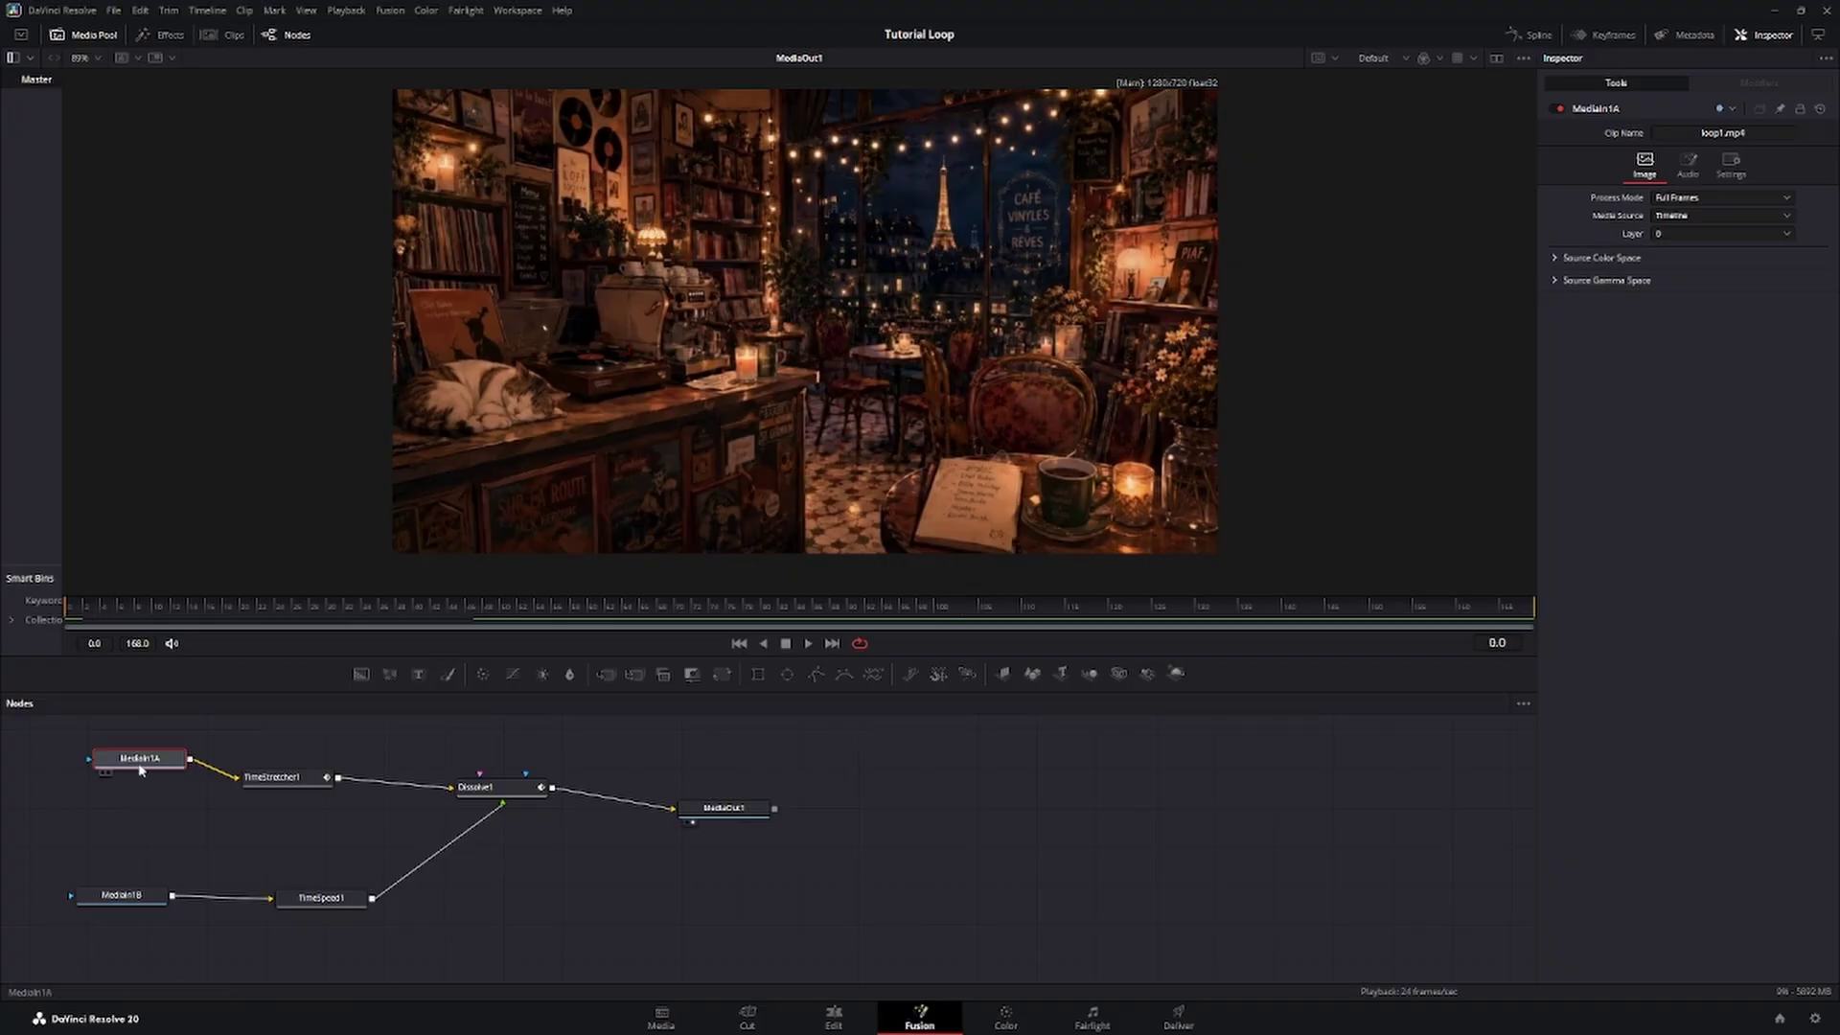
pyautogui.click(272, 777)
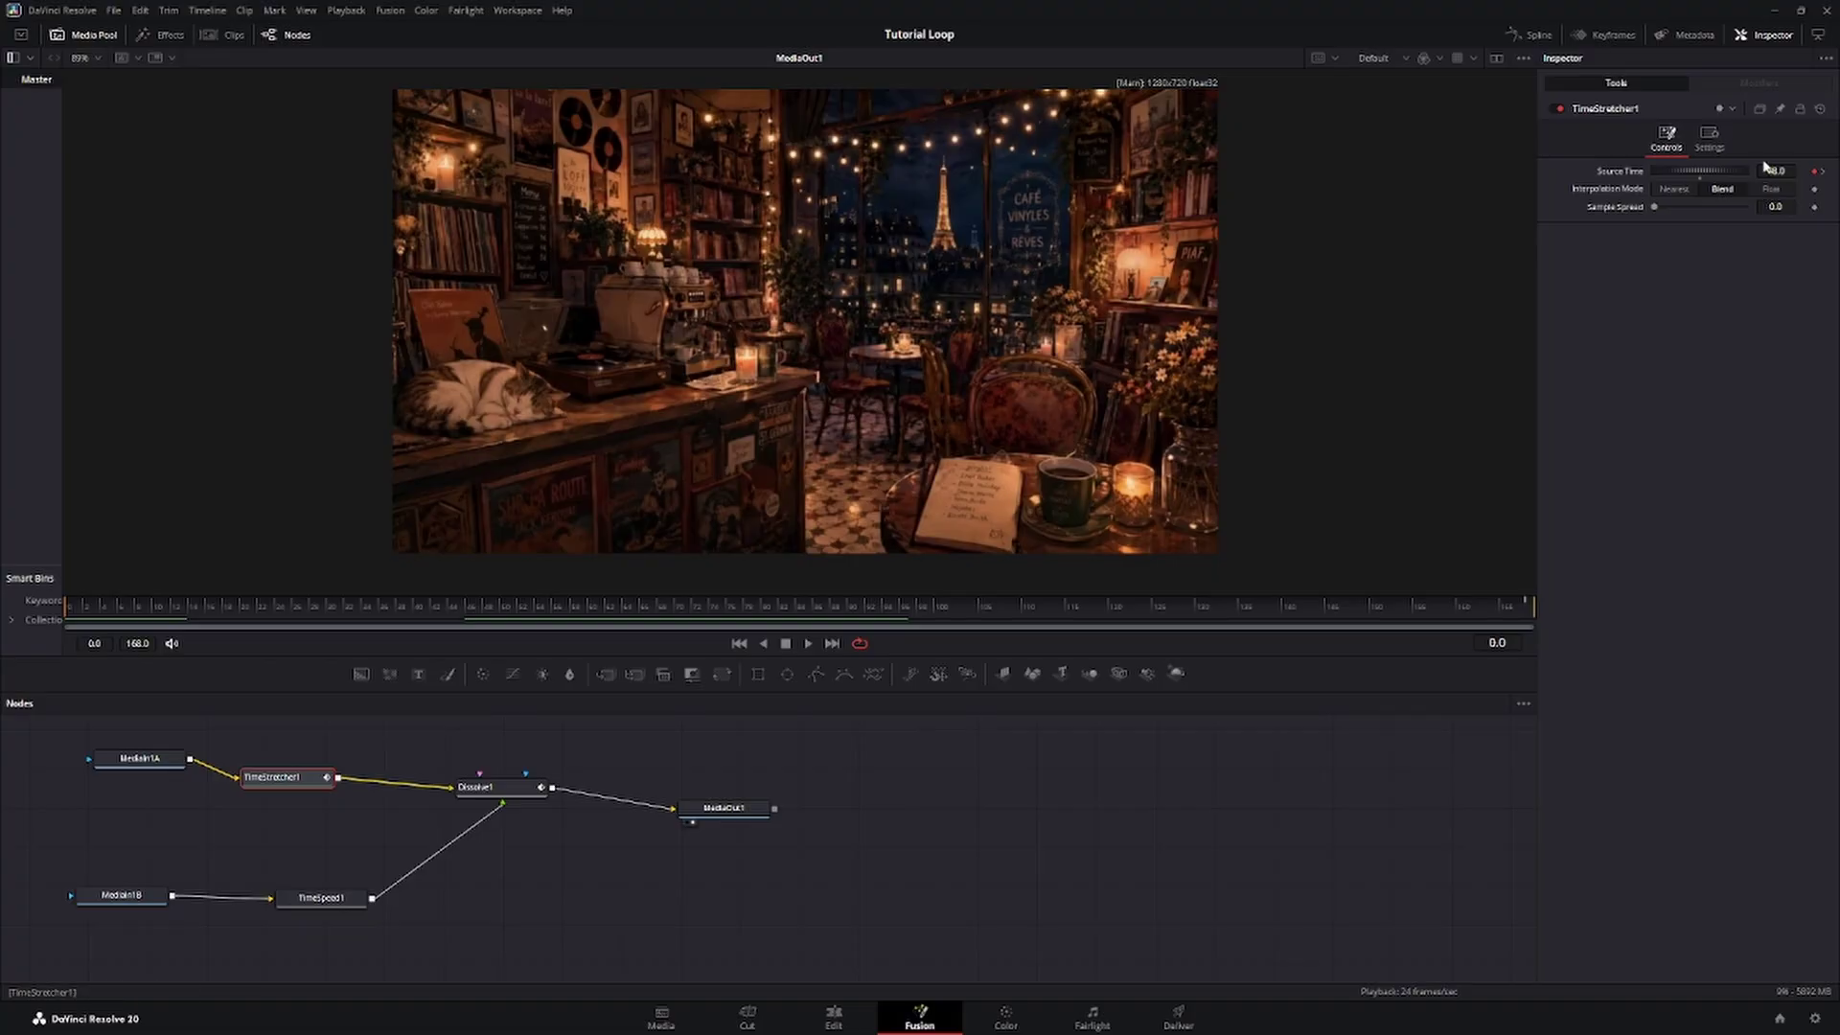
pyautogui.click(1789, 170)
pyautogui.click(659, 618)
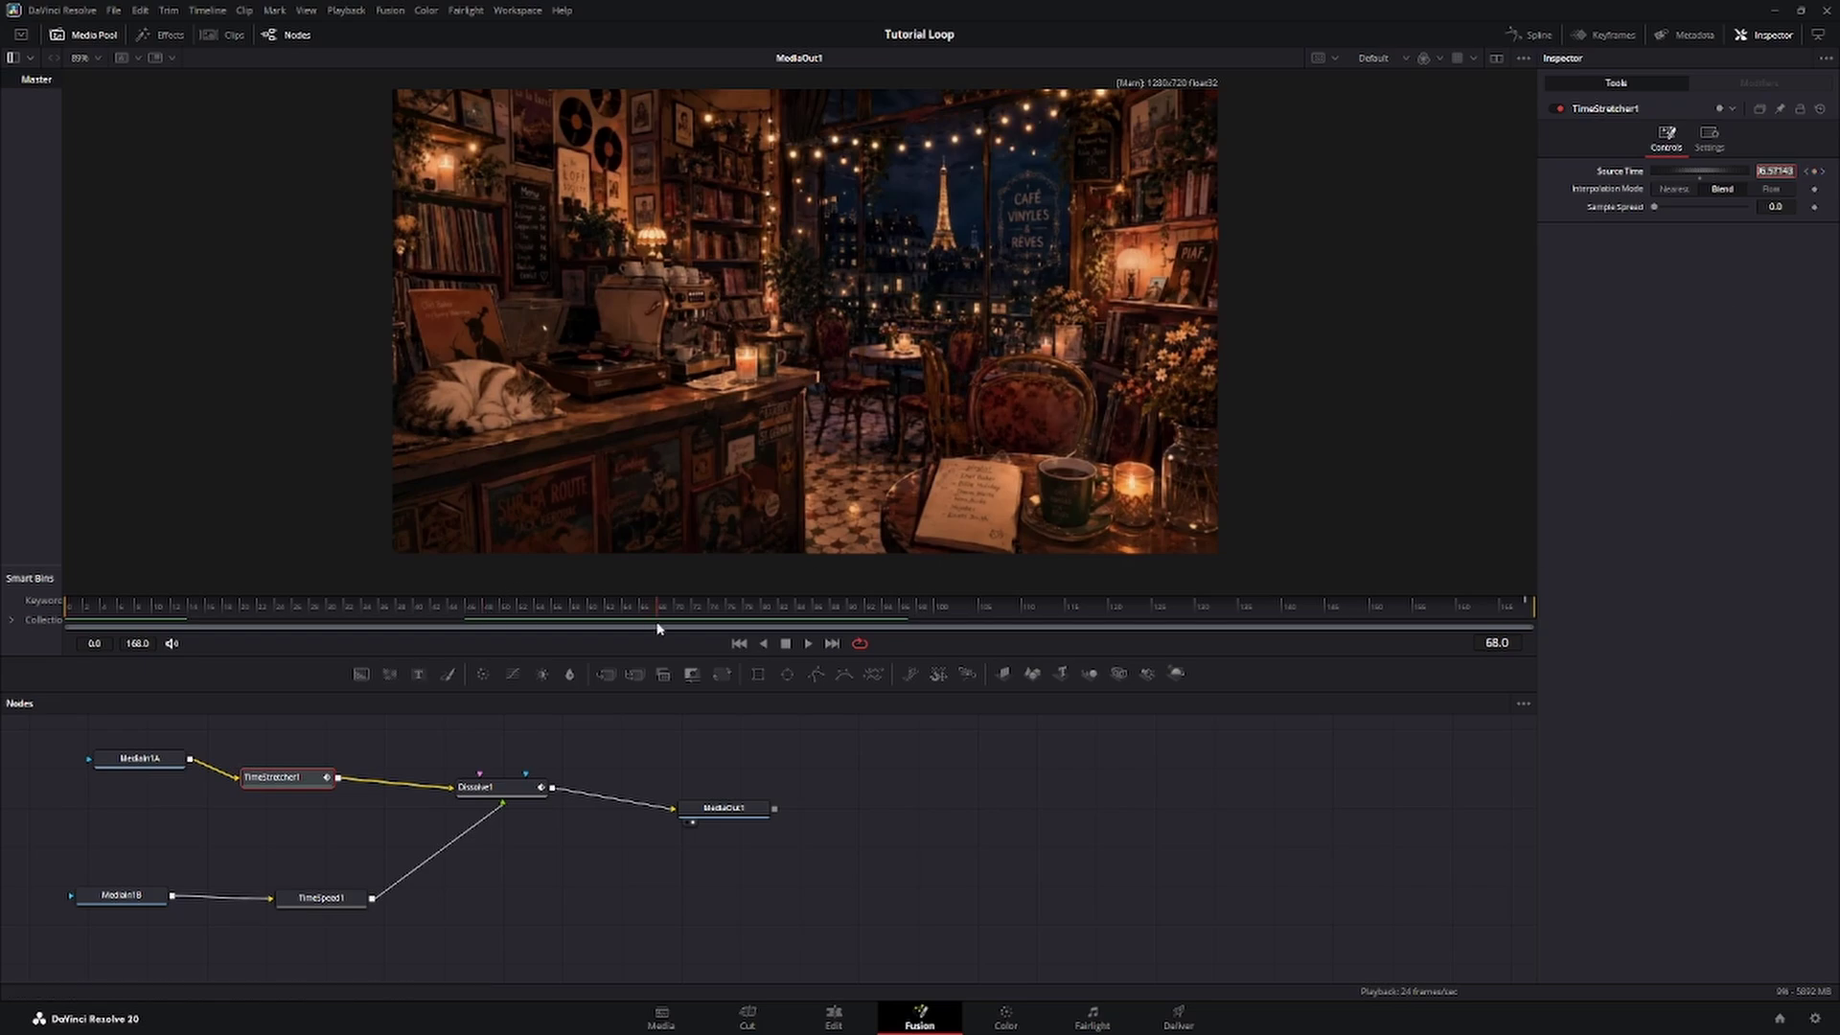
# Remove the Background/Foreground keyframes of Dissolve1 at frames 48 and 96.
pyautogui.click(523, 798)
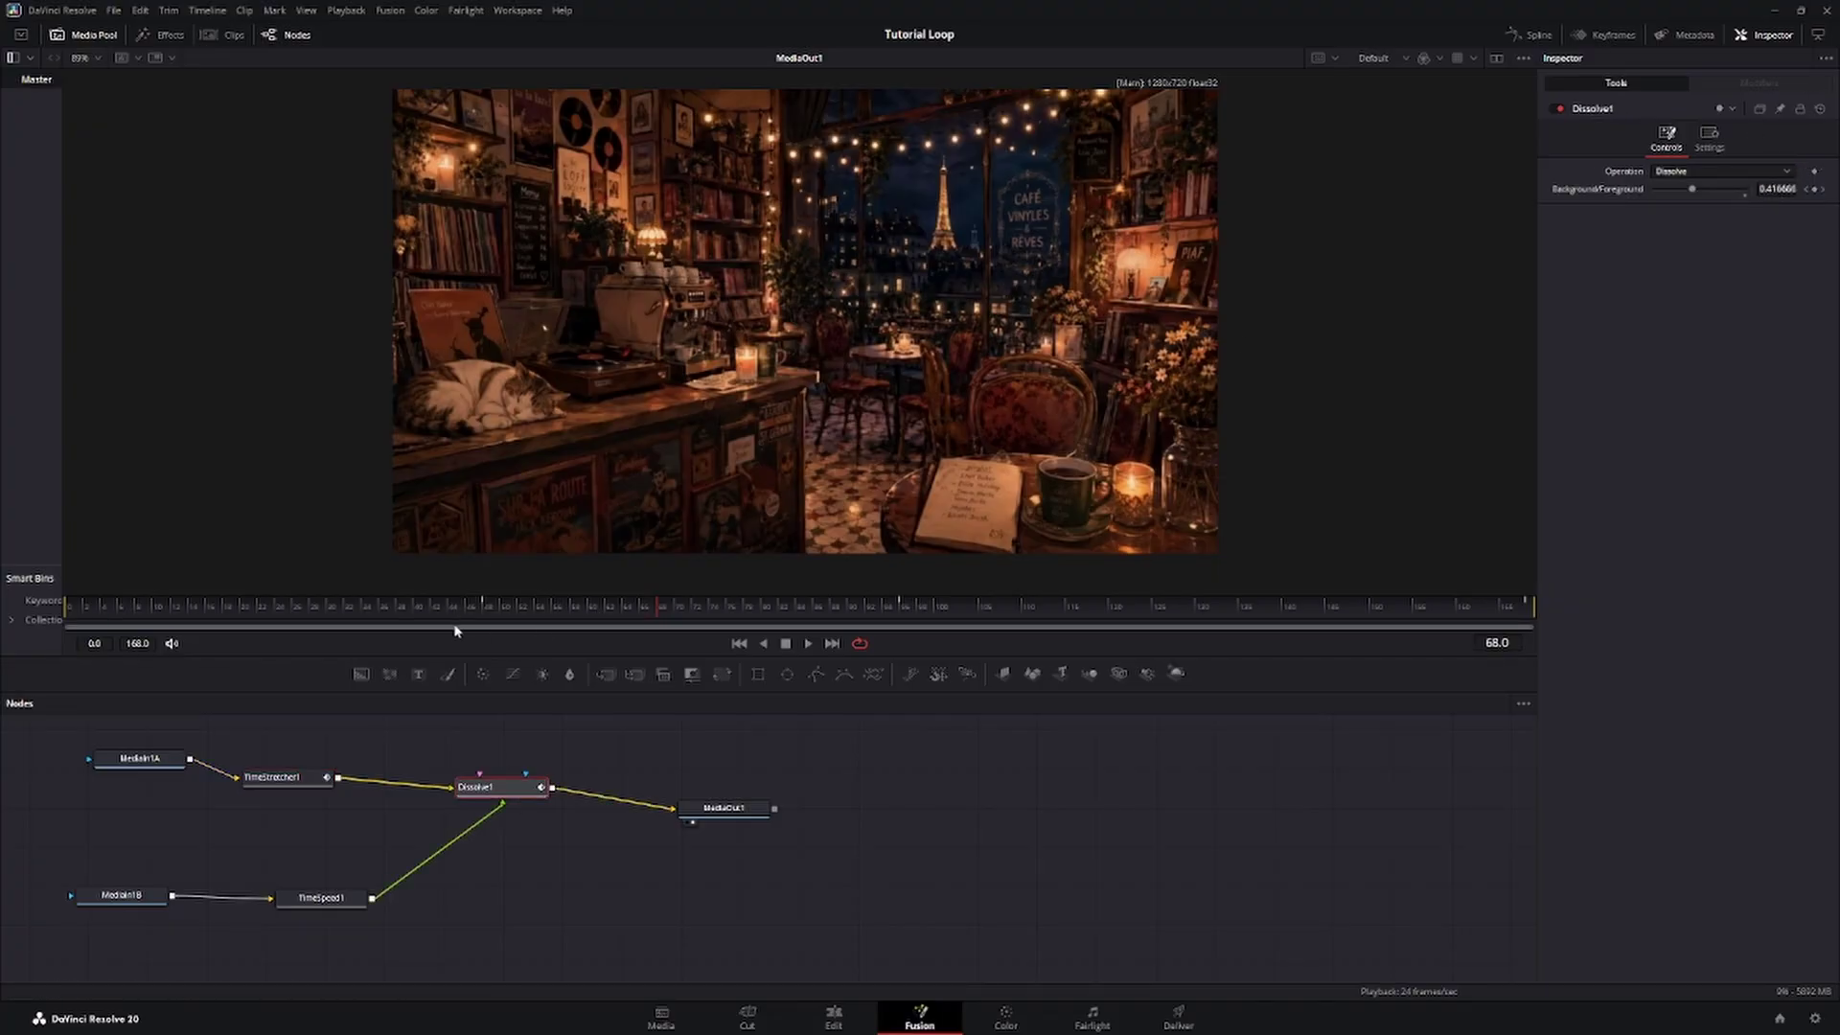
pyautogui.click(487, 613)
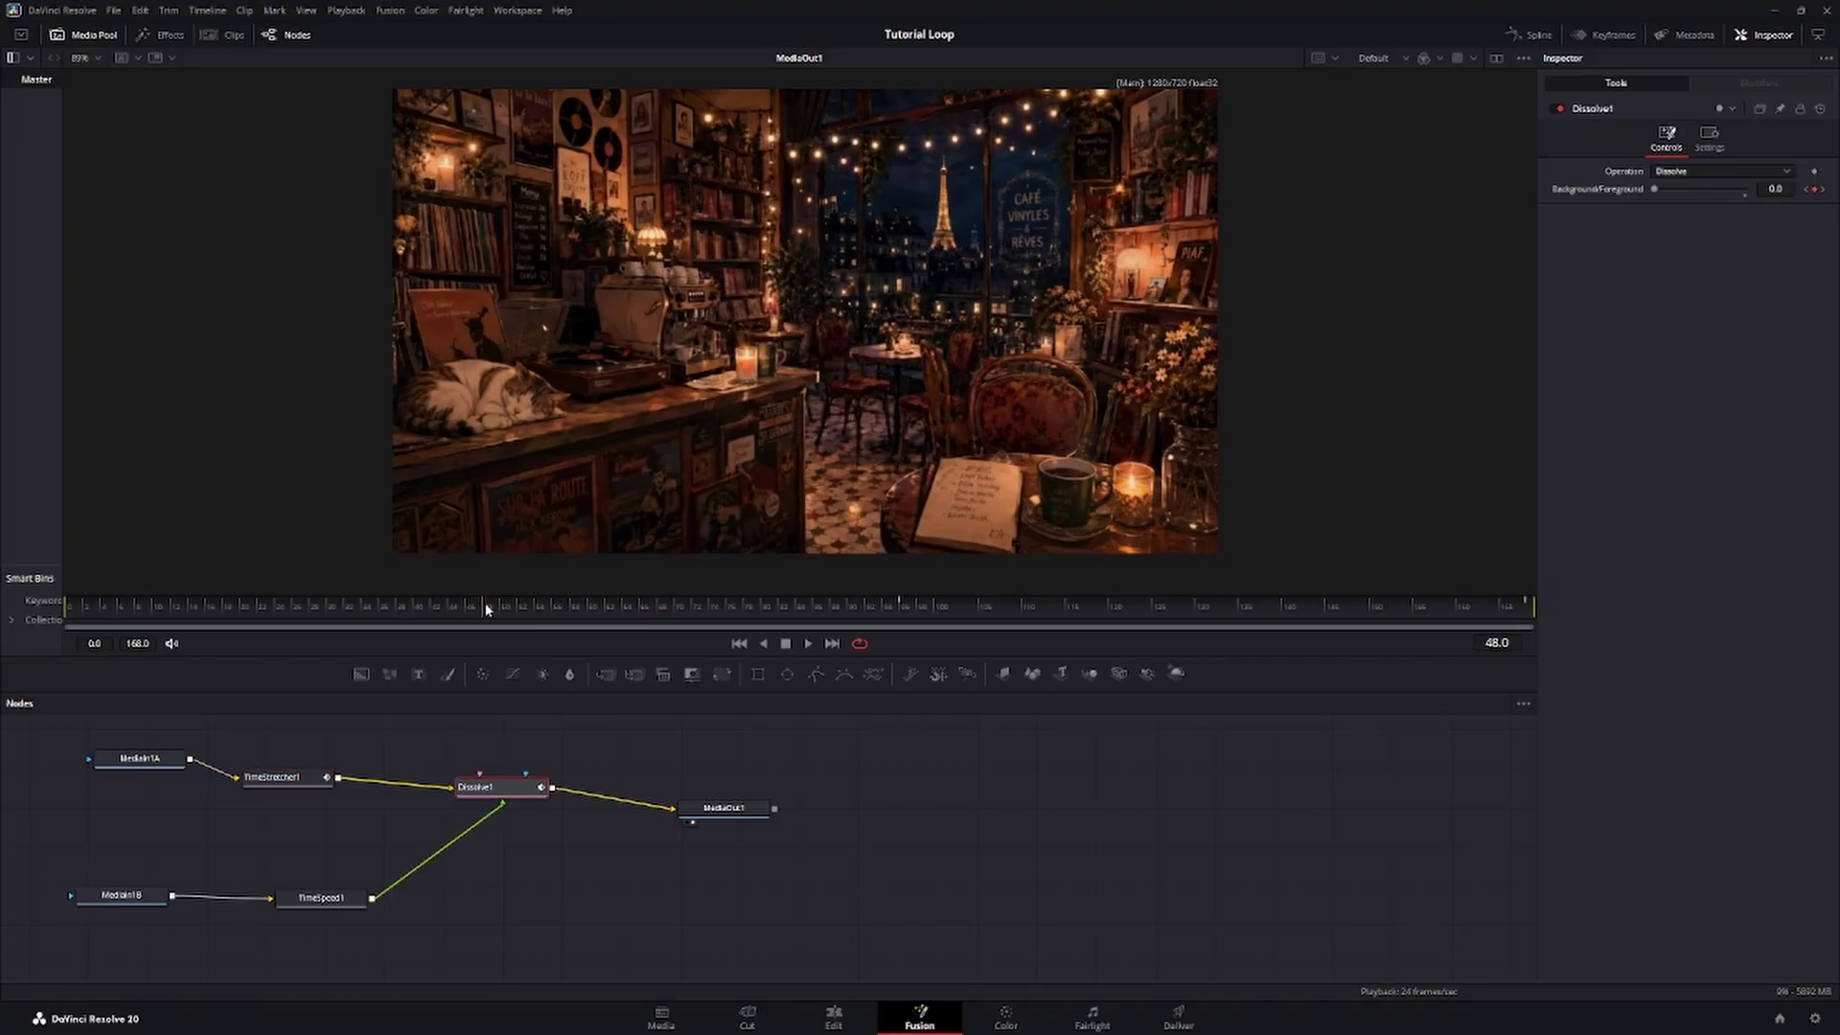
pyautogui.click(1814, 191)
pyautogui.click(899, 607)
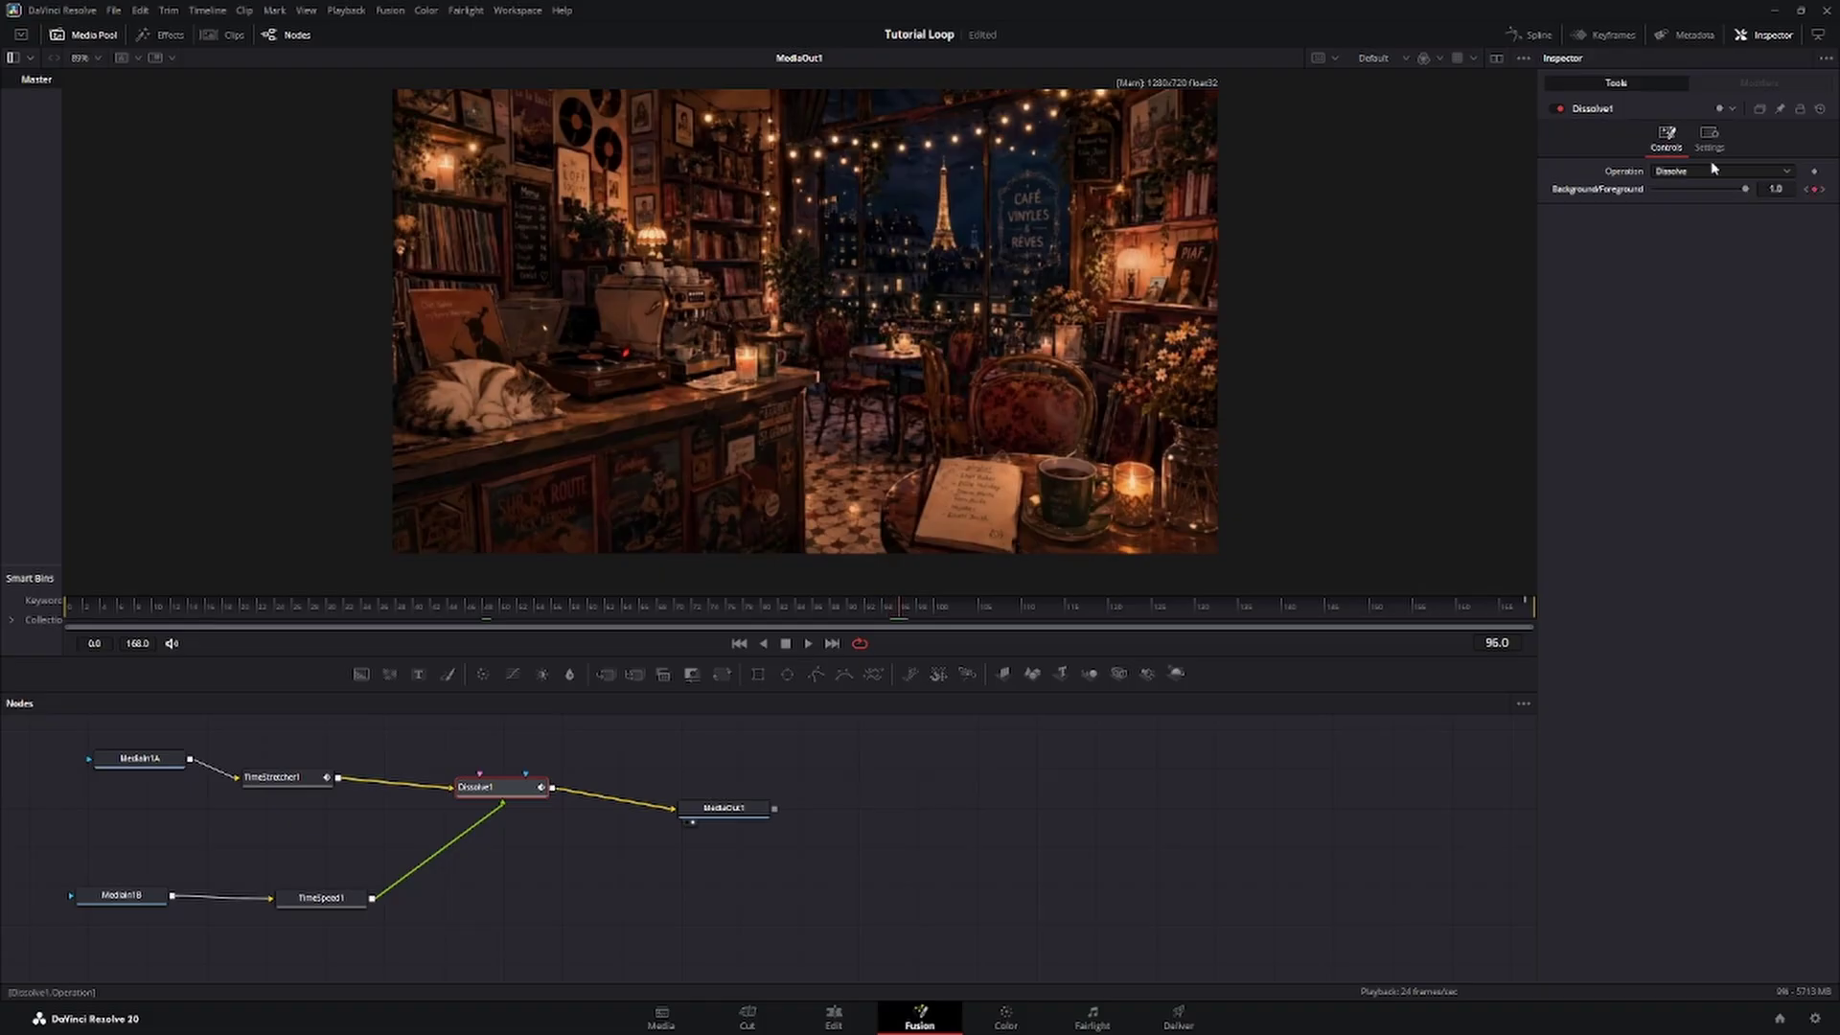
pyautogui.click(1814, 190)
# Try a Background/Foreground keyframe on Dissolve1 at frame 96 and check the blend at frames 120 and 140.
pyautogui.moveTo(498, 614); pyautogui.dragTo(904, 608)
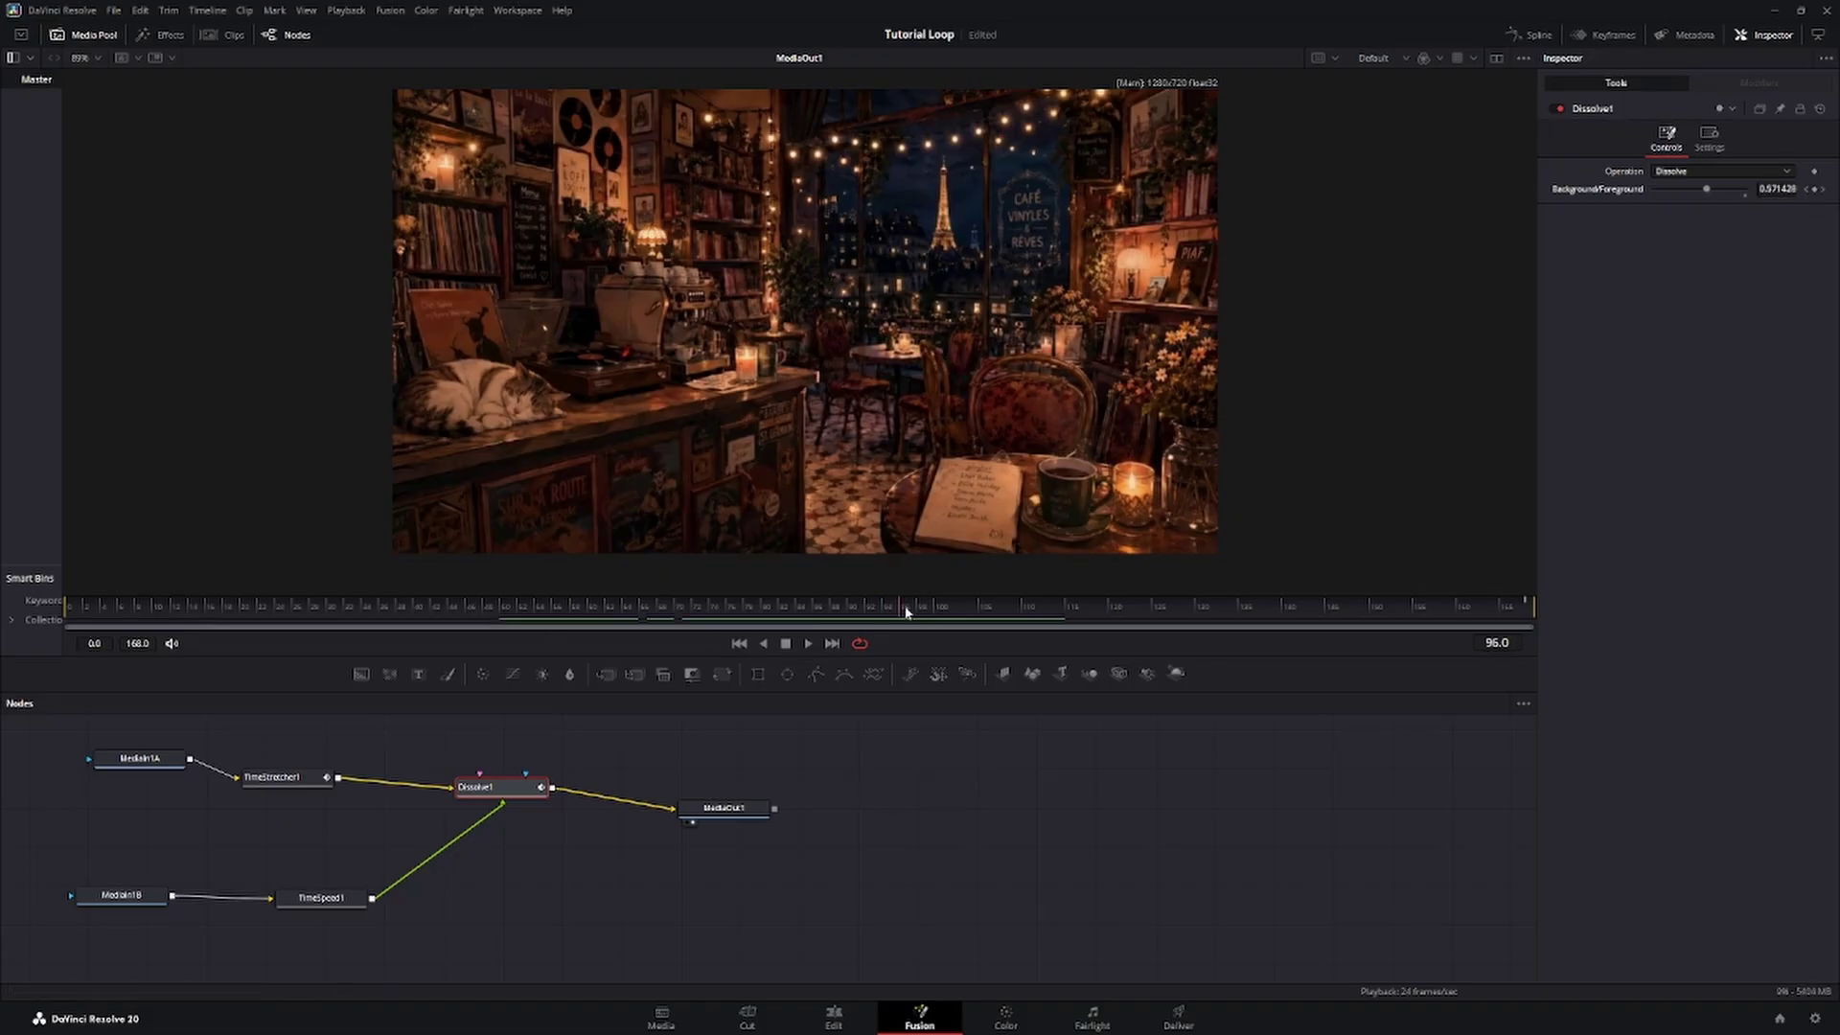
pyautogui.click(1814, 191)
pyautogui.moveTo(937, 617); pyautogui.dragTo(1287, 616)
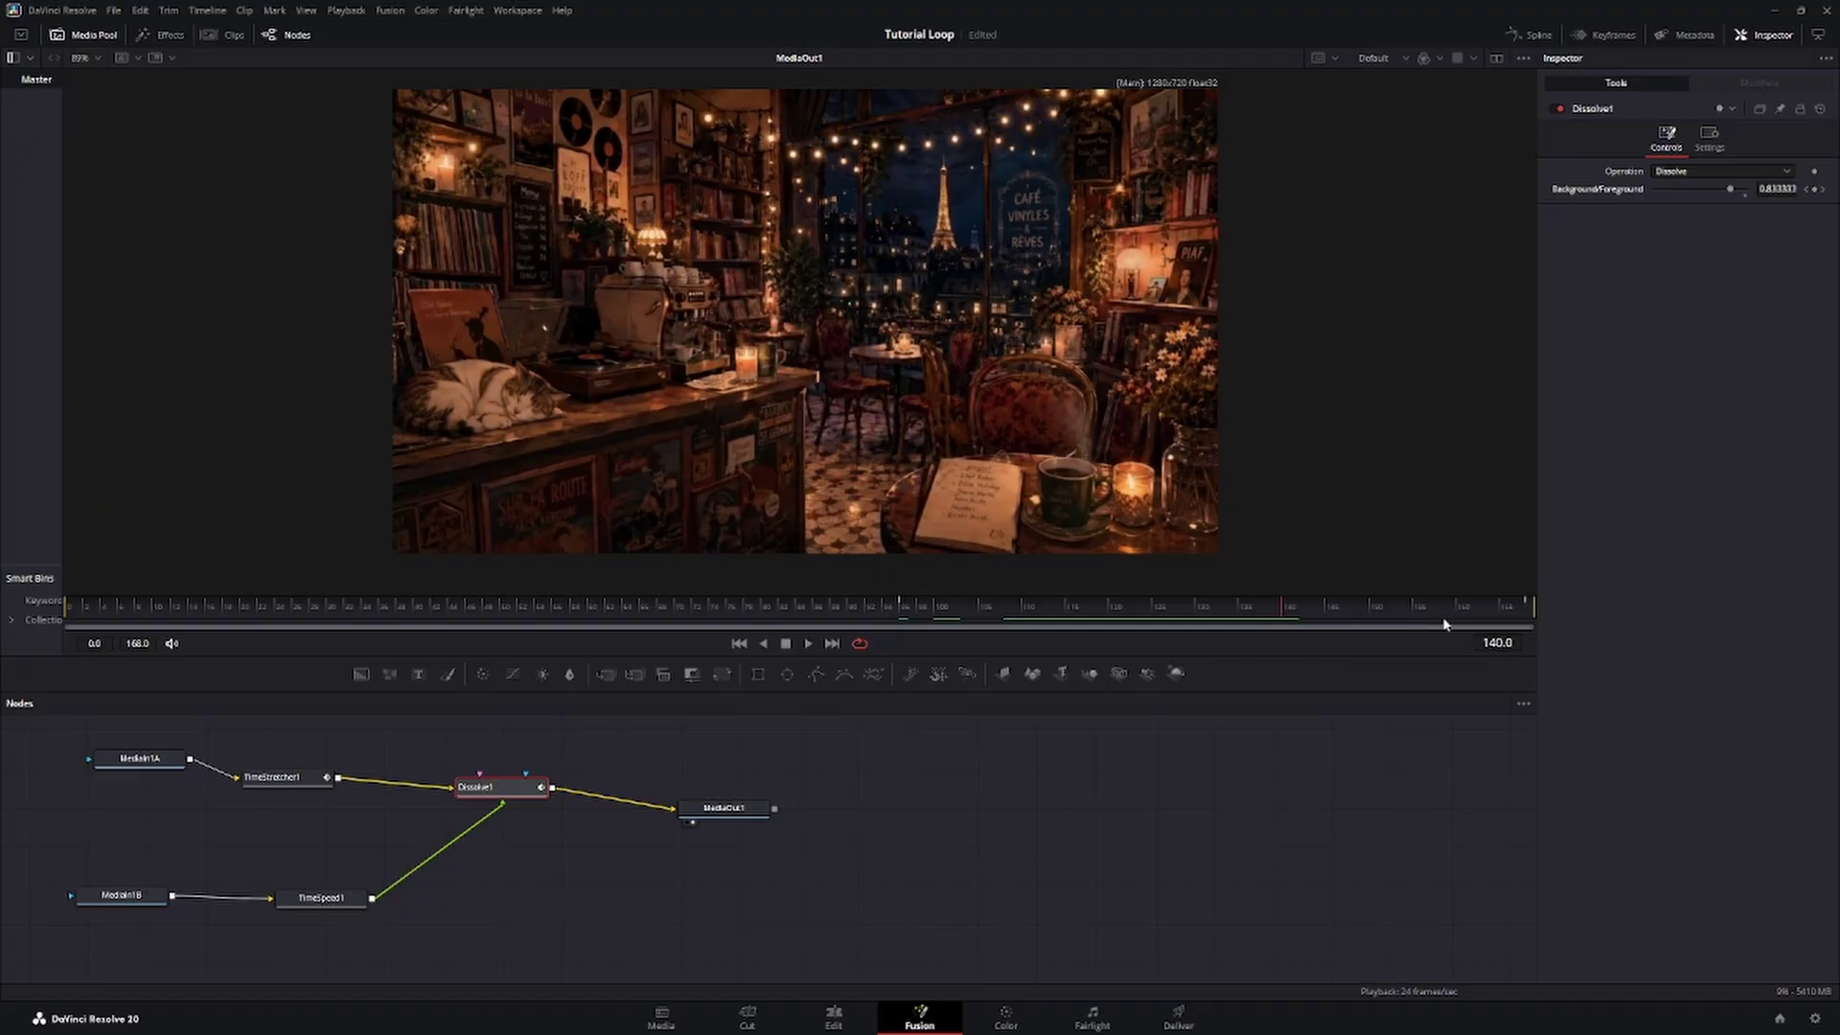
pyautogui.click(1110, 618)
pyautogui.click(905, 617)
# Add a Background/Foreground keyframe of 0.0 to Dissolve1 at frame 120 and check the blend up to frame 168.
pyautogui.click(1102, 611)
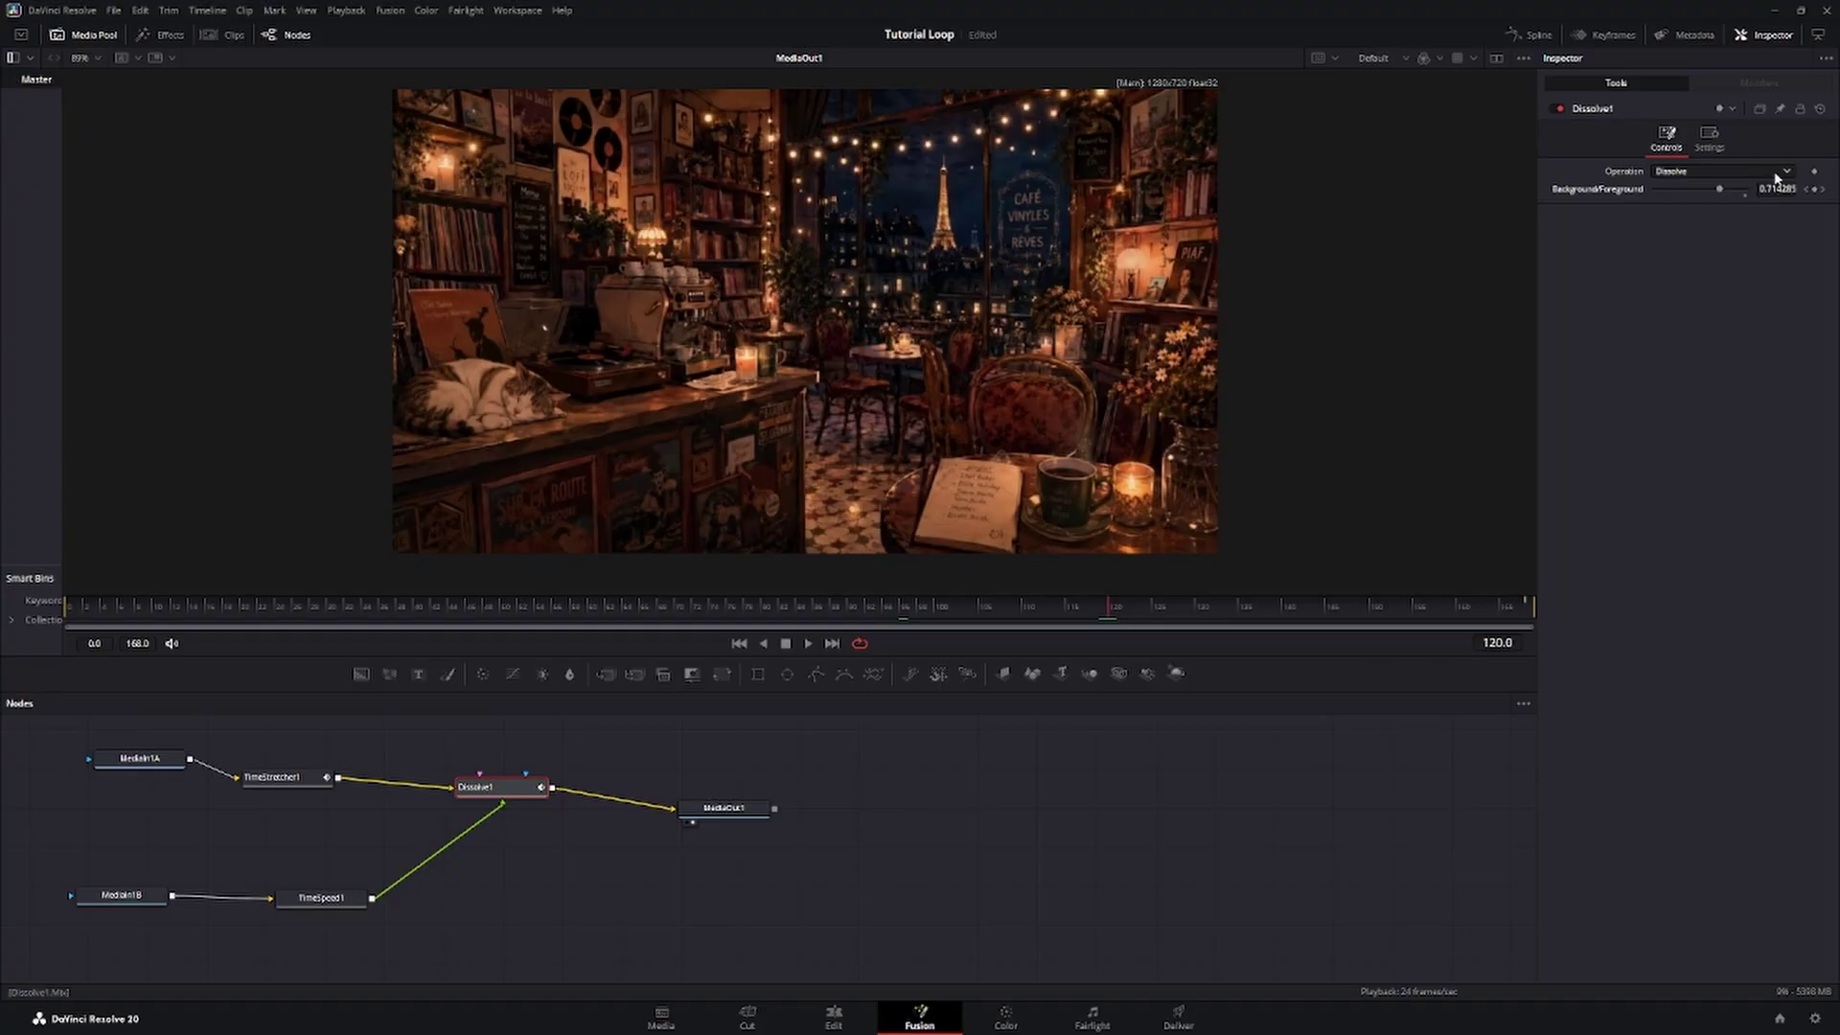
pyautogui.click(1817, 189)
pyautogui.moveTo(1721, 188); pyautogui.dragTo(1560, 189)
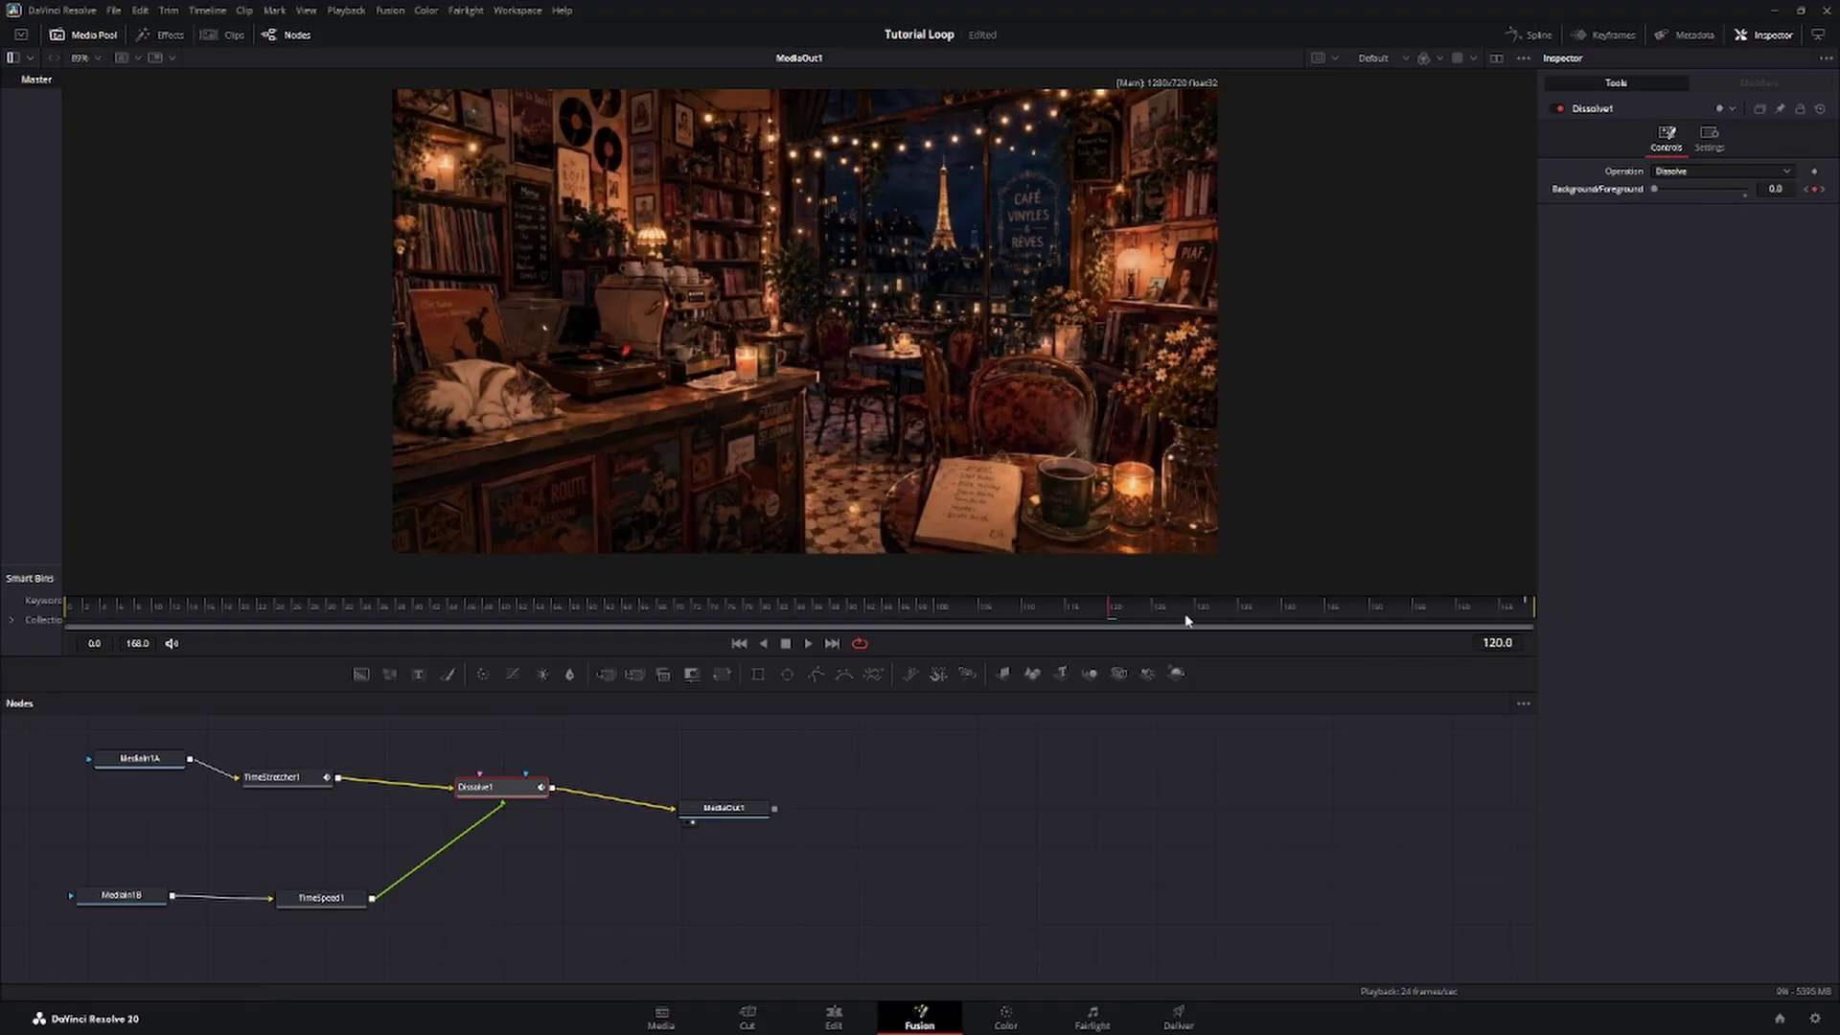
pyautogui.moveTo(1186, 621); pyautogui.dragTo(1557, 597)
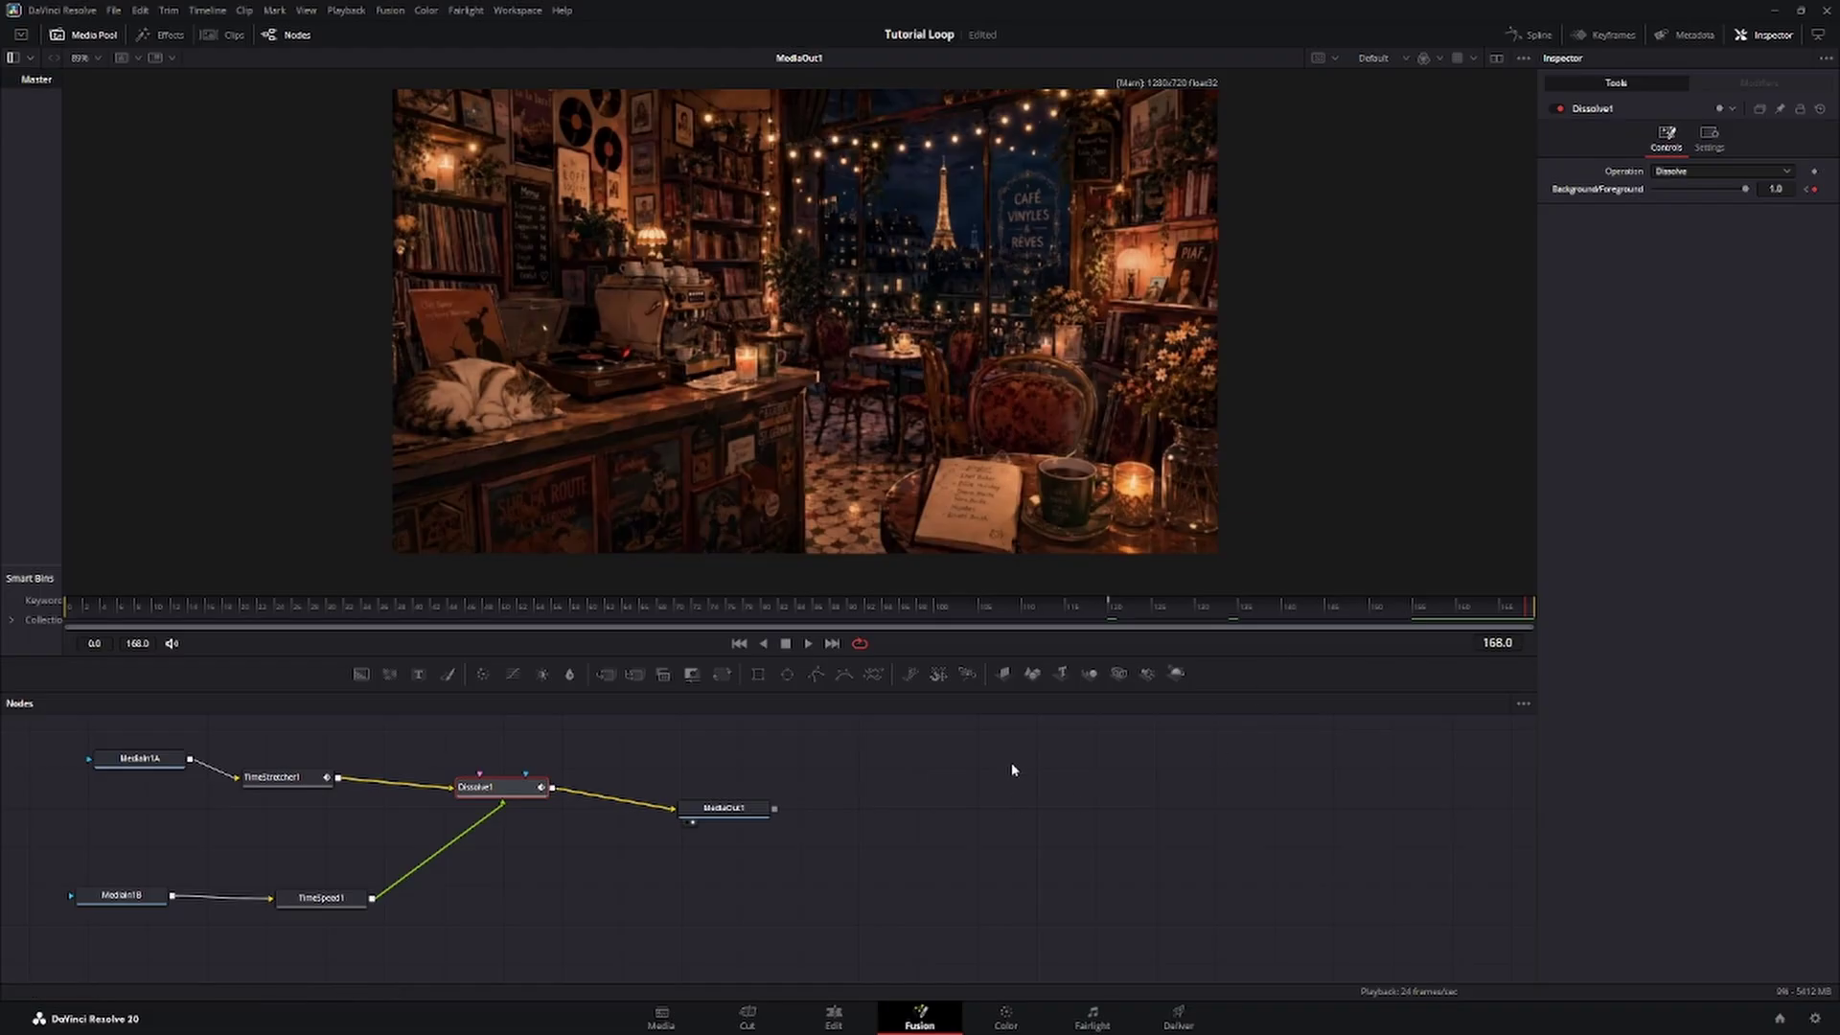
pyautogui.click(1108, 609)
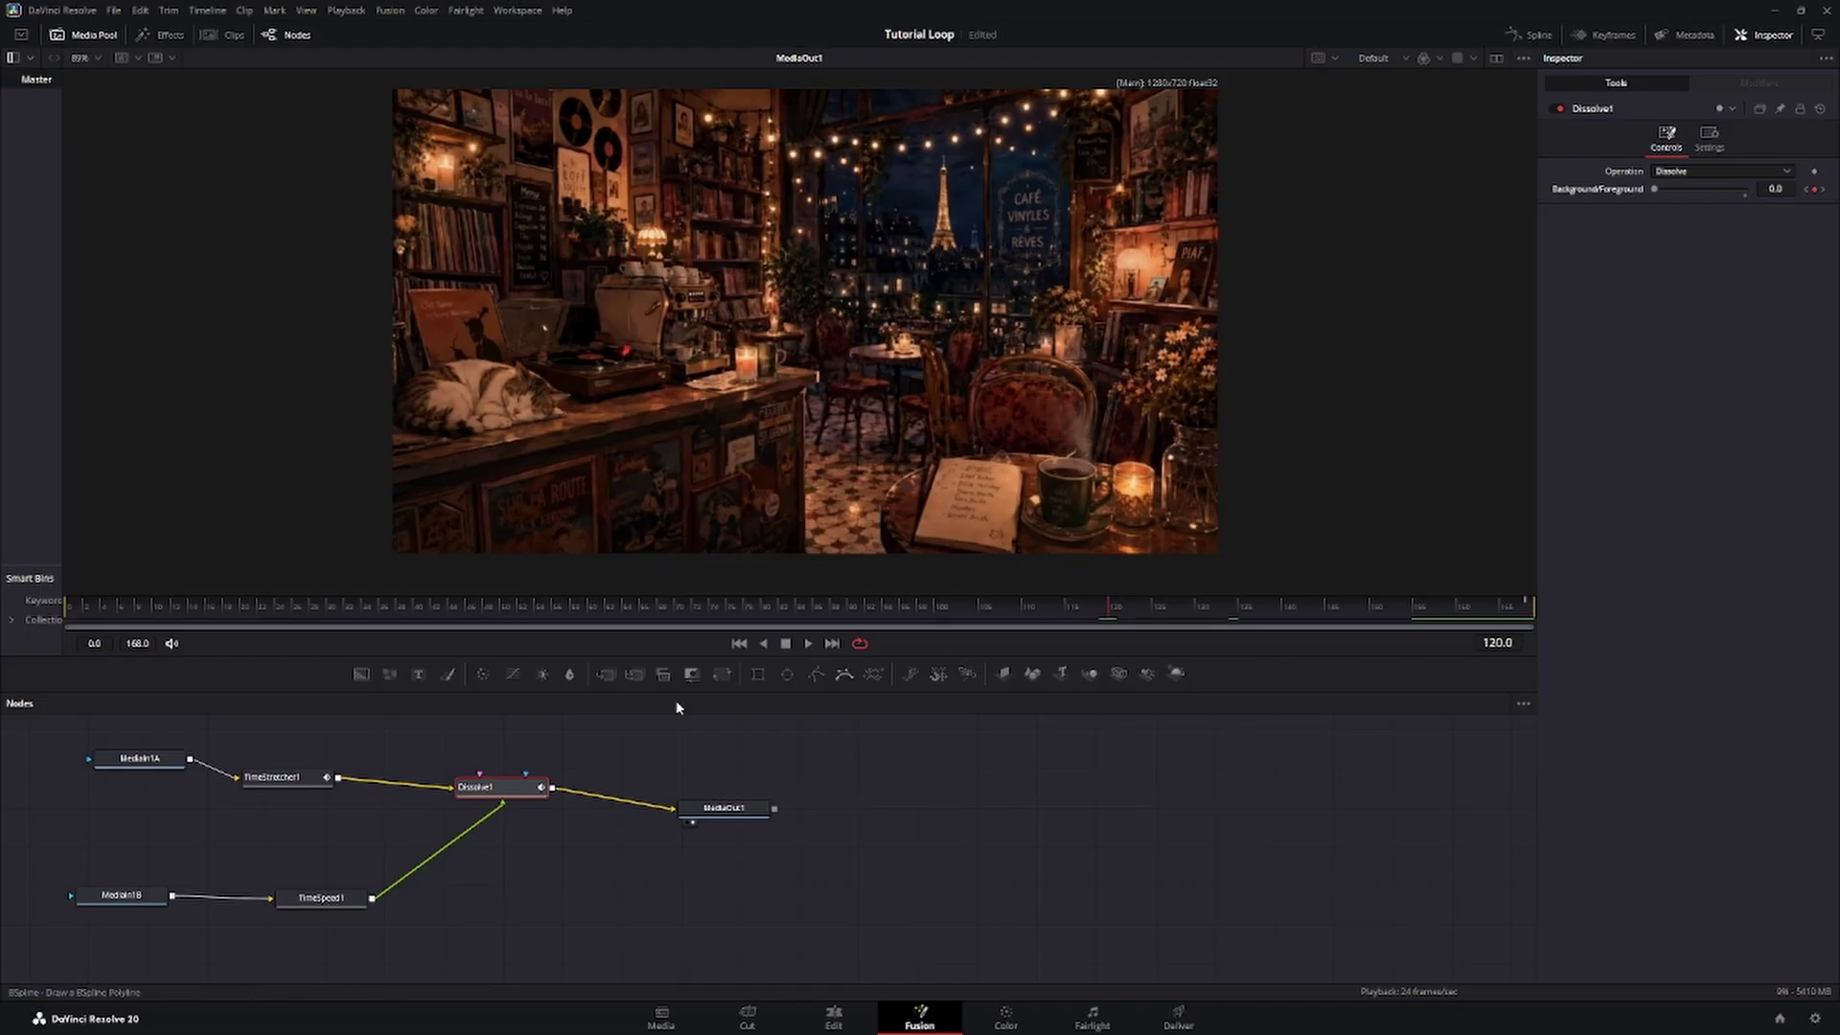
# Set the Delay of TimeSpeed1 to 120 and return to frame 0.
pyautogui.click(307, 898)
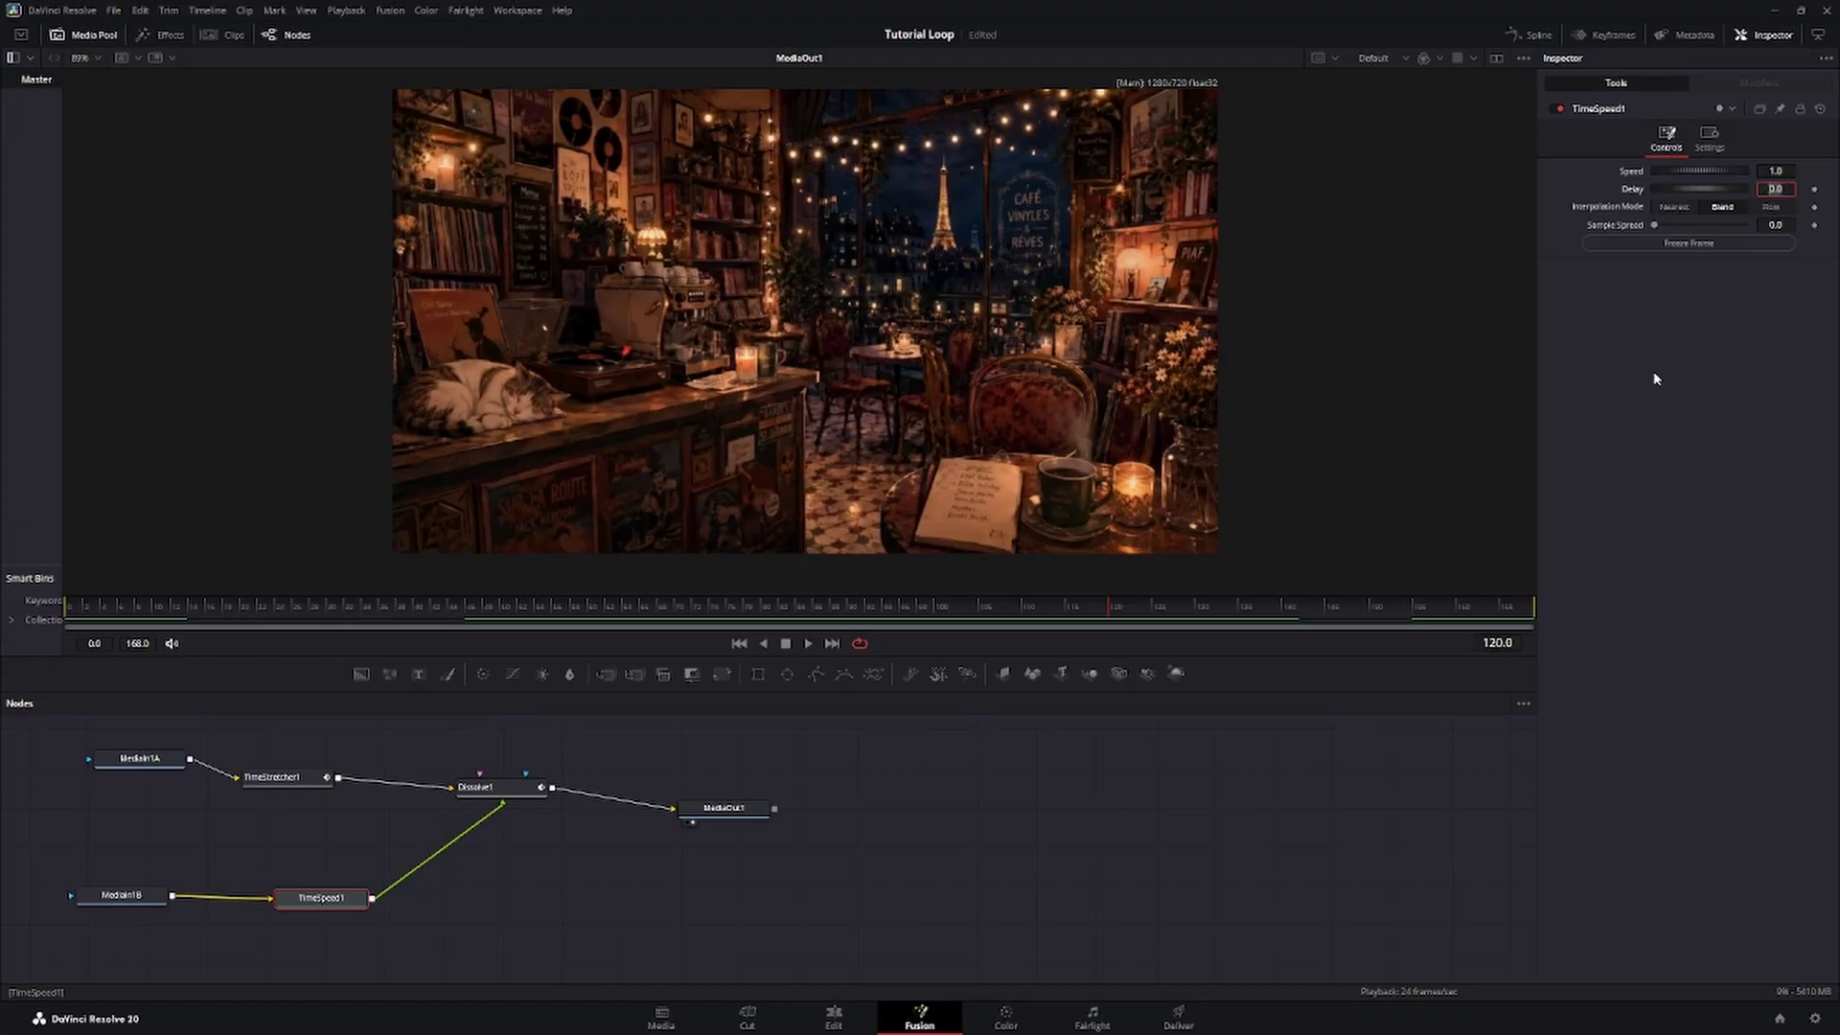
pyautogui.press('Tab')
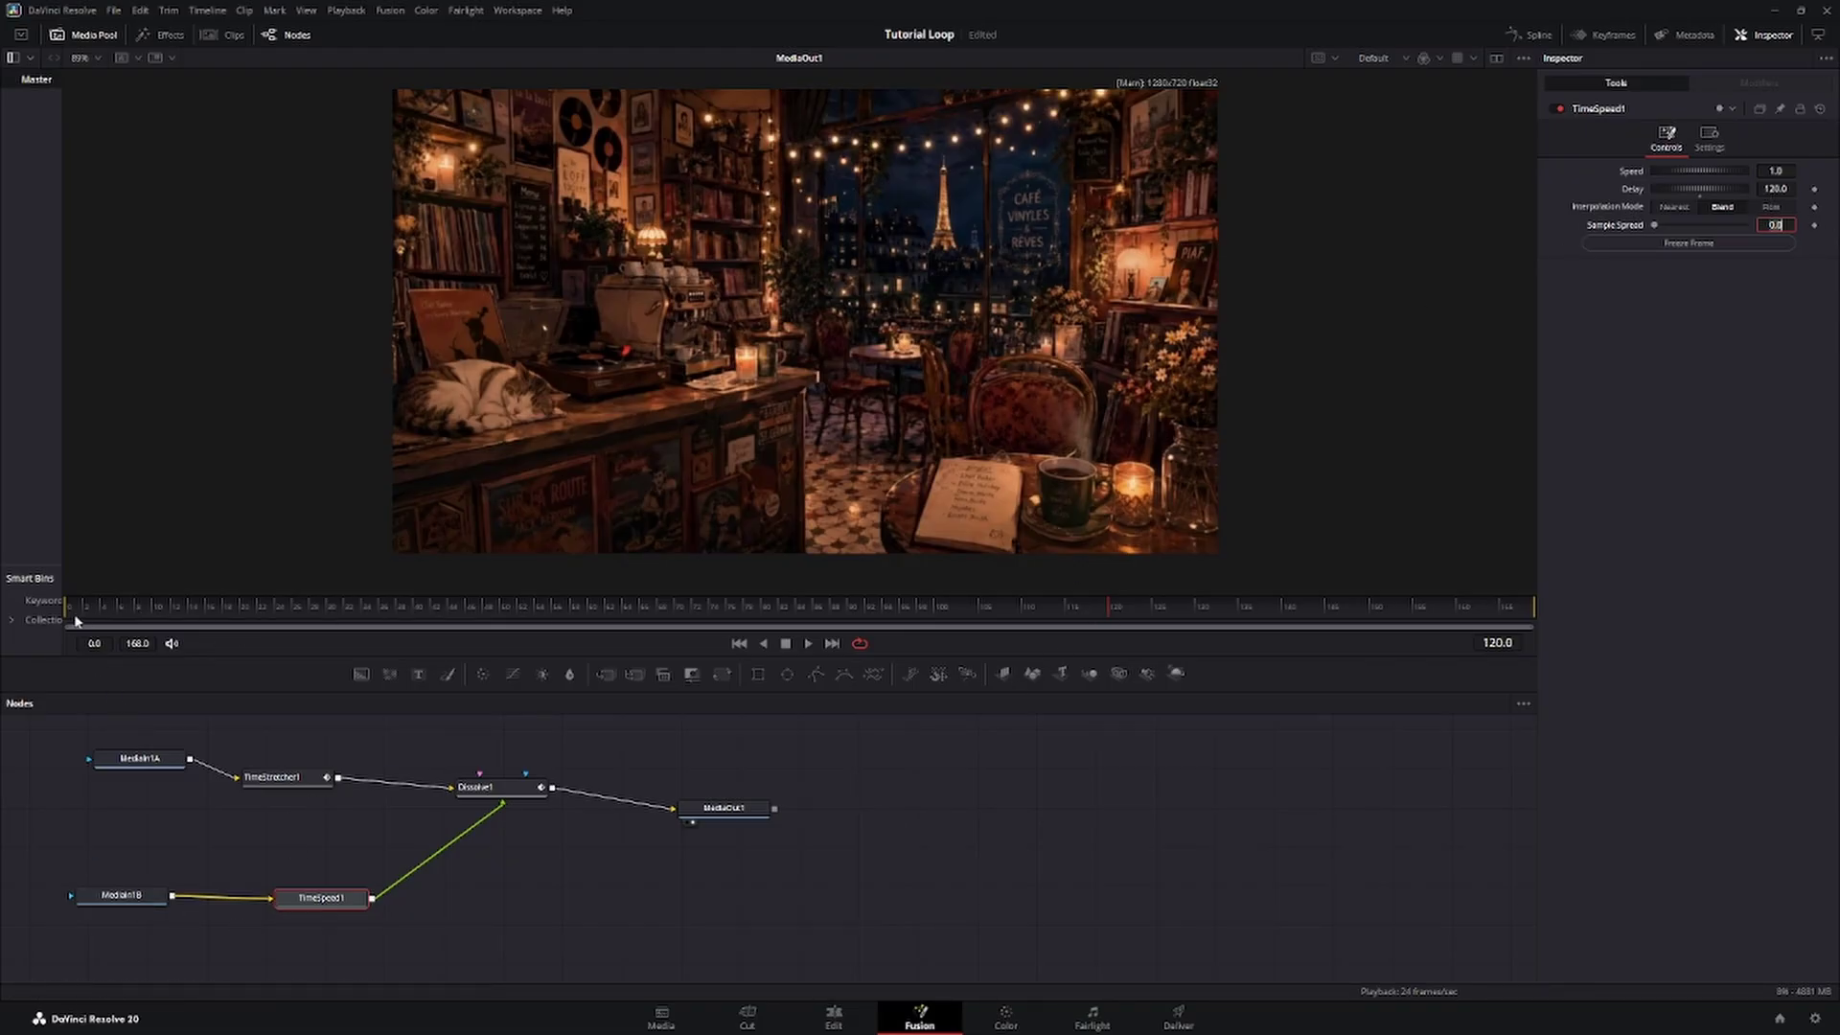
pyautogui.moveTo(100, 613)
pyautogui.mouseDown()
pyautogui.moveTo(1517, 611)
pyautogui.moveTo(70, 610)
pyautogui.mouseUp()
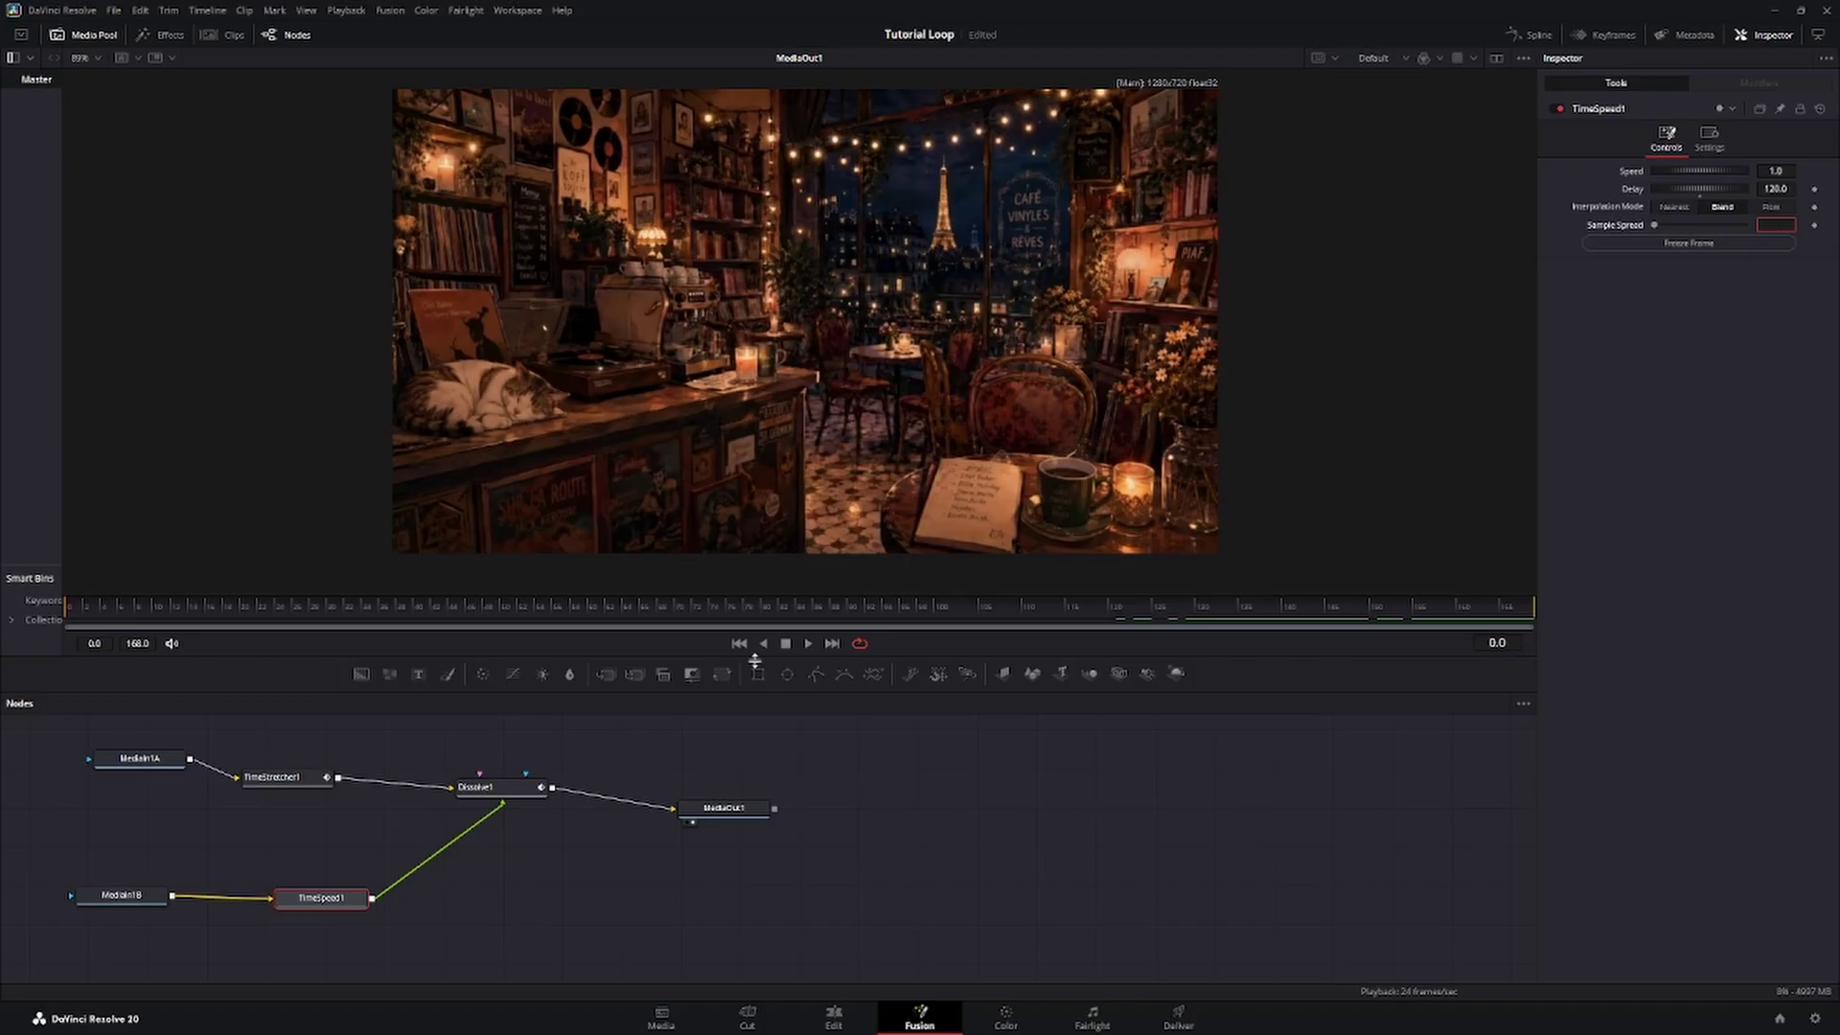
# Play the composition while reviewing the Source Time of TimeStretcher1 and the Background/Foreground value of Dissolve1.
pyautogui.click(287, 778)
pyautogui.press('space')
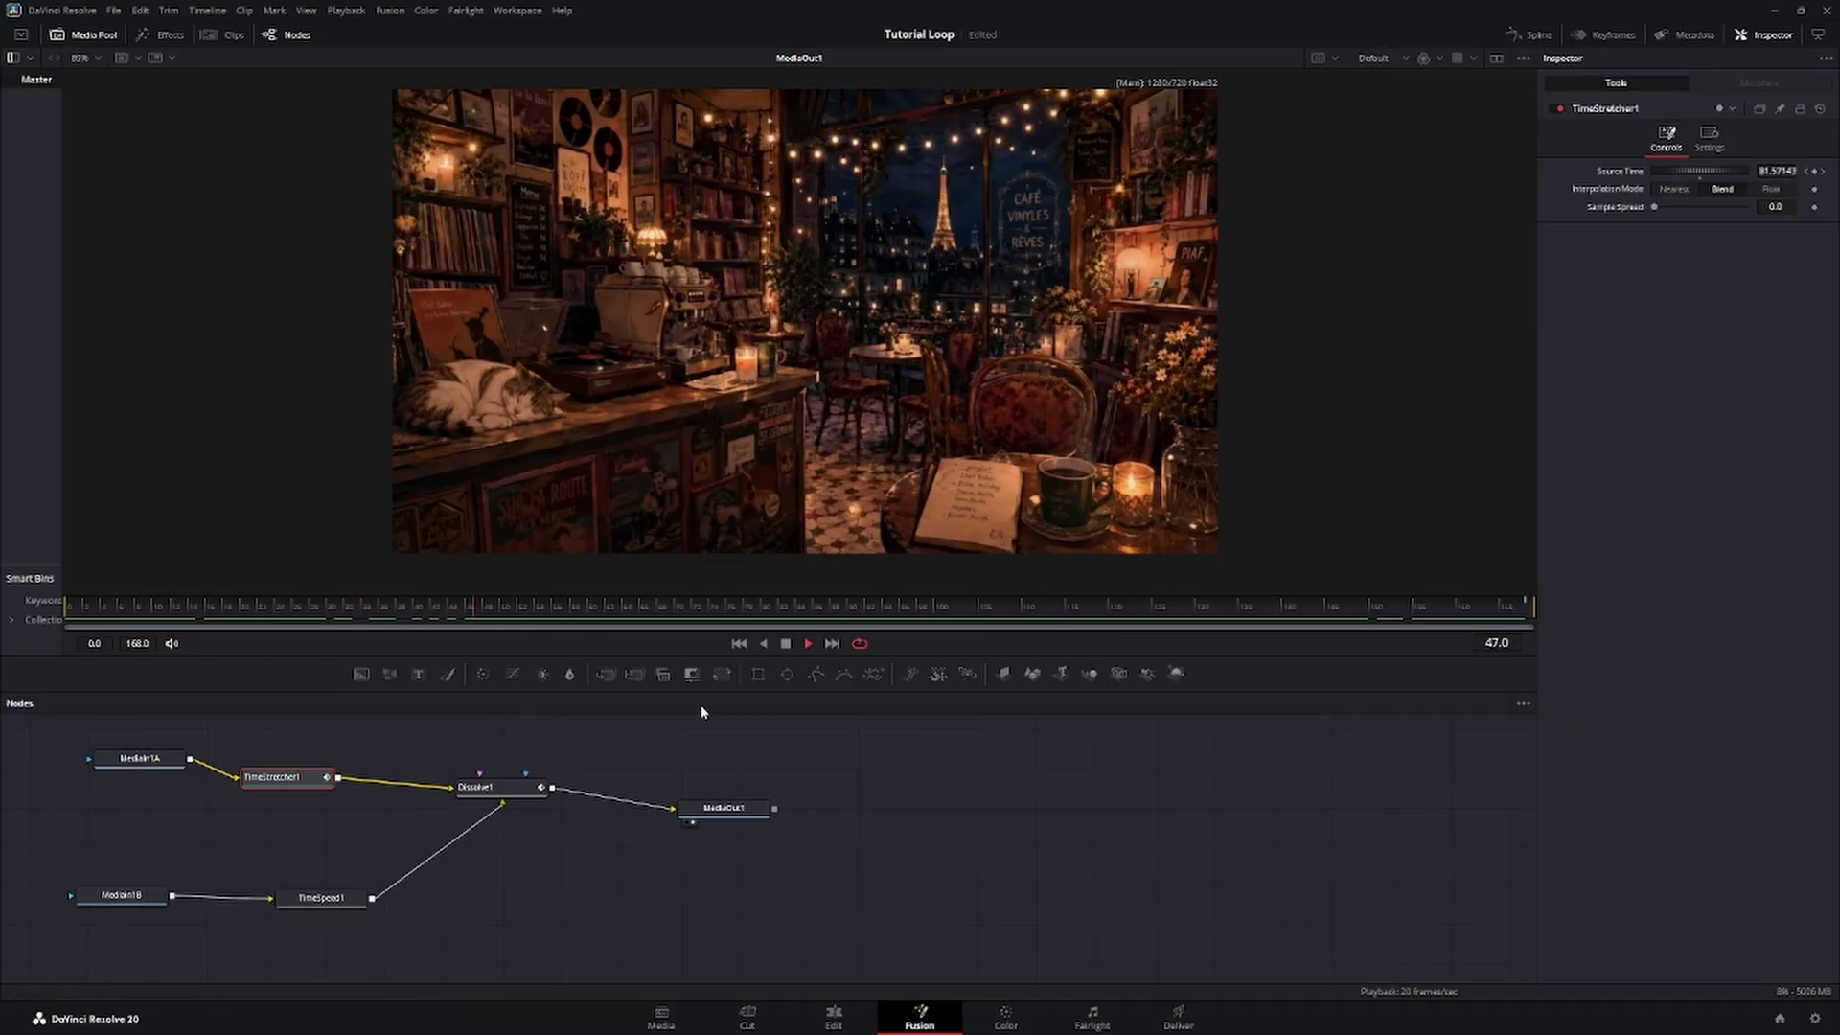
pyautogui.click(503, 788)
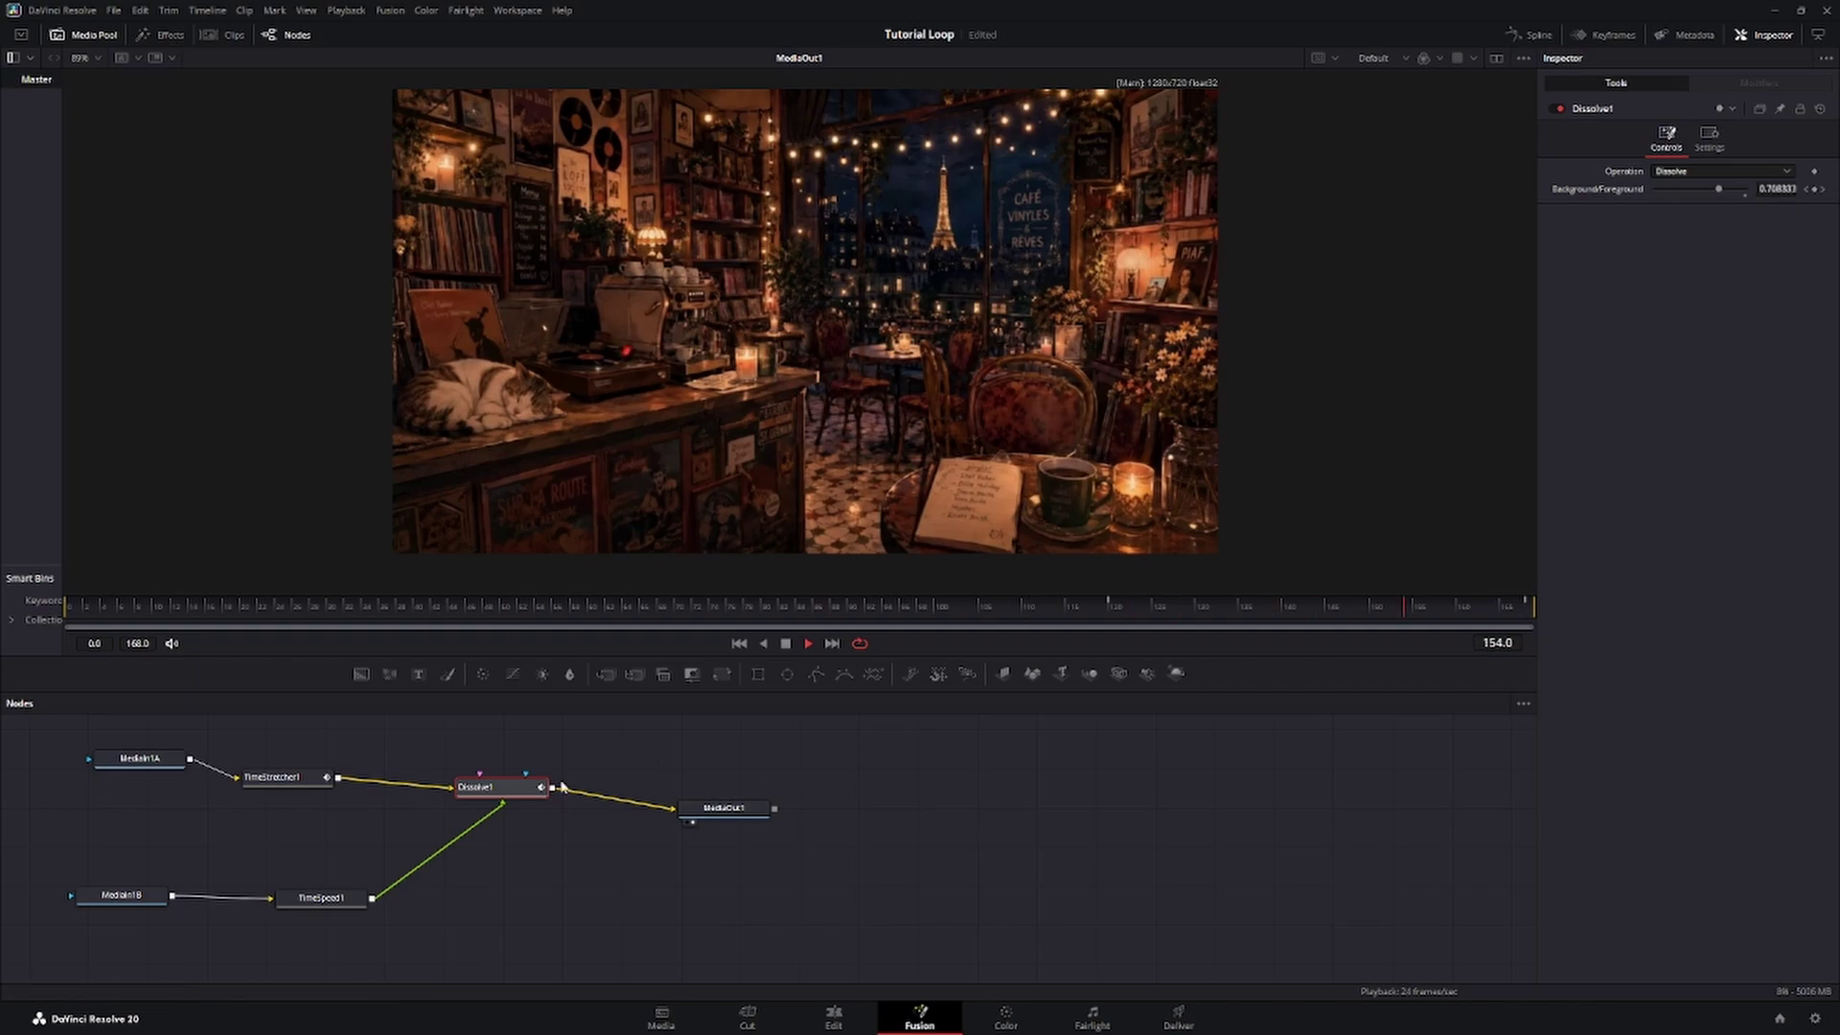
# Go to the Edit page, select the loop1.mp4 clip on Video 1 and preview its playback.
pyautogui.click(832, 1022)
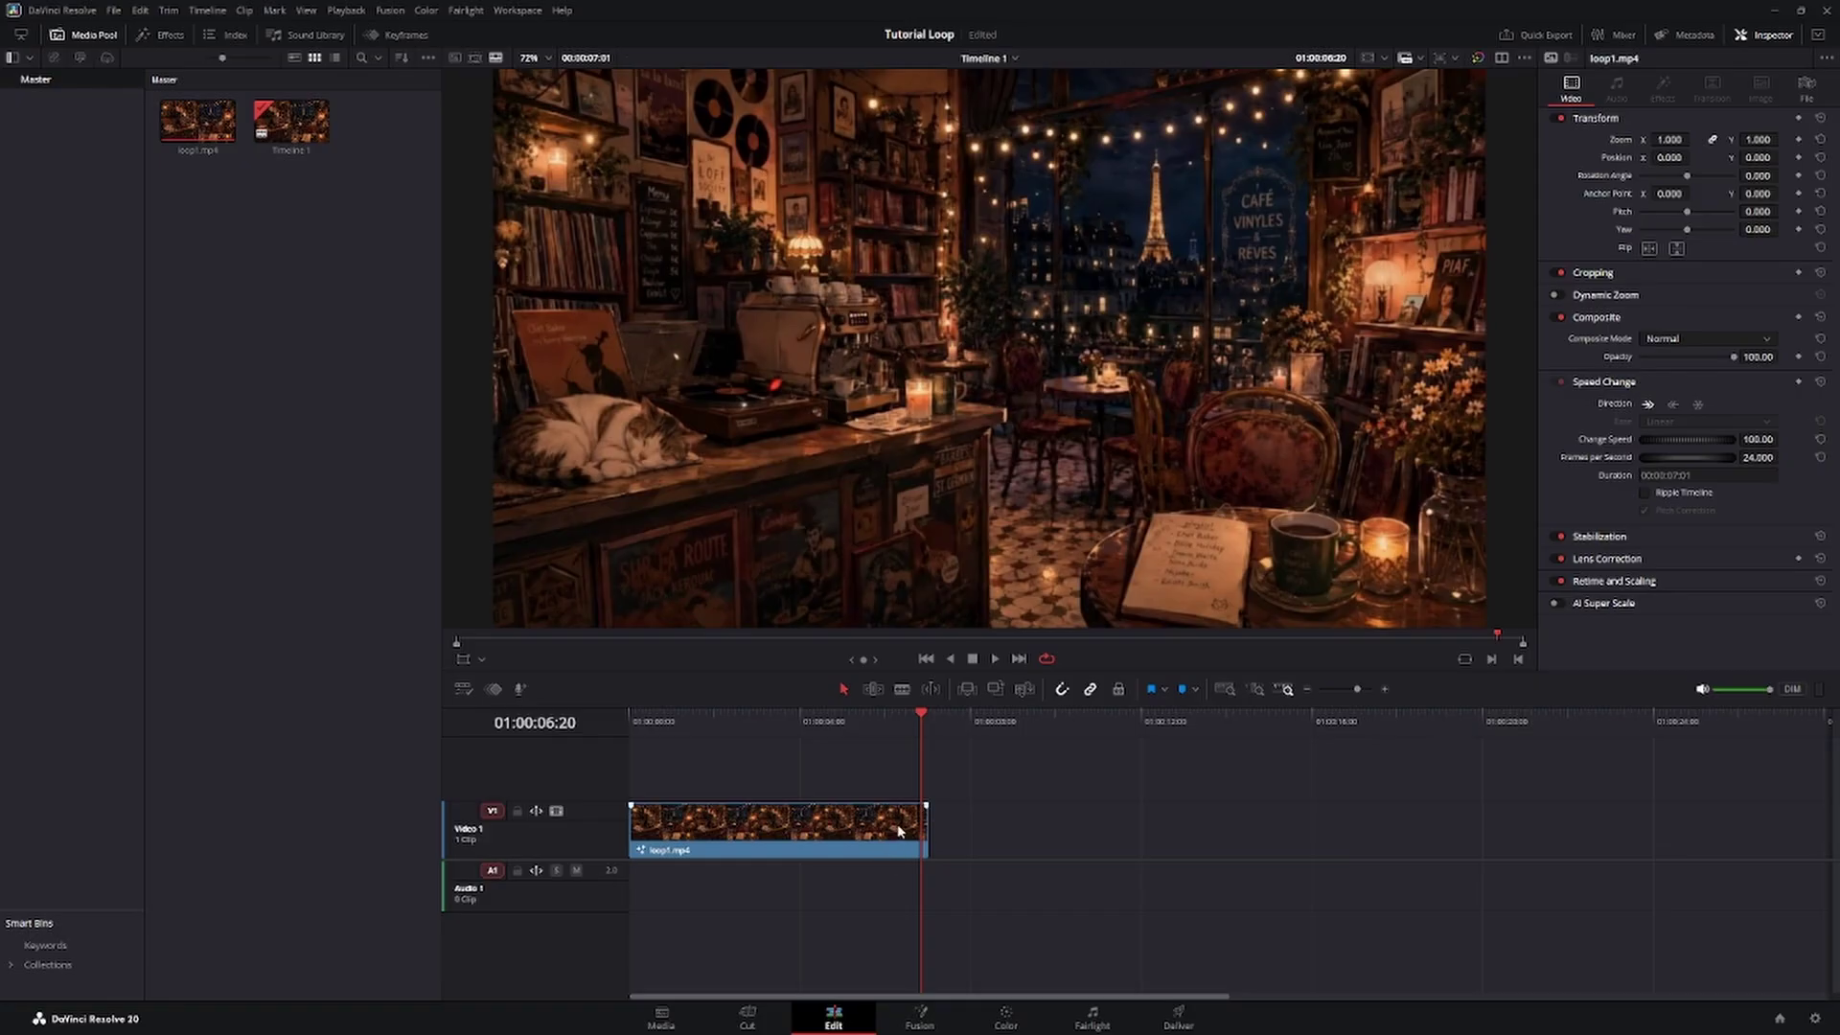
pyautogui.click(899, 830)
pyautogui.press('space')
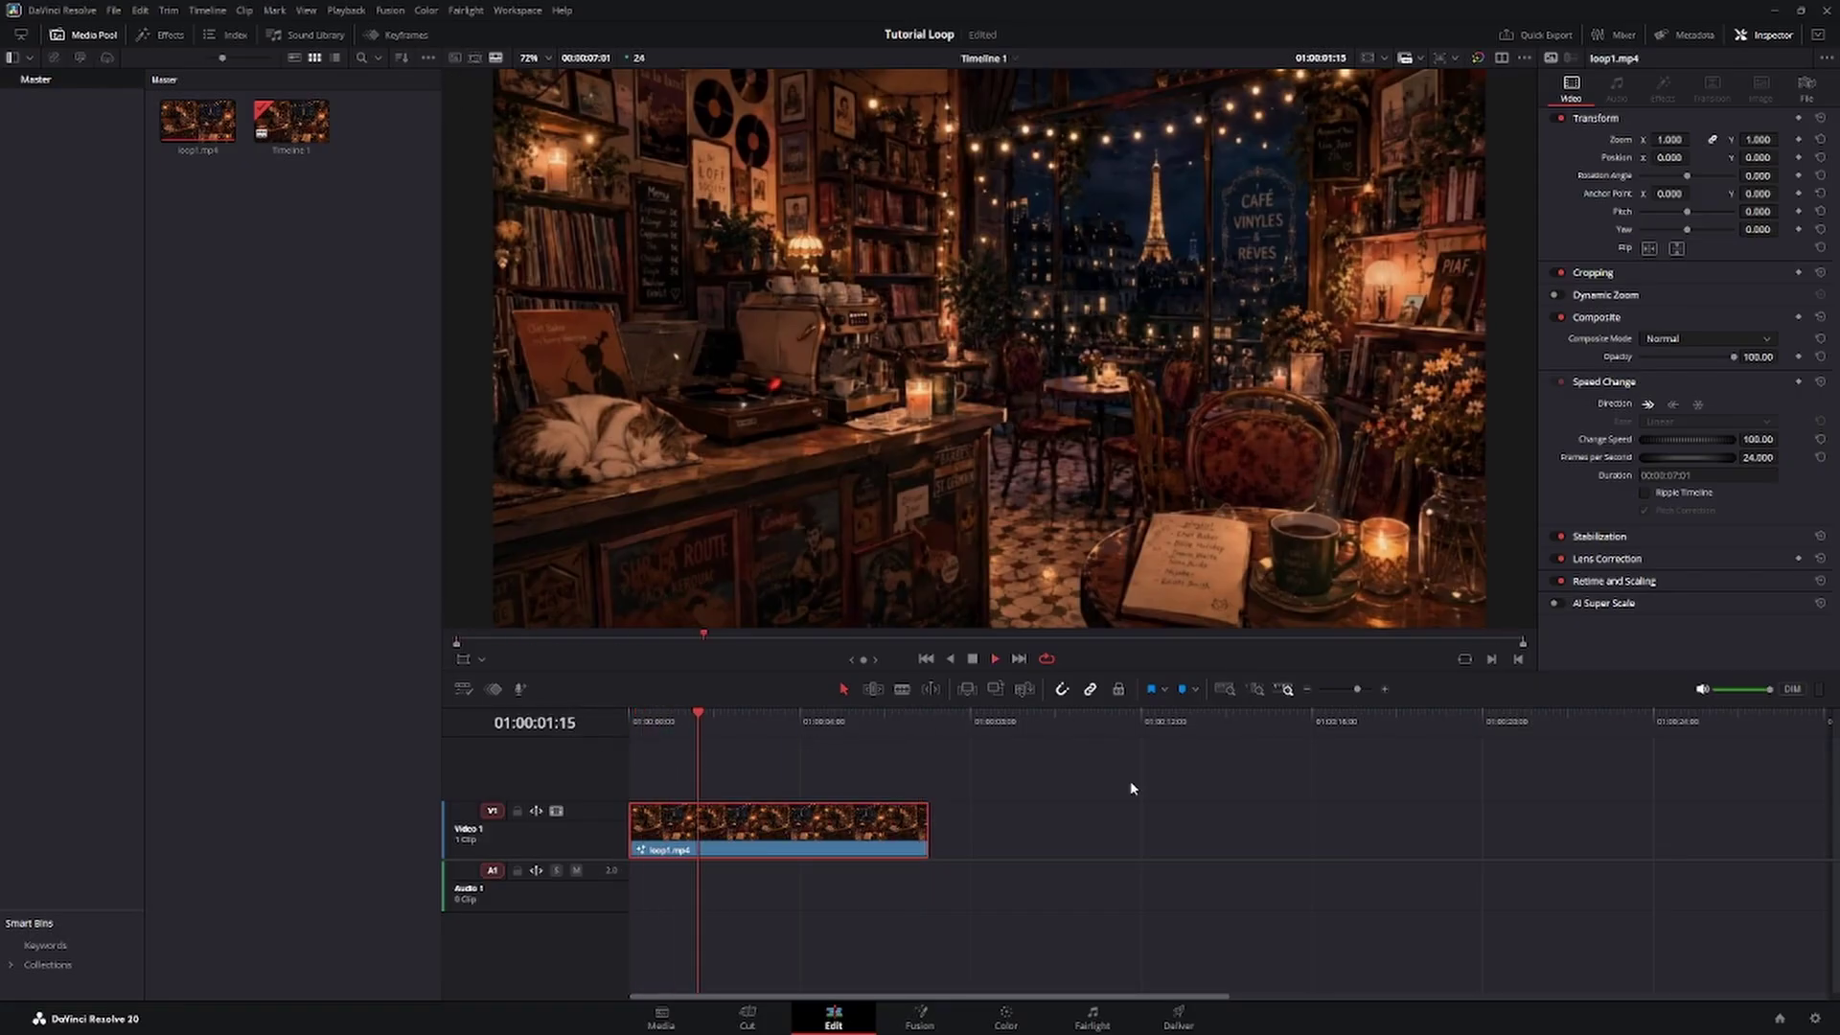
pyautogui.press('space')
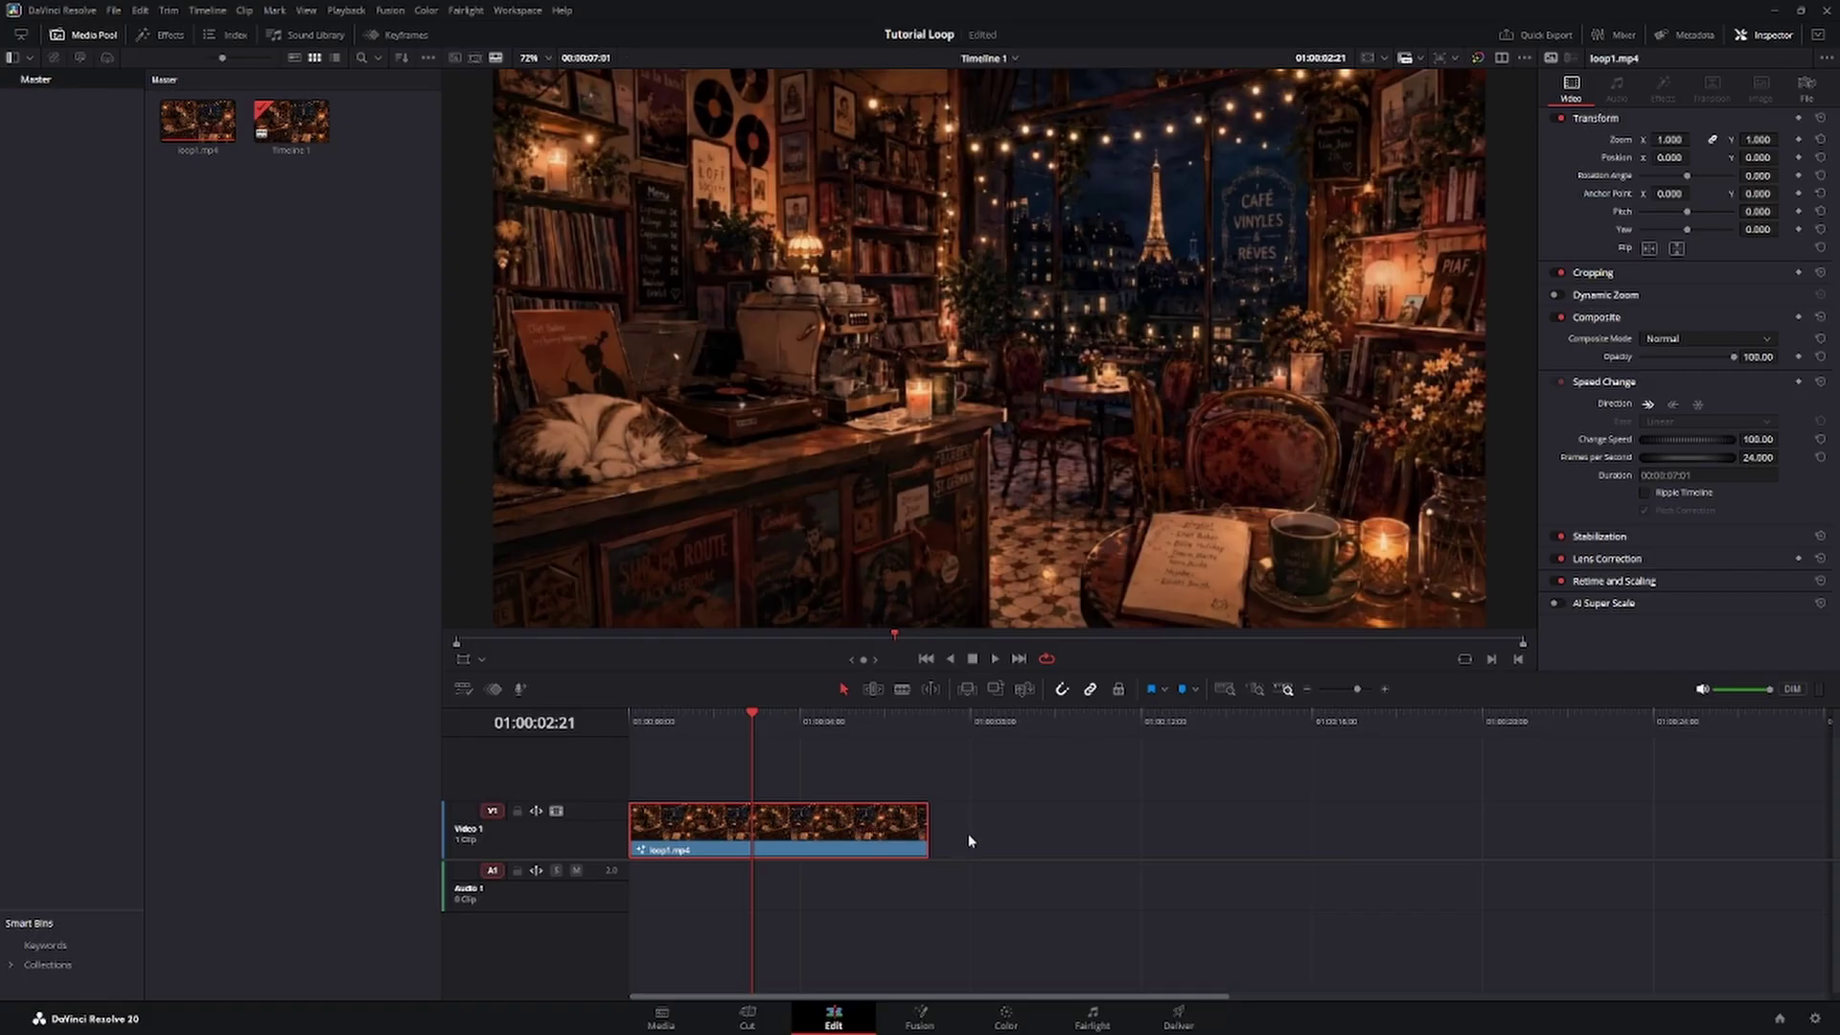
# Paste a copy of loop1.mp4 on Video 1, extend the first clip back to full length and butt the copy against it.
pyautogui.hotkey('ctrl', 'v')
pyautogui.moveTo(898, 826); pyautogui.dragTo(1170, 826)
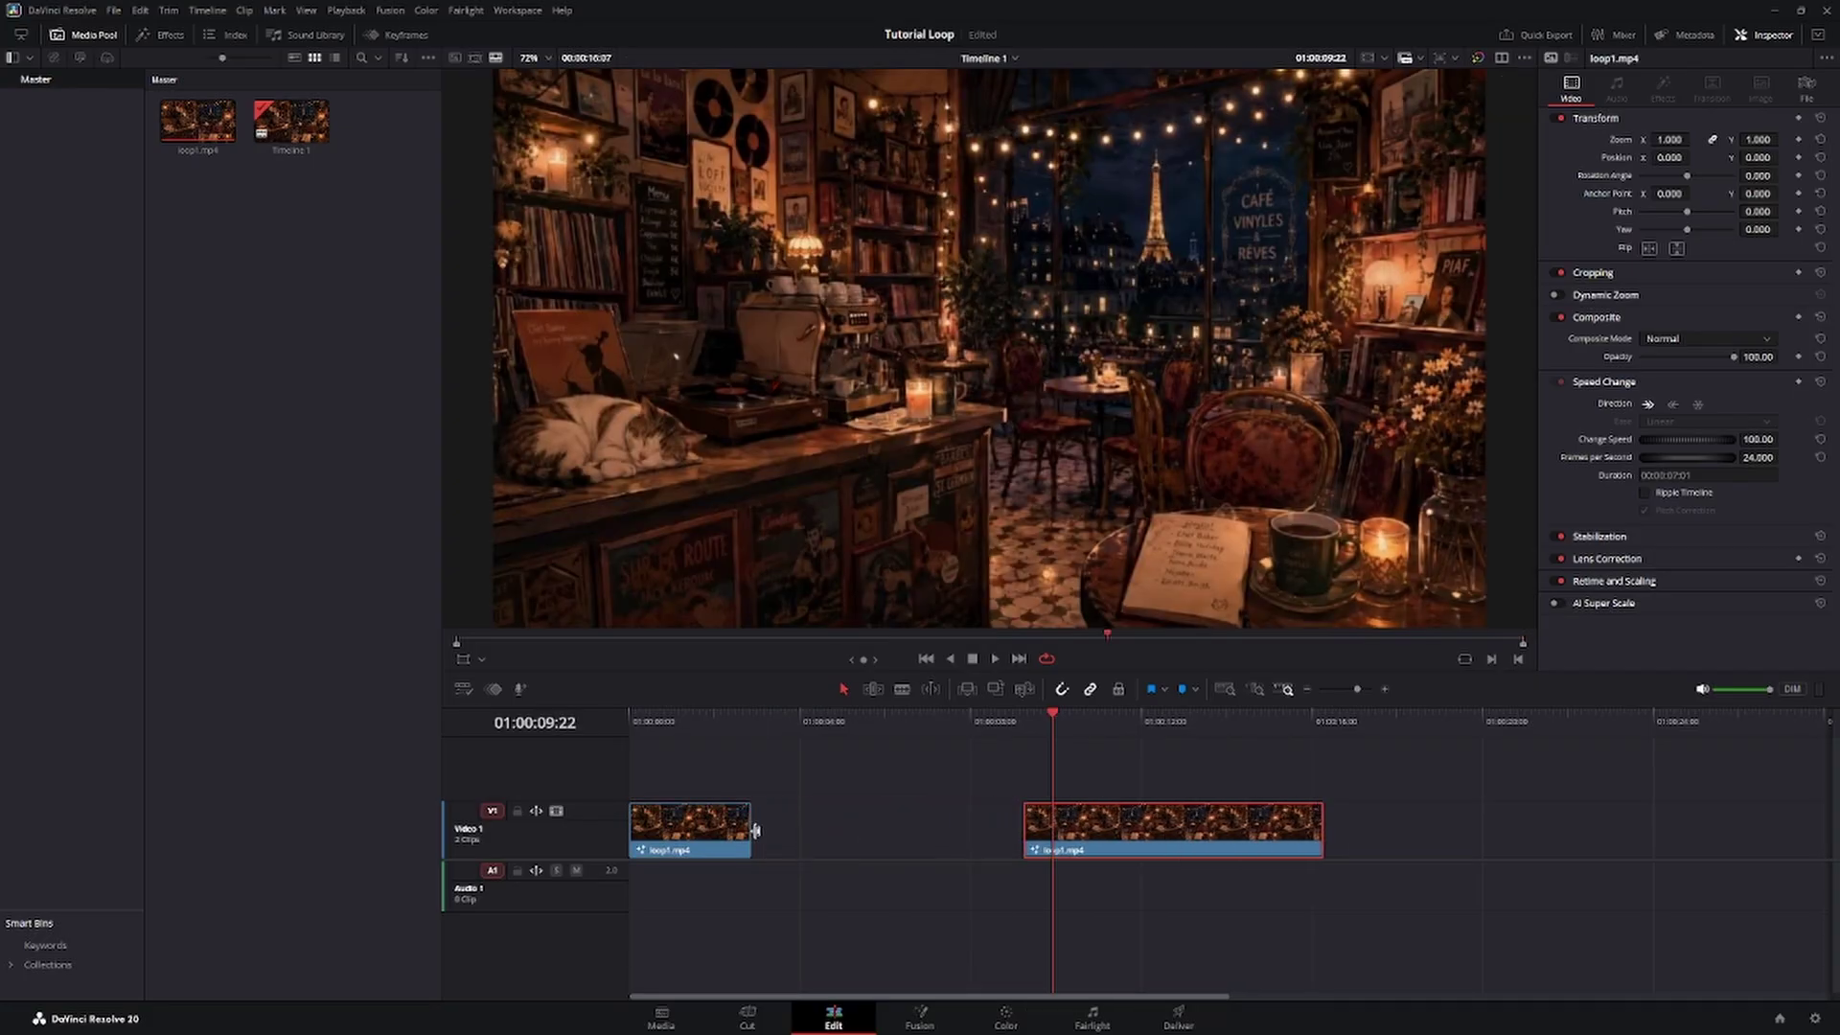
pyautogui.moveTo(754, 828); pyautogui.dragTo(960, 830)
# Play both loop1.mp4 clips from the start of the timeline to check the seam between them.
pyautogui.click(645, 727)
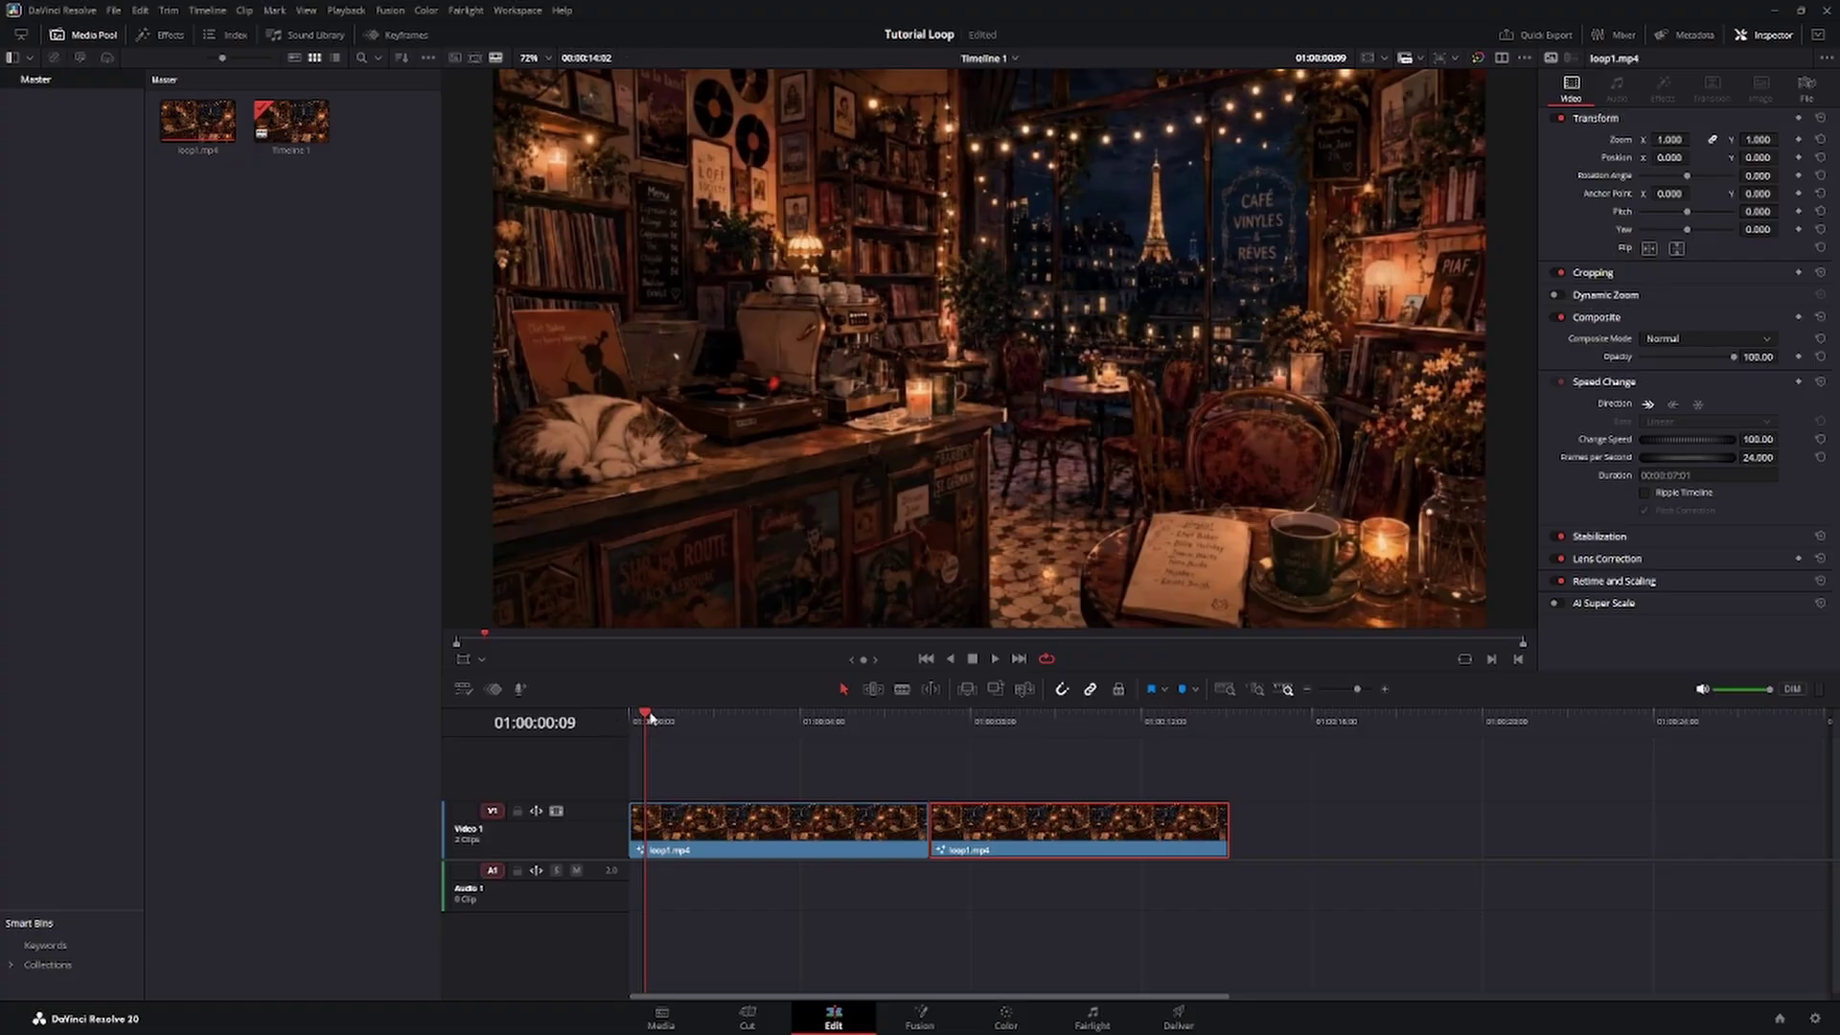
pyautogui.moveTo(649, 719); pyautogui.dragTo(600, 705)
pyautogui.press('space')
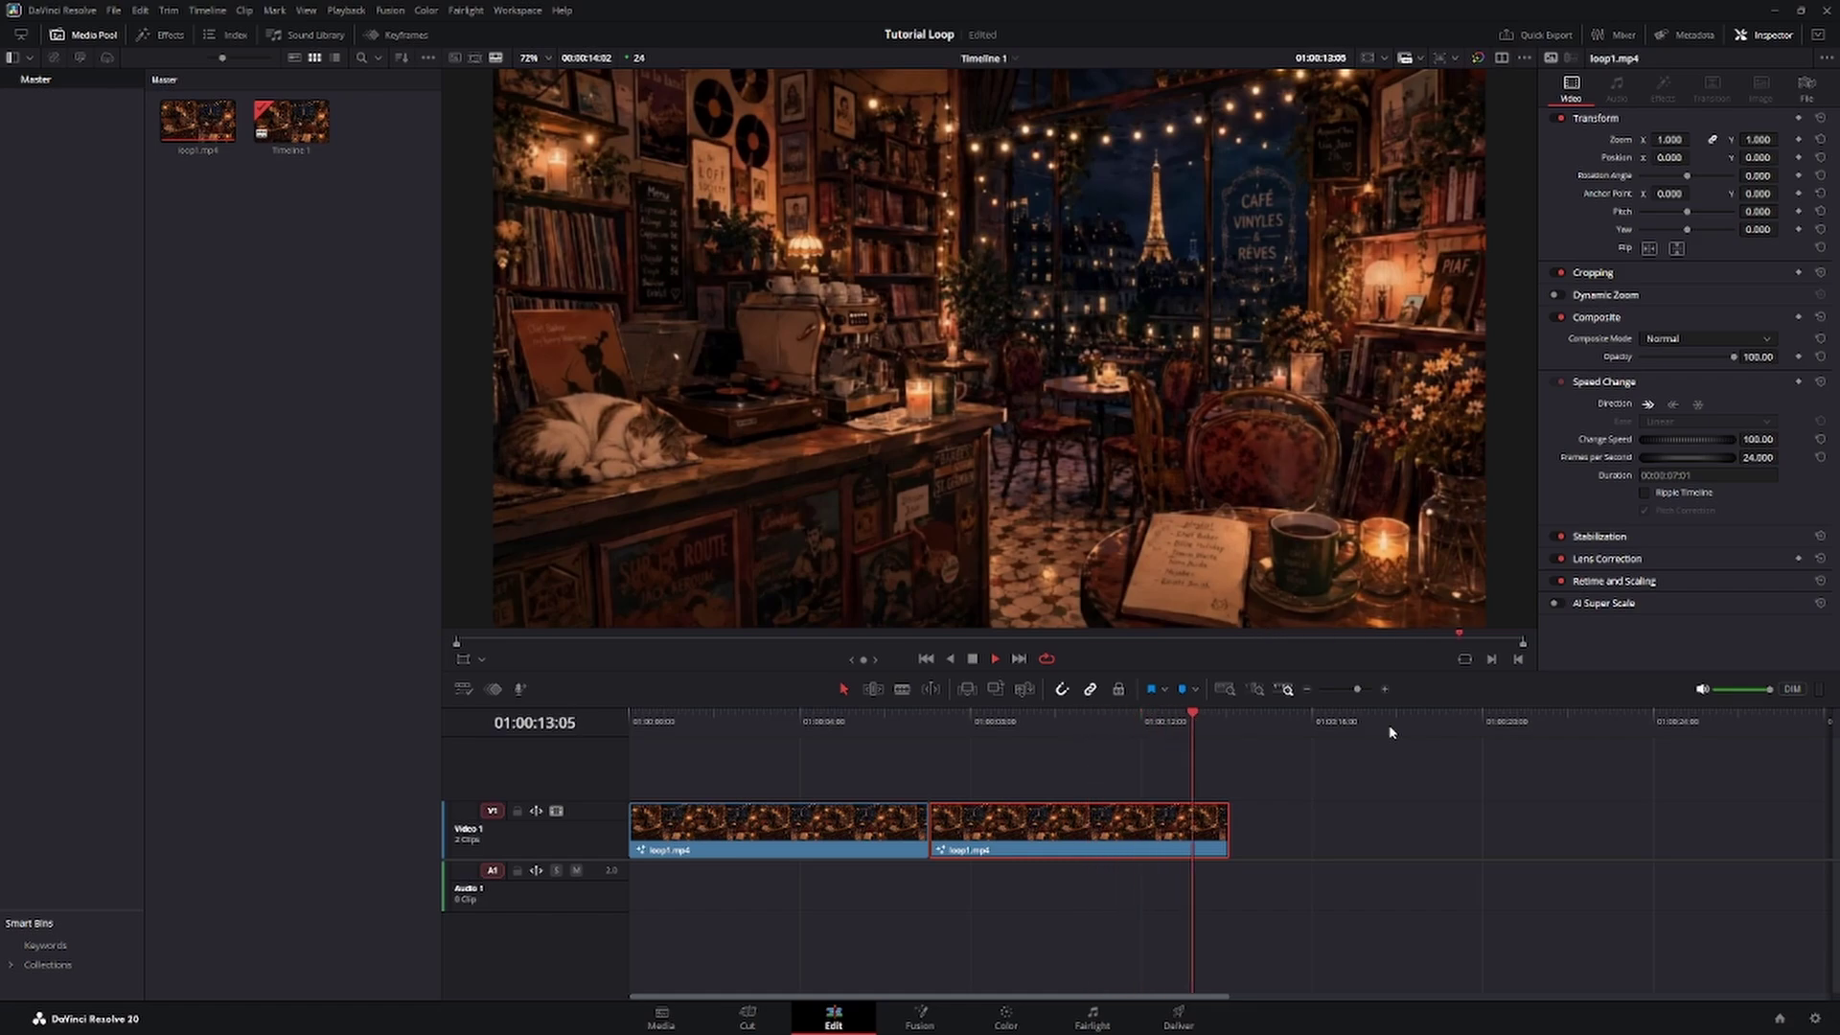
pyautogui.rightClick(297, 320)
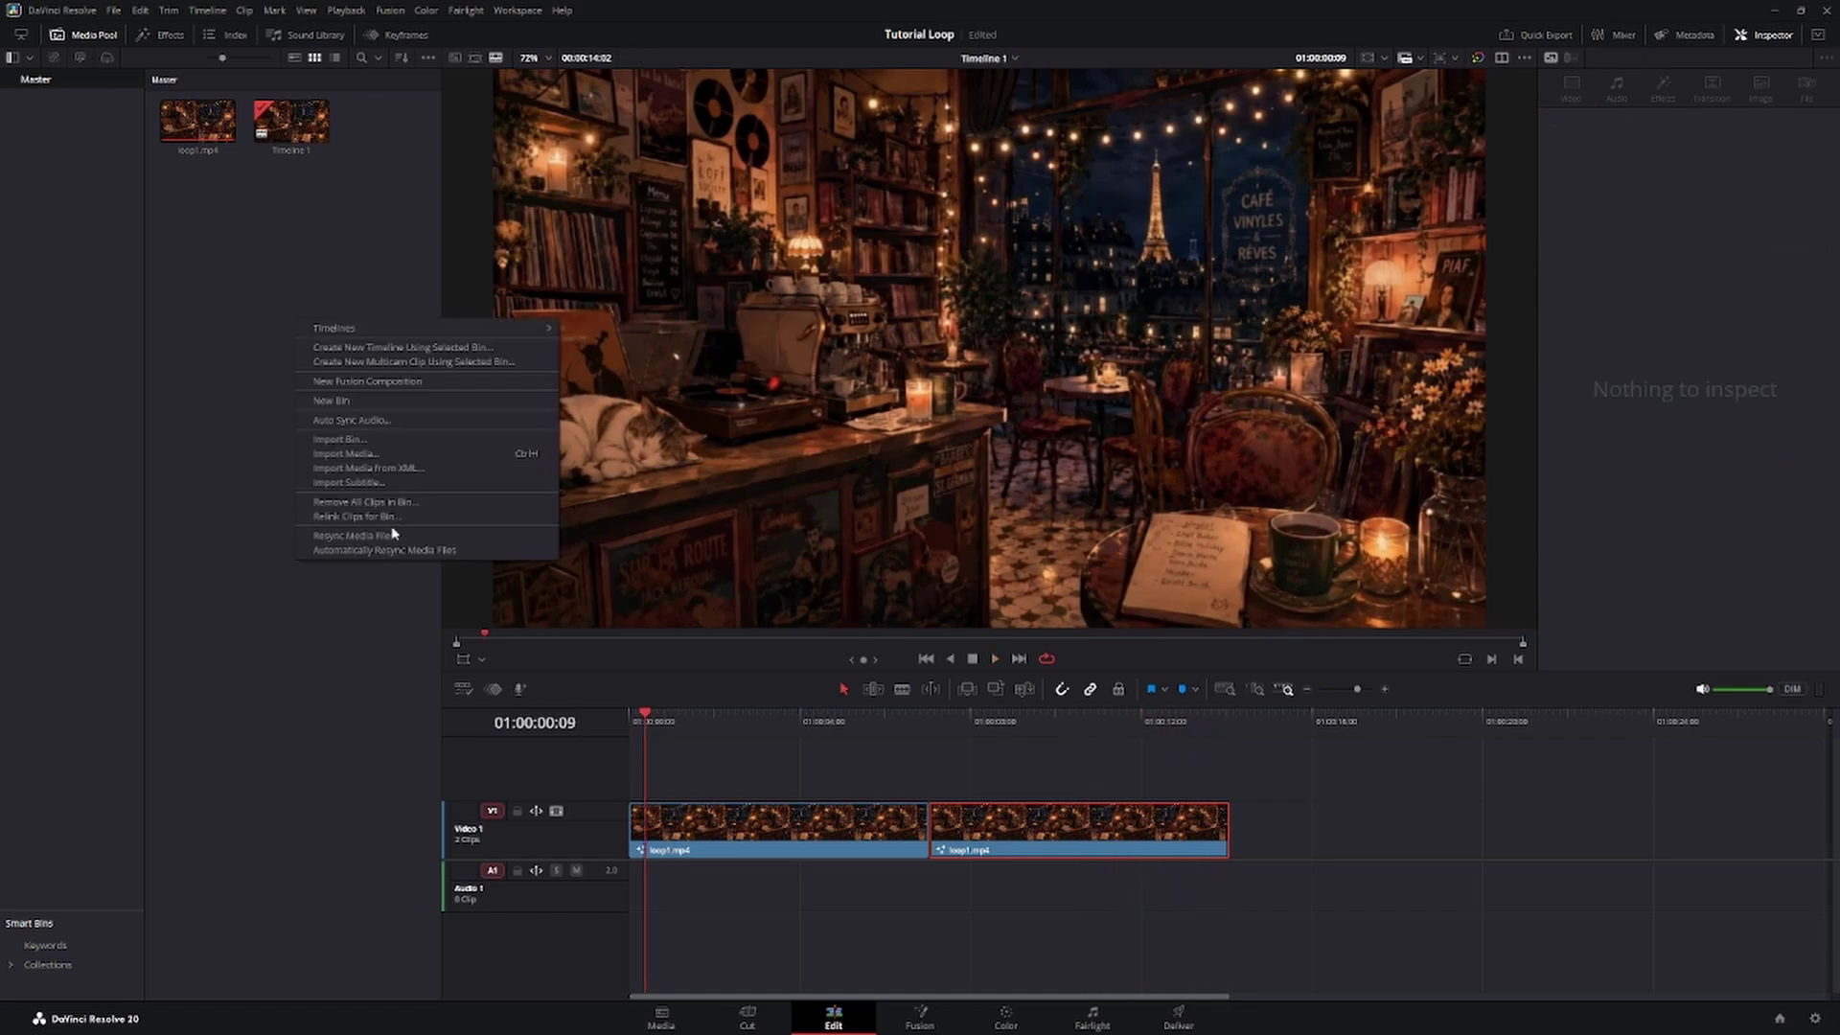
pyautogui.click(395, 542)
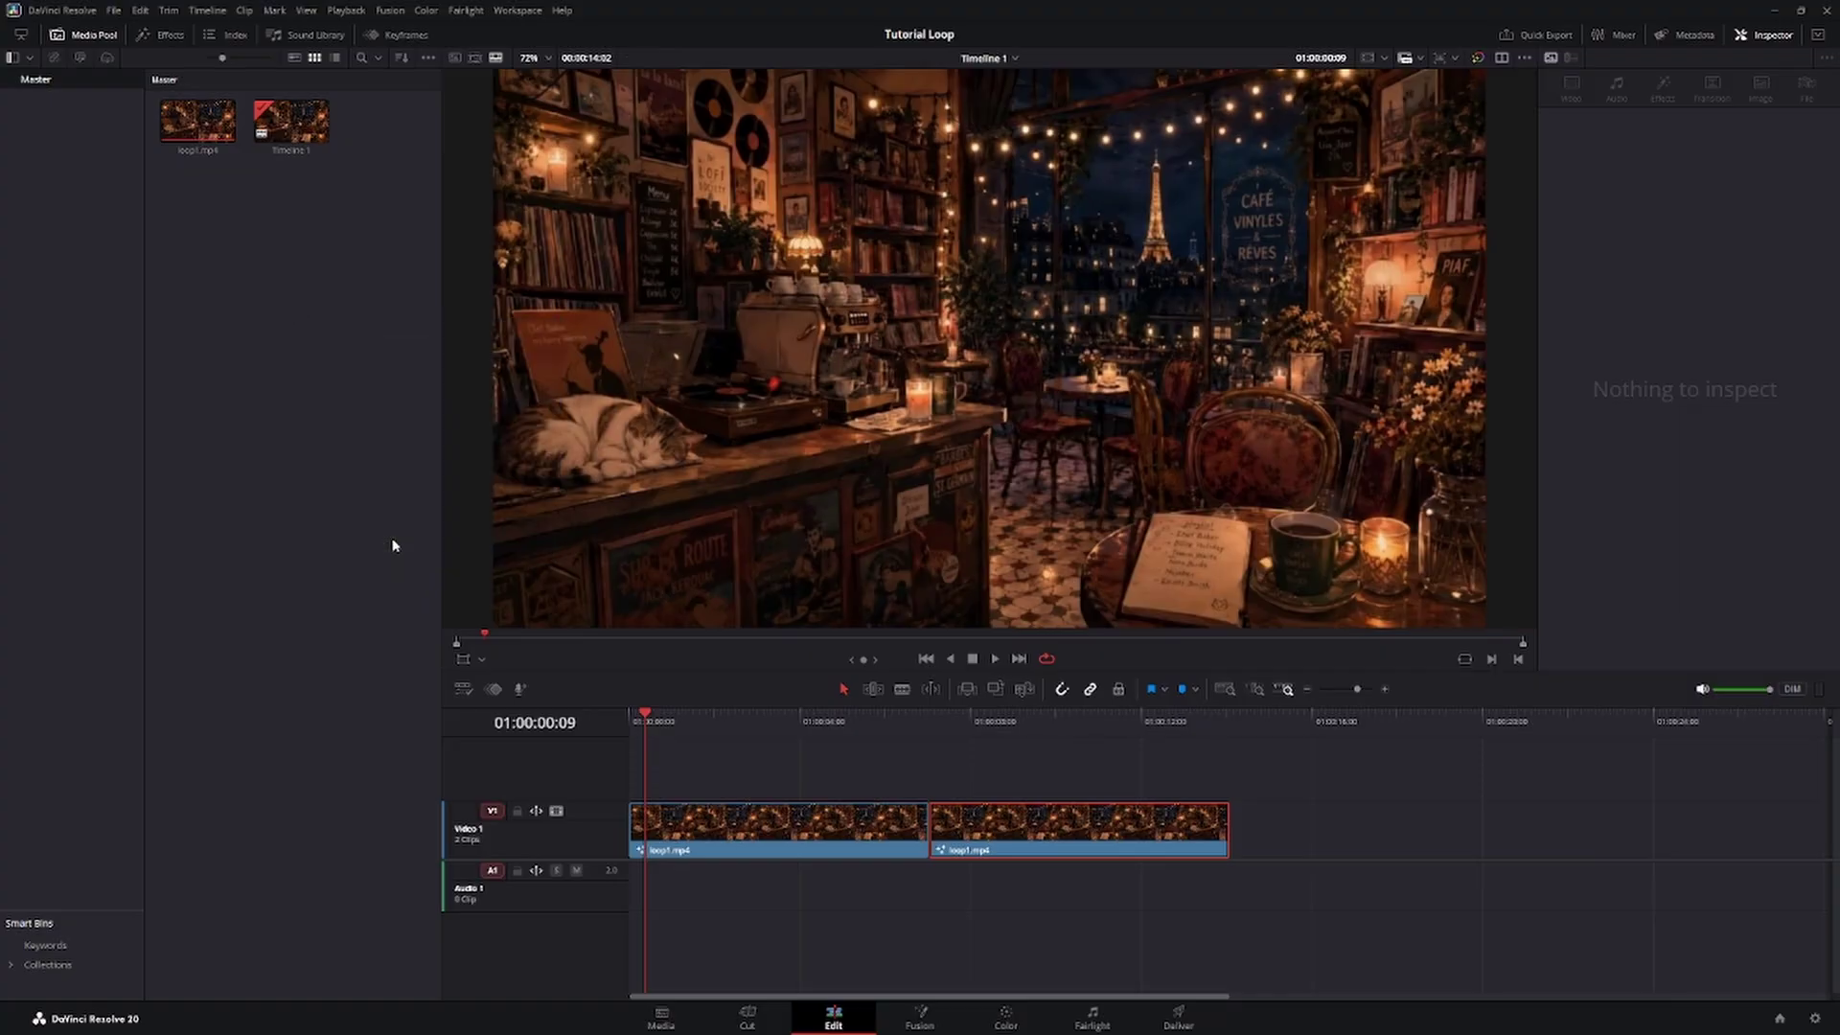
pyautogui.click(639, 717)
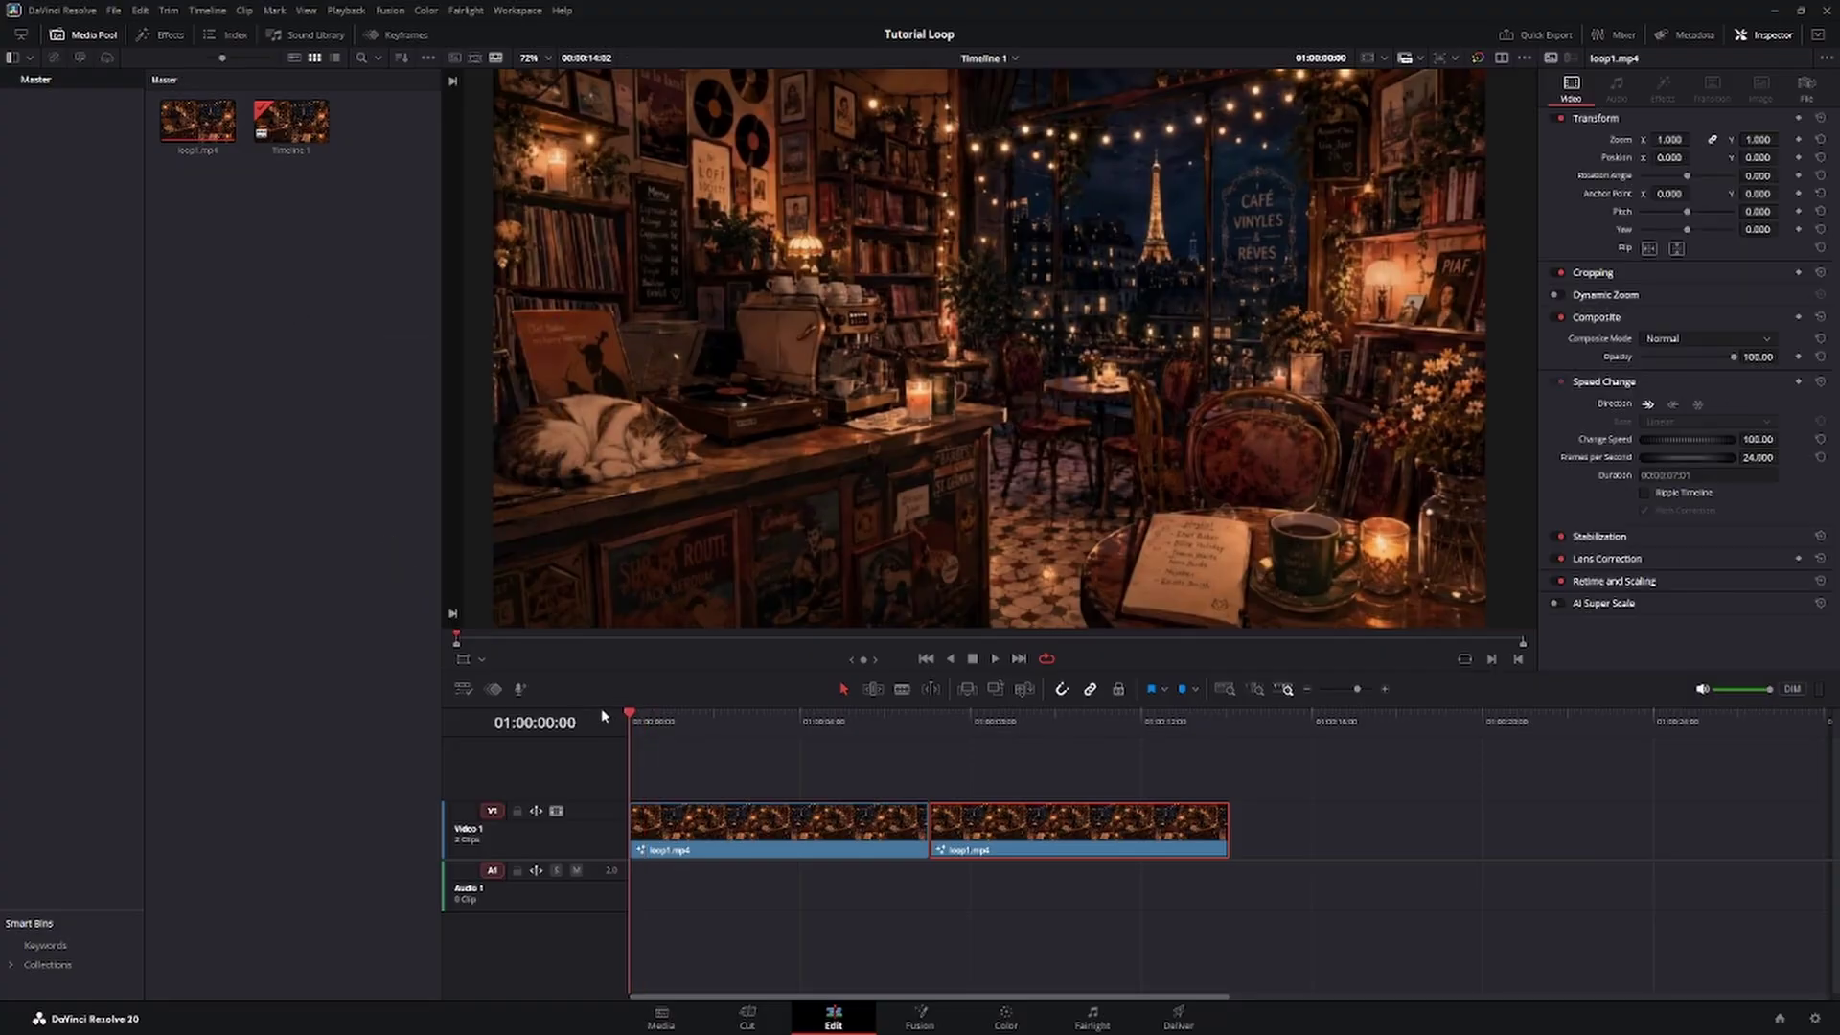
pyautogui.press('space')
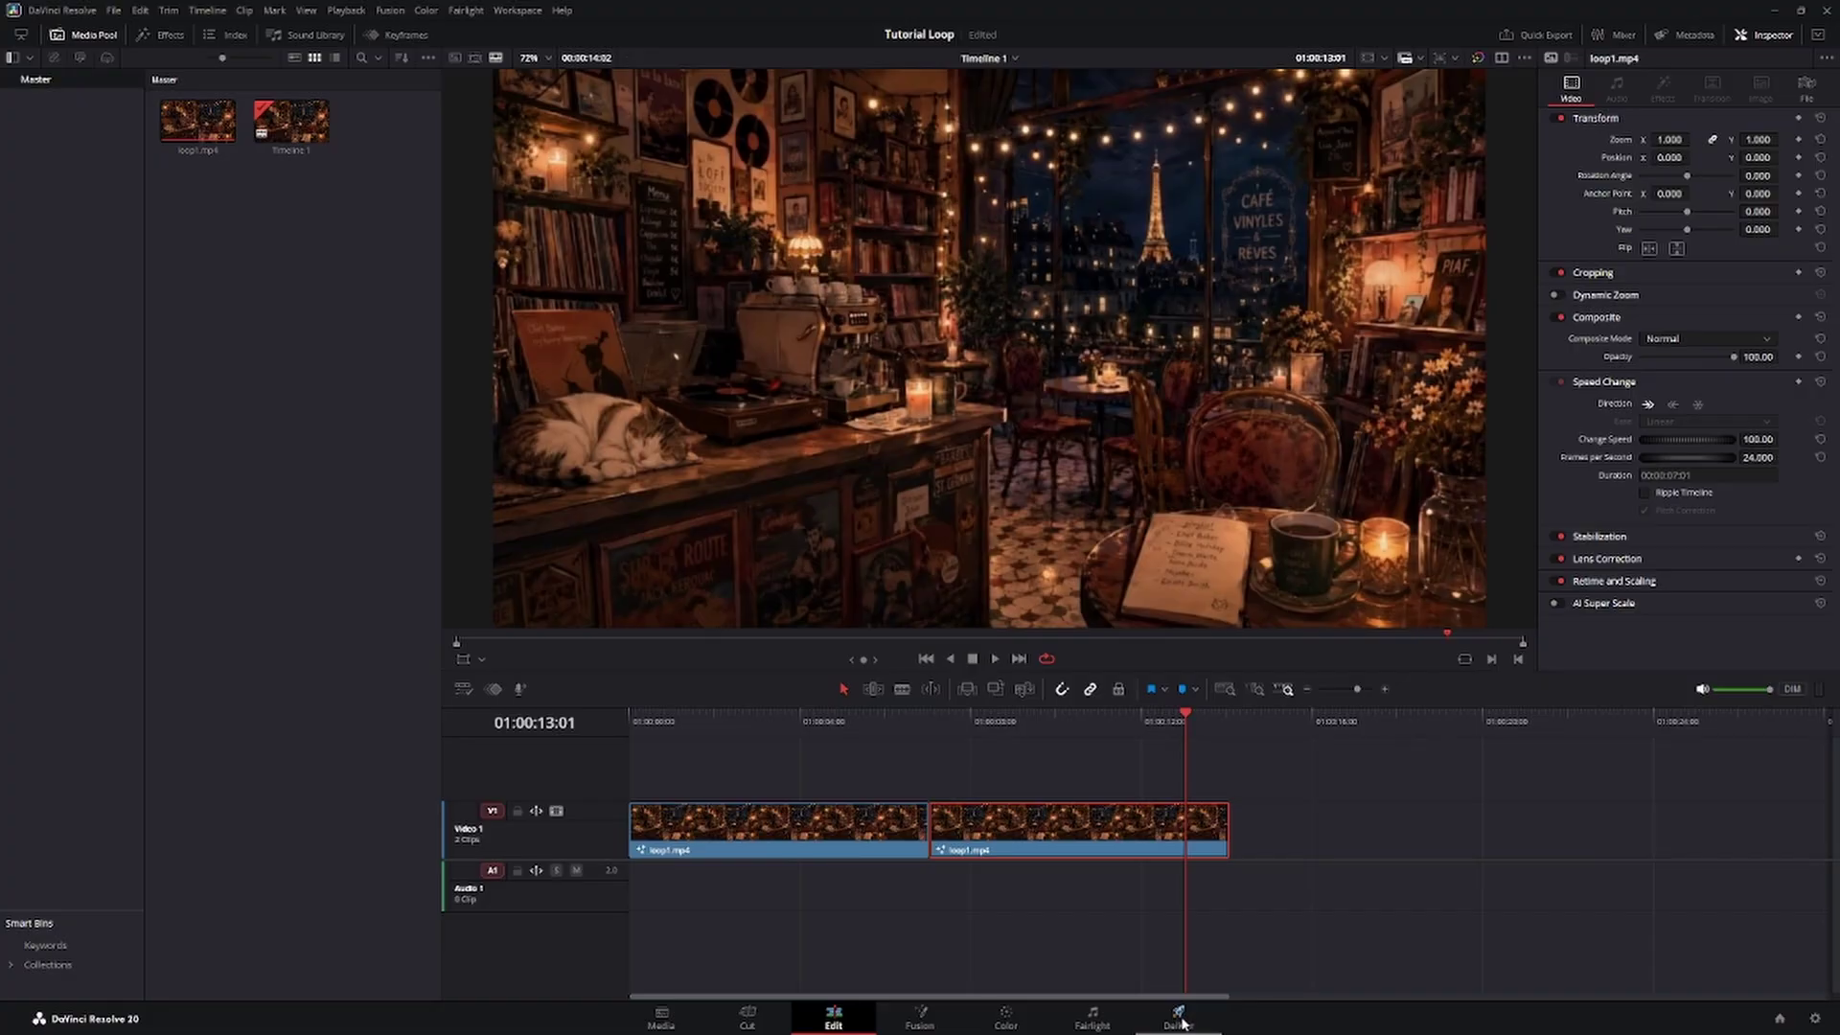
# Open the Deliver page and review the File Name, Format and Codec options of the custom export.
pyautogui.click(1181, 1019)
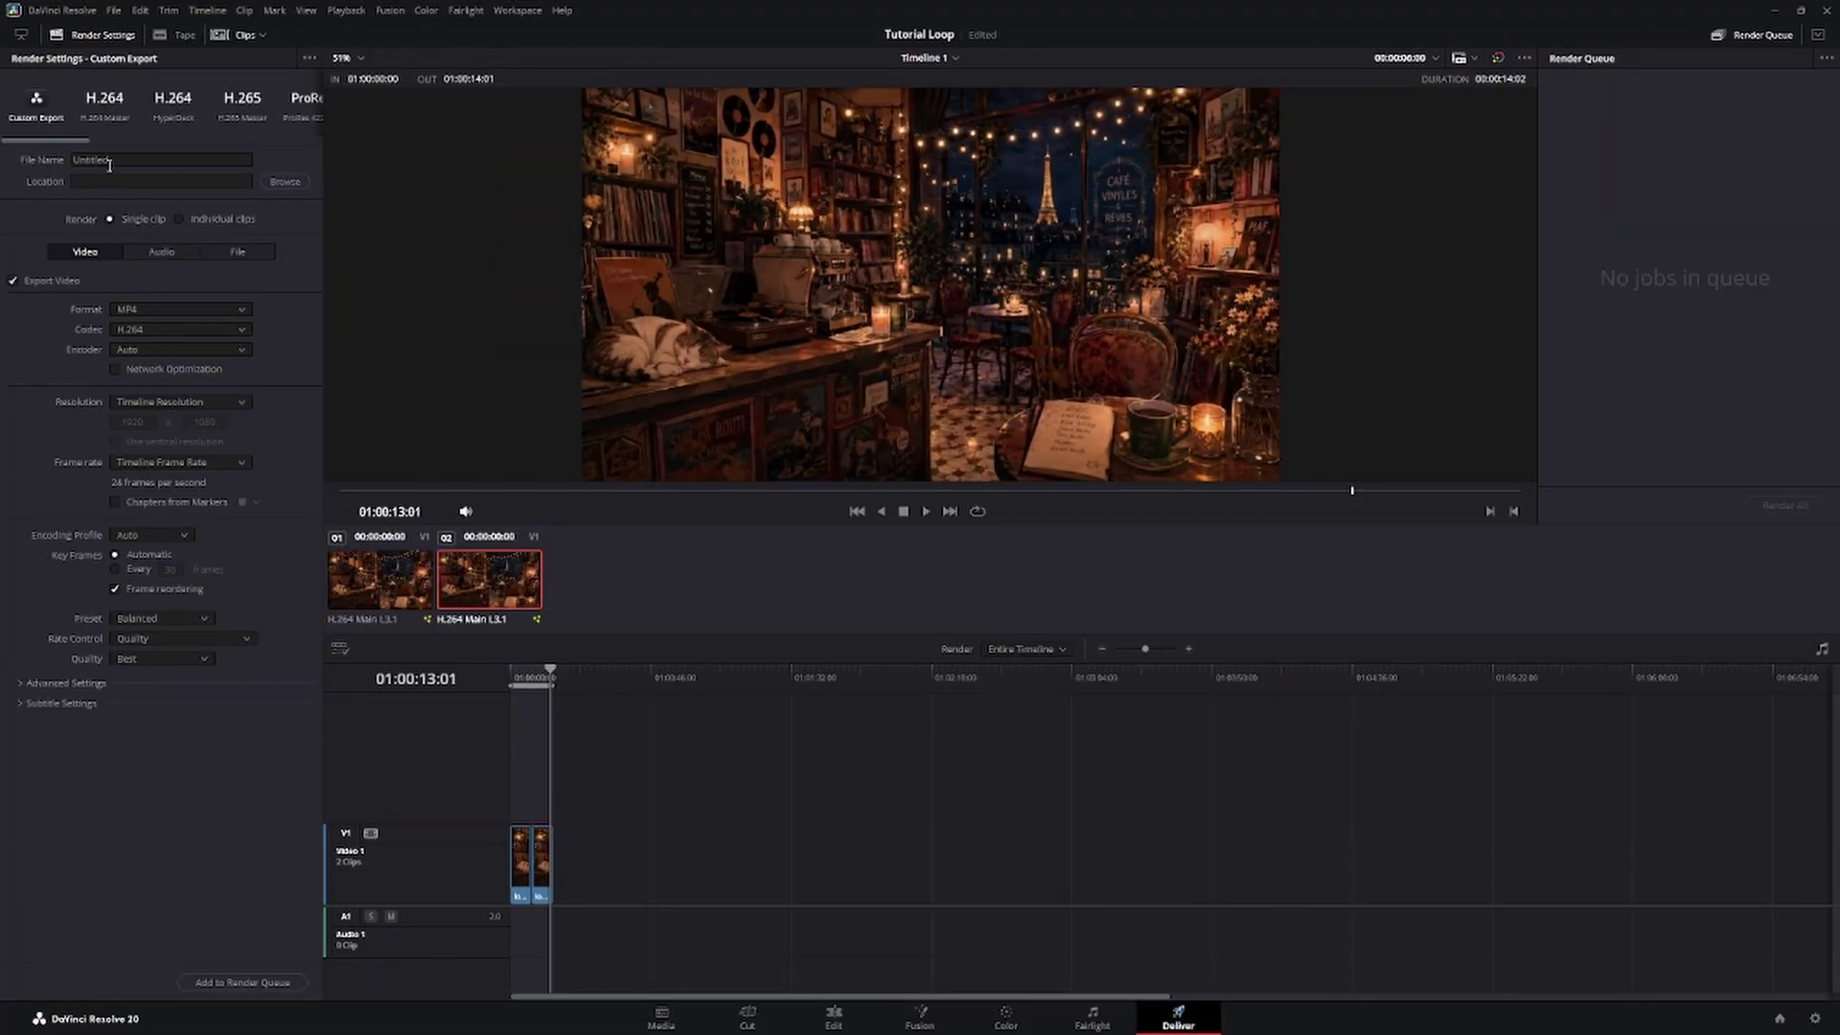
pyautogui.click(78, 157)
pyautogui.click(210, 312)
pyautogui.click(214, 313)
pyautogui.click(214, 313)
pyautogui.click(203, 335)
pyautogui.click(203, 335)
# Set the export's encoding Preset to Quality and review the Rate Control options, leaving Quality selected.
pyautogui.click(161, 618)
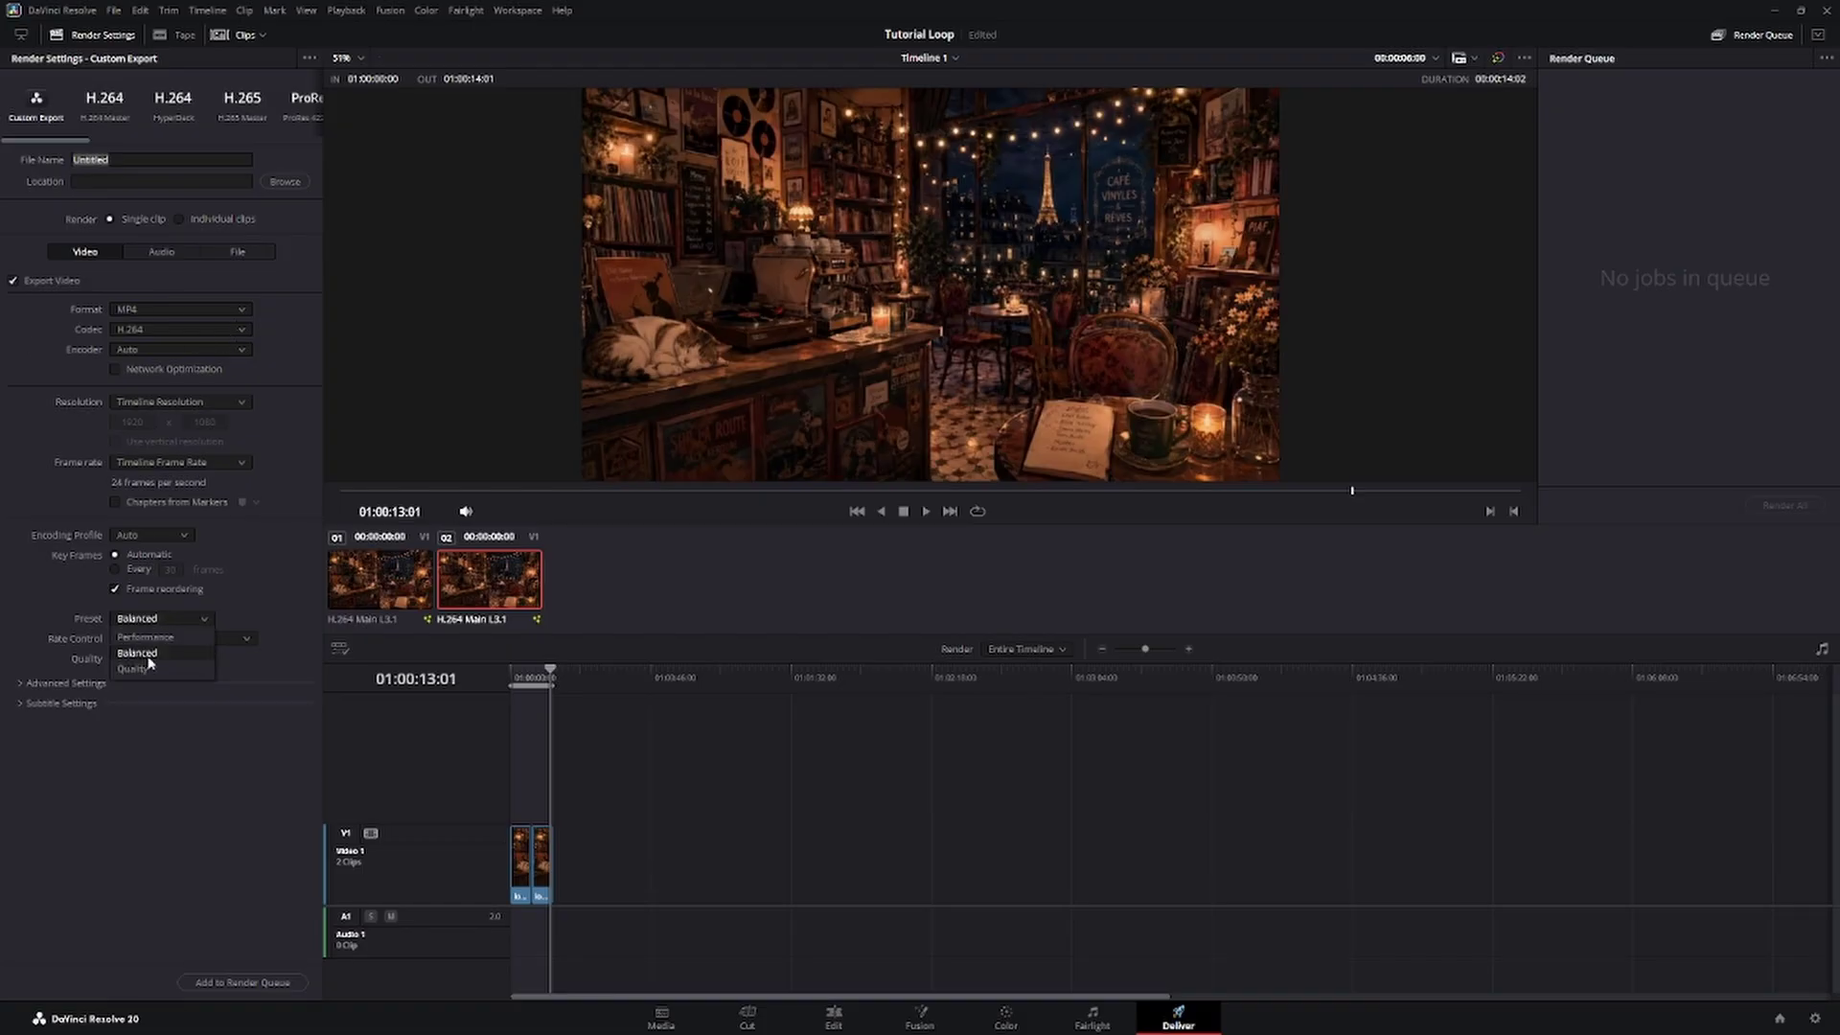
pyautogui.click(171, 654)
pyautogui.click(207, 639)
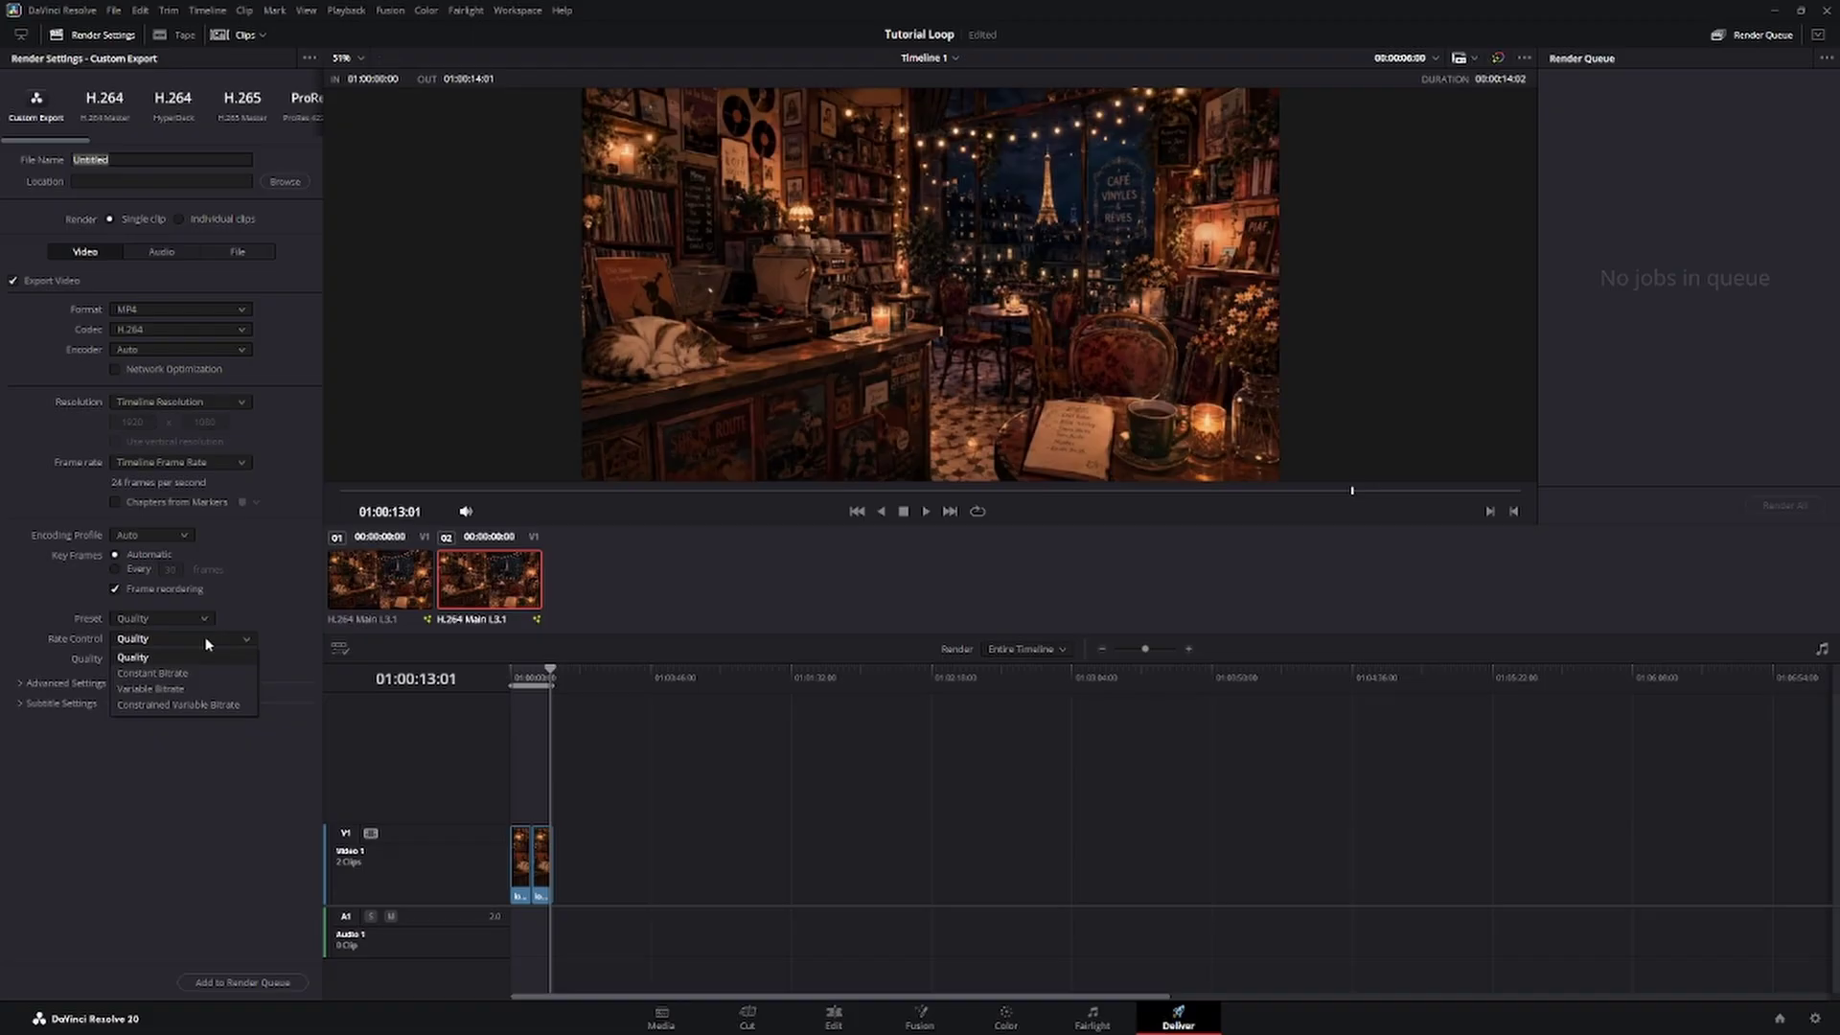
pyautogui.click(262, 608)
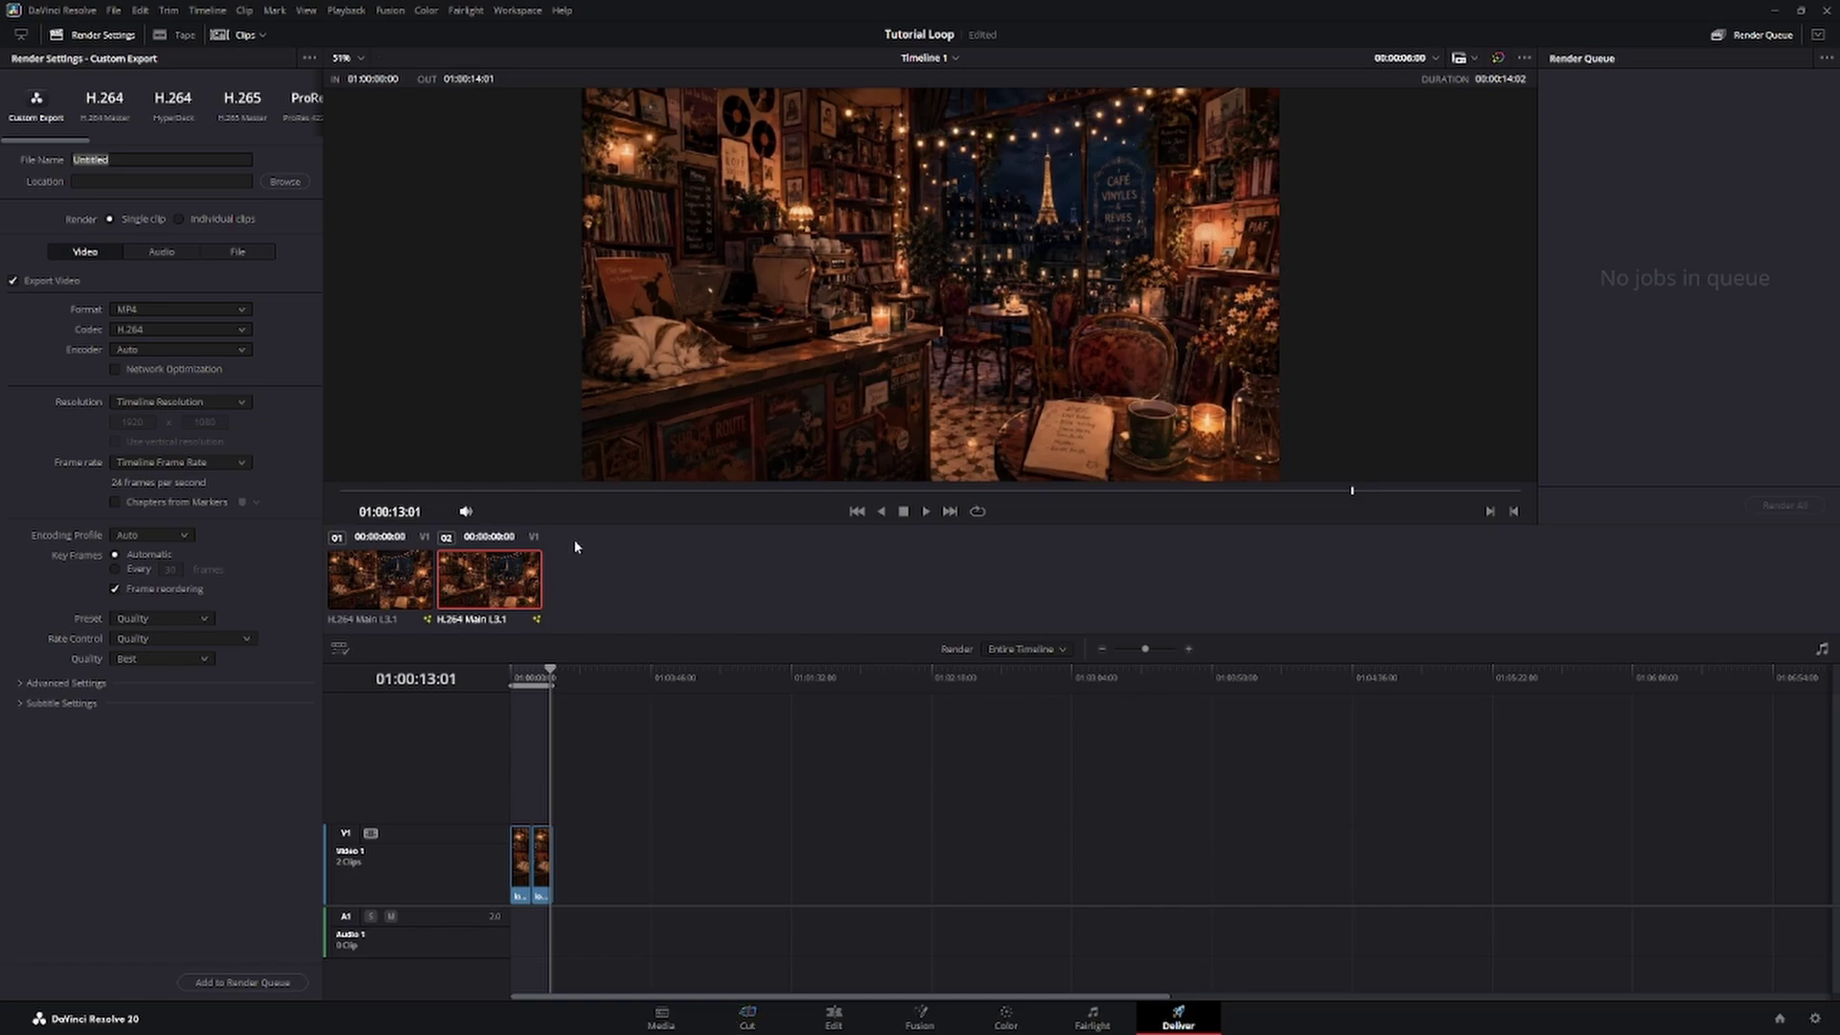
# Switch from DaVinci Resolve to another open window.
pyautogui.hotkey('alt', 'Tab')
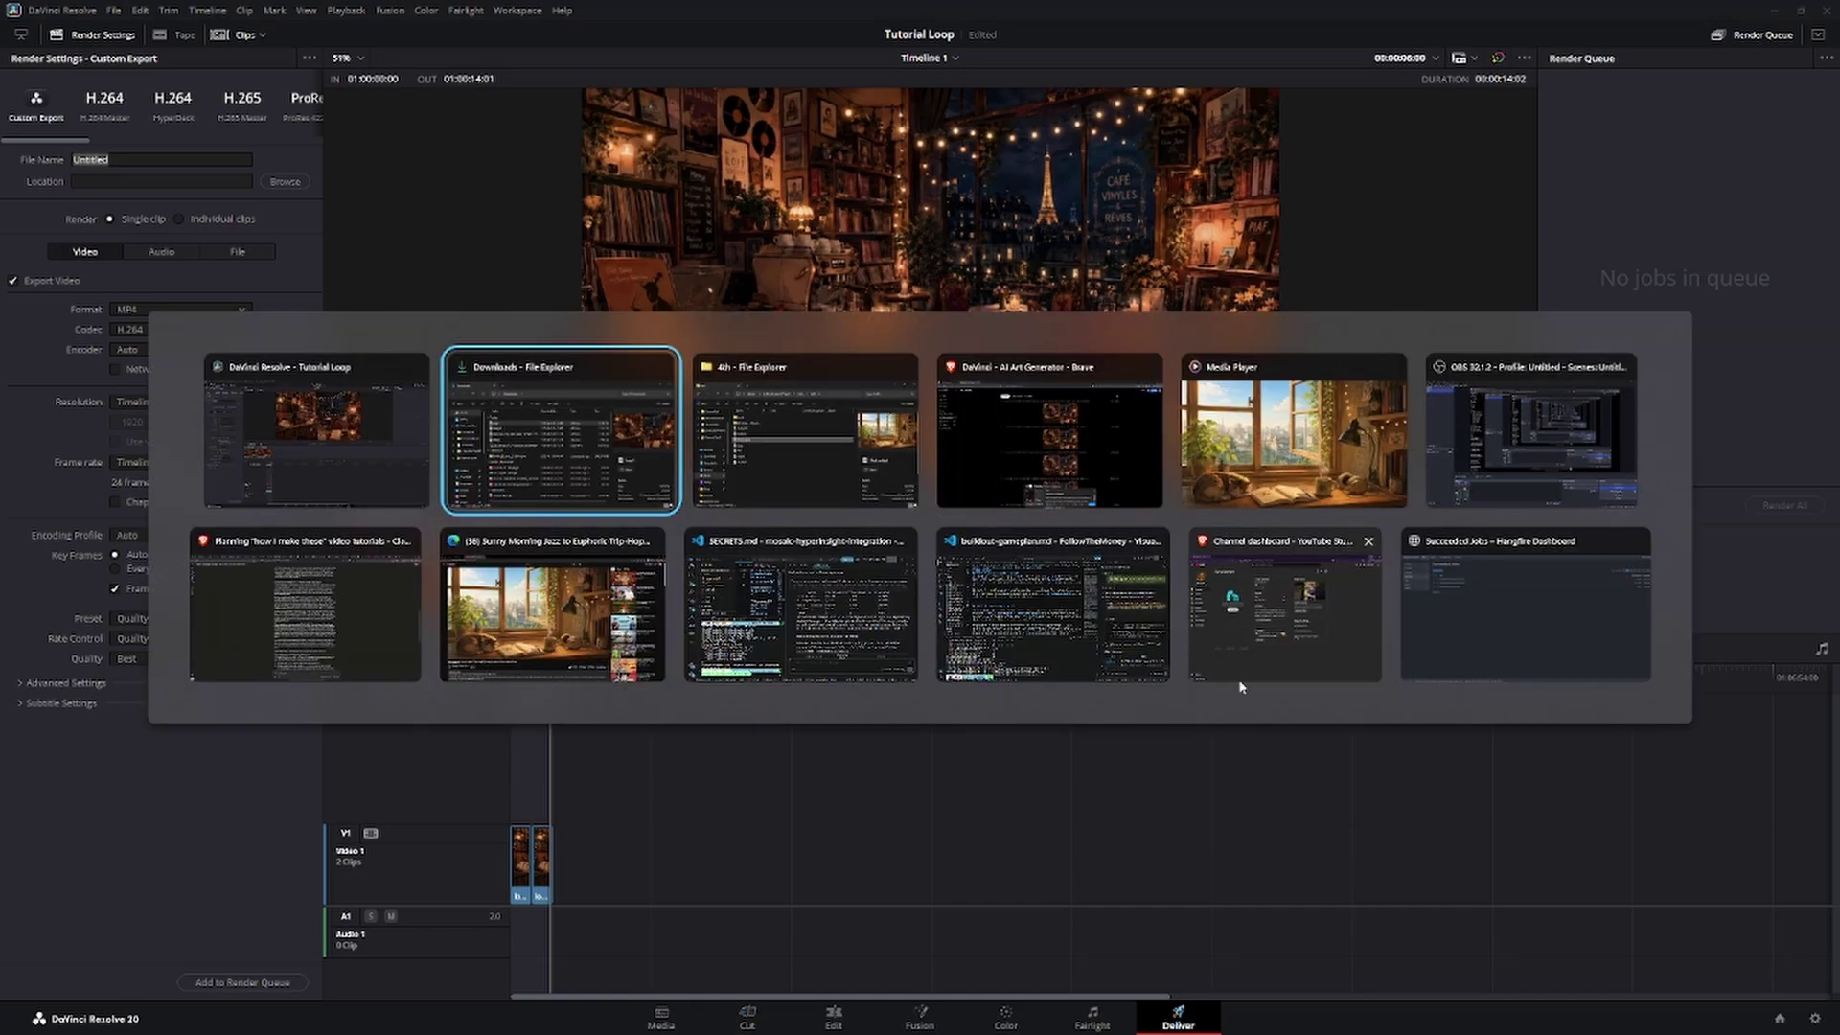